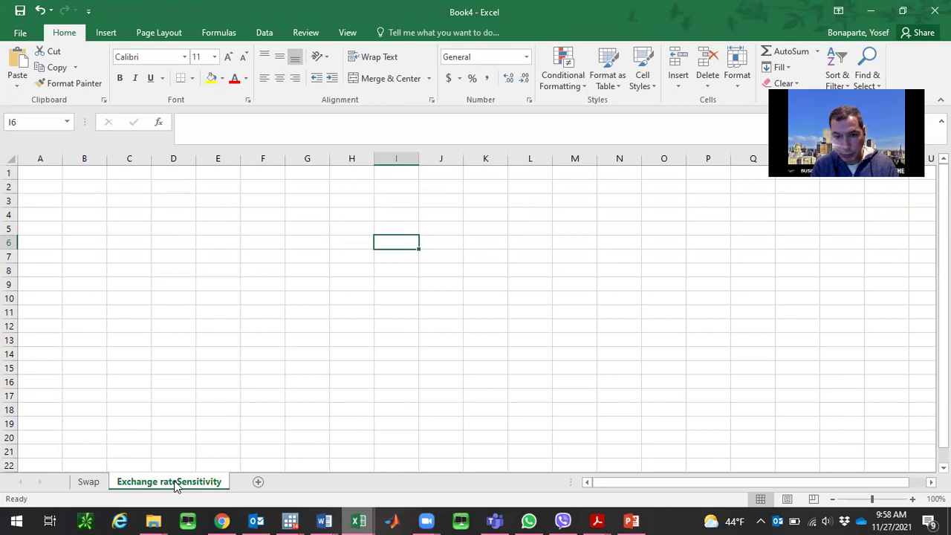
- Switch to the ExchangeRateSensitivity Word document
mouse_move(361, 520)
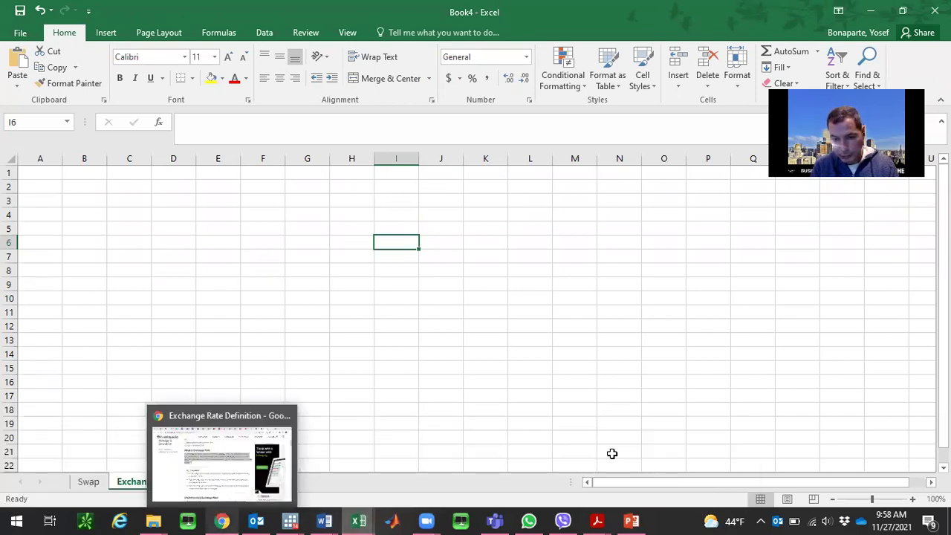
left_click(802, 461)
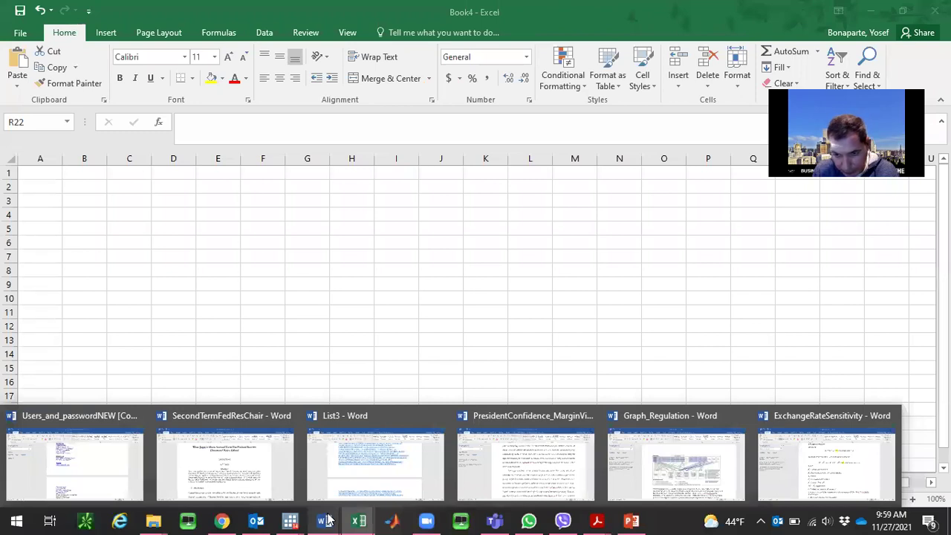
left_click(826, 461)
left_click(513, 239)
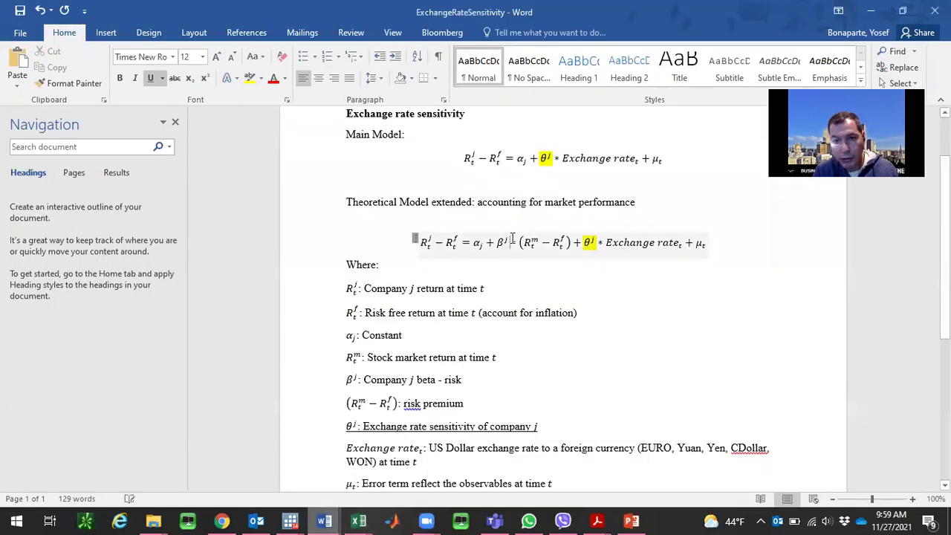
left_click(456, 187)
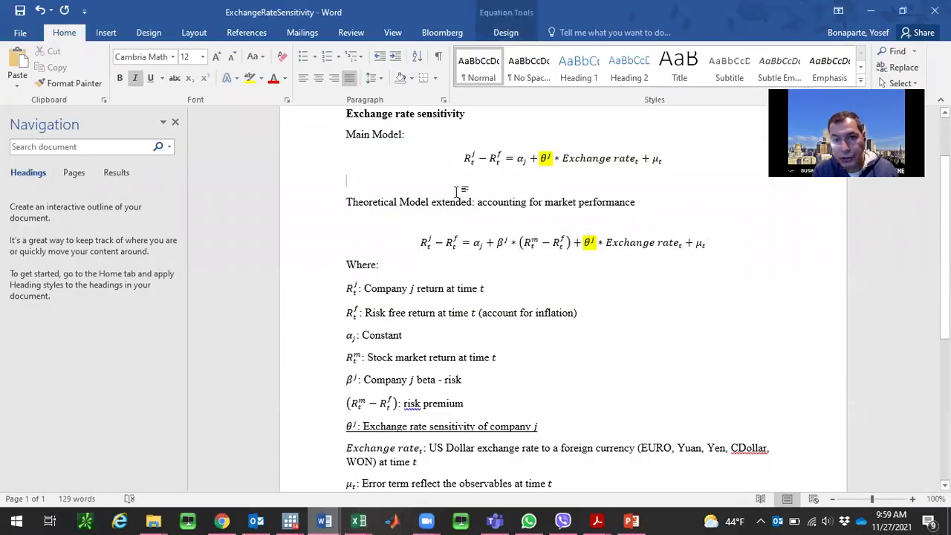
- Enlarge the Exchange rate sensitivity heading to 14 pt and close the navigation pane
left_click(327, 119)
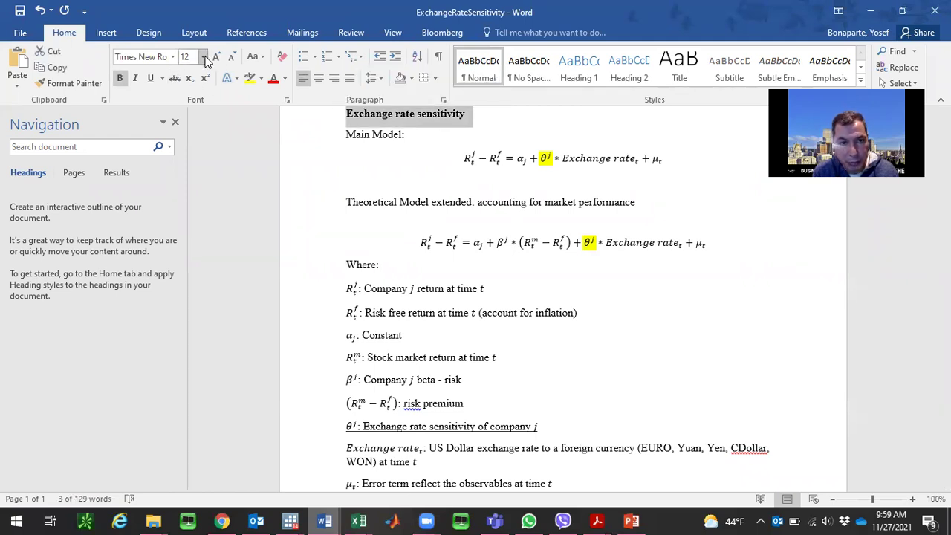
left_click(202, 56)
left_click(187, 139)
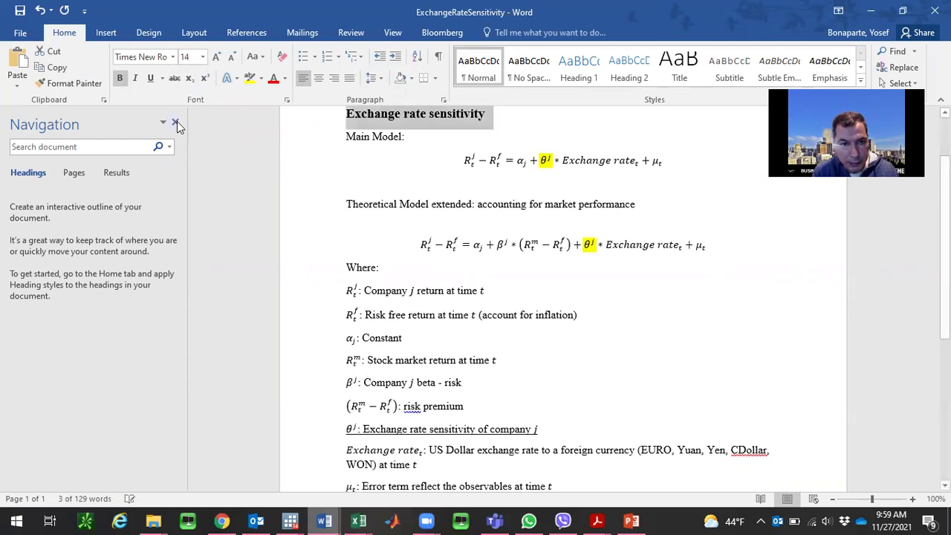
left_click(176, 122)
left_click(271, 142)
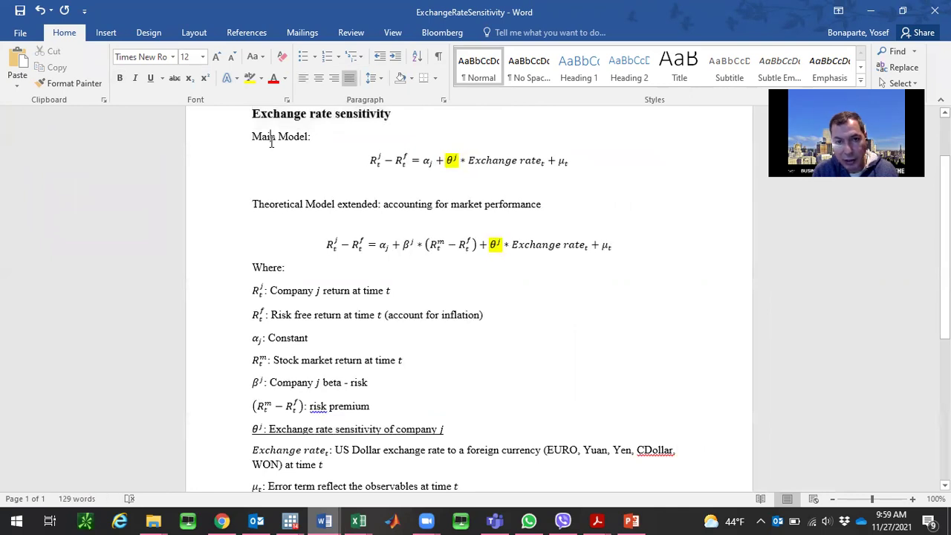
- Step through the main model equation's terms, from the risk-free return to the error term μ_t
left_click(365, 165)
key("Right")
key("Right")
key("Right")
key("Right")
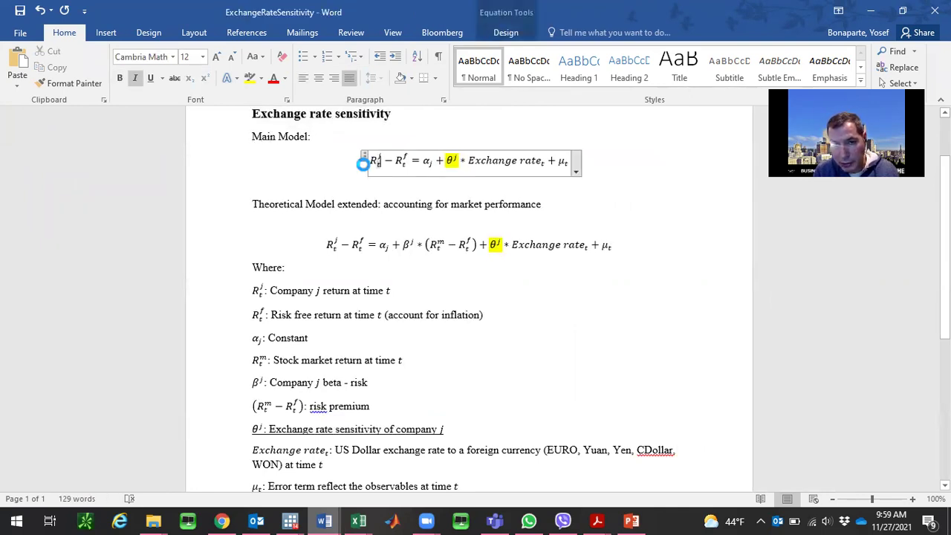
key("Right")
key("Right")
key("Right")
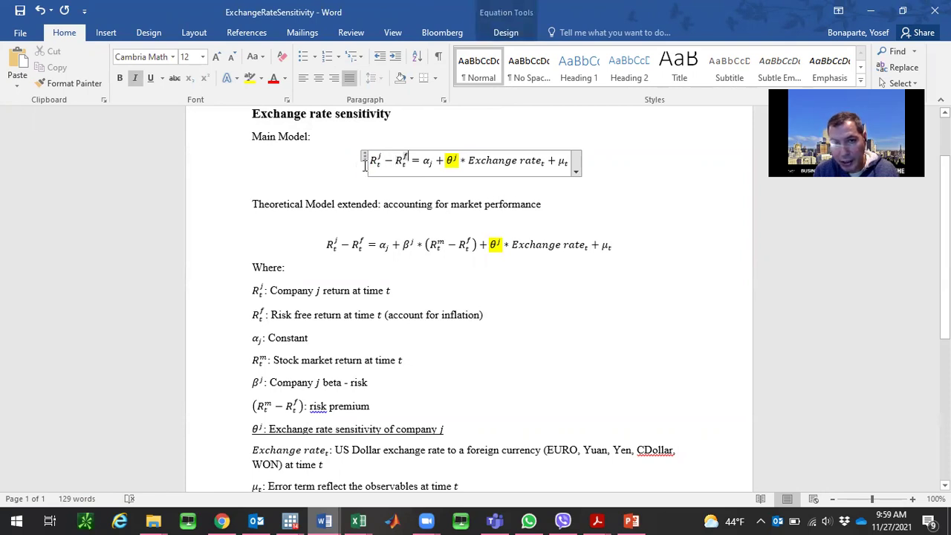
key("Right")
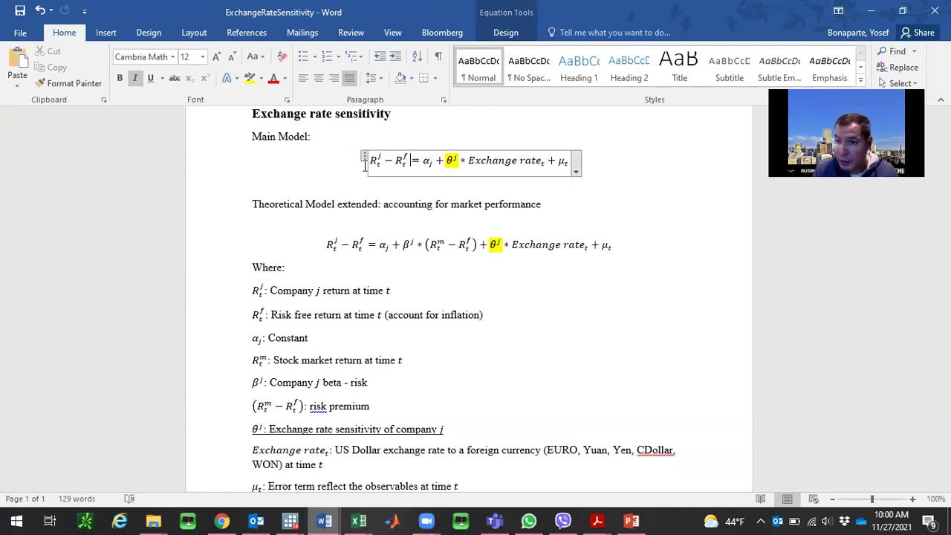
key("Right")
key("Right")
key("Right")
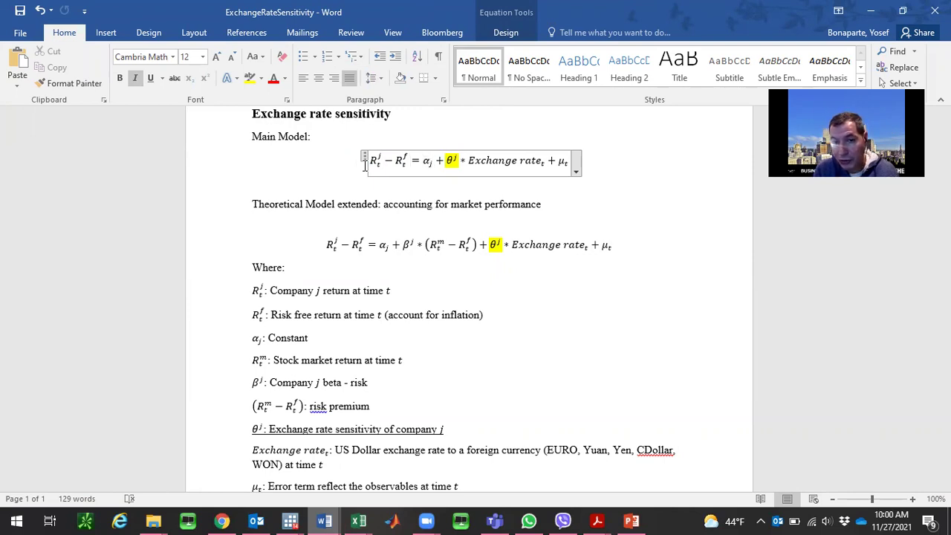
key("Right")
key("Right")
key("Right")
key("Right")
key("Right")
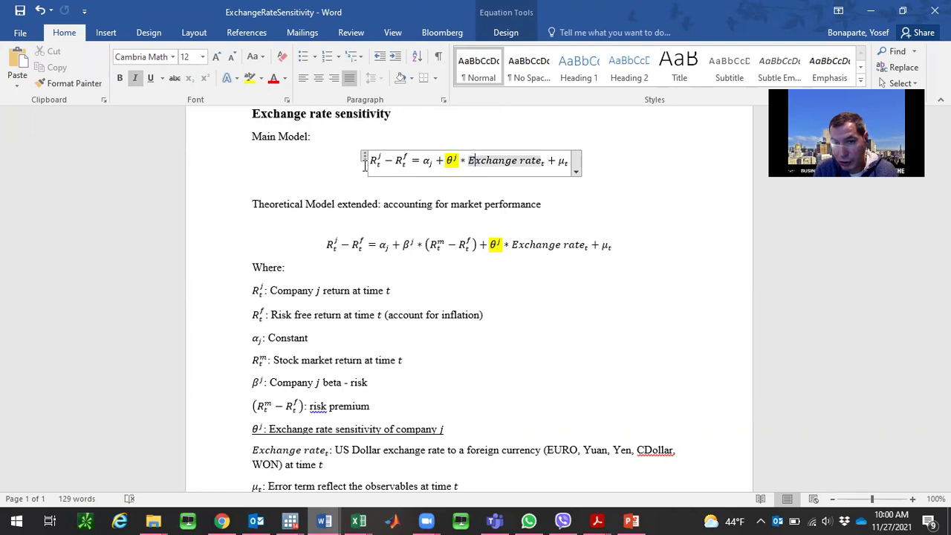
key("Right")
key("Right")
key("Right")
key("Right")
key("Right")
key("Right")
key("Right")
key("Right")
key("Right")
key("Right")
key("Right")
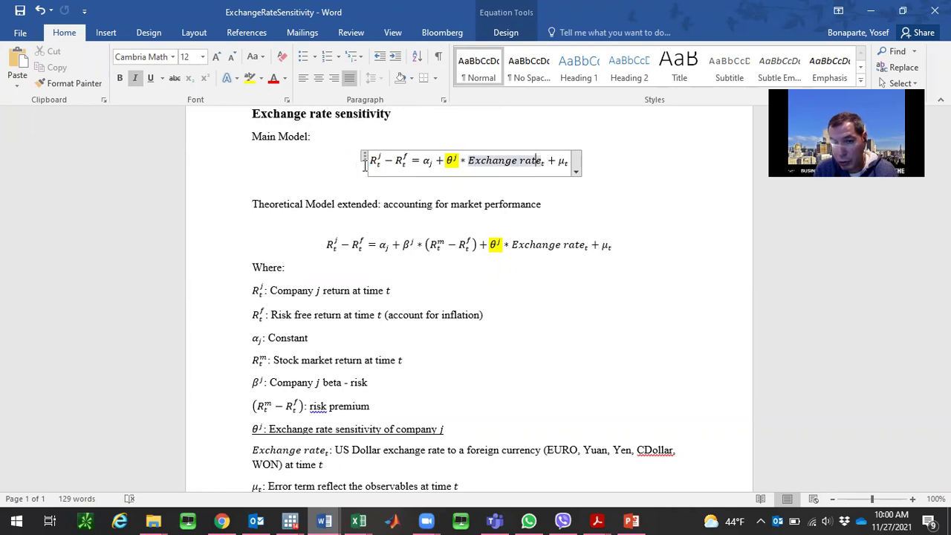
key("Right")
key("Right")
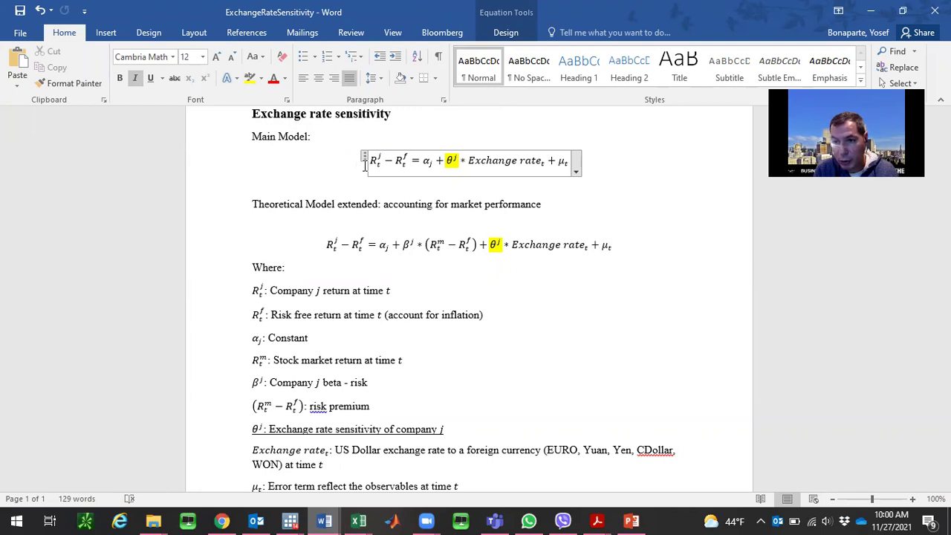
- Change 'account' to 'accounts' in the risk-free return definition
left_click(322, 205)
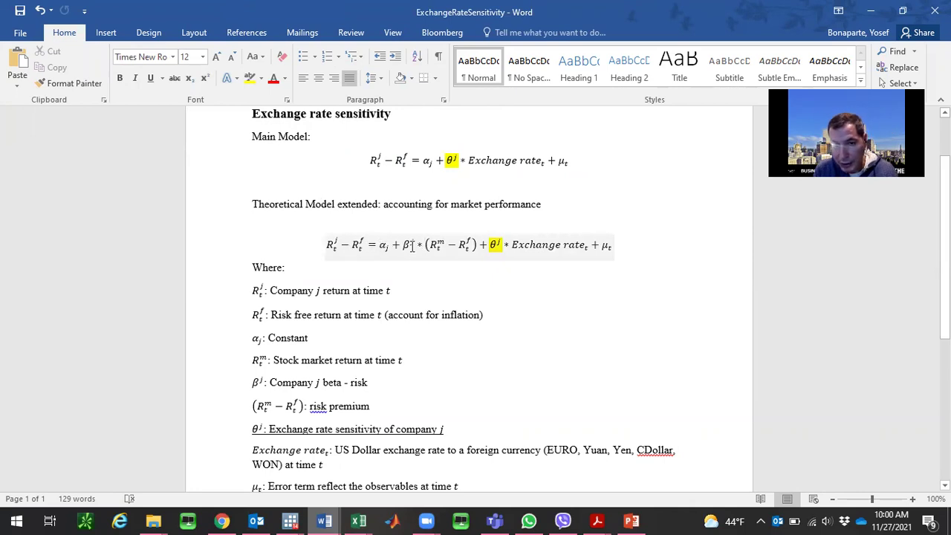
left_click(331, 245)
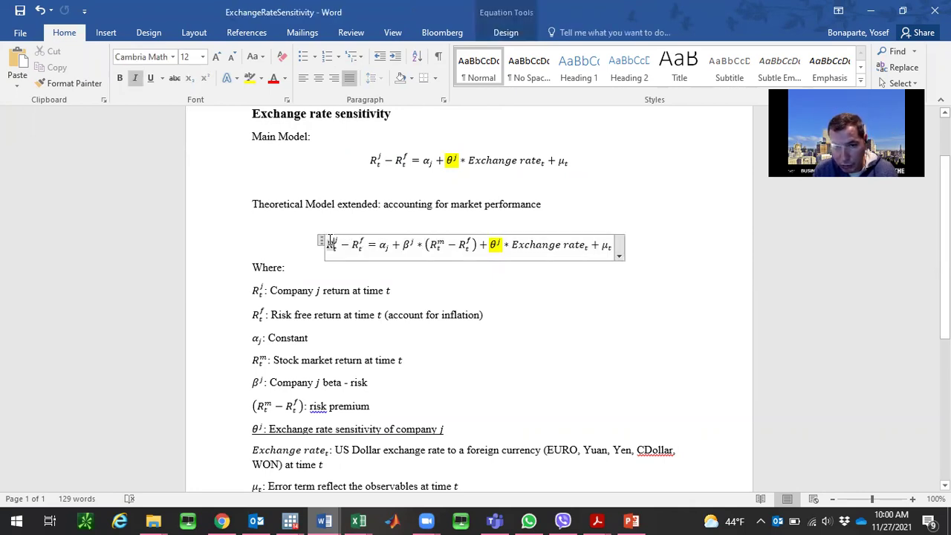
left_click(284, 290)
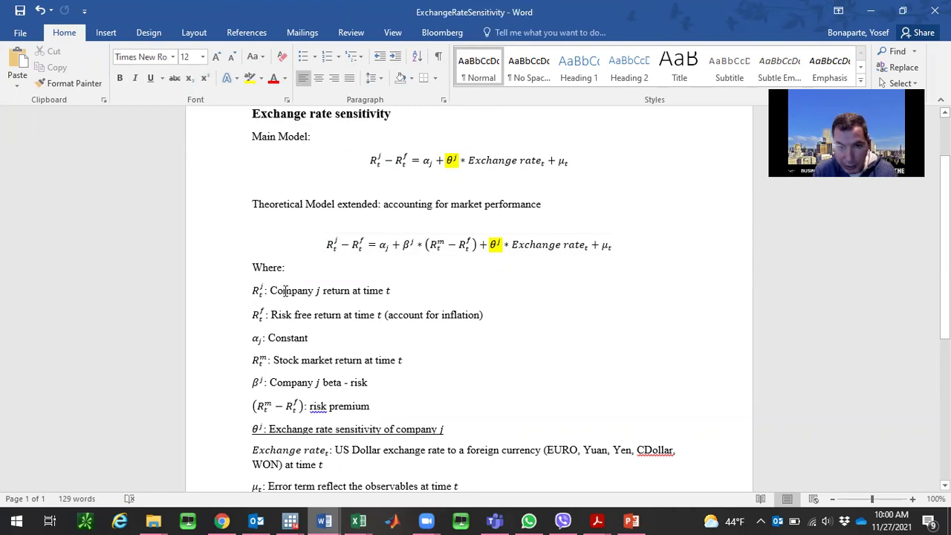
key("Down")
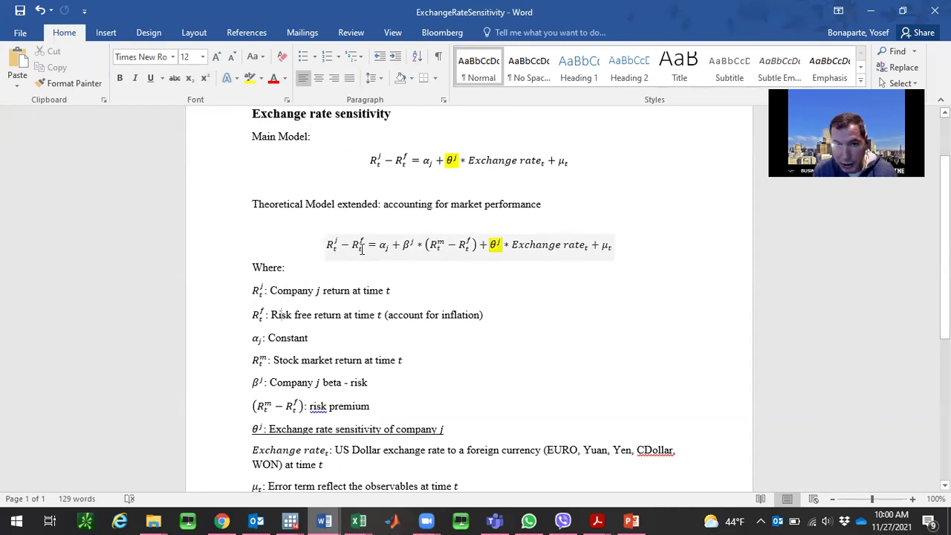
left_click(422, 315)
type("s")
key("Down")
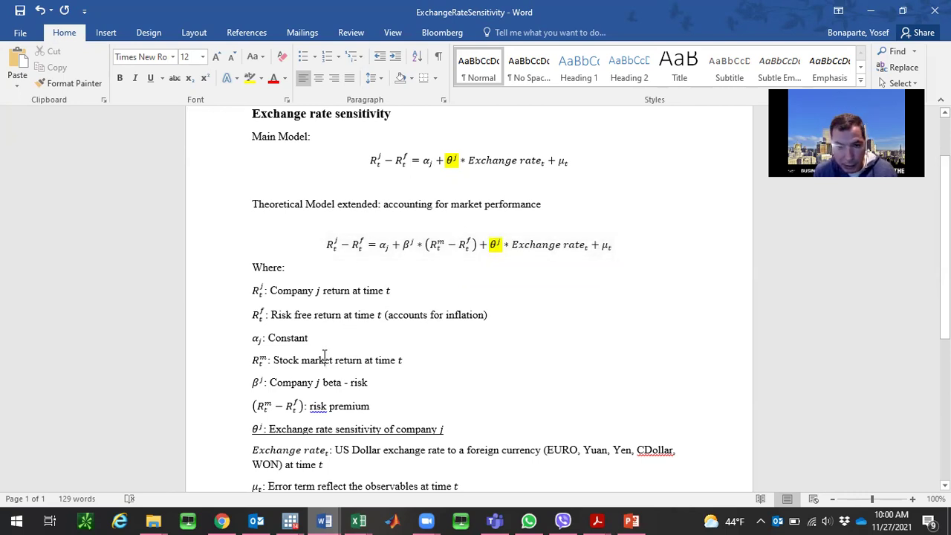
- Extend the risk premium line to read 'risk premium or market access return'
left_click(379, 313)
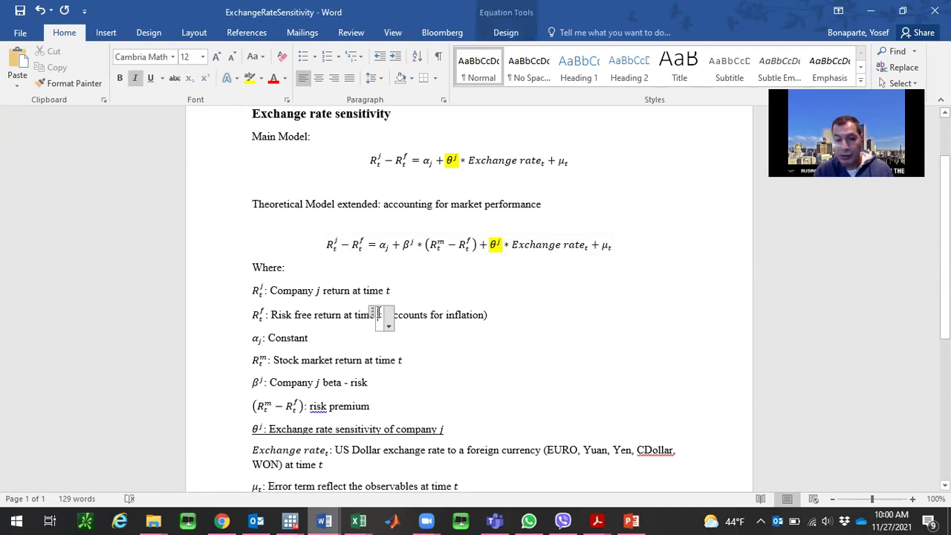
left_click(321, 402)
left_click(378, 405)
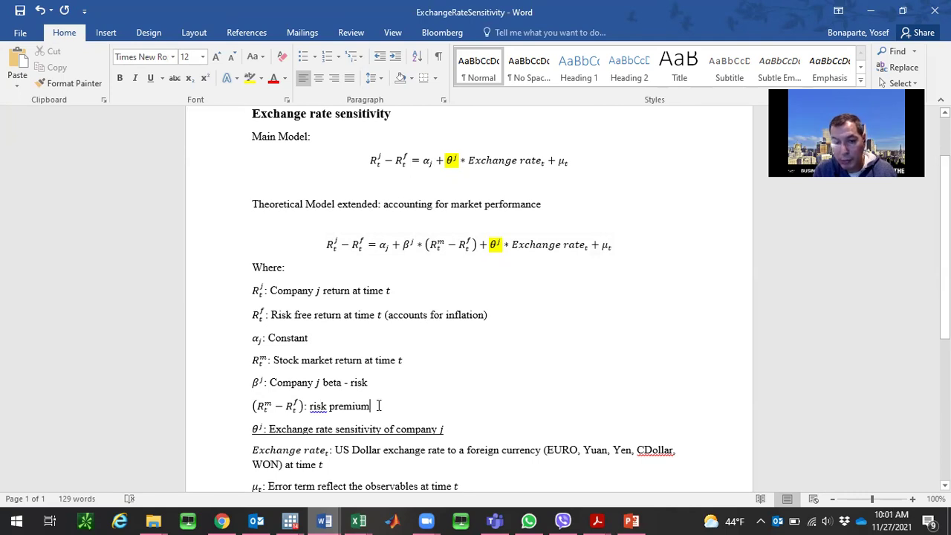
type("market")
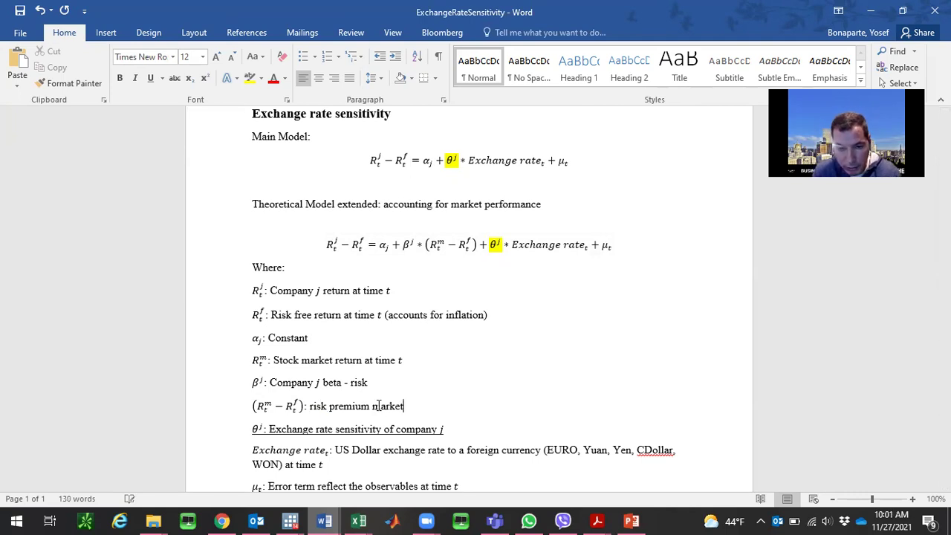
left_click(375, 406)
type("or")
left_click(377, 405)
key("End")
type("access return")
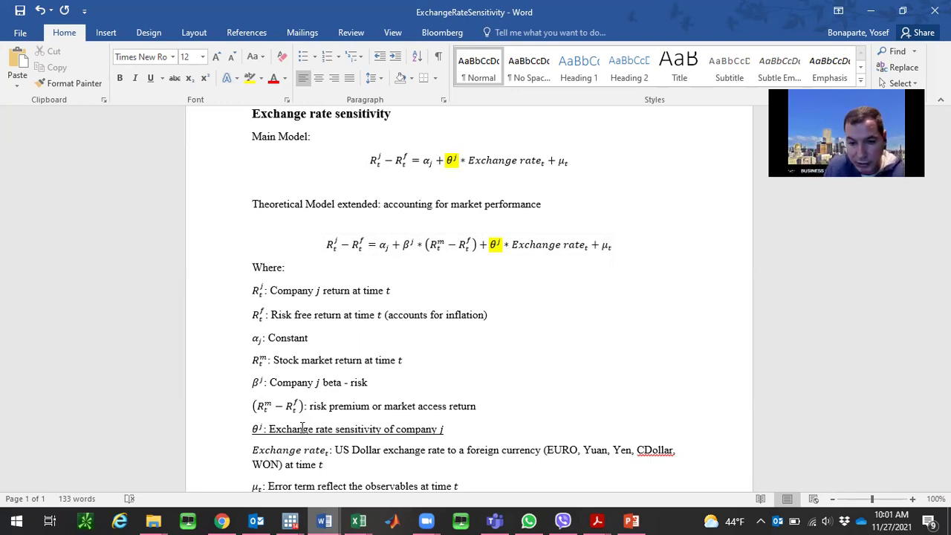
key("ctrl+u")
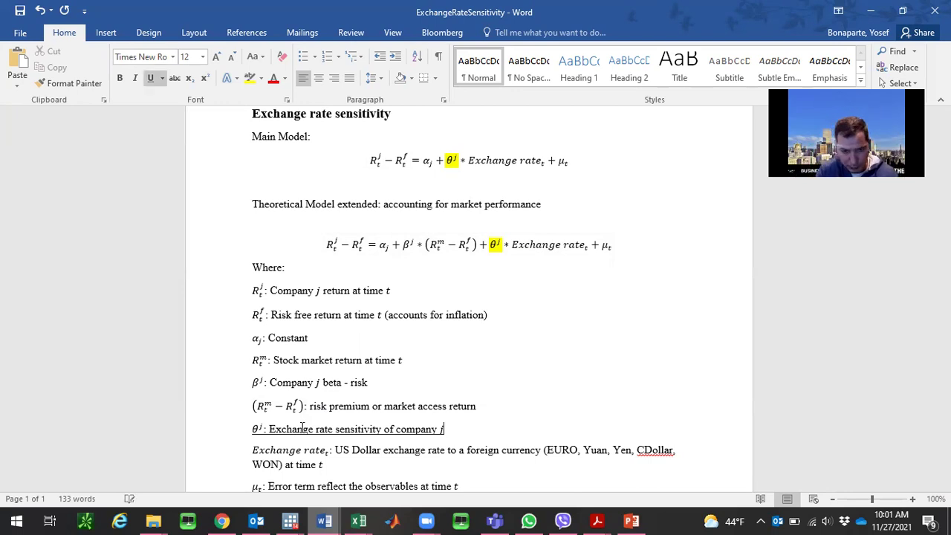
key("Down")
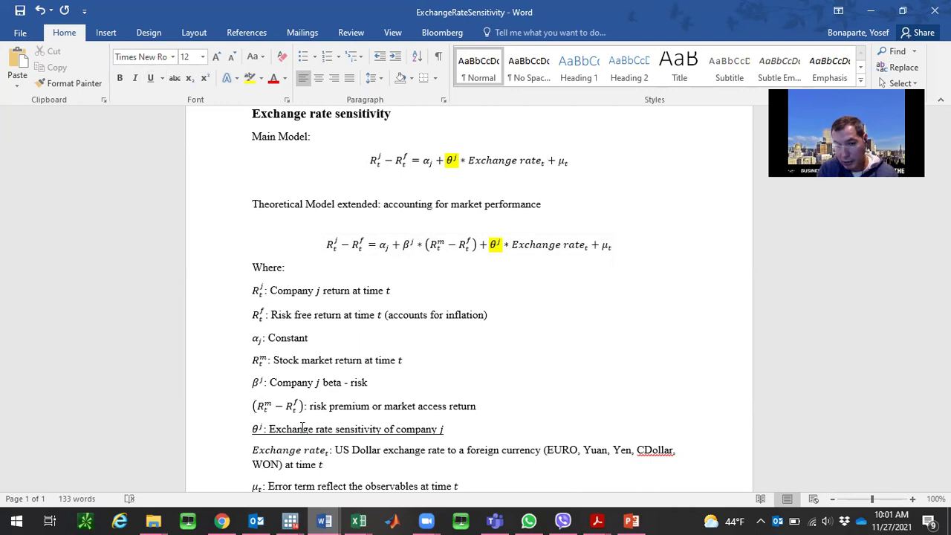
key("Down")
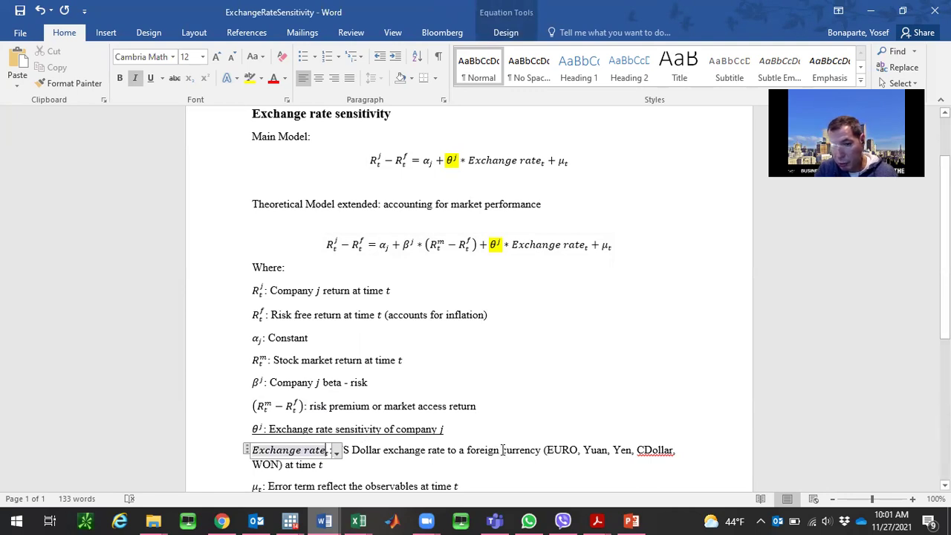
key("Down")
key("Right")
key("Right")
key("Right")
key("Right")
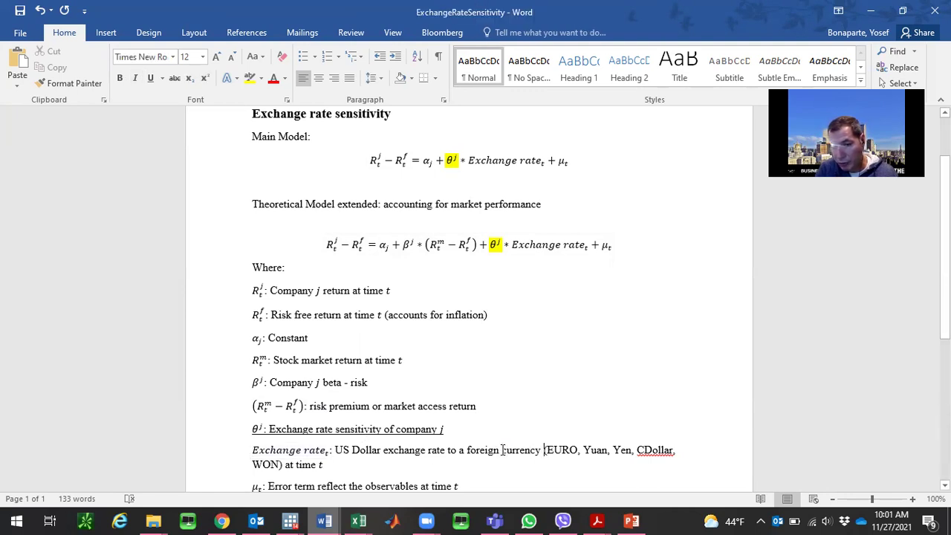
key("Right")
key("Right")
key("Right")
key("Right")
key("Right")
key("Right")
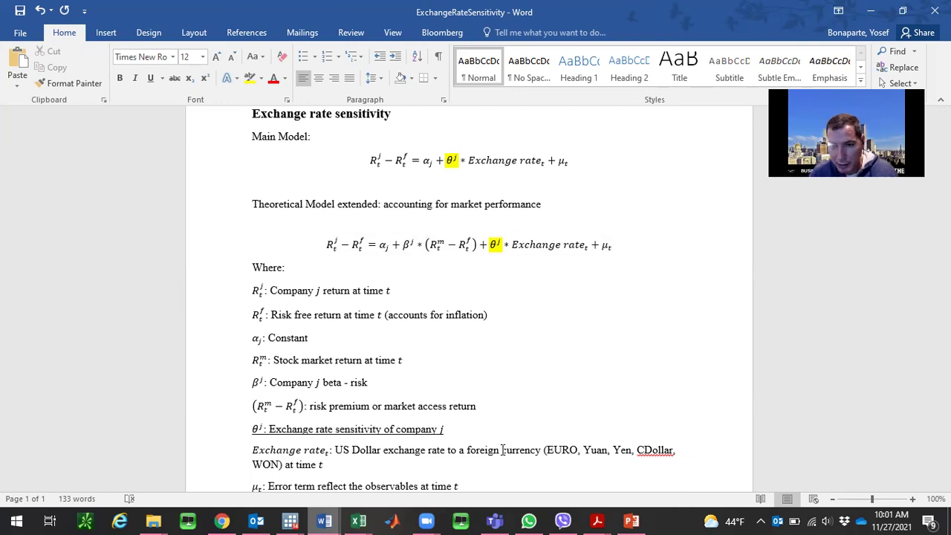
key("Right")
key("Right")
key("Right")
key("Right")
key("Right")
key("Right")
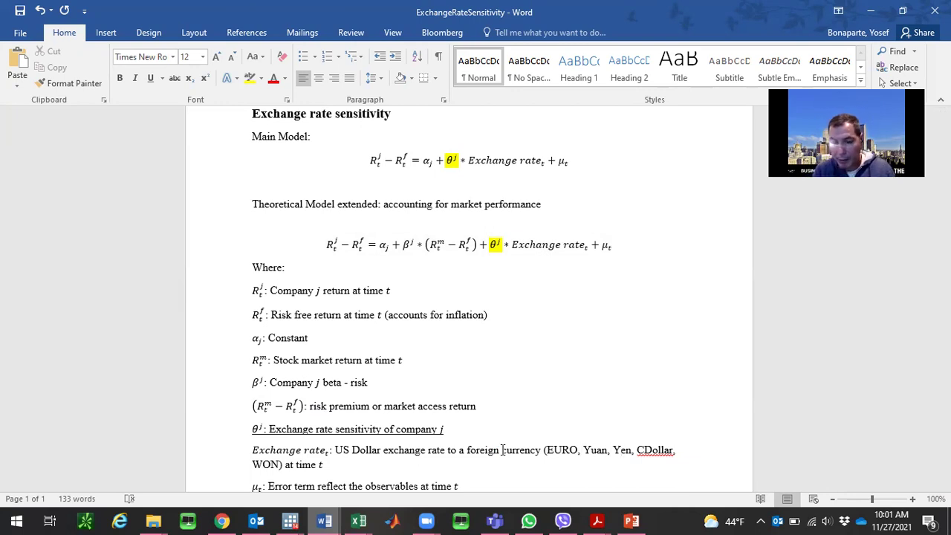
key("Right")
key("Right")
key("Right")
key("Right")
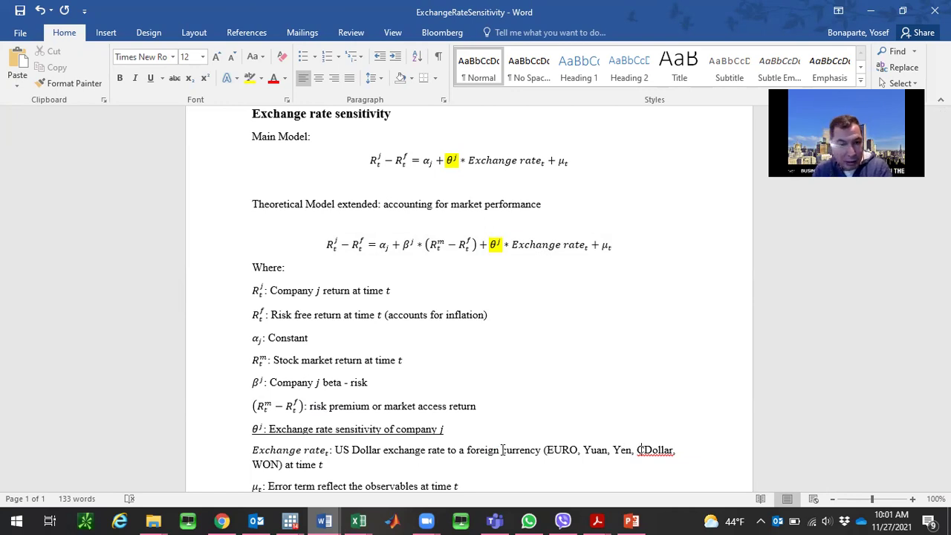
key("Right")
key("Right")
key("Right")
key("Right")
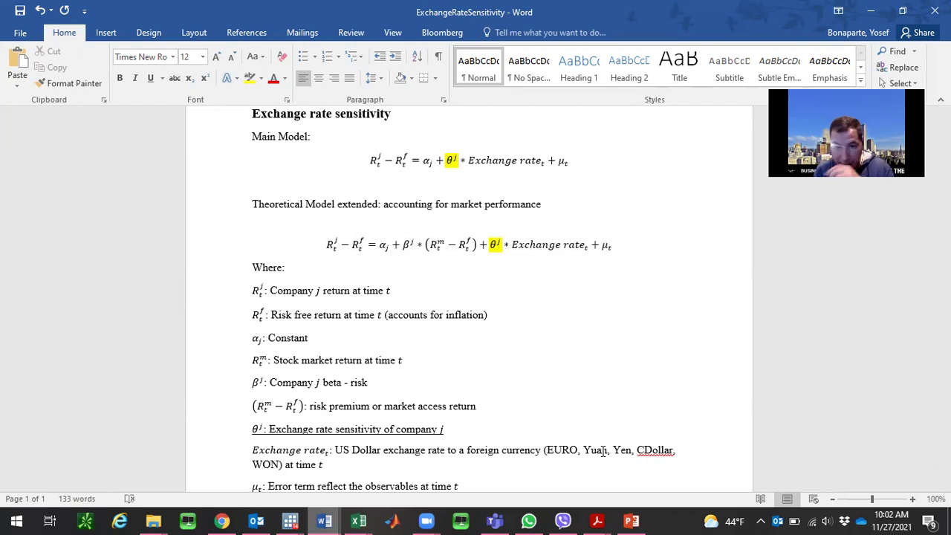
- Move through the definitions and back up into the Main Model and extended equations
key("Down")
key("Down")
key("Down")
key("Down")
key("Down")
key("Down")
key("Down")
key("Down")
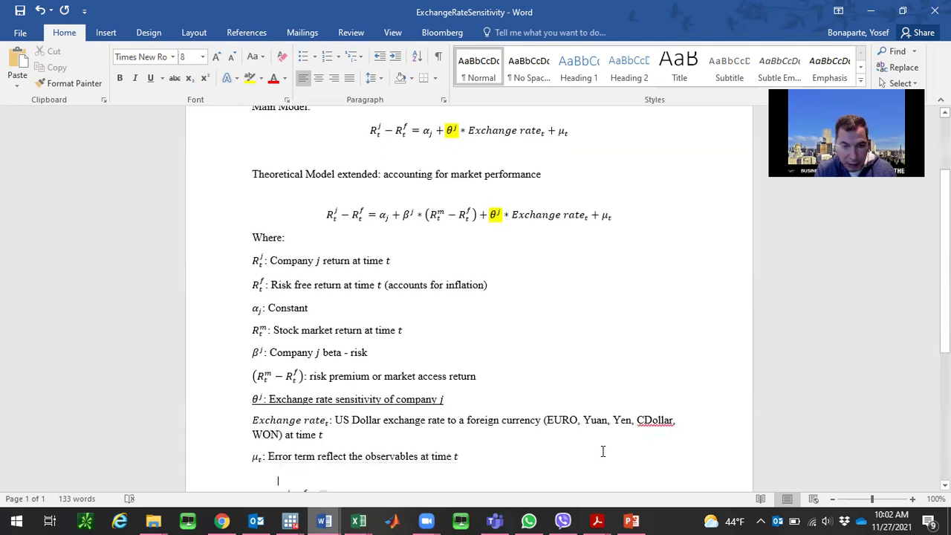
key("Up")
key("Up")
key("Up")
key("Up")
key("Up")
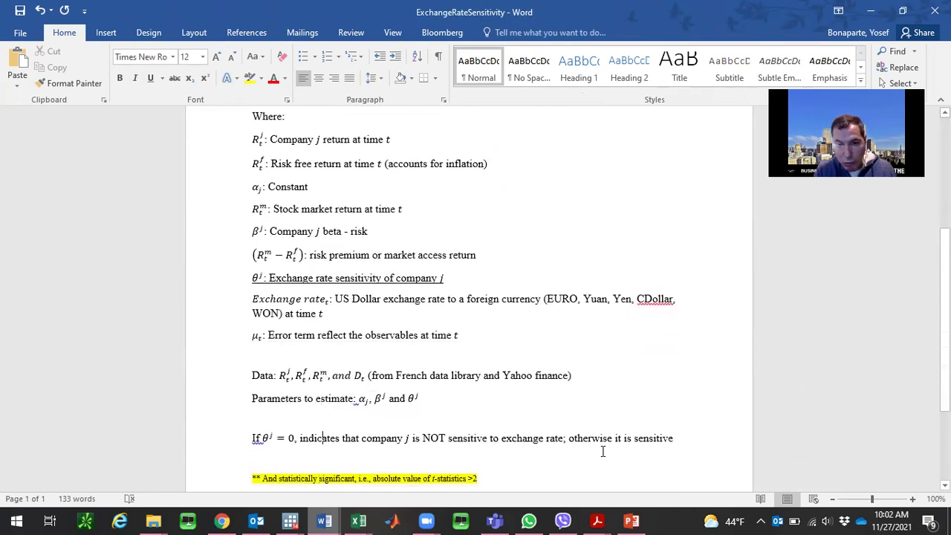
left_click(253, 375)
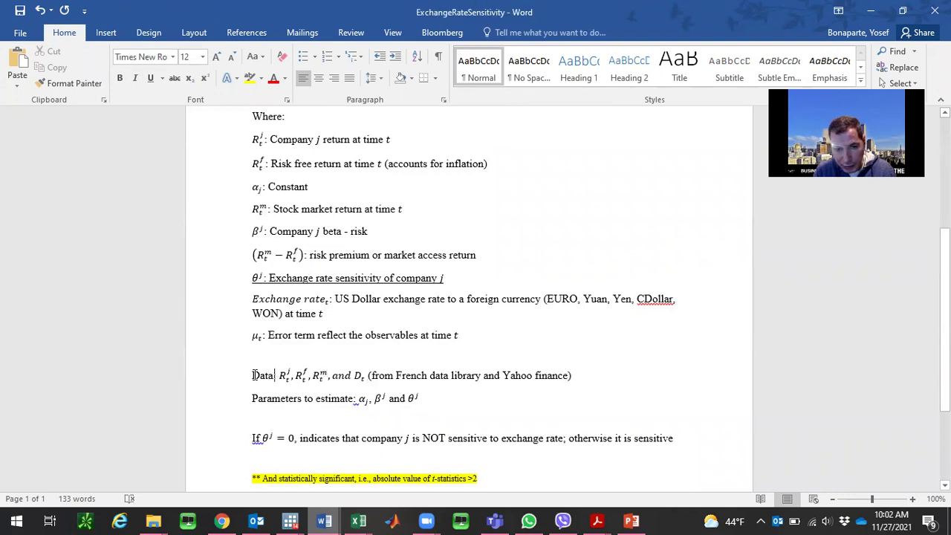
key("Up")
key("Up")
key("Up")
key("Up")
key("Up")
key("Up")
key("Up")
key("Up")
key("Up")
key("Up")
key("Up")
key("Up")
key("Up")
key("Up")
key("Up")
key("Up")
key("Up")
key("Up")
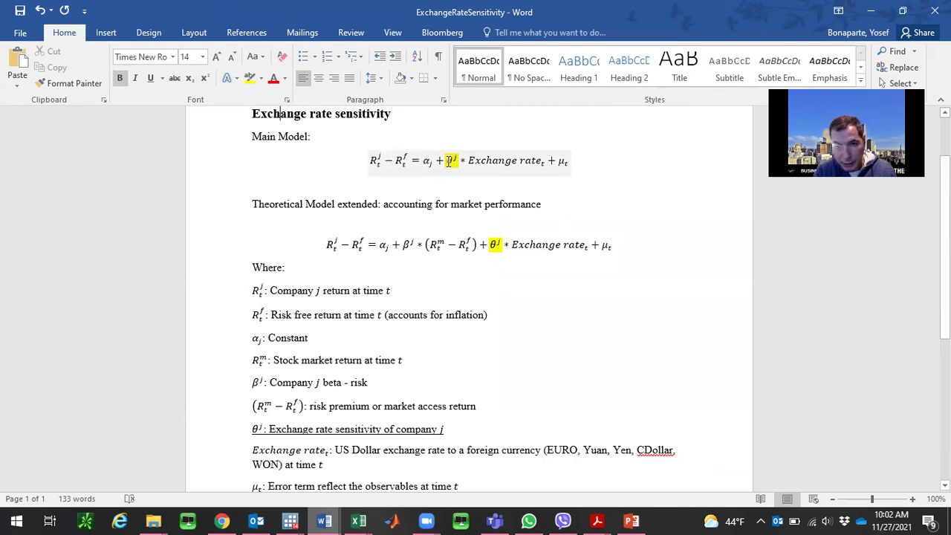
left_click(379, 159)
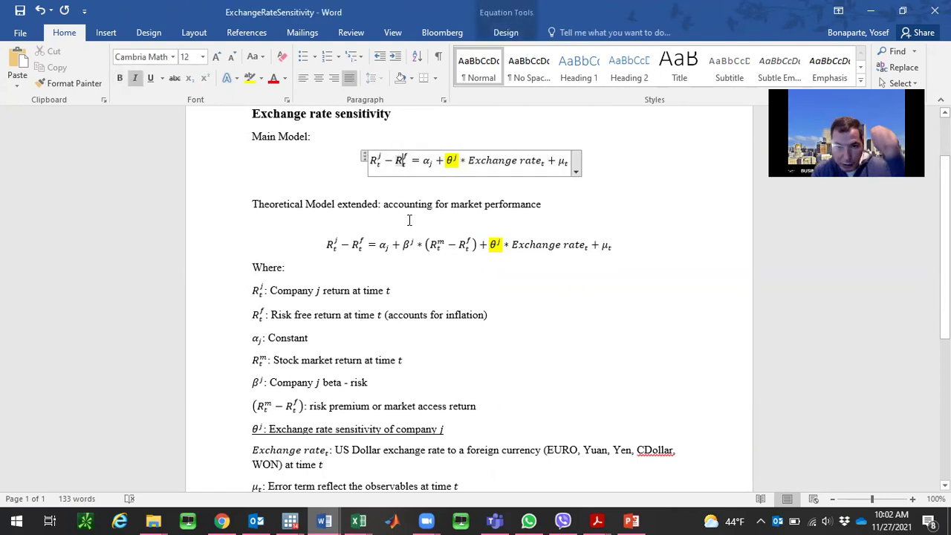
left_click(437, 250)
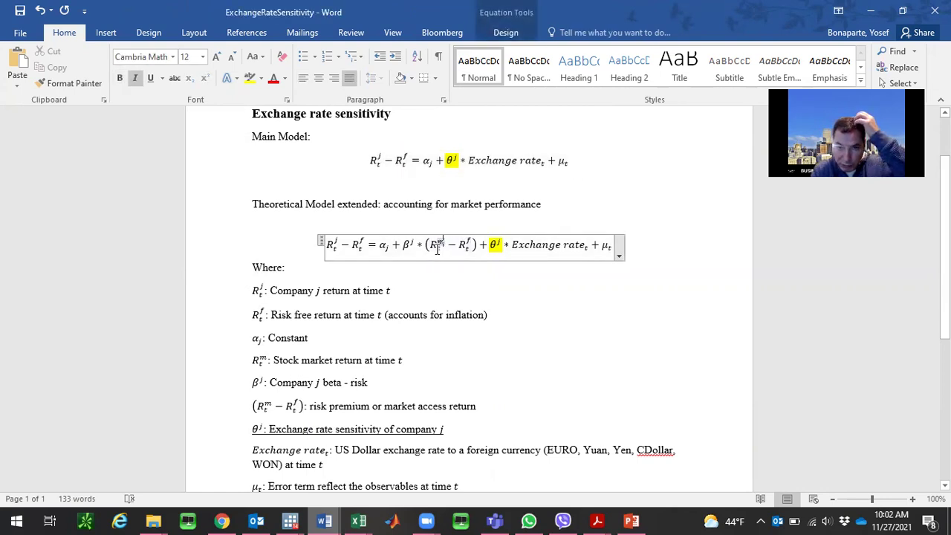
- Check the Exchange rate term in both equations, then switch to the browser and type 'fama library'
left_click(521, 254)
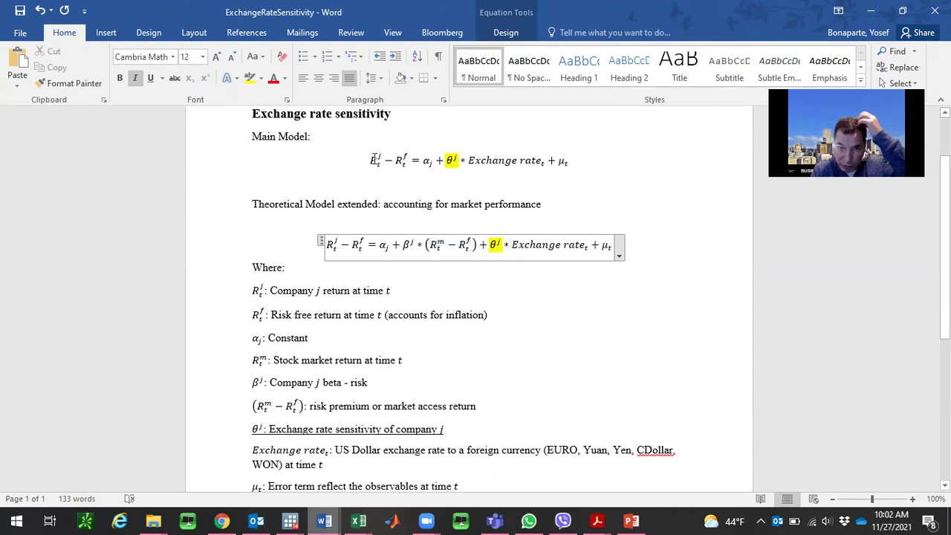
left_click(405, 164)
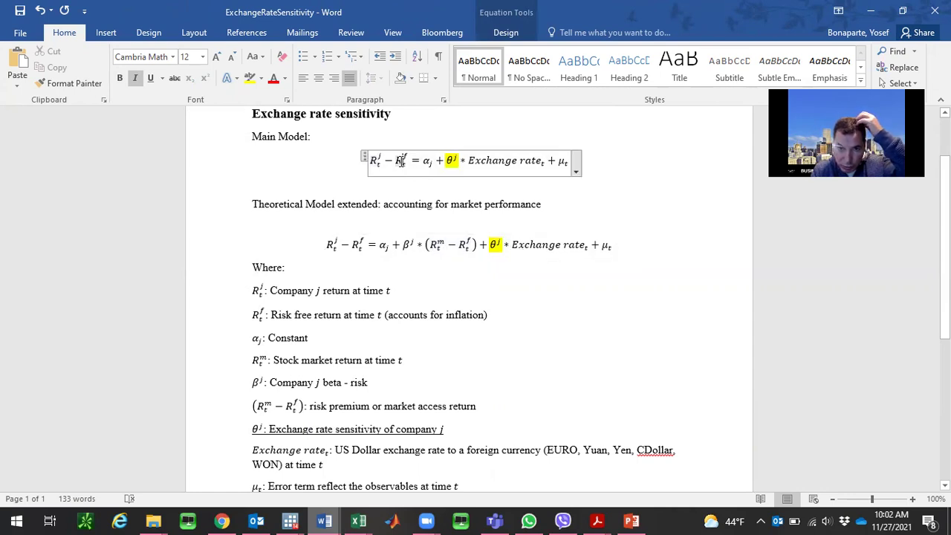
left_click(435, 245)
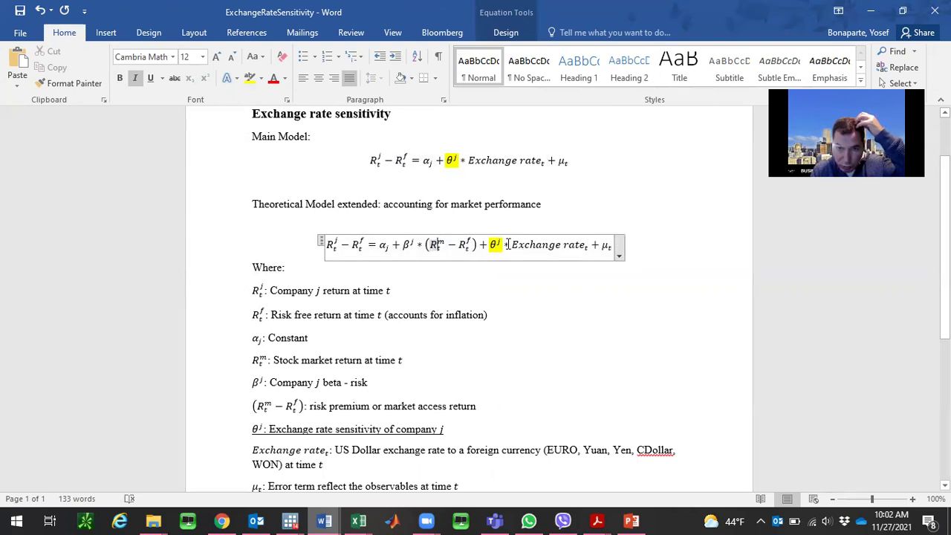
left_click(515, 244)
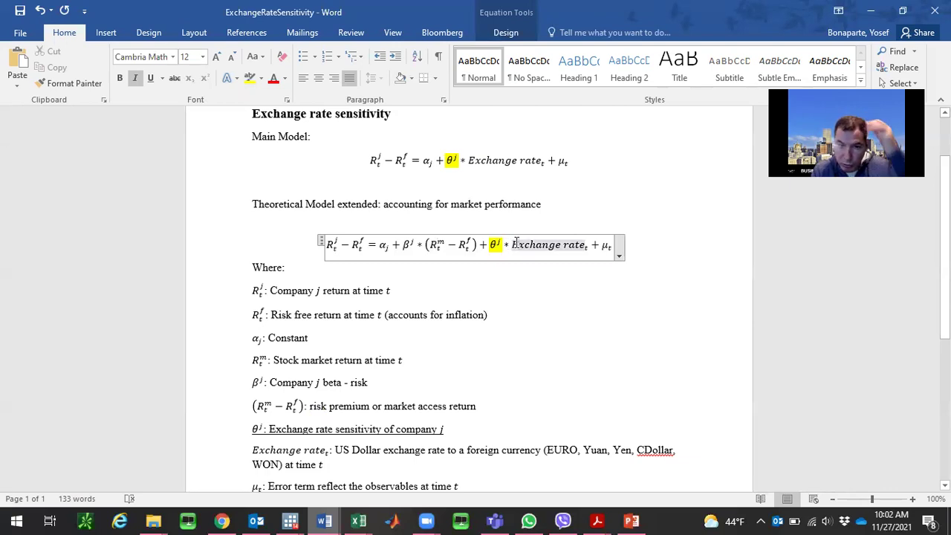
left_click(223, 521)
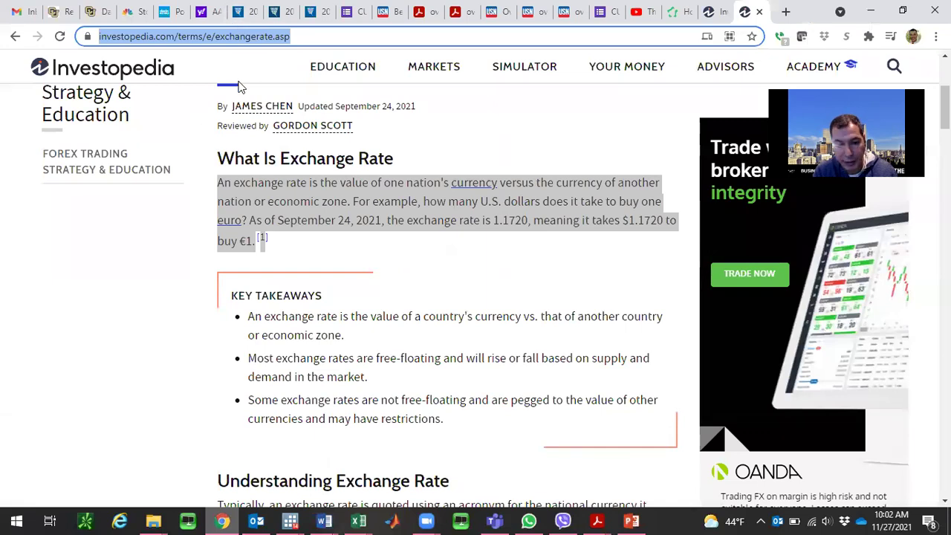
type("fama")
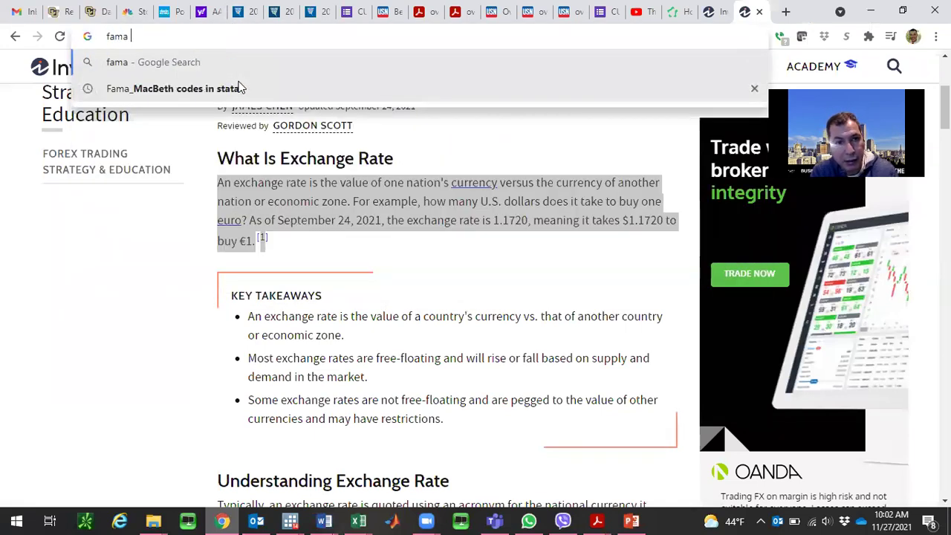
type(" library")
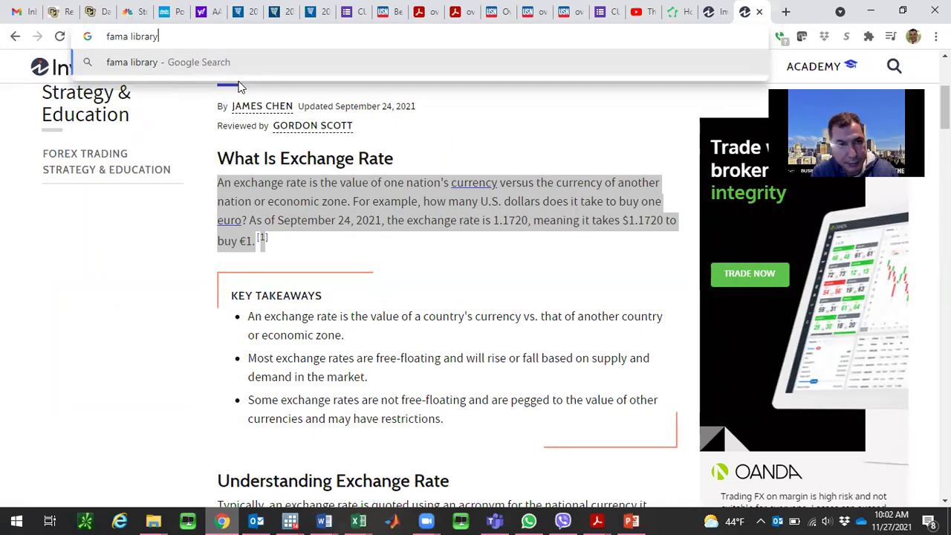
- Search 'fama library', download the Fama/French 3 Factors CSV and open F-F_Research_Data_Factors.CSV in Excel
key("Return")
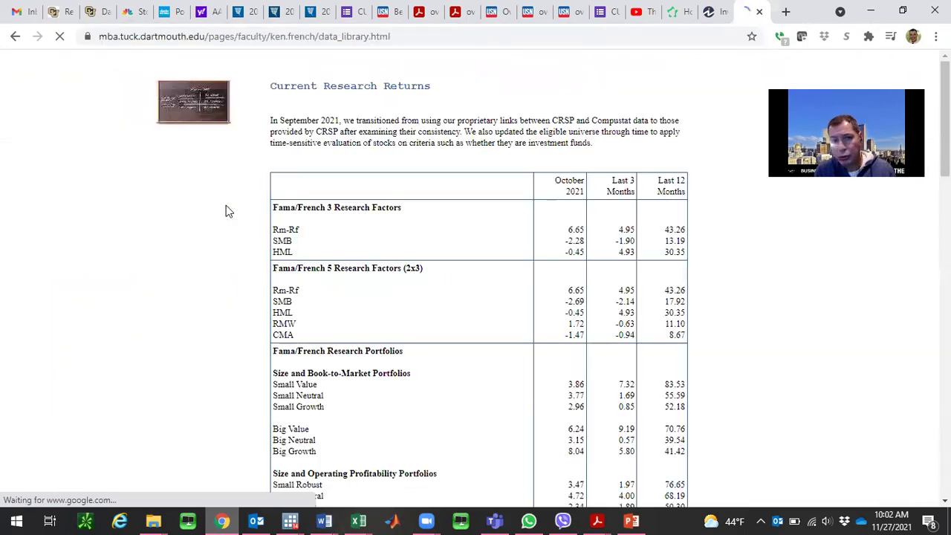
scroll(478, 282, "down", 5)
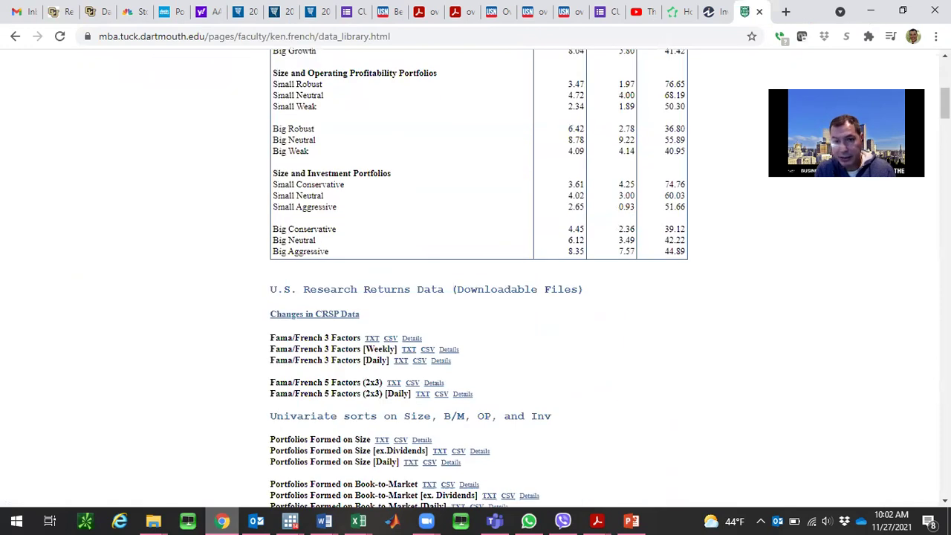
left_click(390, 340)
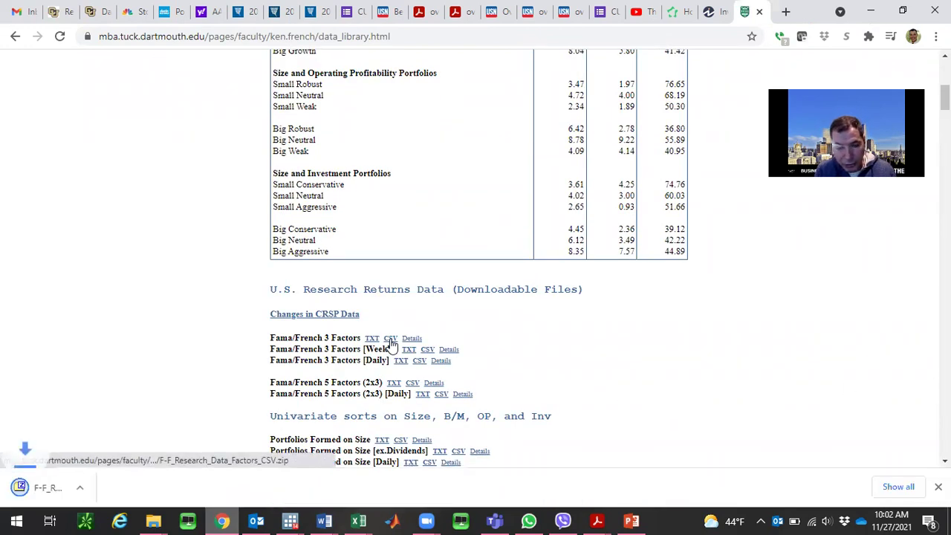
left_click(65, 485)
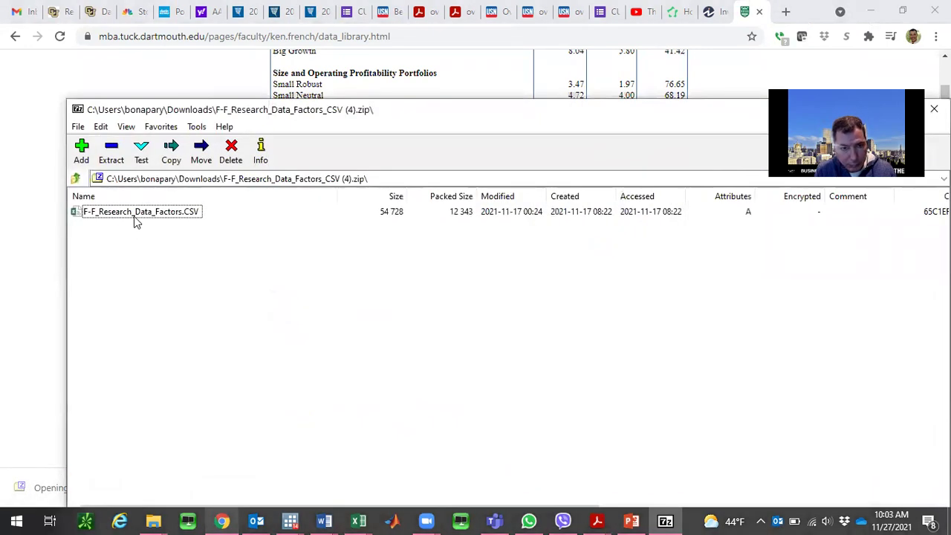
left_click(136, 215)
double_click(136, 217)
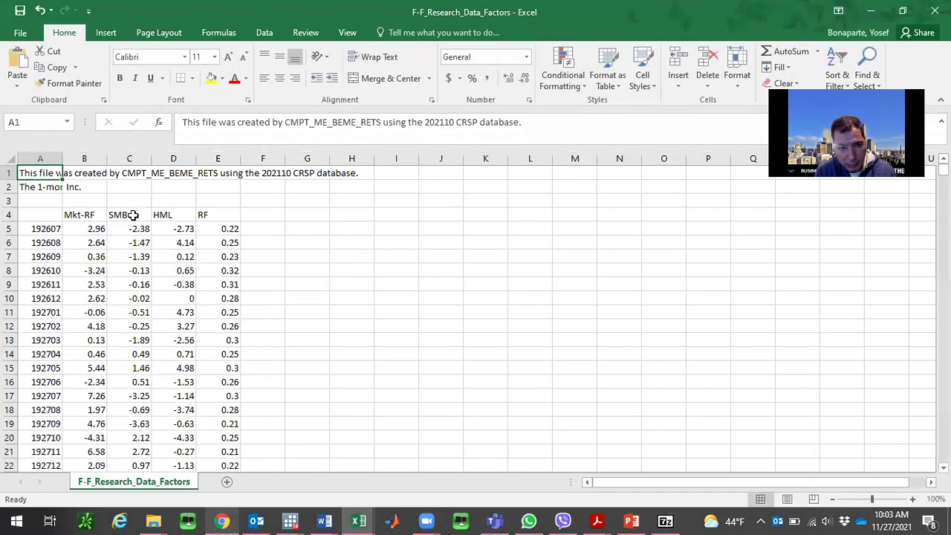
- Label A4 'Date' and delete the three description rows above it
left_click(50, 215)
type("Date")
key("Return")
left_click(12, 172)
left_click_drag(12, 173, 12, 201)
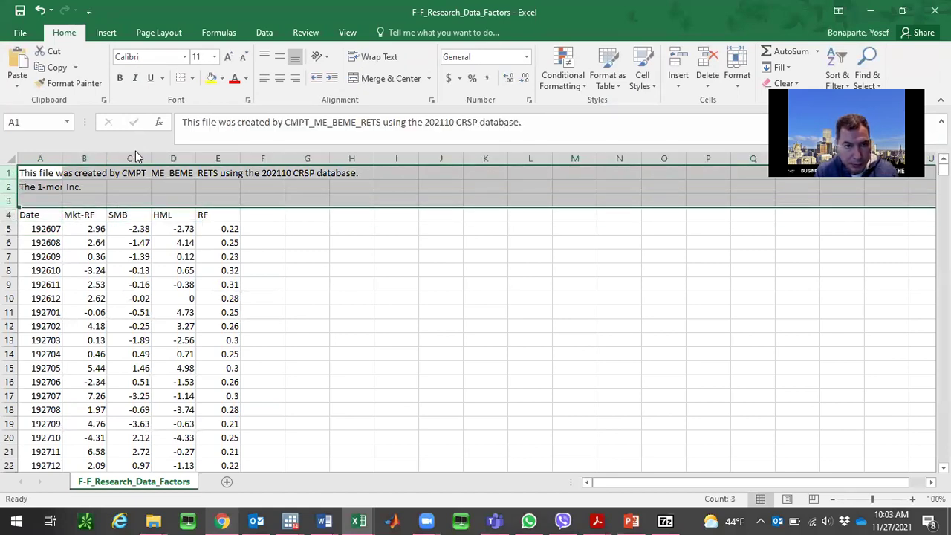
right_click(133, 179)
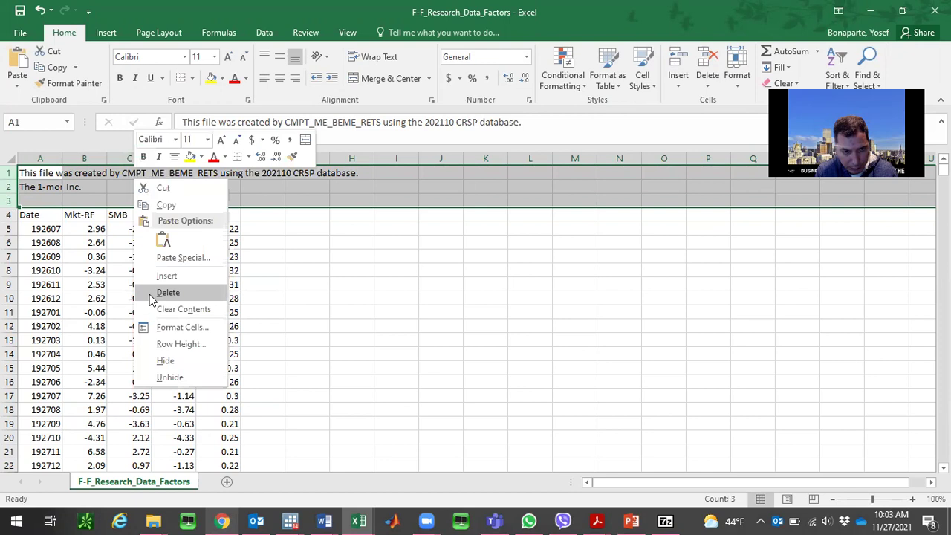
left_click(153, 294)
- Delete the SMB and HML columns
left_click(121, 157)
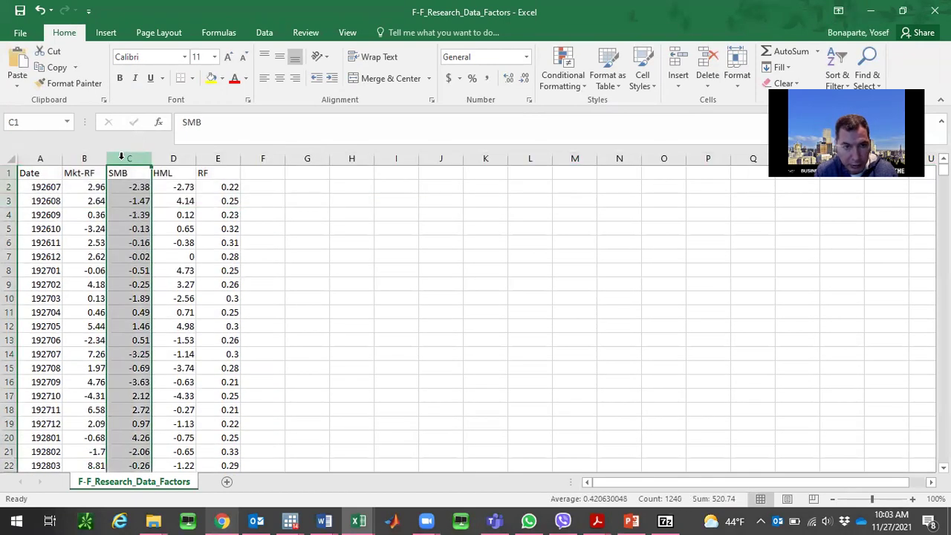
left_click_drag(121, 158, 173, 157)
right_click(176, 213)
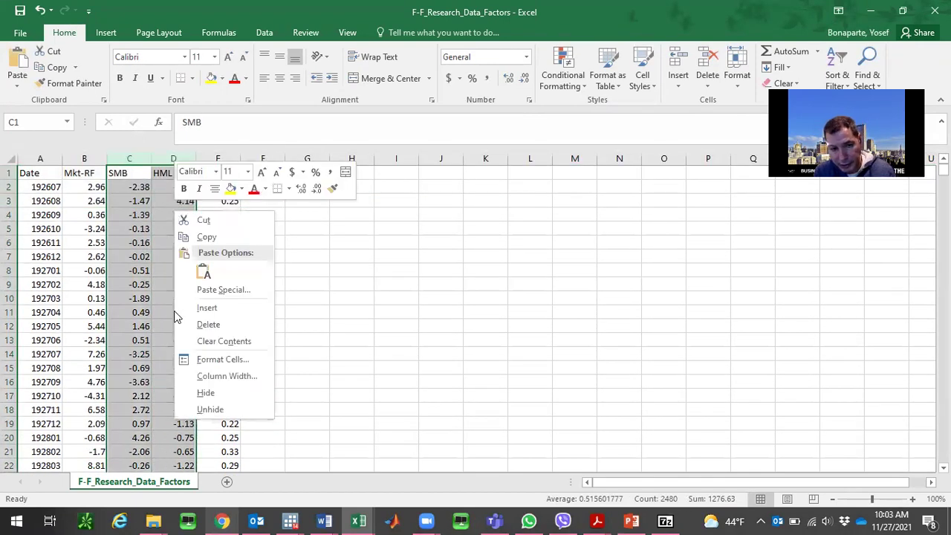
left_click(208, 325)
left_click(119, 287)
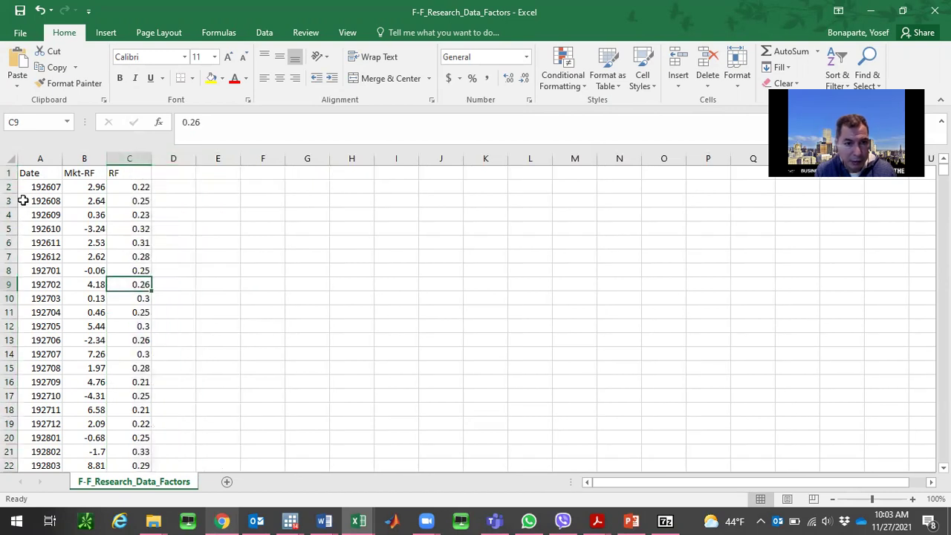
- Centre all cell contents on the sheet horizontally and vertically
left_click(12, 158)
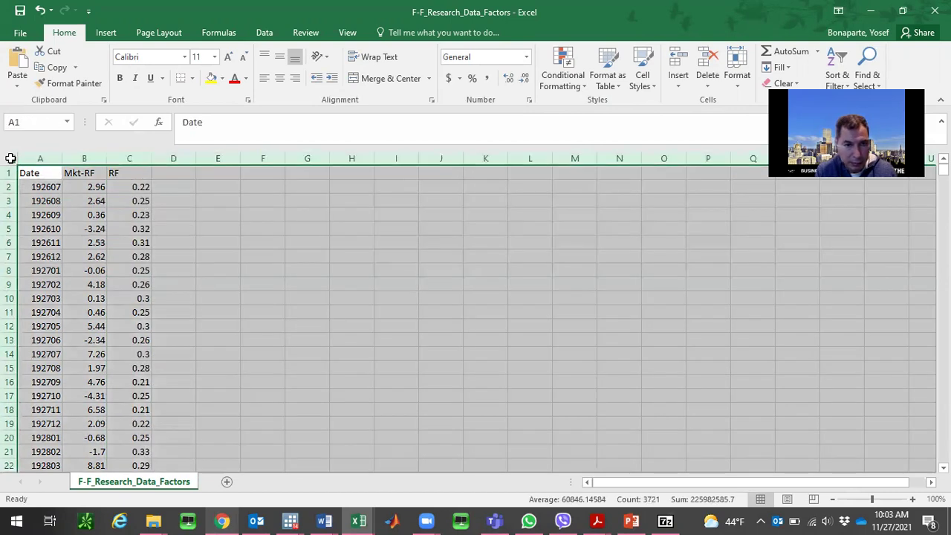
left_click(278, 77)
left_click(279, 58)
left_click(178, 189)
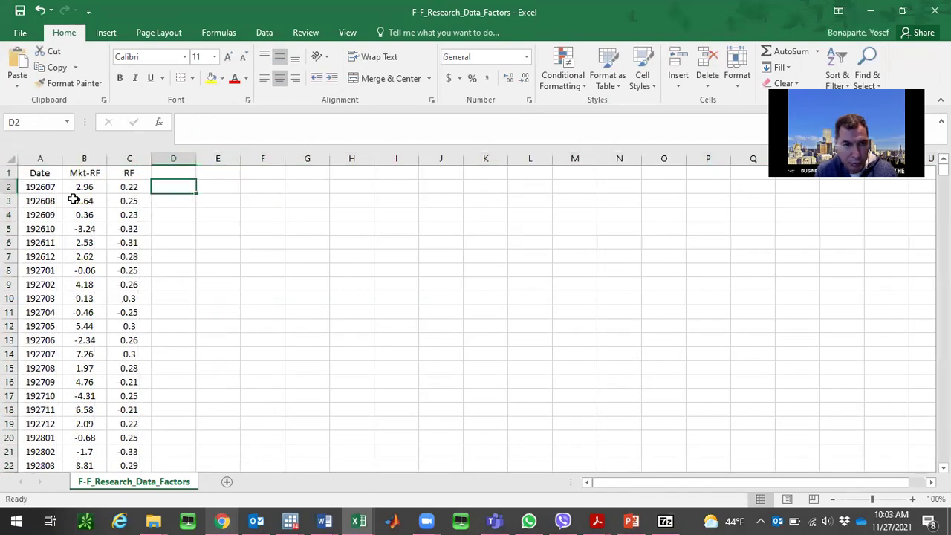
left_click(10, 187)
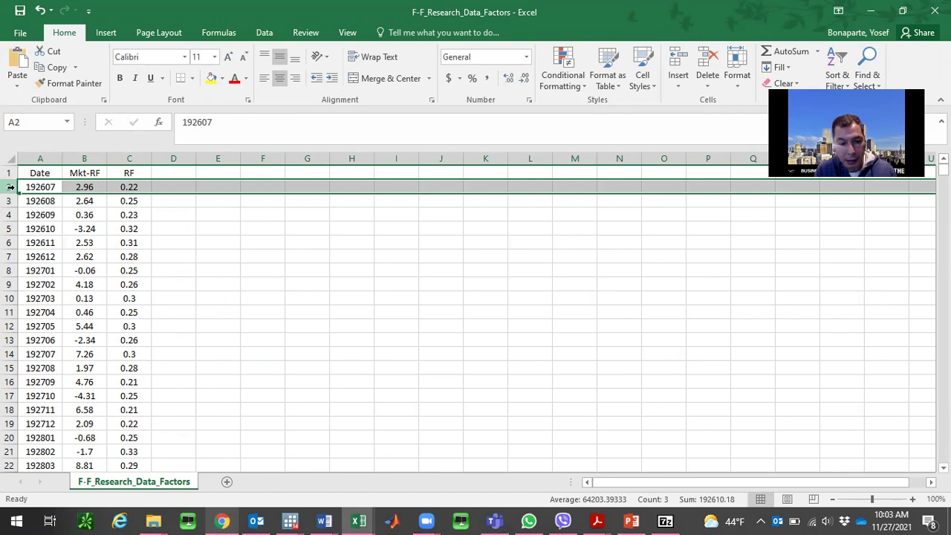
- Select rows 2 through 943, the monthly data before 200501, for deletion
left_click_drag(10, 188, 10, 187)
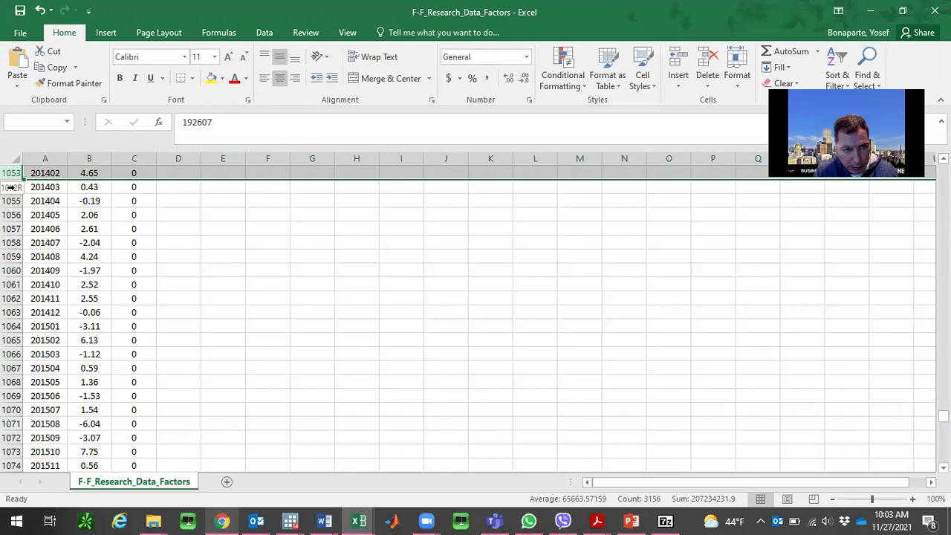
left_click_drag(10, 188, 10, 188)
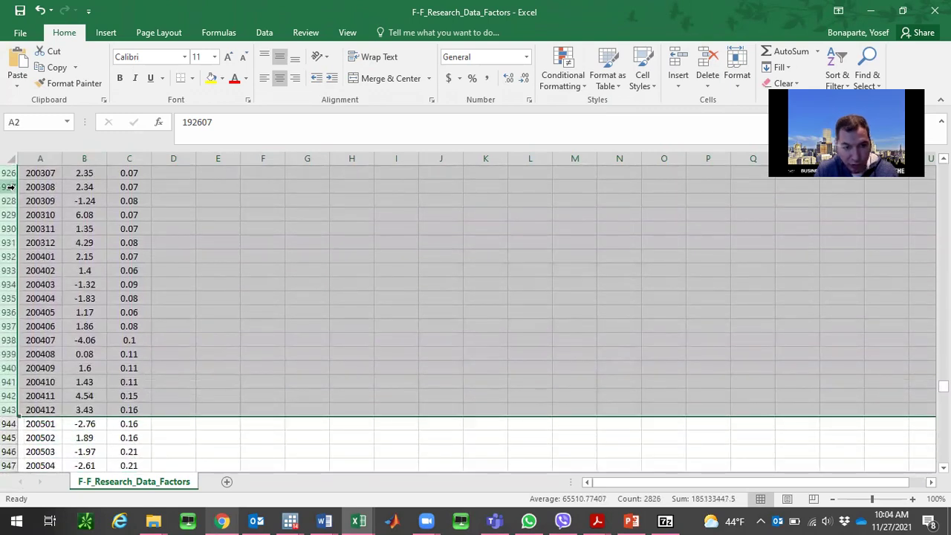
right_click(211, 251)
- Delete the pre-2005 monthly rows and jump to the end of the monthly data
left_click(236, 368)
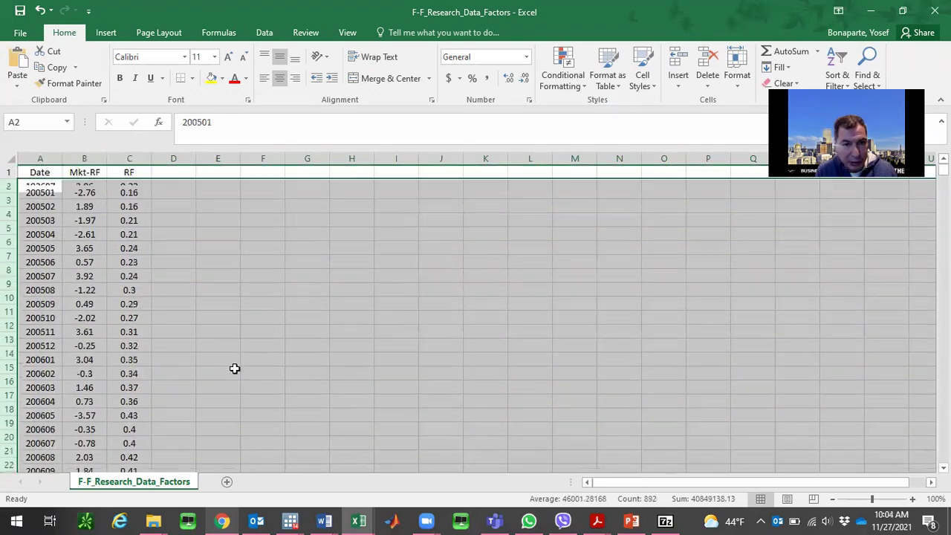
left_click(180, 297)
key("Down")
key("Down")
key("Down")
key("Down")
key("Down")
key("Page_Down")
key("Page_Down")
key("Page_Down")
key("Page_Down")
key("Page_Down")
key("Page_Down")
key("Page_Down")
key("Page_Down")
key("Page_Down")
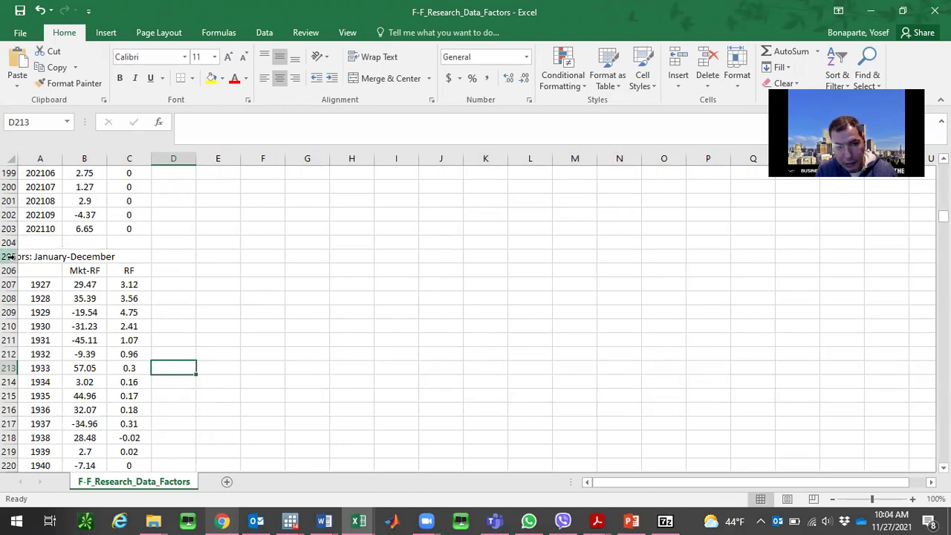
- Delete the Annual Factors title and data rows
left_click(33, 257)
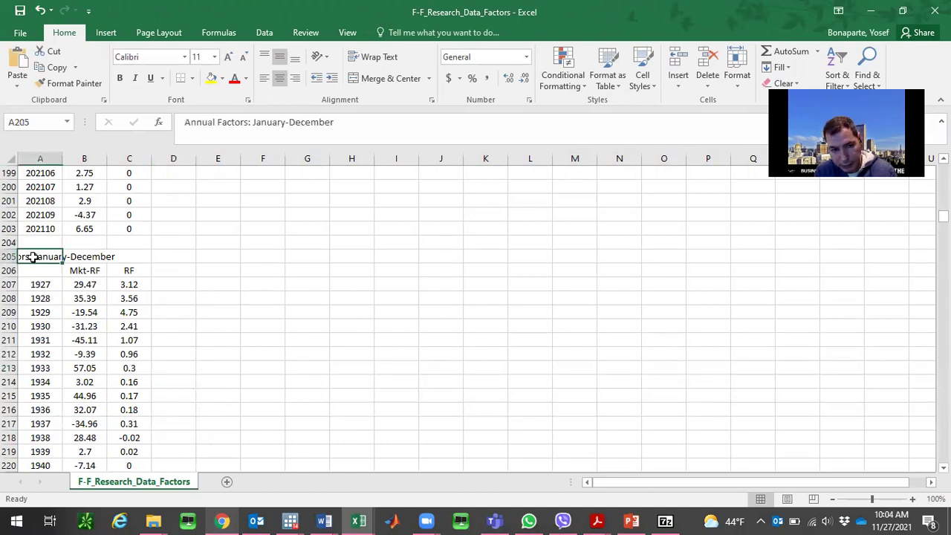
key("shift+space")
key("ctrl+shift+Down")
key("ctrl+shift+Down")
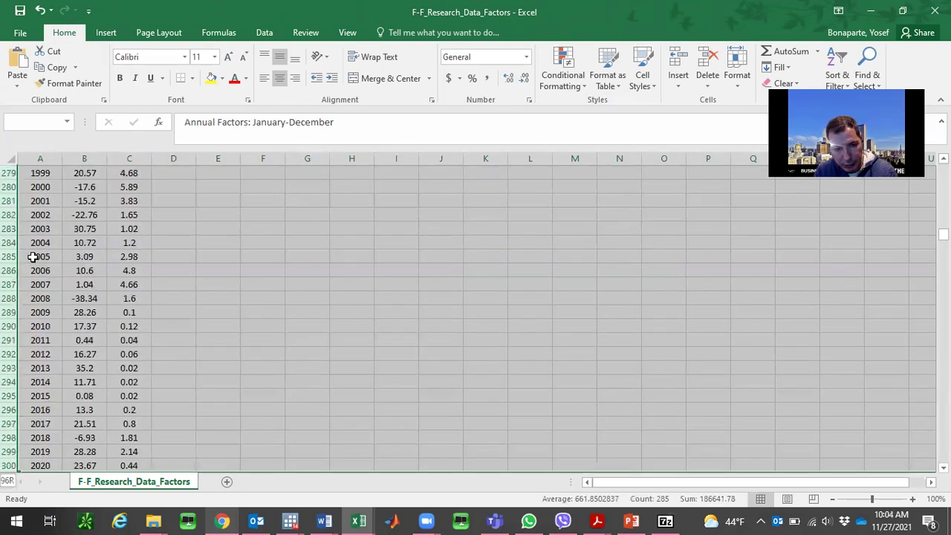
key("ctrl+minus")
key("Down")
key("Down")
key("Down")
key("Down")
key("Down")
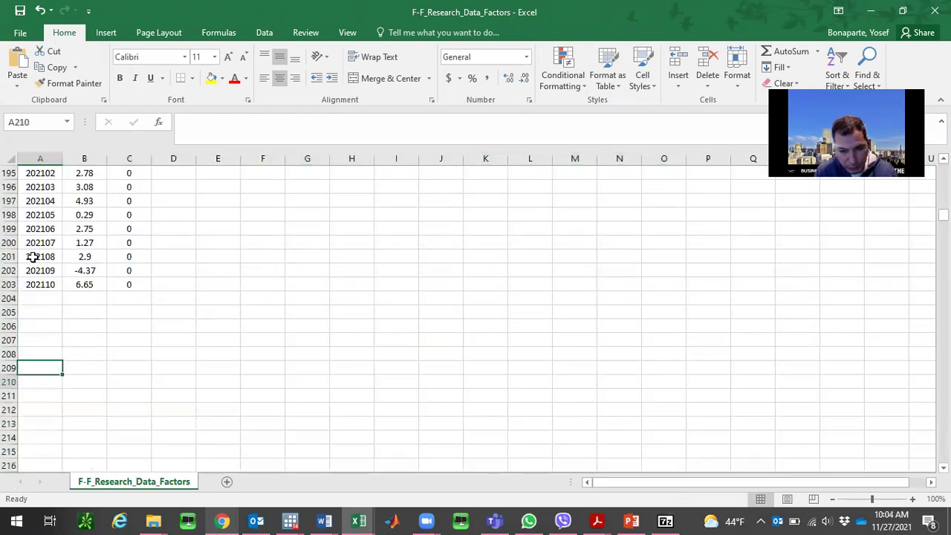
- Check the sheet's end for leftover rows, then return to the first data value 200501
key("Down")
key("Down")
key("Down")
key("Down")
key("Down")
key("Down")
key("Down")
key("Down")
key("Down")
key("Down")
key("Down")
key("Down")
key("Down")
key("Down")
key("Down")
key("Down")
key("Down")
key("Down")
key("Down")
key("Down")
key("Up")
key("Up")
key("Up")
key("Up")
key("Up")
key("Up")
key("Up")
key("Up")
key("Up")
key("Up")
key("Up")
key("Up")
key("Up")
key("Up")
key("Up")
key("Up")
key("Up")
key("Up")
key("Up")
key("Up")
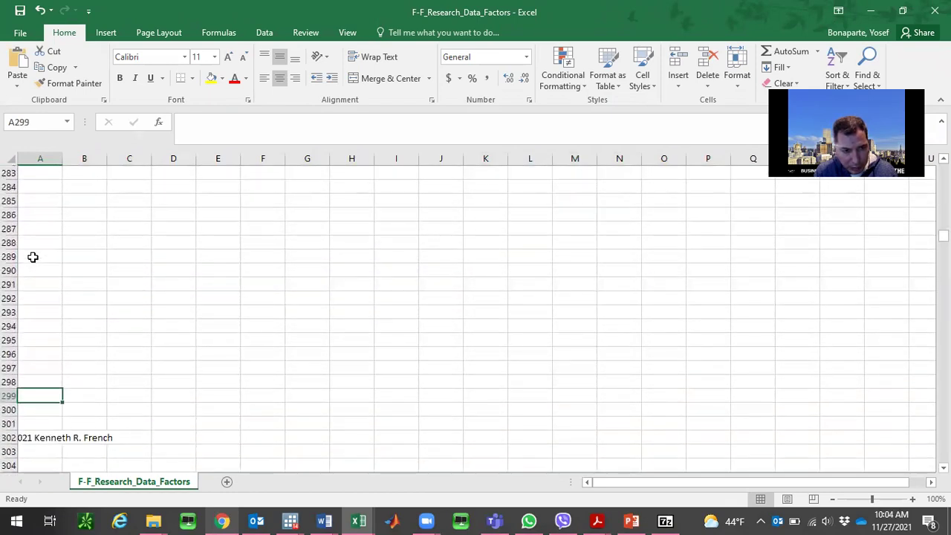
left_click(53, 437)
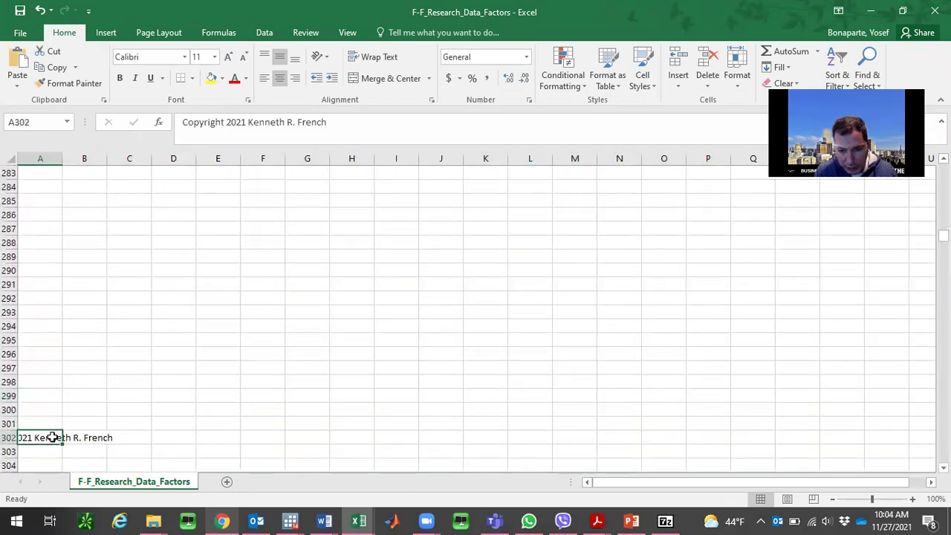
key("Page_Up")
key("Page_Up")
key("Page_Up")
key("Page_Up")
key("Page_Up")
key("Page_Up")
key("Page_Up")
key("Page_Up")
key("Page_Up")
key("Page_Up")
key("Page_Up")
key("Page_Up")
key("Page_Up")
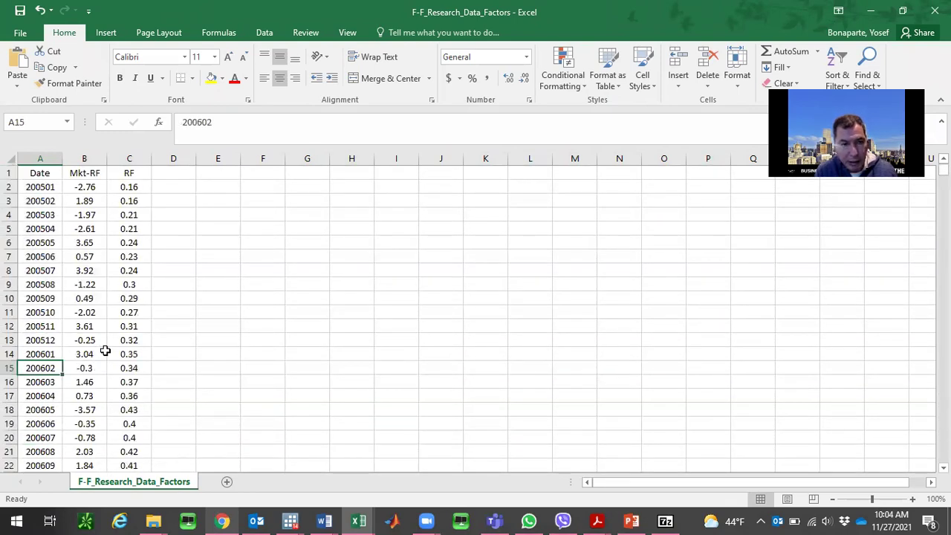
left_click(50, 187)
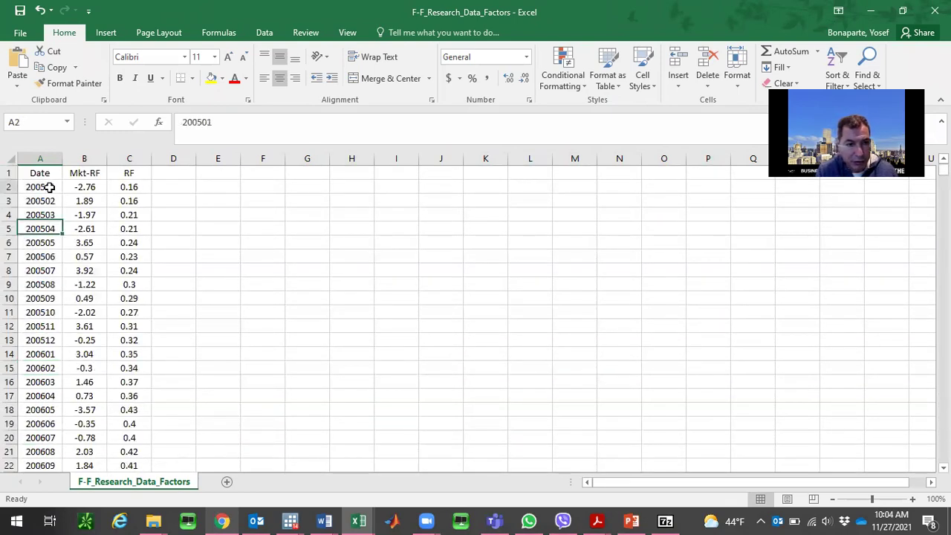
- Enter 'Company J return' in D1 and autofit column D
left_click(183, 171)
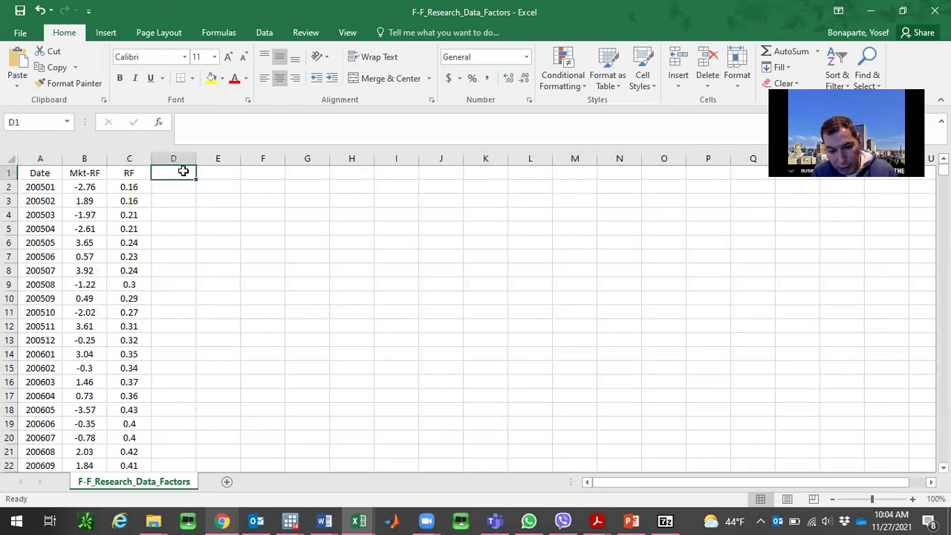
type("Company J return")
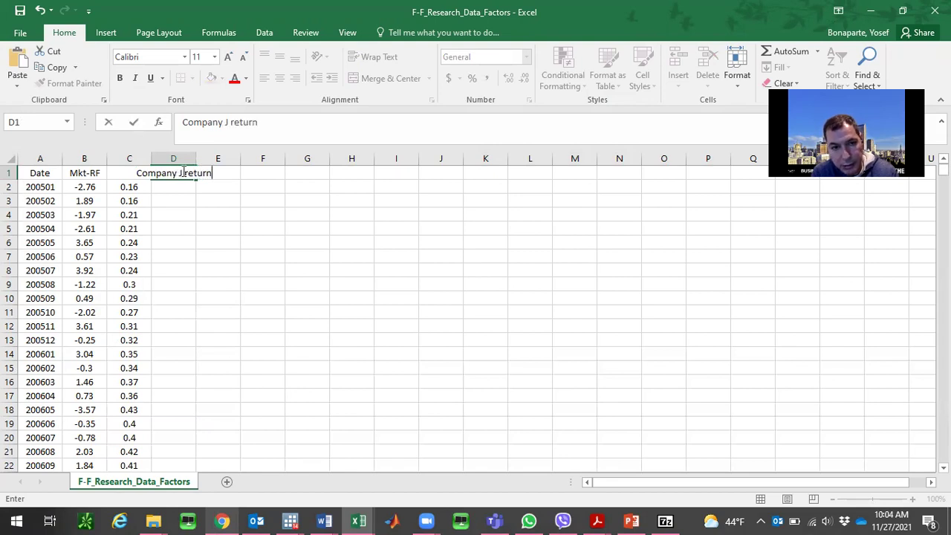
key("Return")
left_click(186, 171)
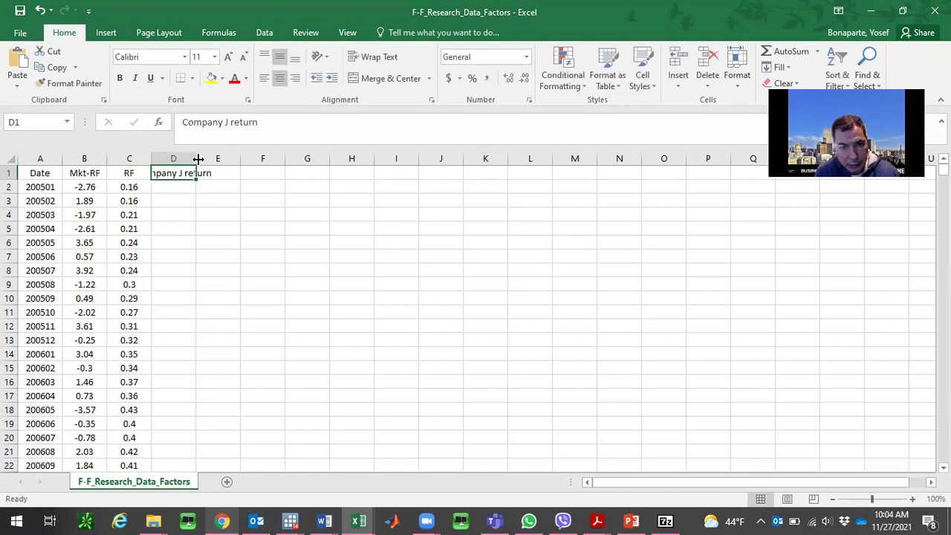
double_click(197, 159)
- Enter 'ExchangeRate' in E1 and widen column E to fit
left_click(249, 170)
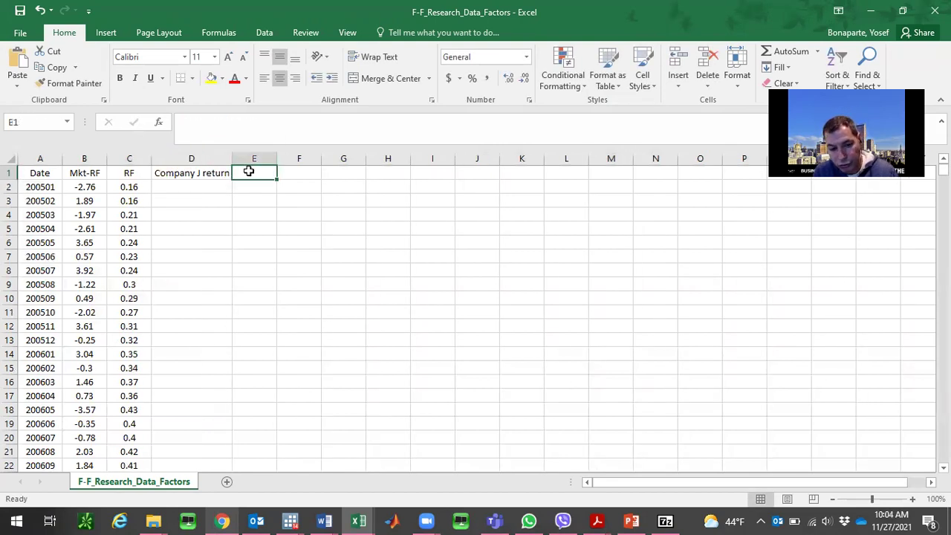
type("ExchangeRate")
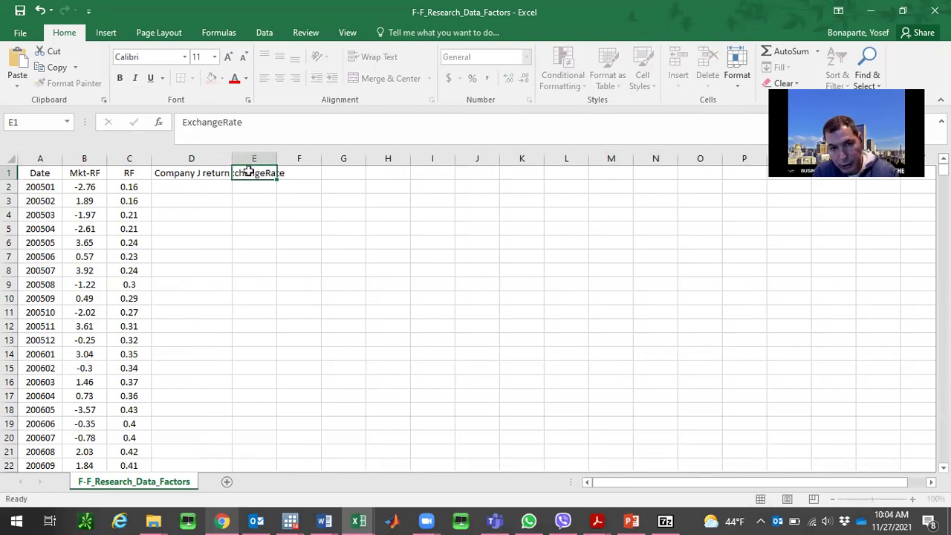
key("Return")
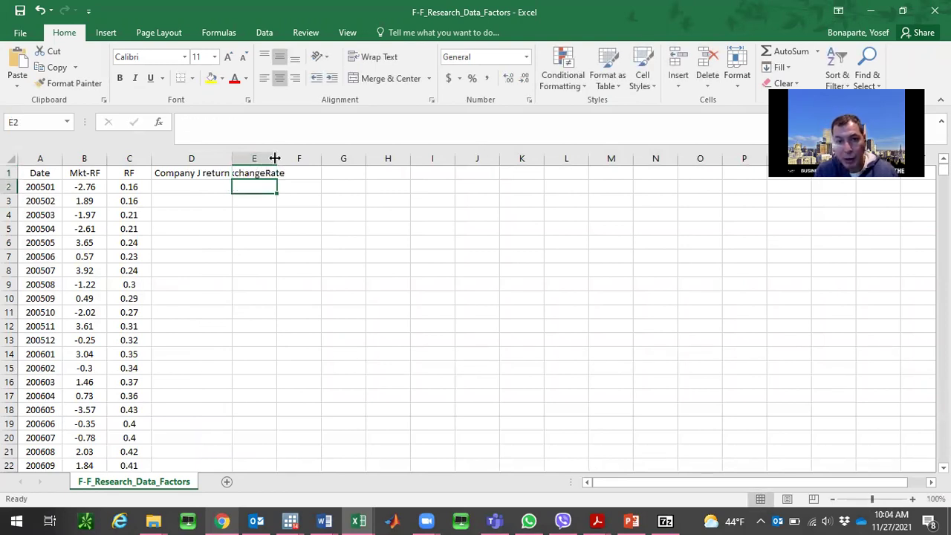
double_click(277, 158)
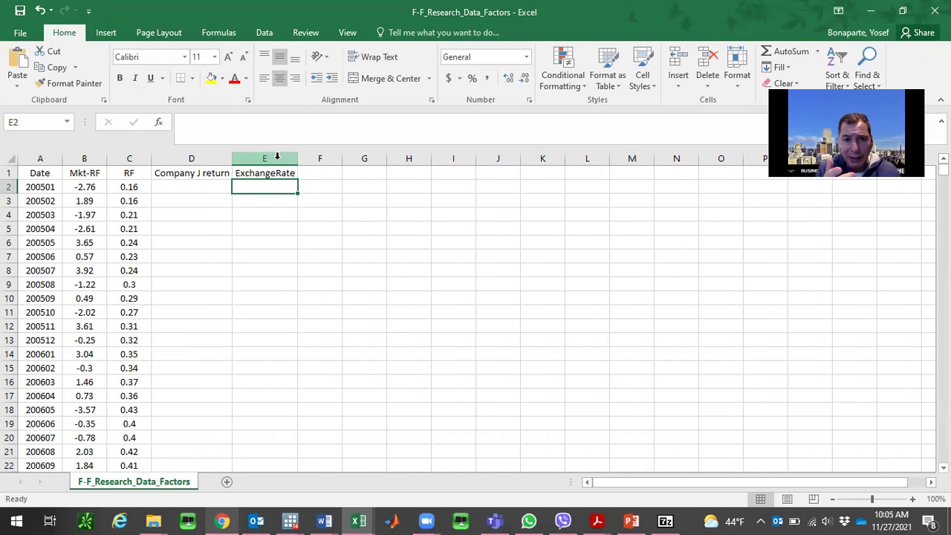
- Edit the E1 header to 'ExchangeRateDollar/Yuen' and autofit column E again
key("Up")
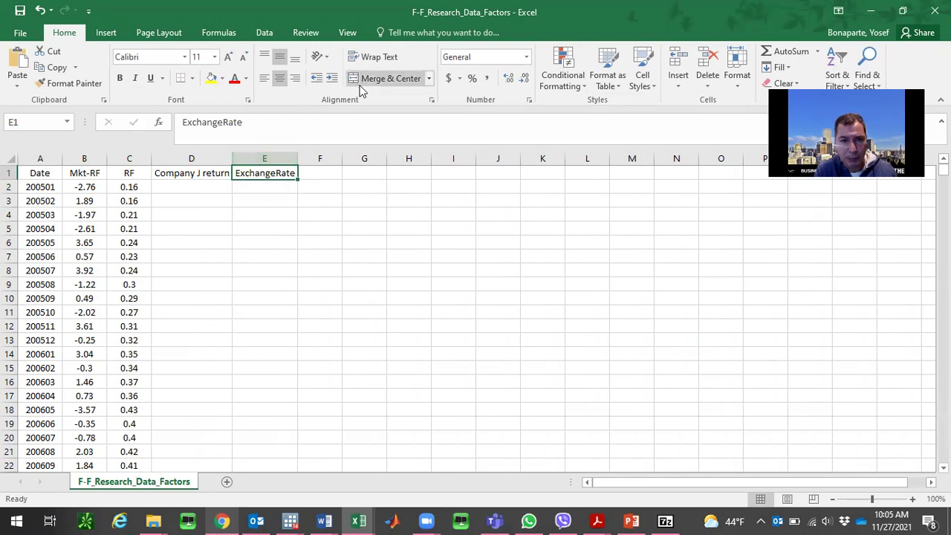
left_click(344, 127)
type("Yuen")
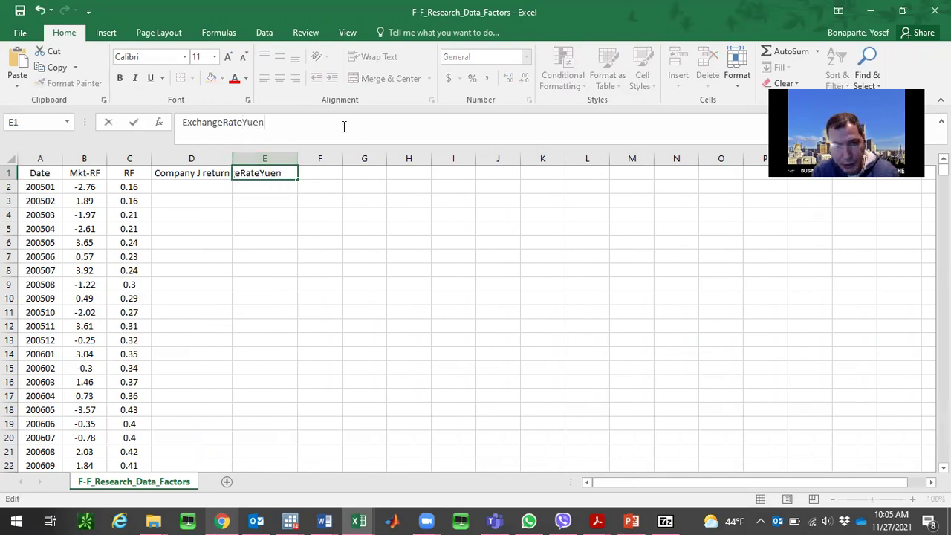
key("Return")
key("Up")
left_click(345, 126)
key("Left")
key("Left")
type("US")
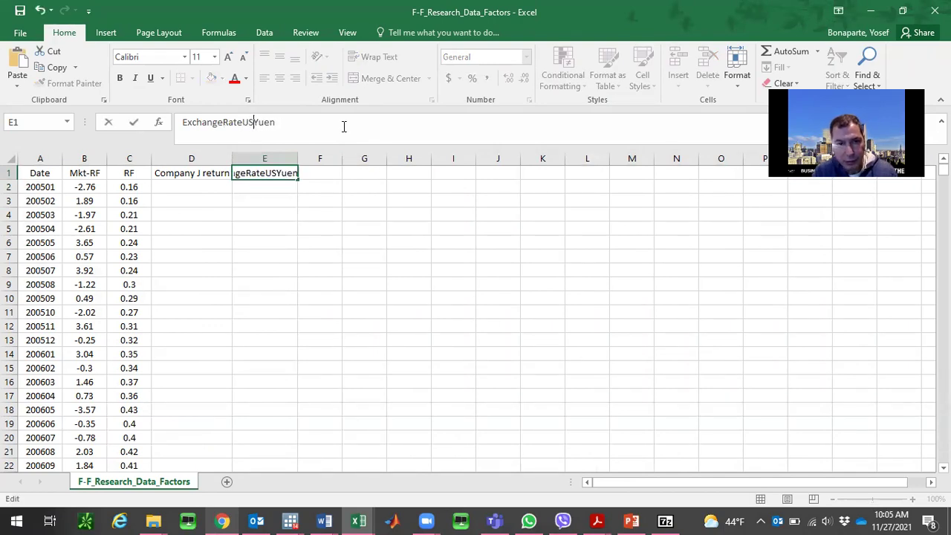
key("BackSpace")
key("BackSpace")
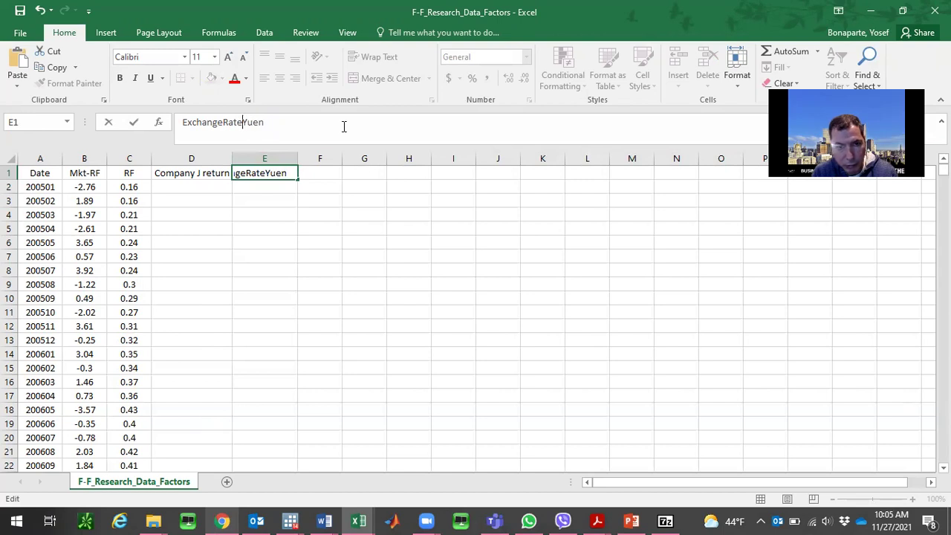
type("Dollar")
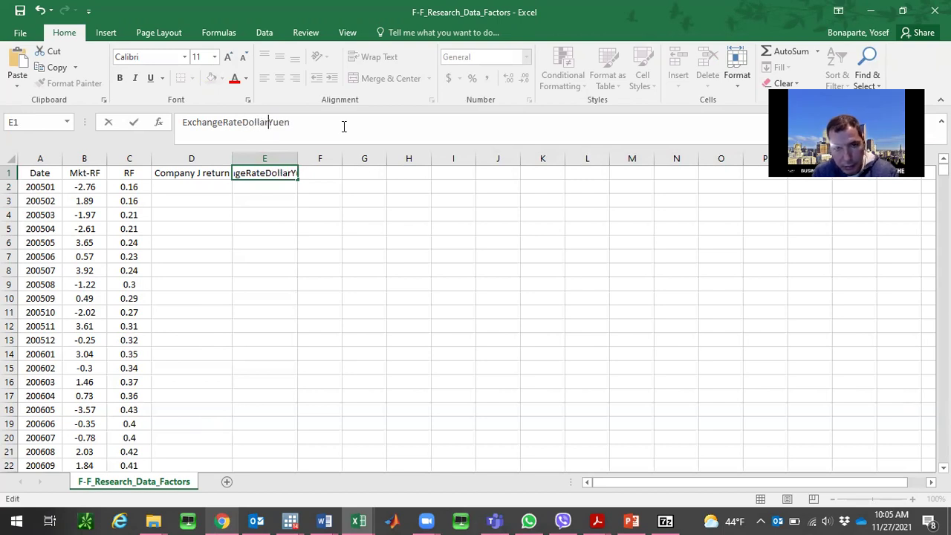
type("/")
key("Return")
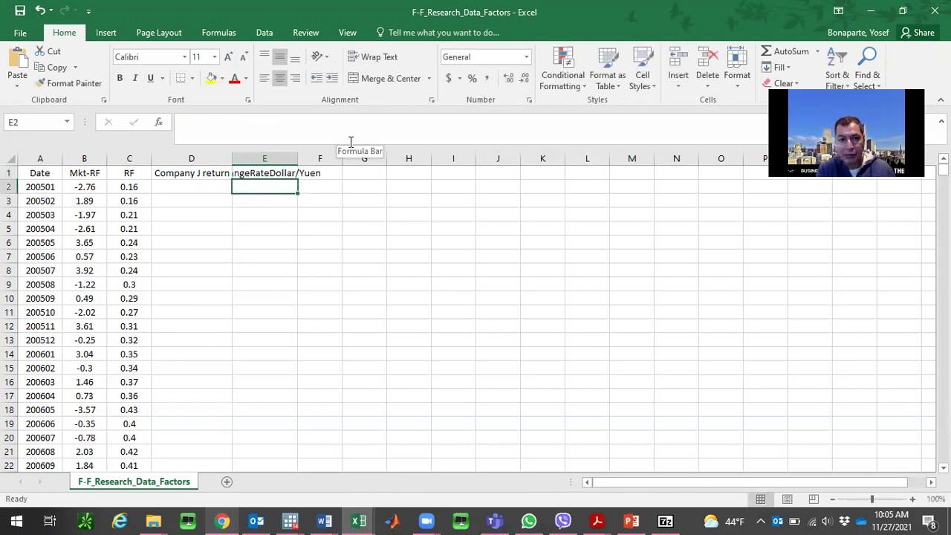
double_click(298, 161)
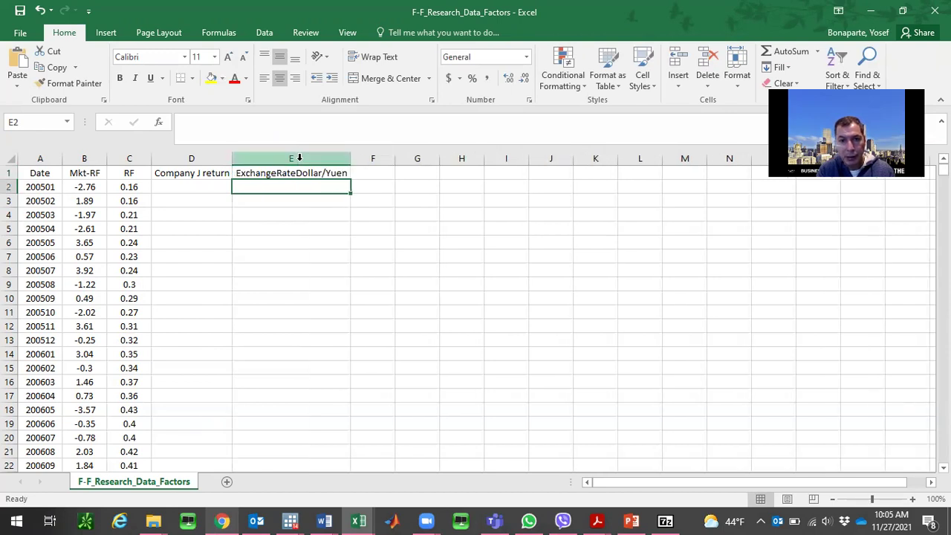
- Review the Company J return and exchange-rate headers in D1 and E1
left_click(339, 169)
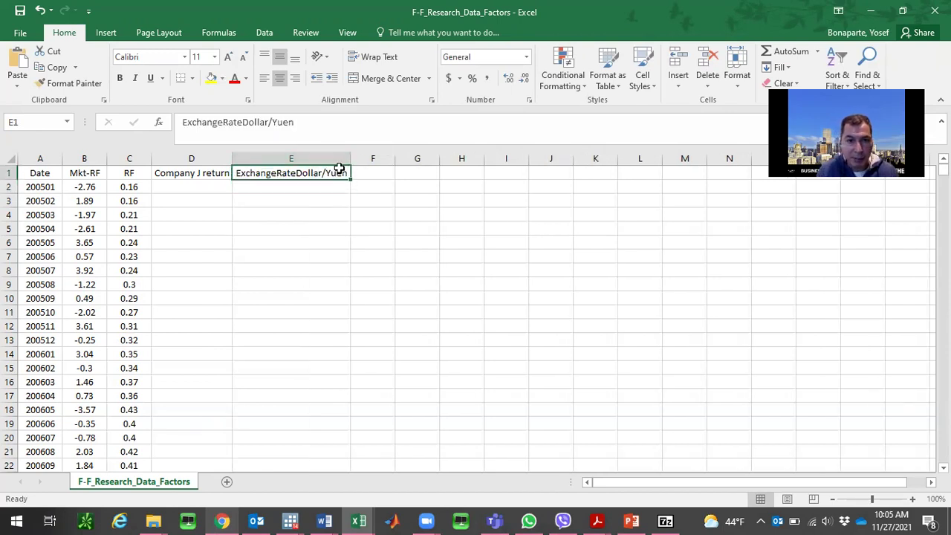
left_click(218, 171)
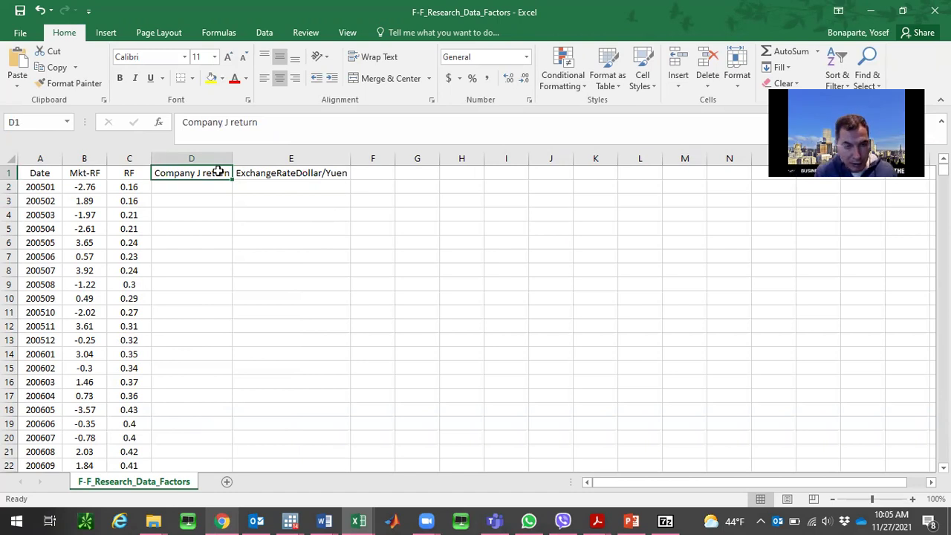
left_click(240, 172)
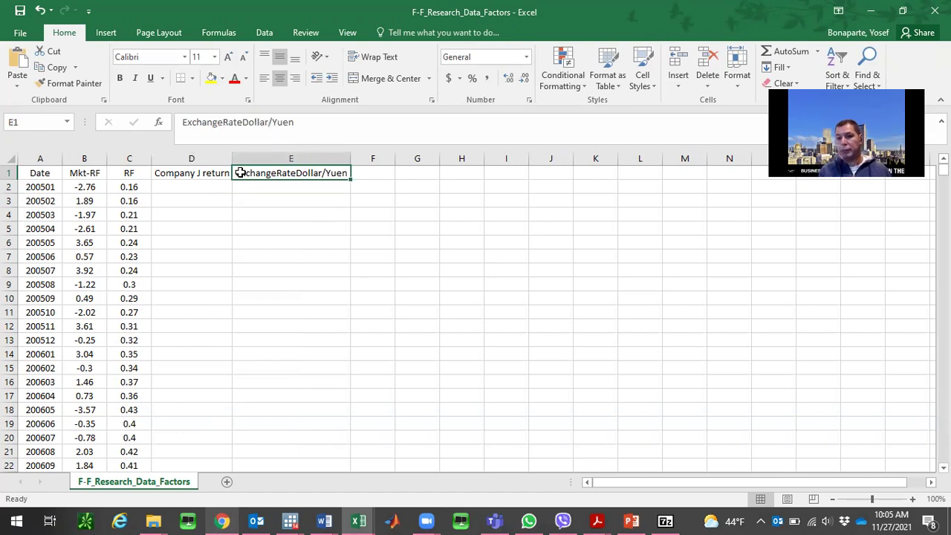
left_click(189, 187)
- Switch to Chrome and open Apple's historical data page on Yahoo Finance
left_click(224, 521)
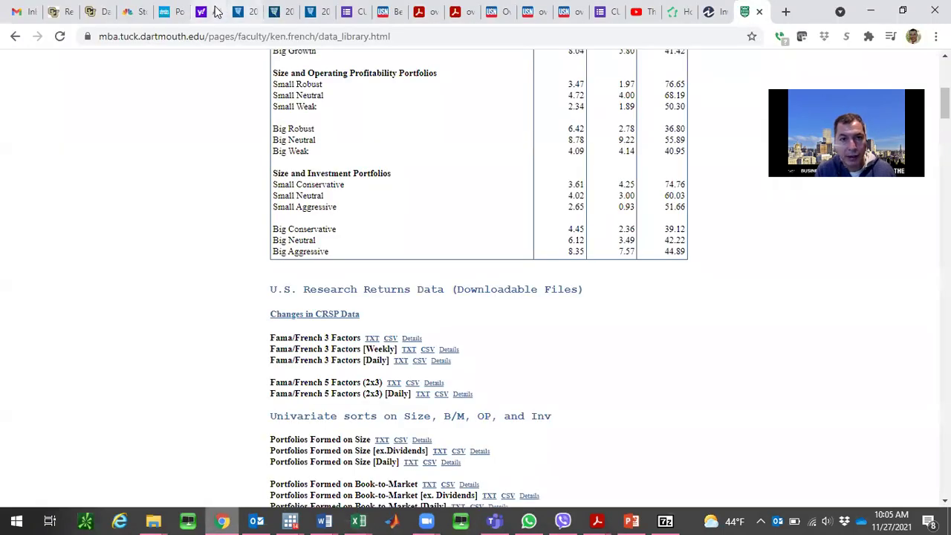
left_click(215, 11)
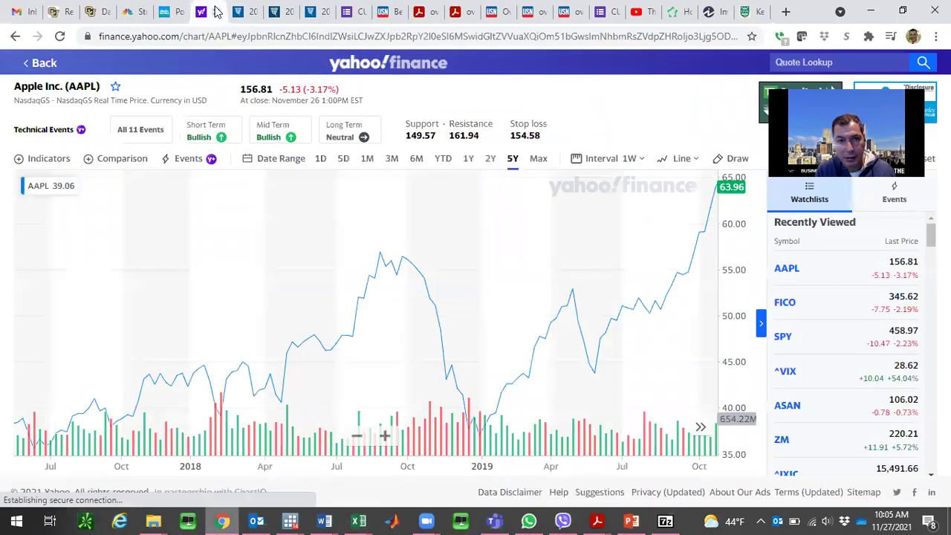
left_click(44, 65)
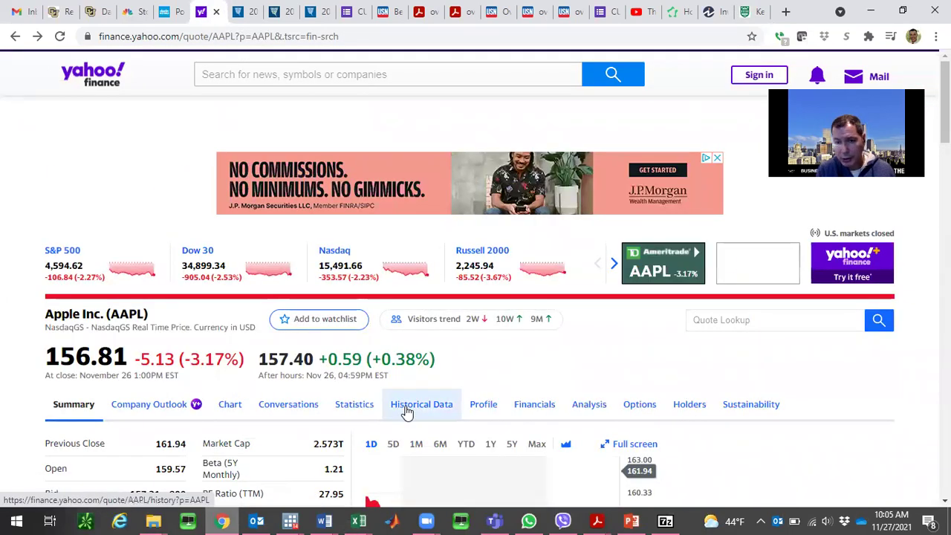
left_click(406, 407)
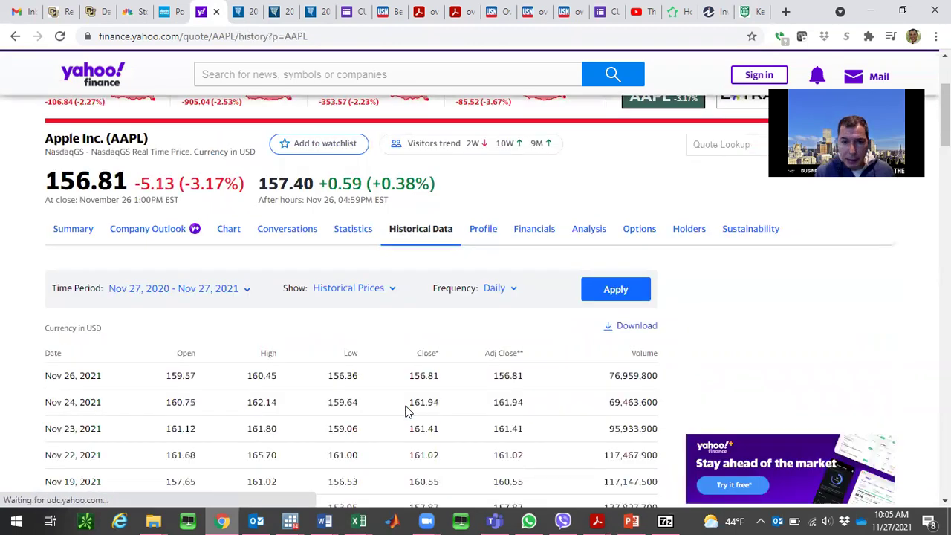
- Set Frequency to Monthly and Time Period to Max, applying each change
left_click(499, 296)
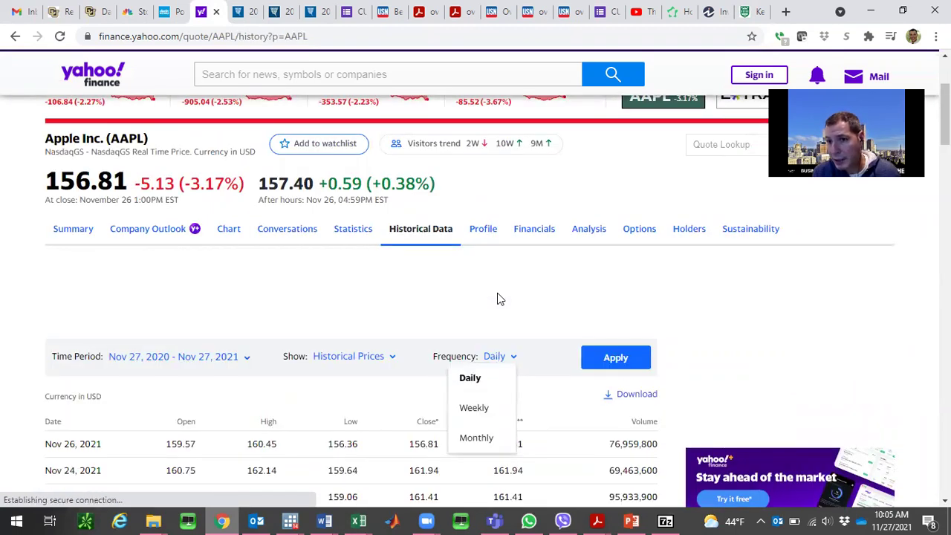
left_click(468, 440)
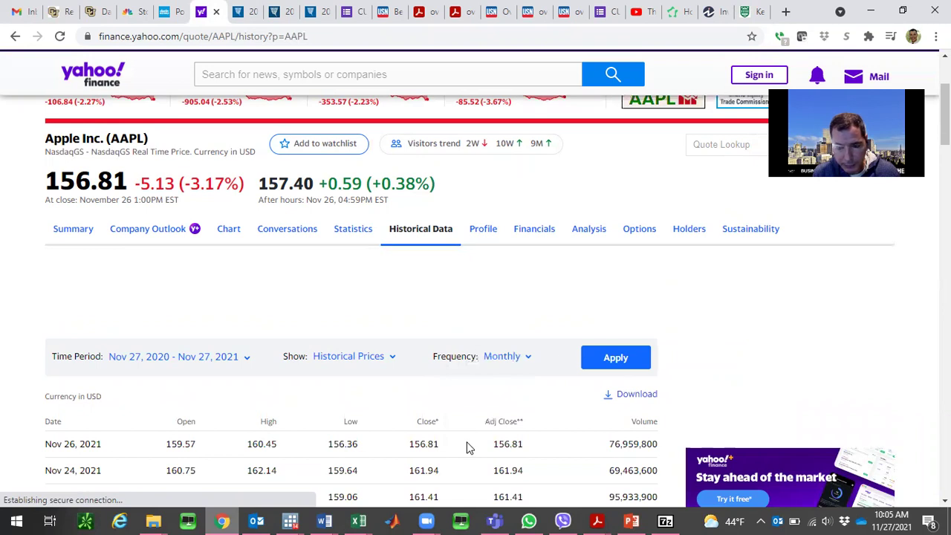
left_click(616, 358)
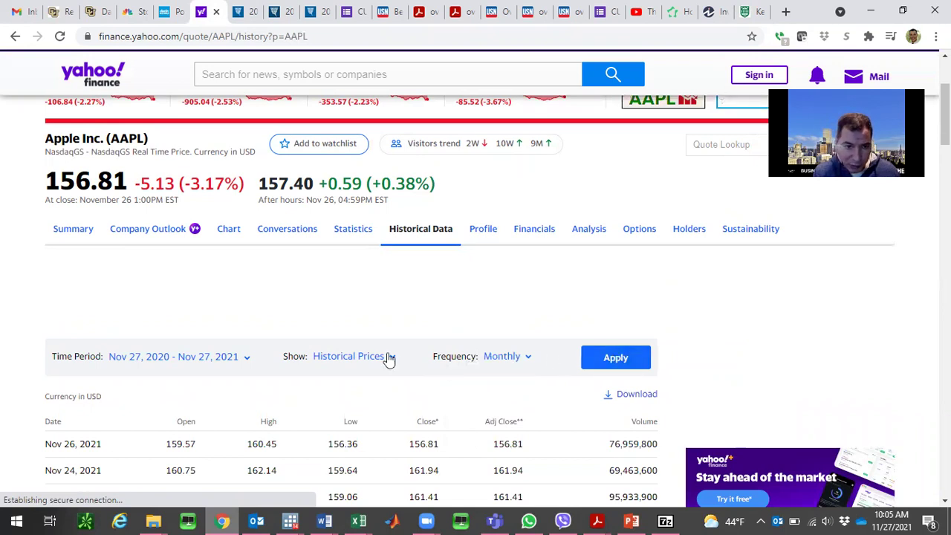
left_click(246, 362)
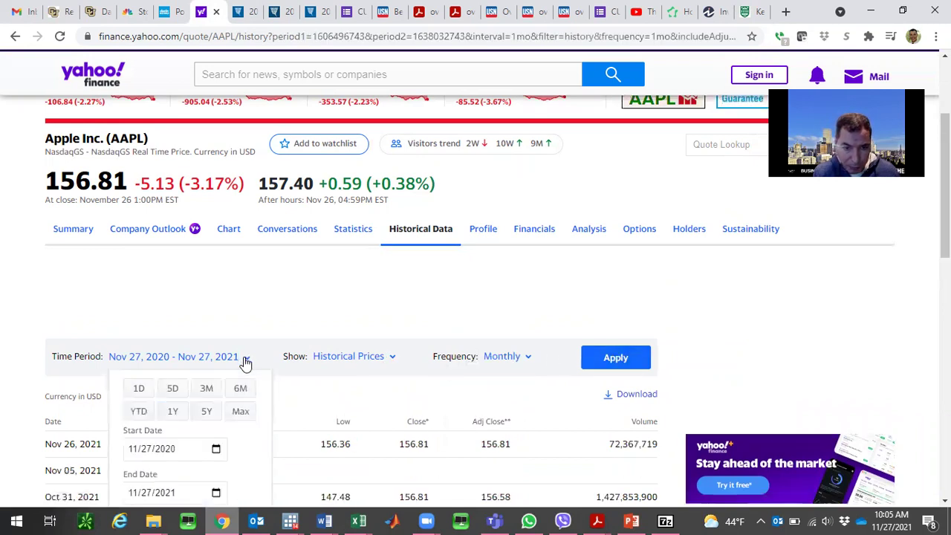
left_click(240, 410)
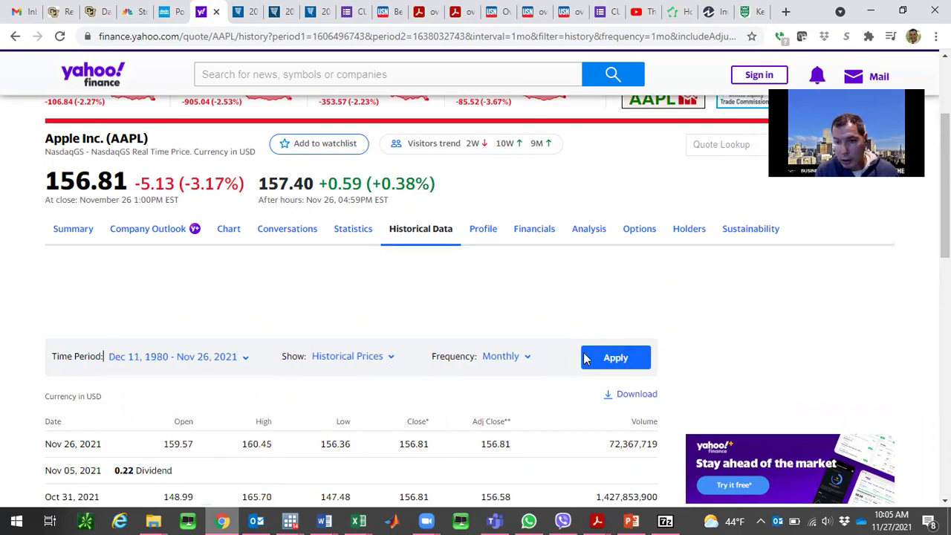
left_click(606, 360)
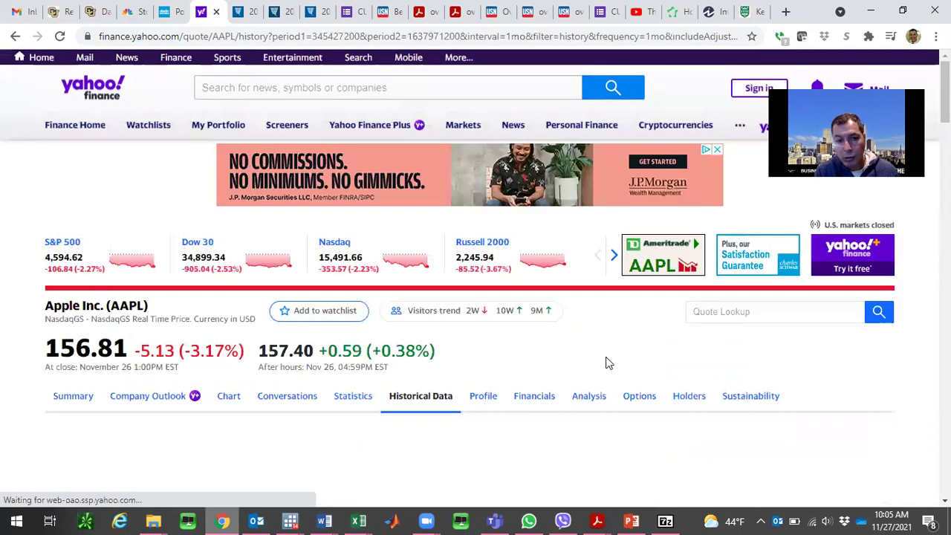
- Download the monthly AAPL price history and open AAPL (1).csv in Excel
scroll(520, 215, "down", 5)
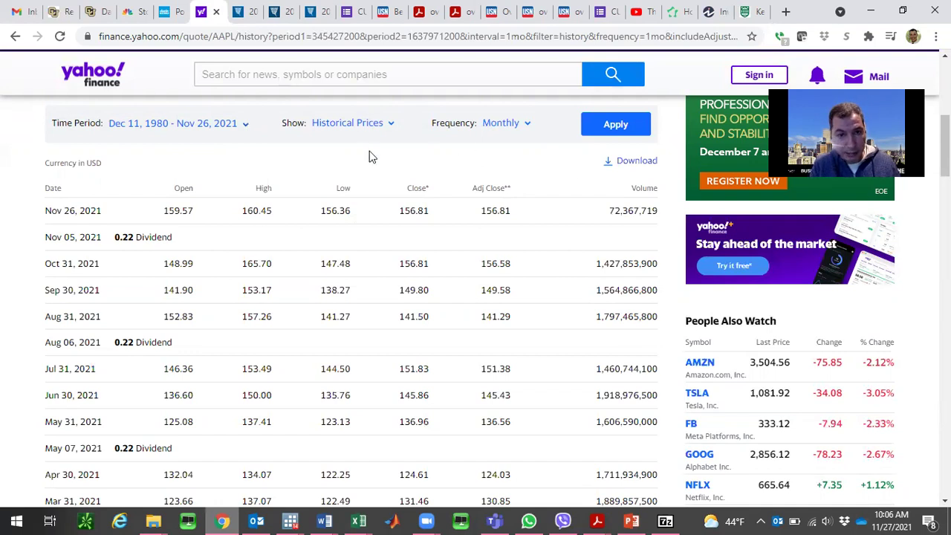
left_click(641, 162)
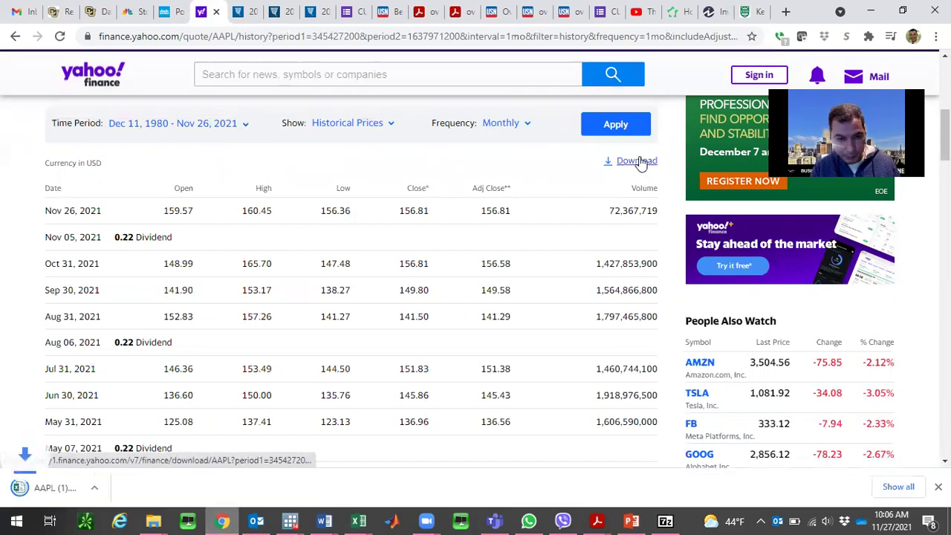
left_click(78, 488)
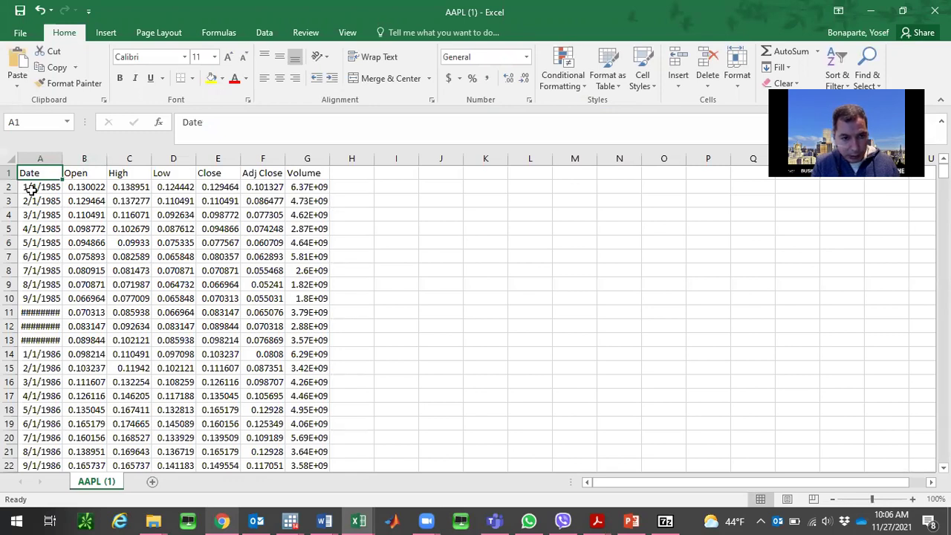
- Delete rows 2–240 so prices start at 12/1/2004, and autofit column A to show full dates
left_click(10, 188)
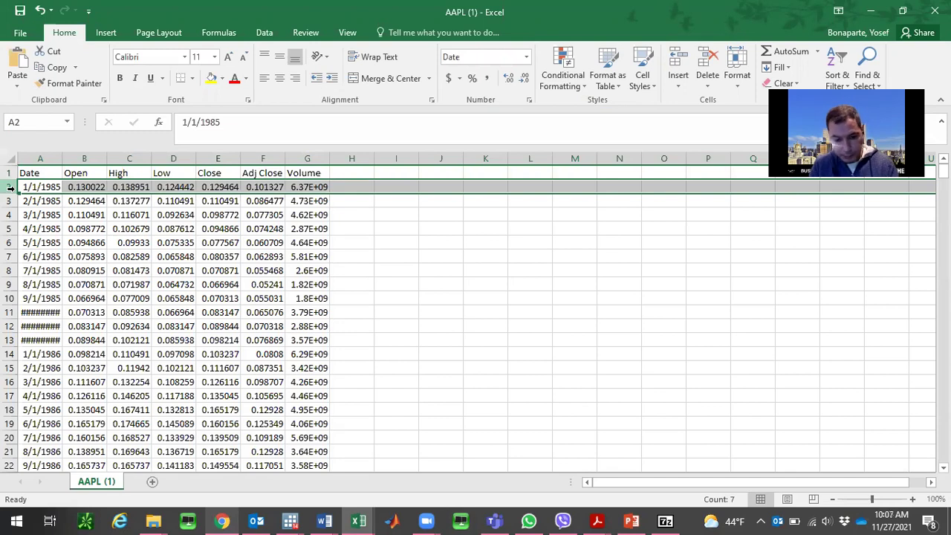
mouse_move(10, 188)
left_mouse_down()
mouse_move(9, 470)
mouse_move(9, 188)
left_mouse_up()
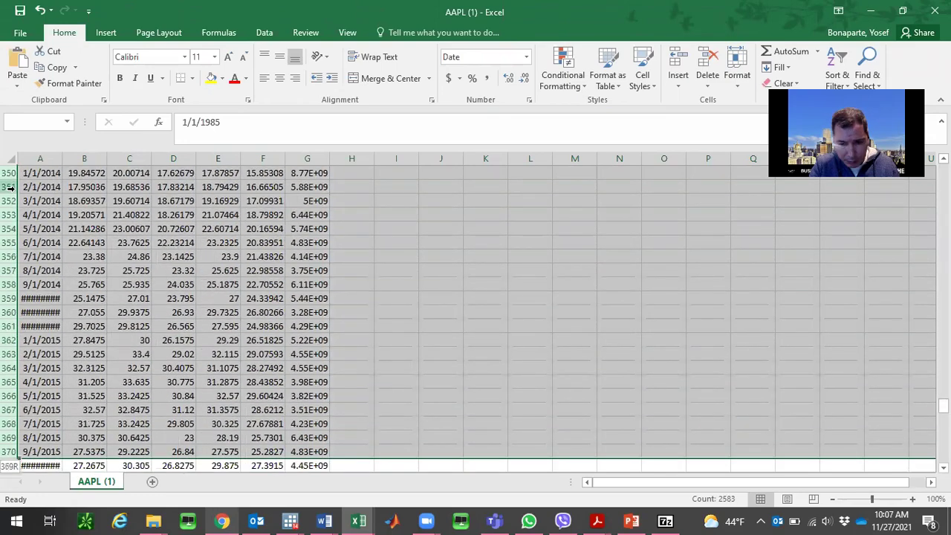
left_click_drag(9, 187, 9, 187)
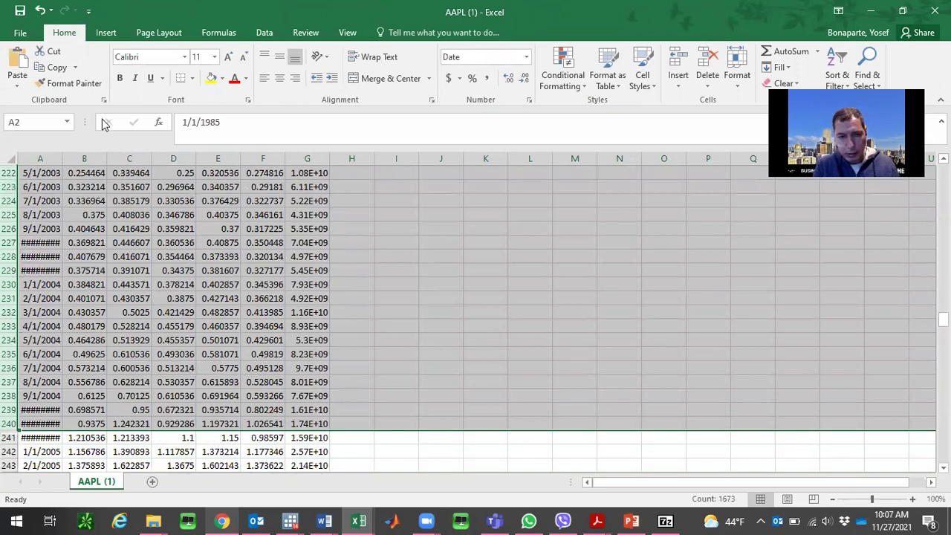
right_click(132, 257)
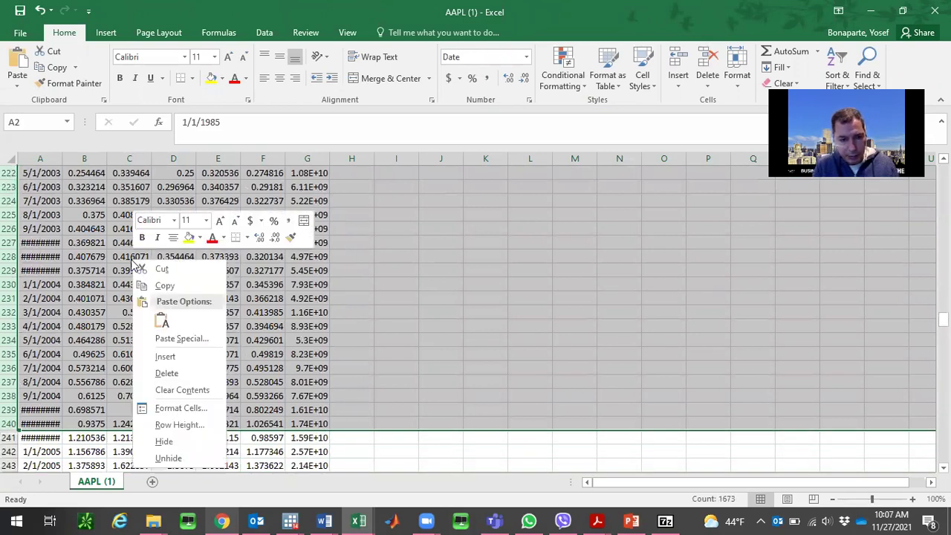
left_click(178, 373)
left_click(136, 256)
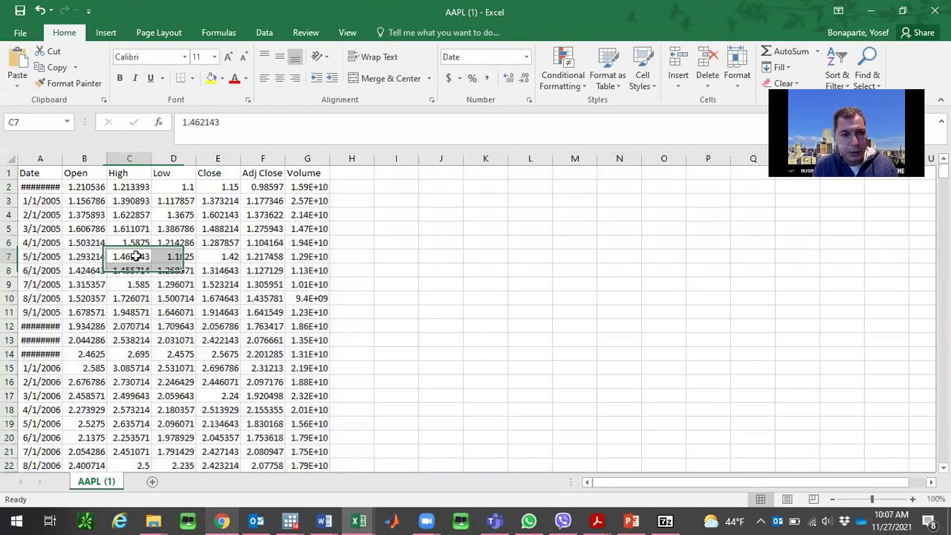
double_click(63, 158)
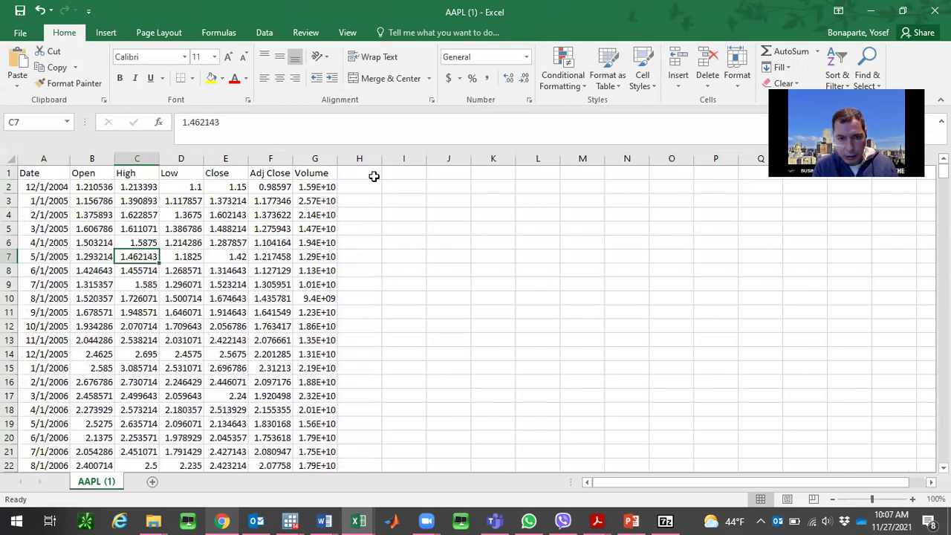
left_click(234, 172)
- Add the header 'Return' in cell H1
left_click(288, 173)
left_click(234, 172)
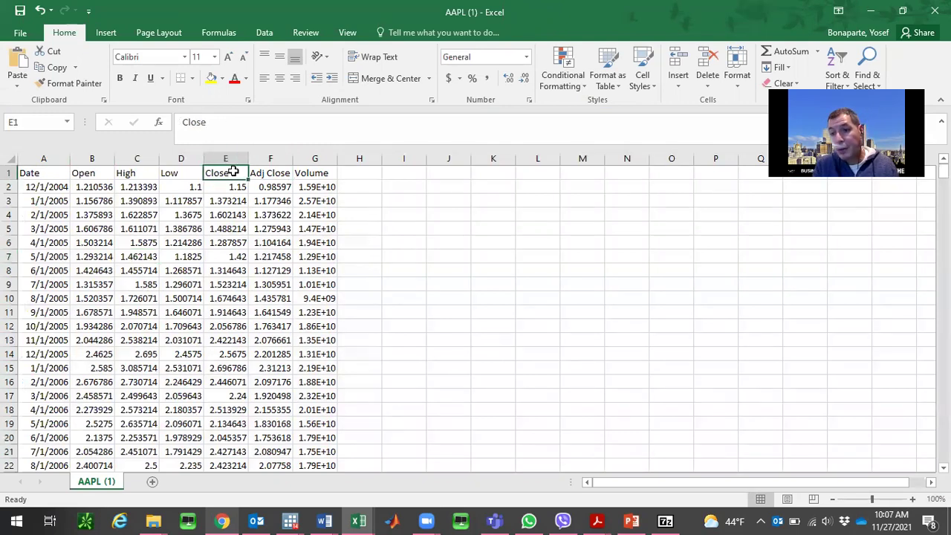
key("Right")
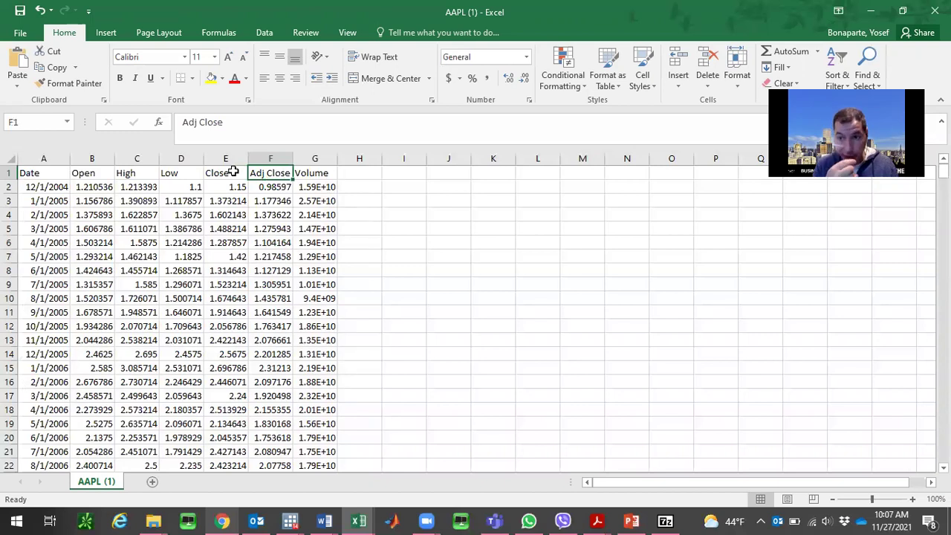
left_click(368, 172)
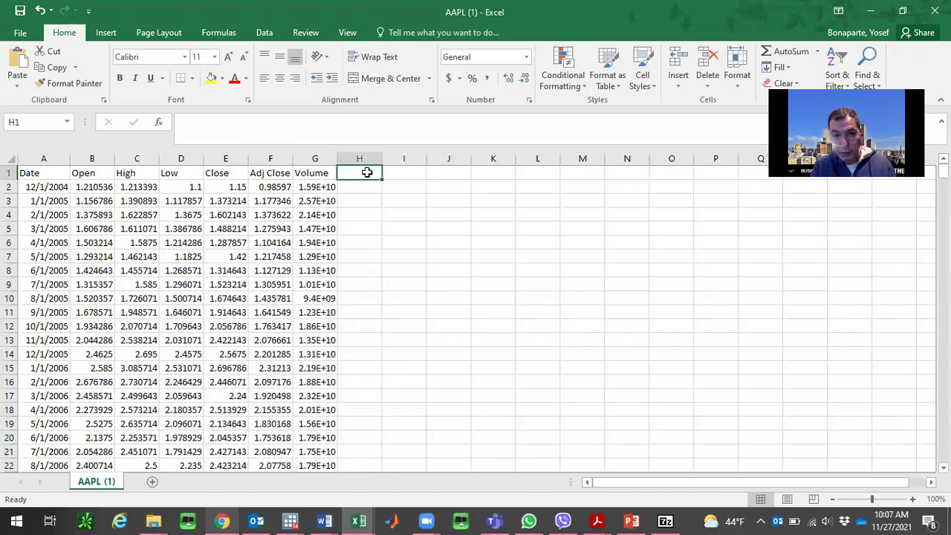
type("Return")
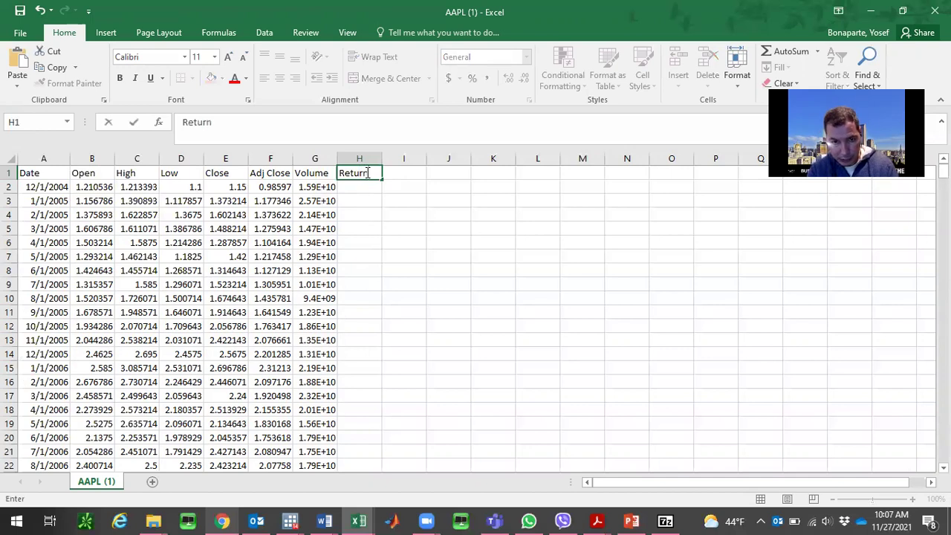
key("Return")
key("Return")
- Enter =(F3-F2)/F2 in H3 and fill it down column H, starting at 0.194099
type("=")
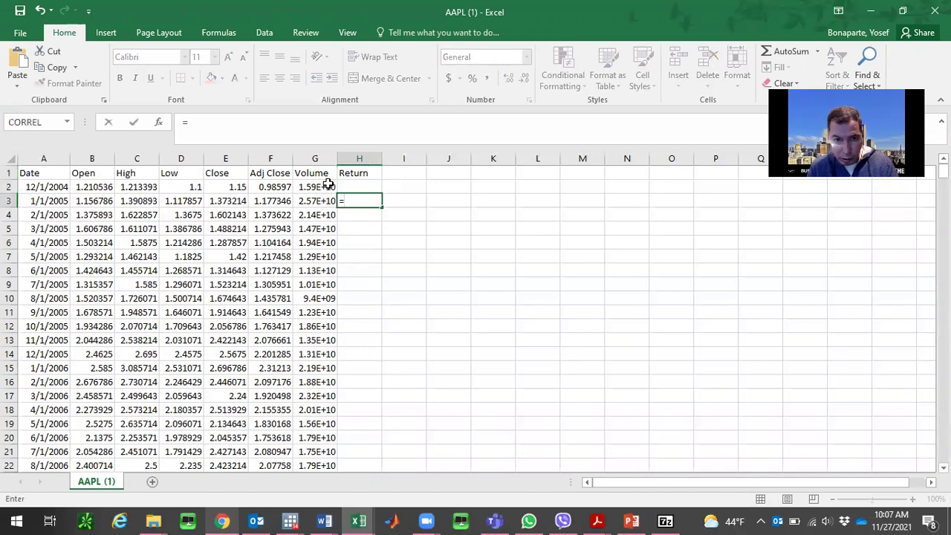
type("(")
left_click(281, 199)
type("-")
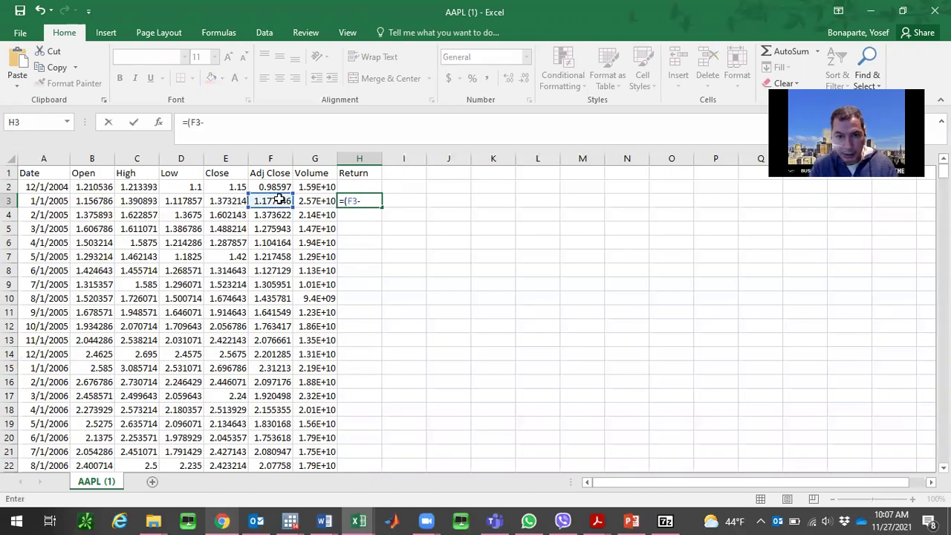
left_click(281, 188)
type(")/")
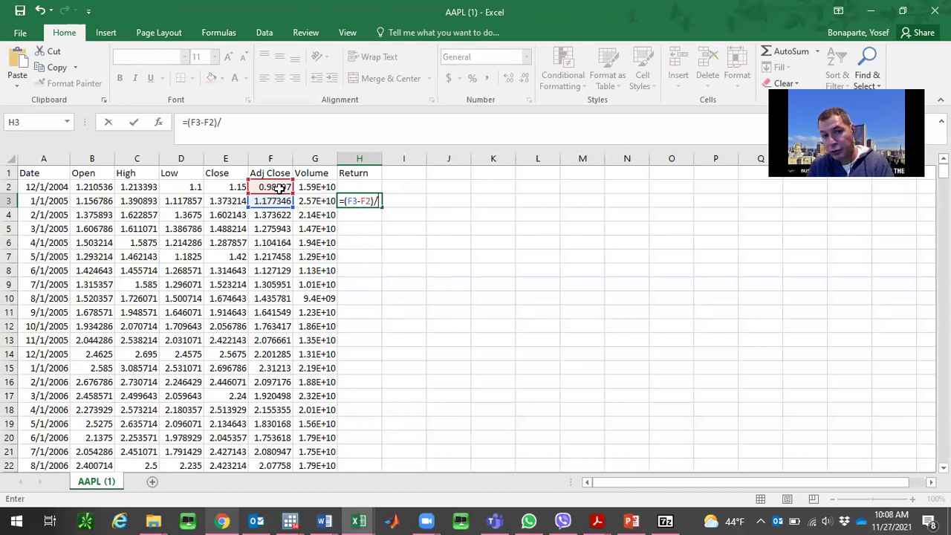
left_click(279, 189)
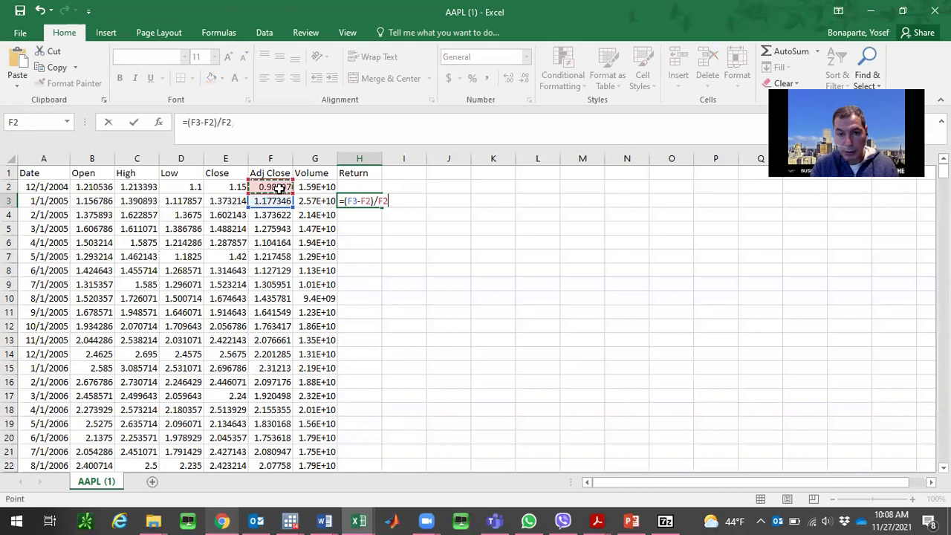
key("Return")
key("Up")
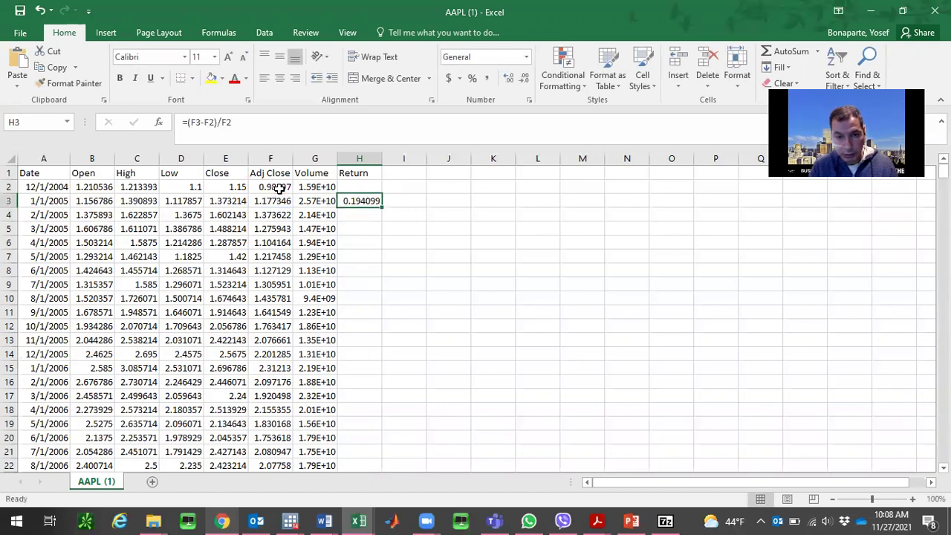
double_click(382, 208)
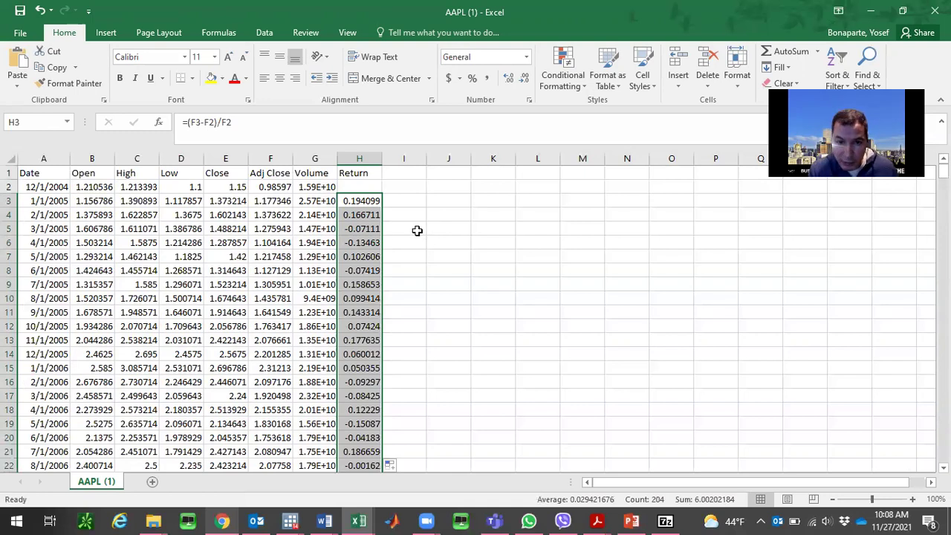
right_click(361, 210)
- Copy the returns and paste them as values into D2 of F-F_Research_Data_Factors, starting 0.194099212
left_click(380, 235)
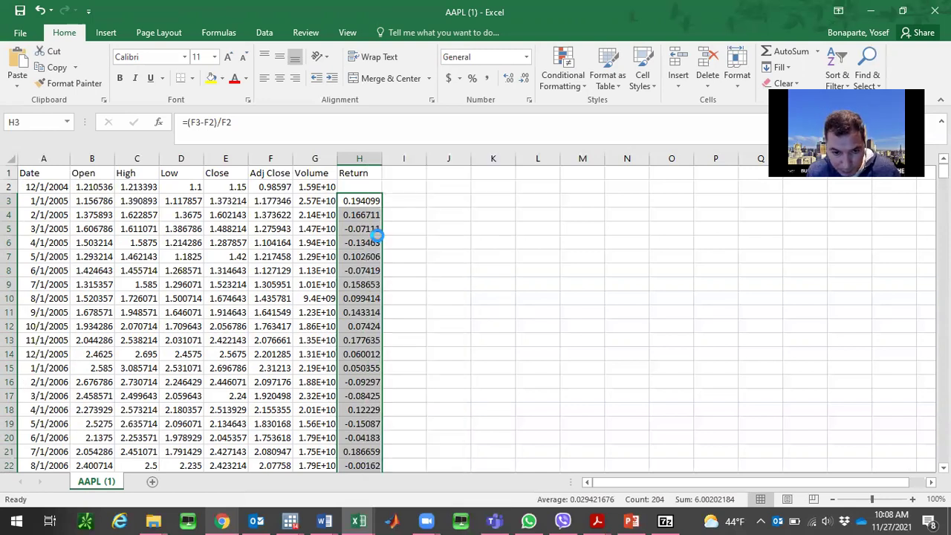
mouse_move(369, 521)
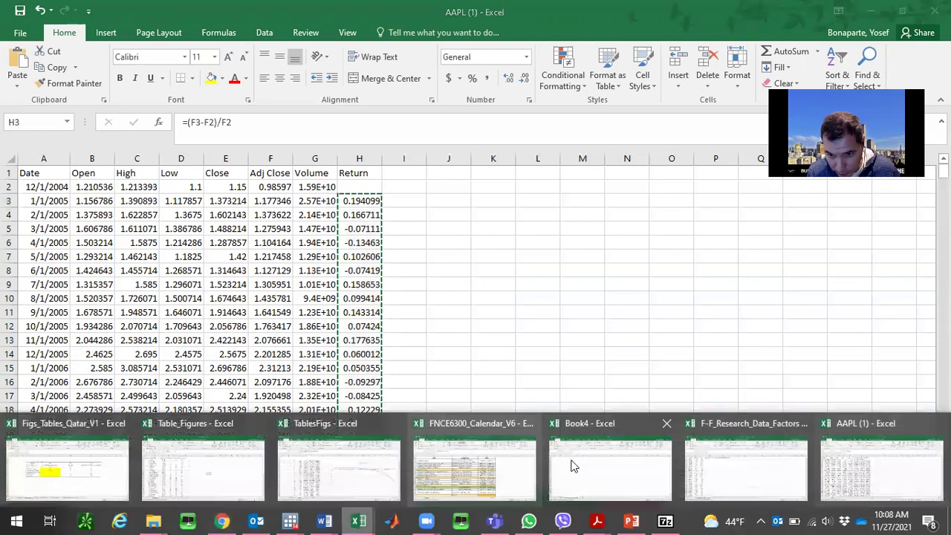
left_click(710, 463)
left_click(217, 190)
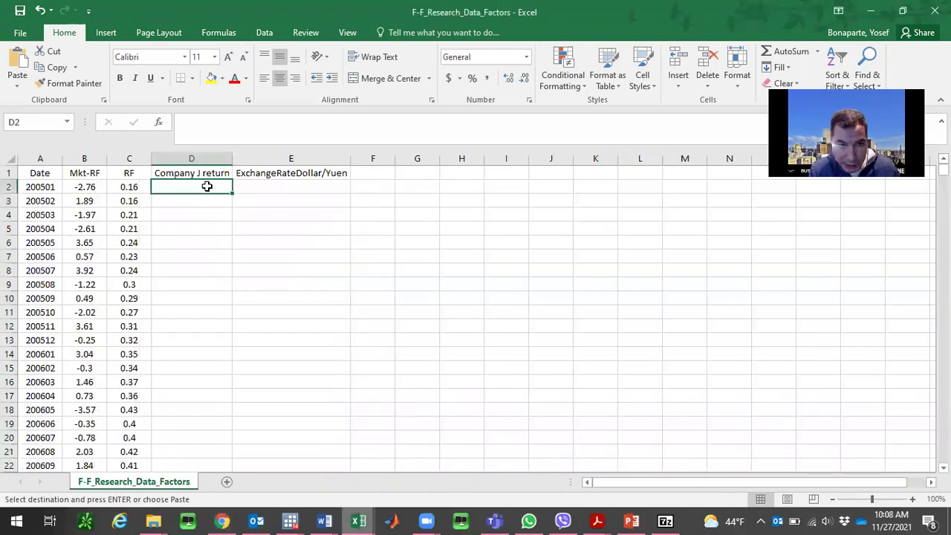
right_click(207, 186)
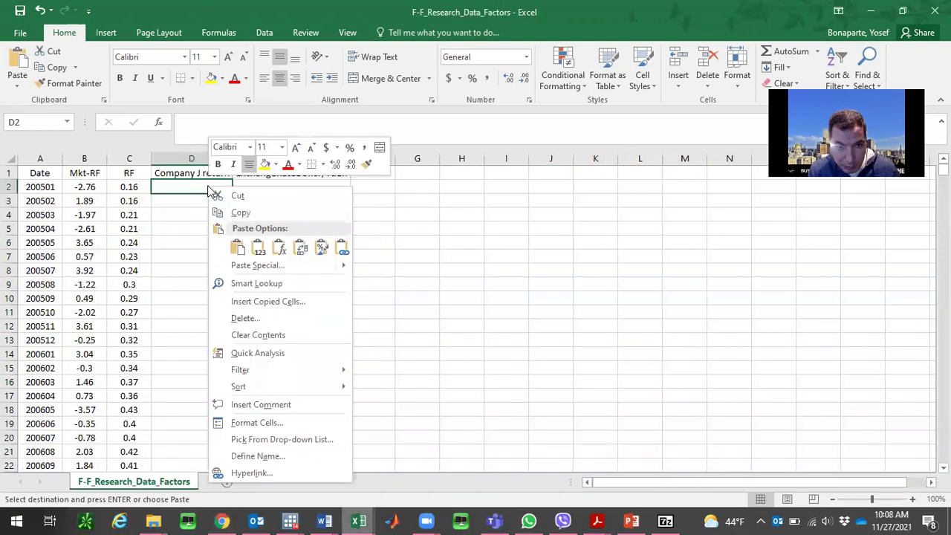
left_click(258, 249)
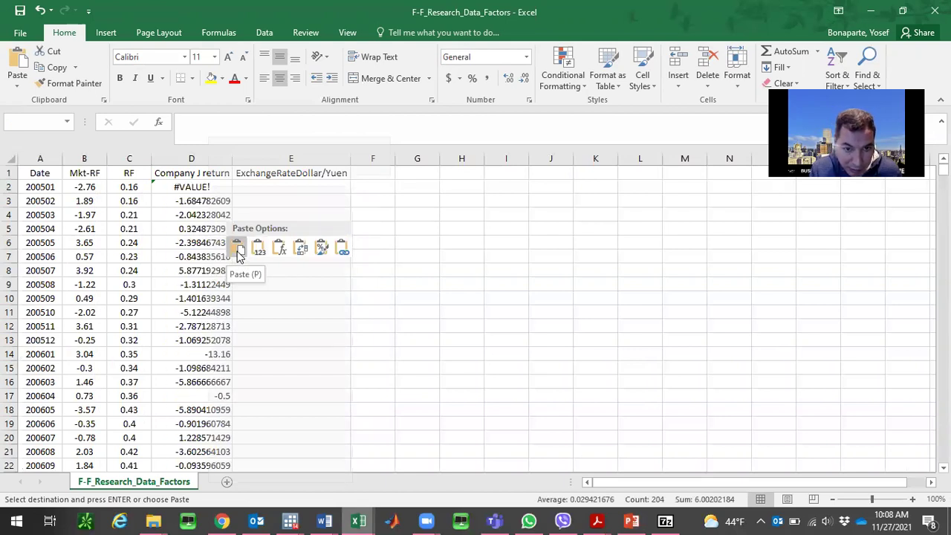
left_click(256, 251)
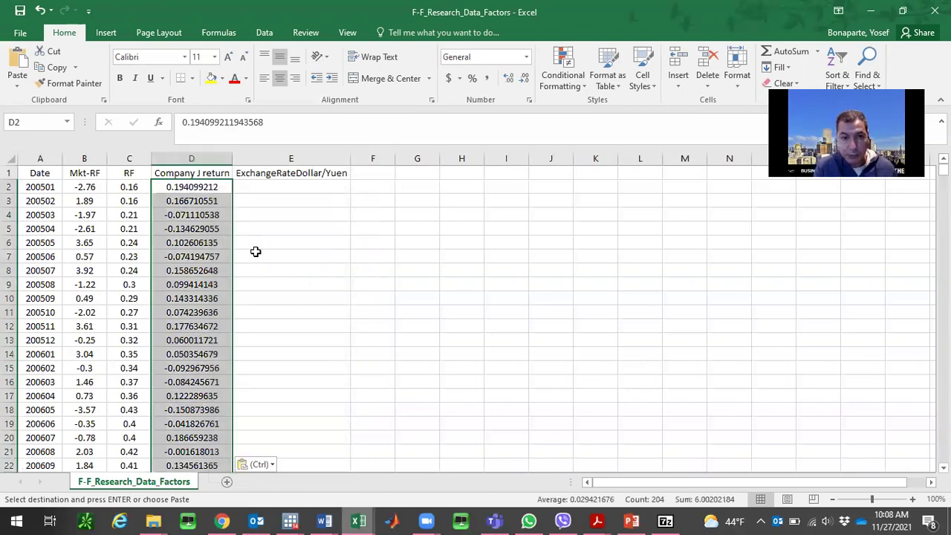
left_click(255, 252)
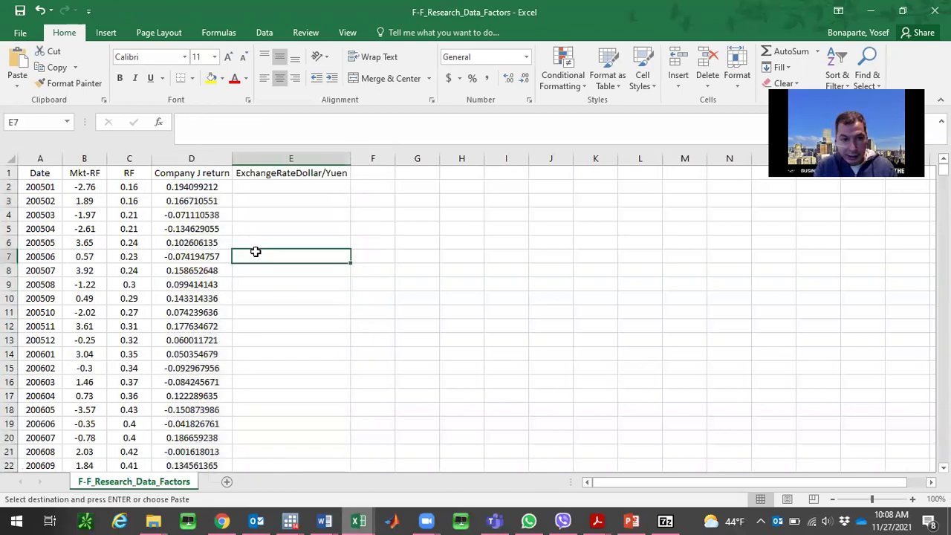
key("Page_Down")
key("Page_Down")
key("Page_Down")
key("Page_Down")
key("Page_Down")
key("Page_Down")
key("Page_Down")
key("Page_Down")
key("Page_Down")
key("Page_Down")
key("Page_Down")
key("Page_Up")
key("Page_Up")
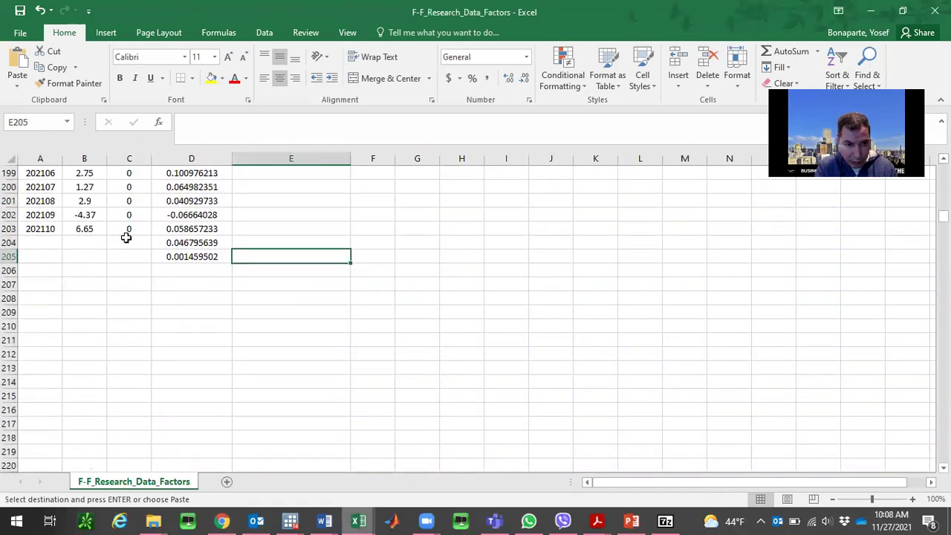
- Clear the extra values in rows 204–205 so Company J return ends at row 203 (0.058657233)
left_click(10, 242)
key("shift+Down")
key("Delete")
key("Up")
key("Up")
key("Up")
key("Up")
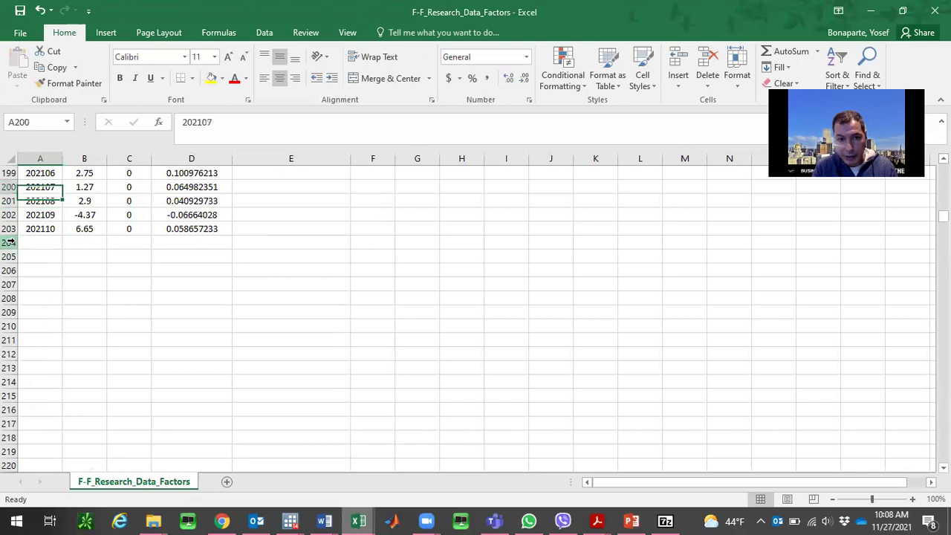
key("Up")
key("Up")
key("Up")
key("Up")
key("Up")
key("Up")
key("Up")
key("Up")
key("Up")
key("Up")
key("Up")
key("Up")
key("Up")
key("Up")
key("Up")
key("Up")
key("Up")
key("Up")
key("Up")
key("Up")
key("Up")
key("Up")
key("Down")
key("Down")
key("Down")
key("Down")
key("Down")
key("Down")
key("Down")
key("Down")
key("Down")
key("Down")
key("Down")
key("Down")
key("Down")
key("Down")
key("Down")
key("Down")
key("Down")
key("Down")
key("Down")
key("Down")
key("Down")
key("Down")
key("Down")
key("Down")
key("Down")
key("Down")
key("Down")
key("Down")
key("Down")
key("Down")
key("Down")
key("Down")
key("Down")
key("Down")
key("Down")
key("Down")
key("Down")
key("Down")
key("Down")
key("Down")
key("Up")
key("Up")
key("Up")
key("Up")
key("Up")
key("Right")
key("Right")
key("Right")
key("Right")
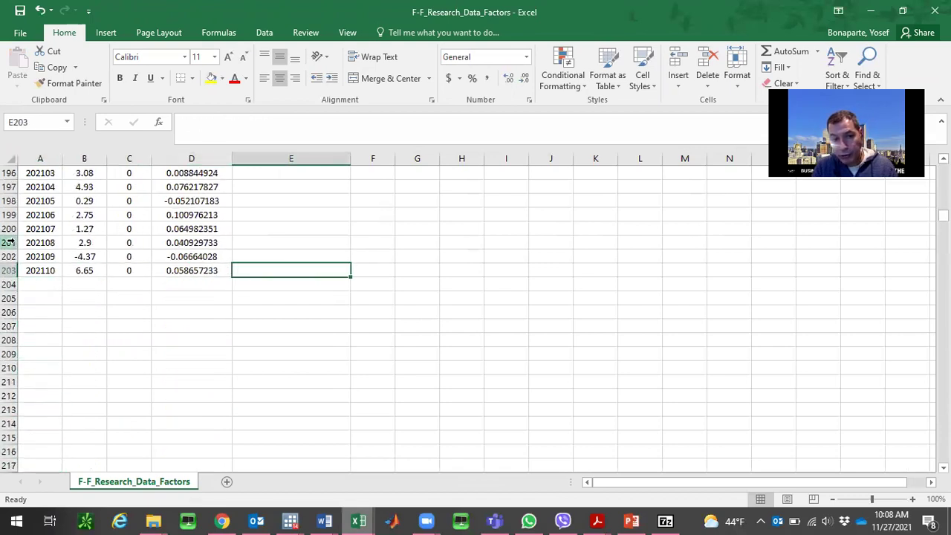
key("Left")
key("Down")
key("Down")
key("Down")
key("Down")
key("Up")
key("Up")
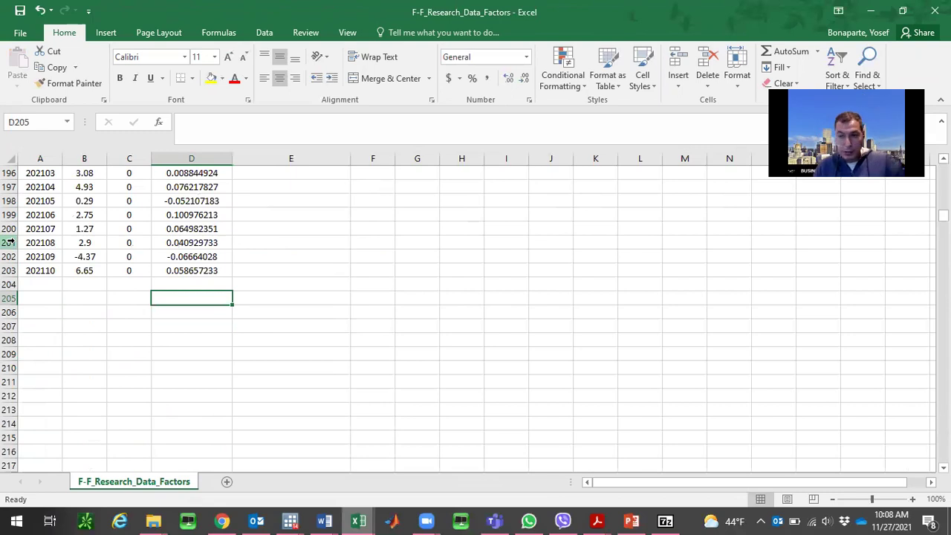
- Move to E2 under the ExchangeRateDollar/Yuen header and bring Yahoo Finance forward
key("Page_Up")
key("Page_Up")
key("Page_Up")
key("Page_Up")
key("Page_Up")
key("Page_Up")
key("Page_Up")
key("Page_Up")
key("Page_Up")
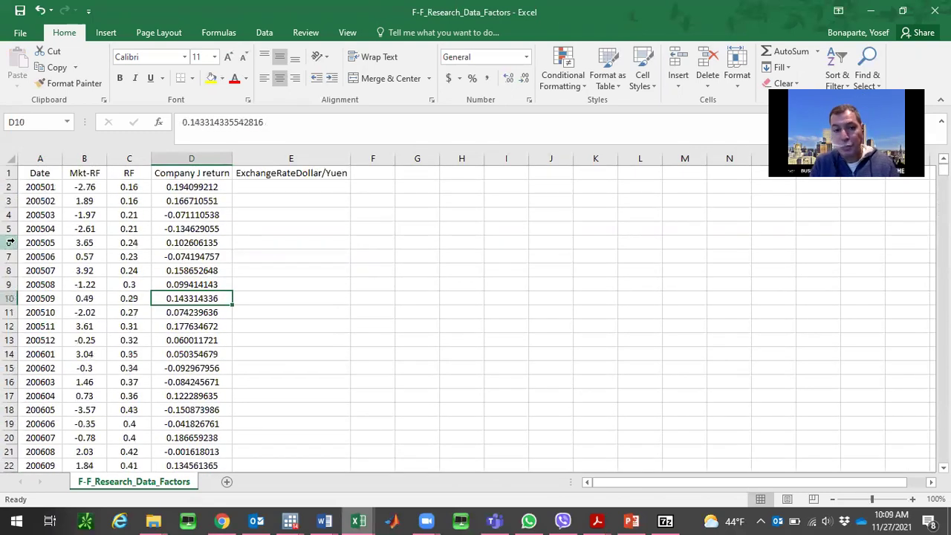
key("Up")
key("Up")
key("Up")
key("Up")
key("Up")
key("Up")
key("Up")
key("Up")
key("Up")
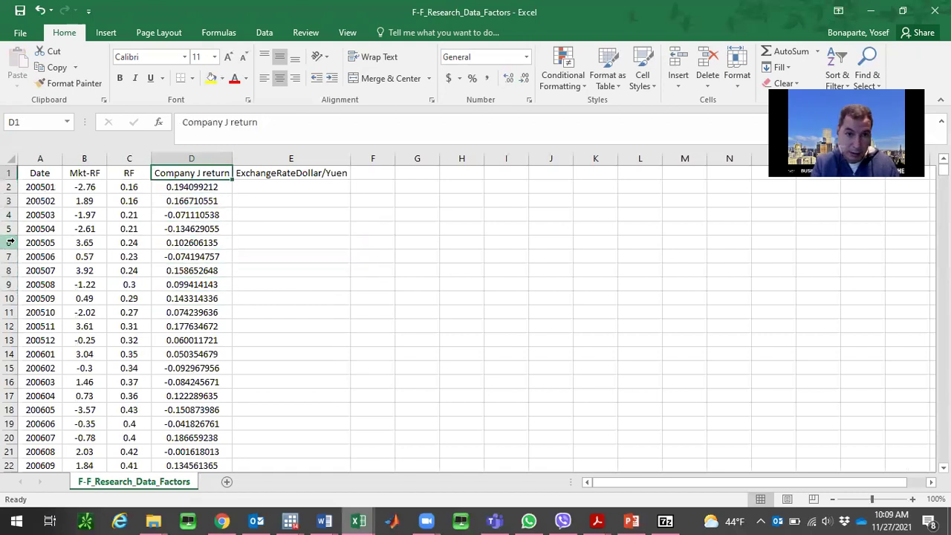
key("Right")
key("Down")
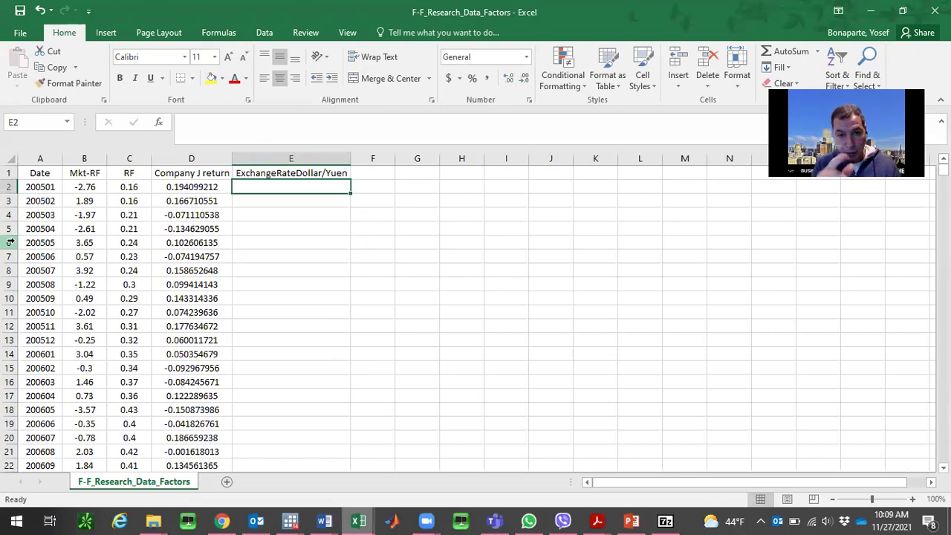
left_click(221, 520)
left_click(208, 73)
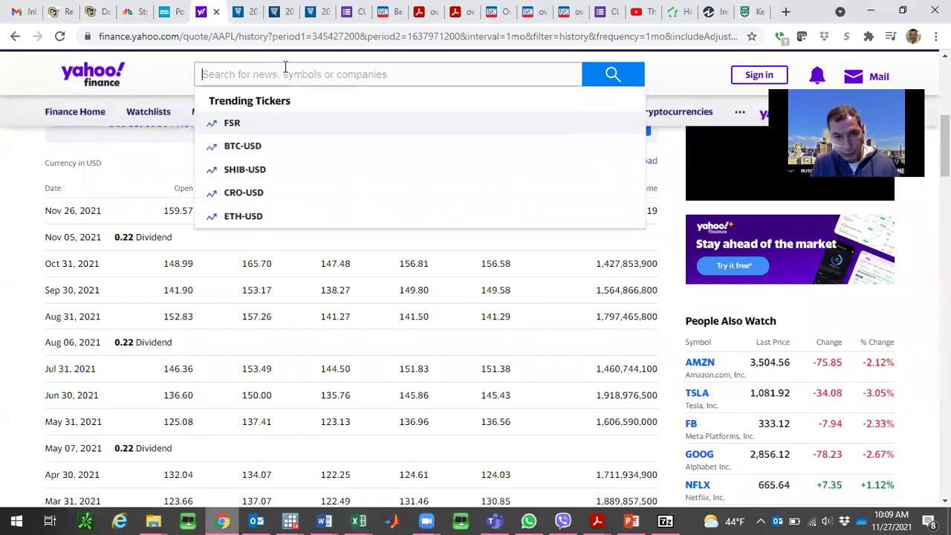
type("y")
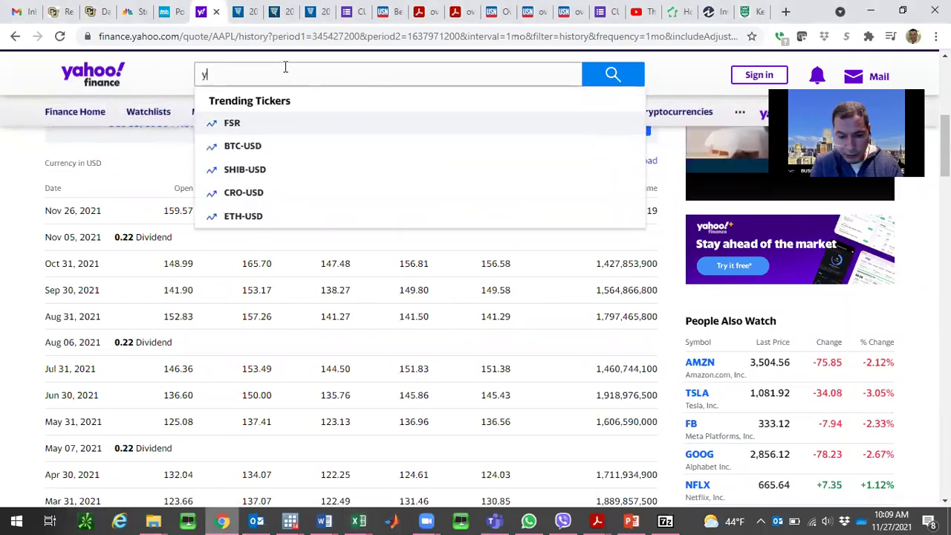
type("u")
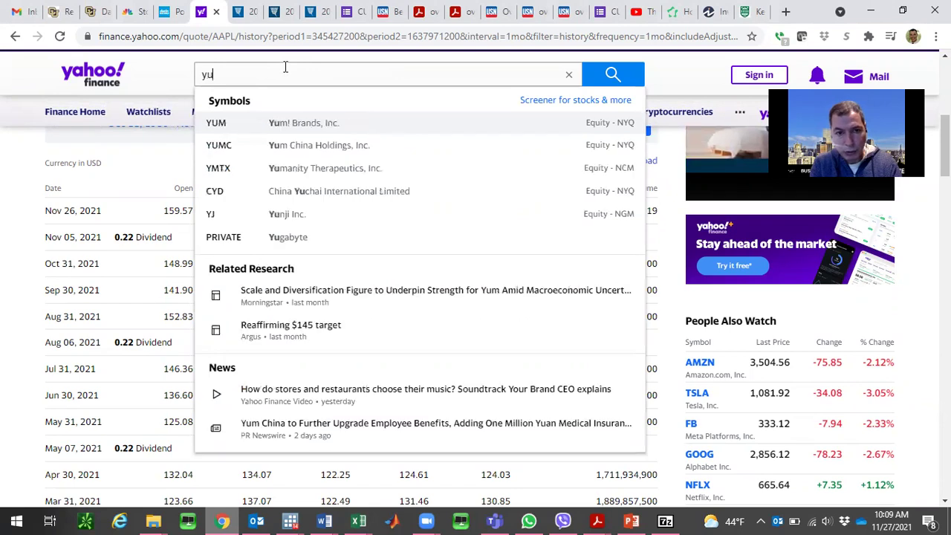
type("en")
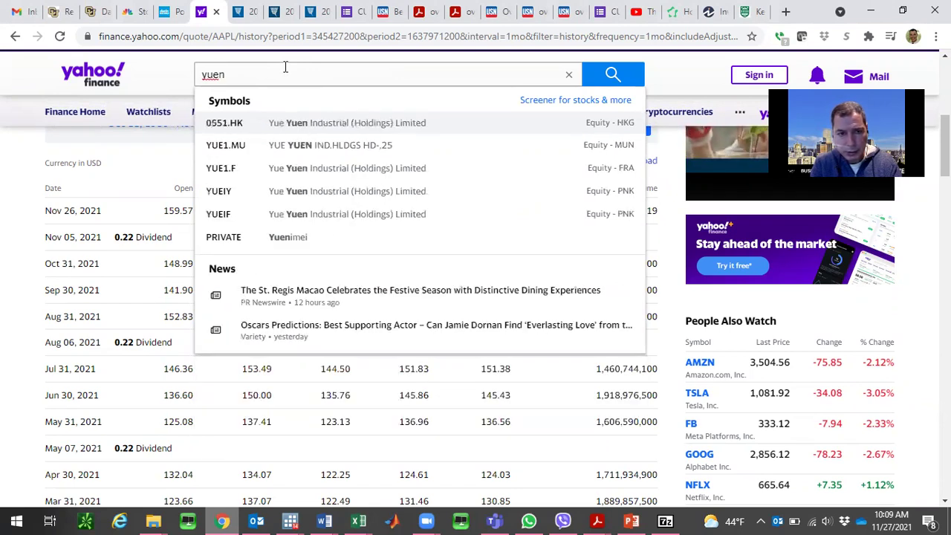
key("BackSpace")
key("BackSpace")
key("BackSpace")
key("BackSpace")
type("dollar")
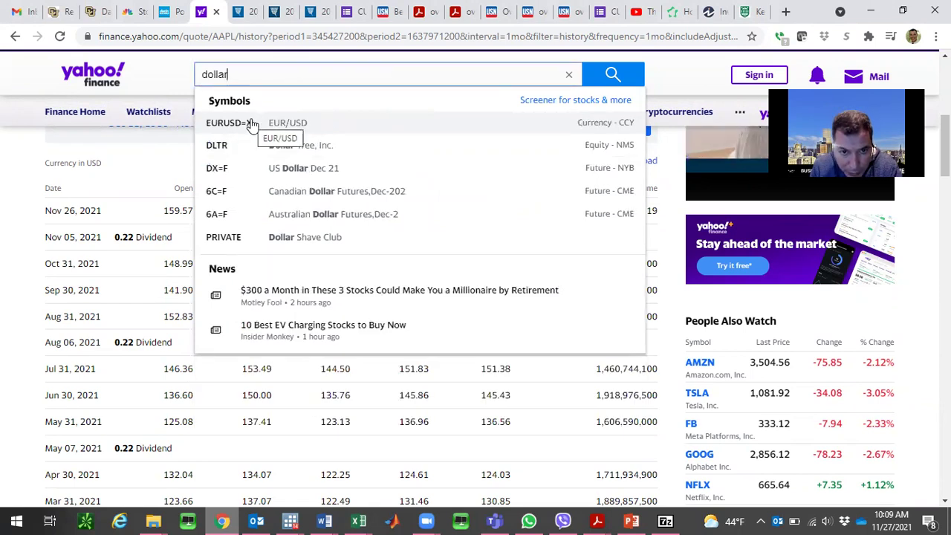
type("ch")
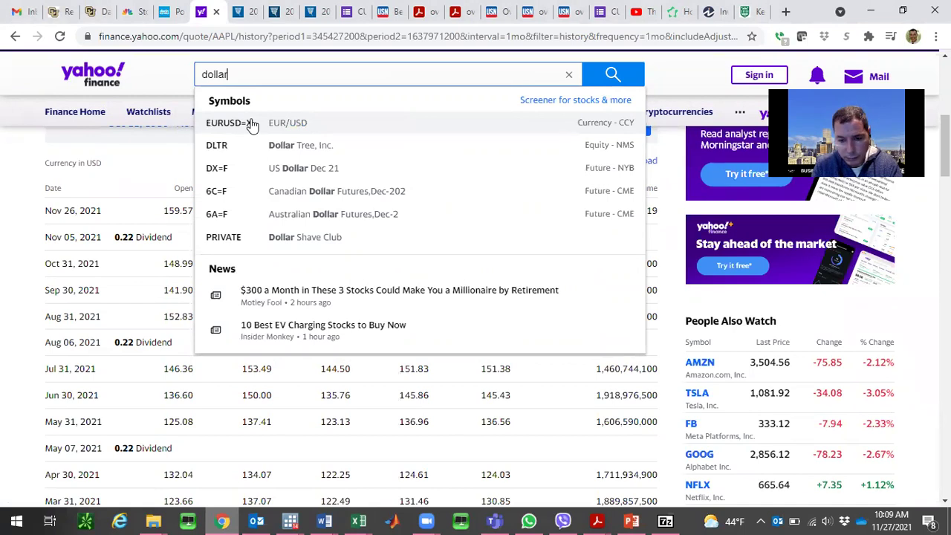
type("y")
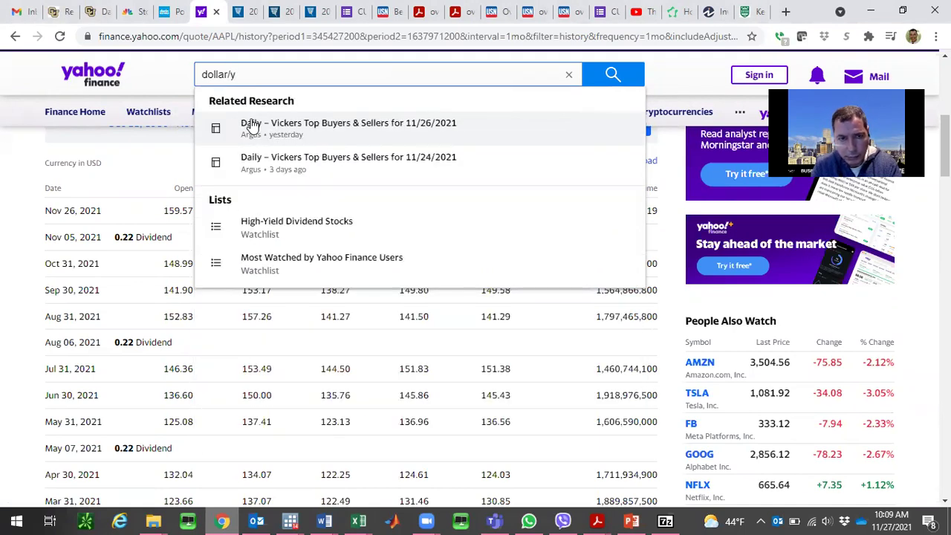
key("BackSpace")
key("BackSpace")
key("BackSpace")
key("BackSpace")
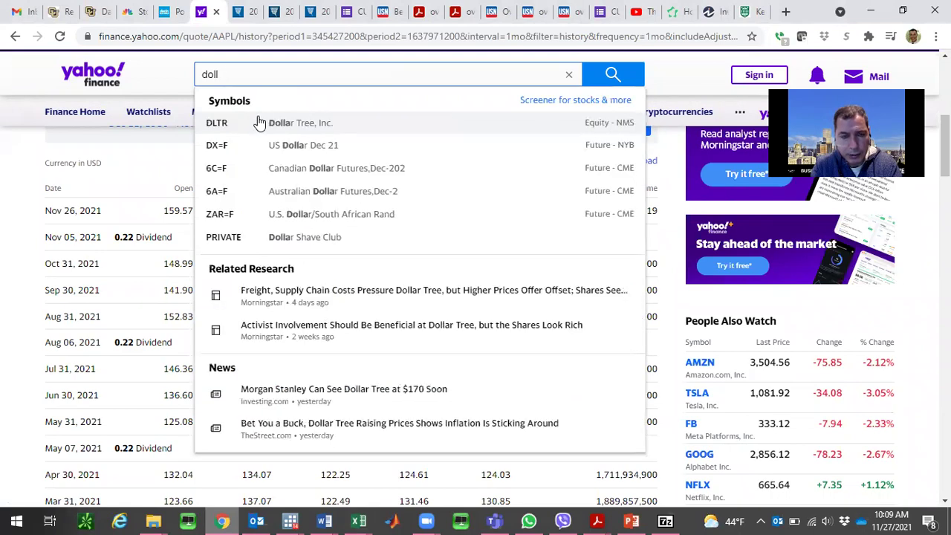
key("BackSpace")
key("BackSpace")
type("ch")
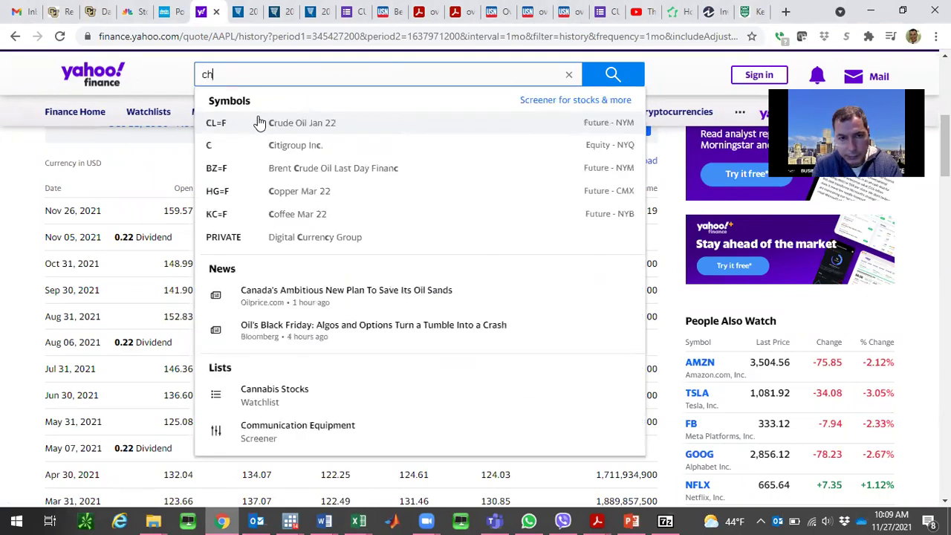
key("BackSpace")
key("BackSpace")
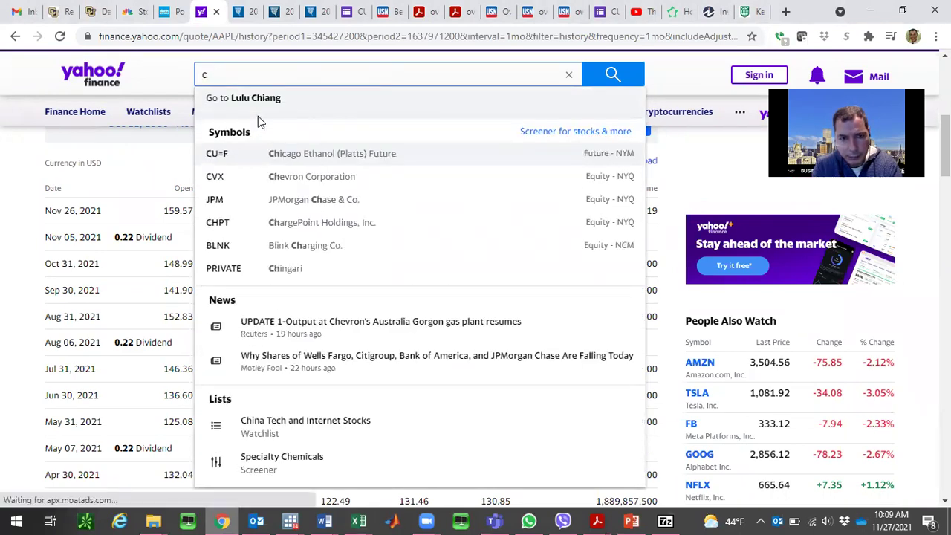
type("chin")
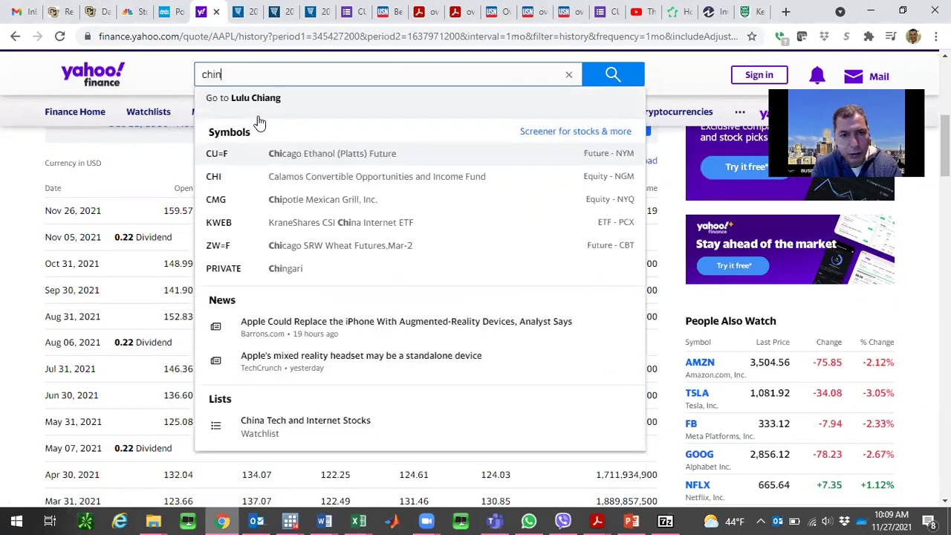
type("a ch")
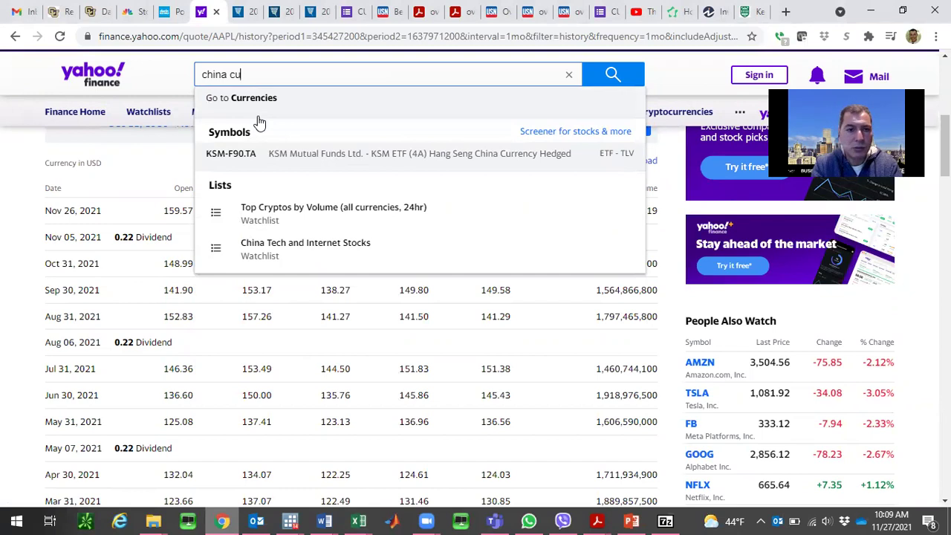
key("BackSpace")
key("BackSpace")
key("BackSpace")
key("BackSpace")
key("BackSpace")
key("BackSpace")
key("BackSpace")
key("BackSpace")
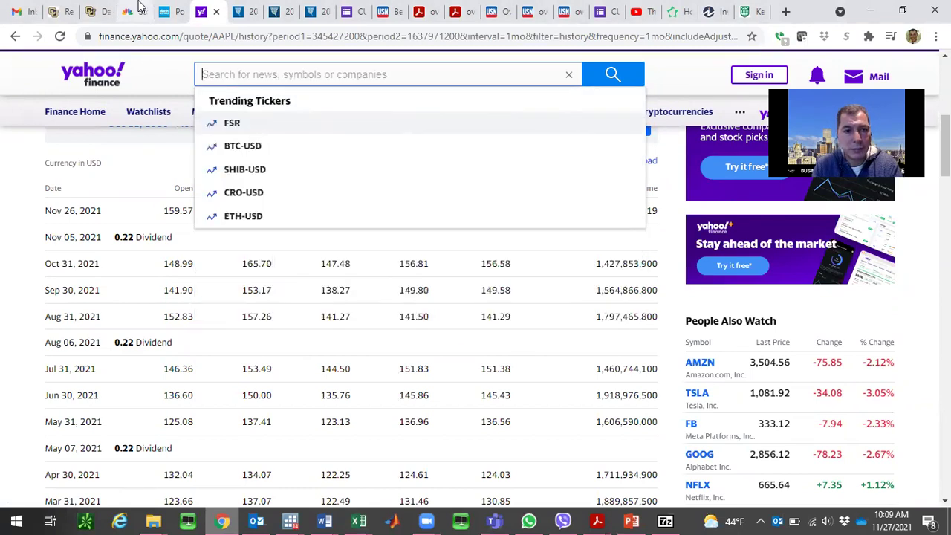
left_click(138, 6)
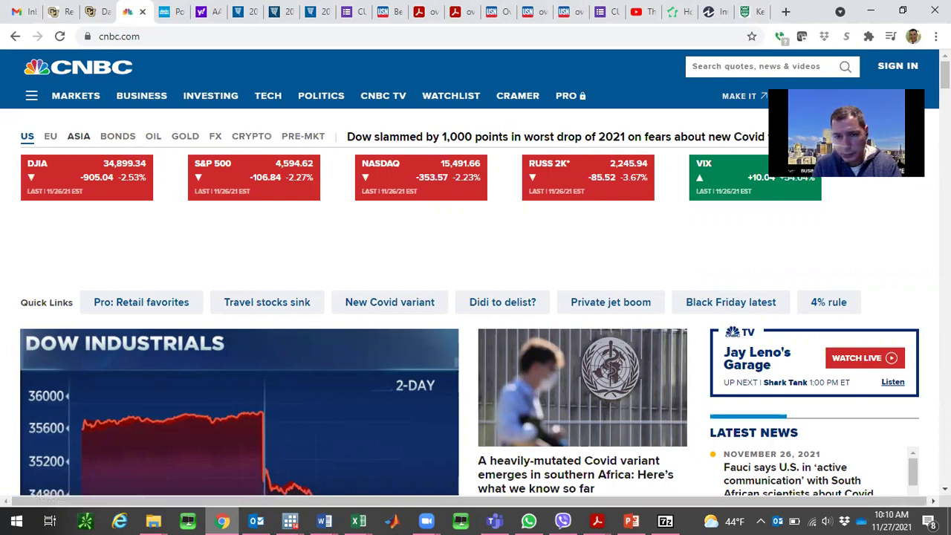
- Search Google for 'what is the ticker for Dollar Yuen'
left_click(749, 12)
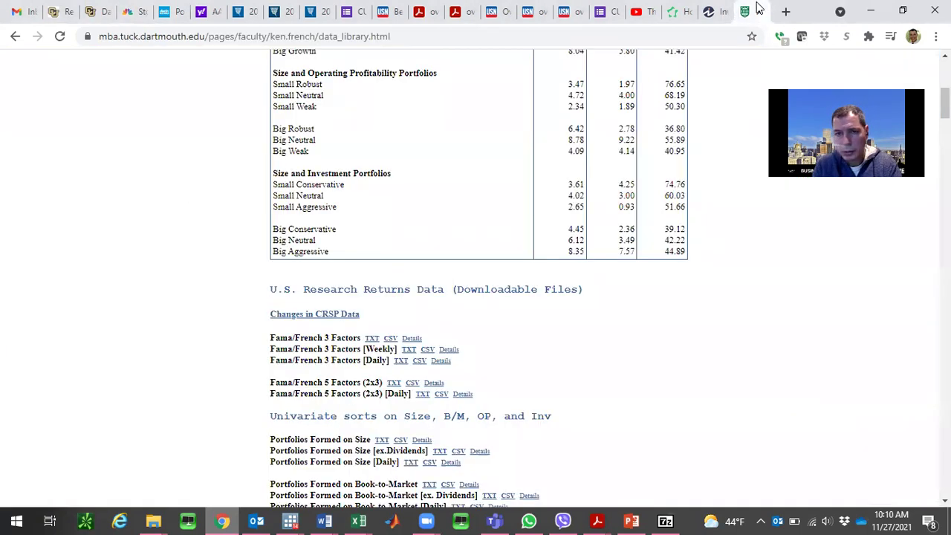
left_click(670, 32)
type("what is it")
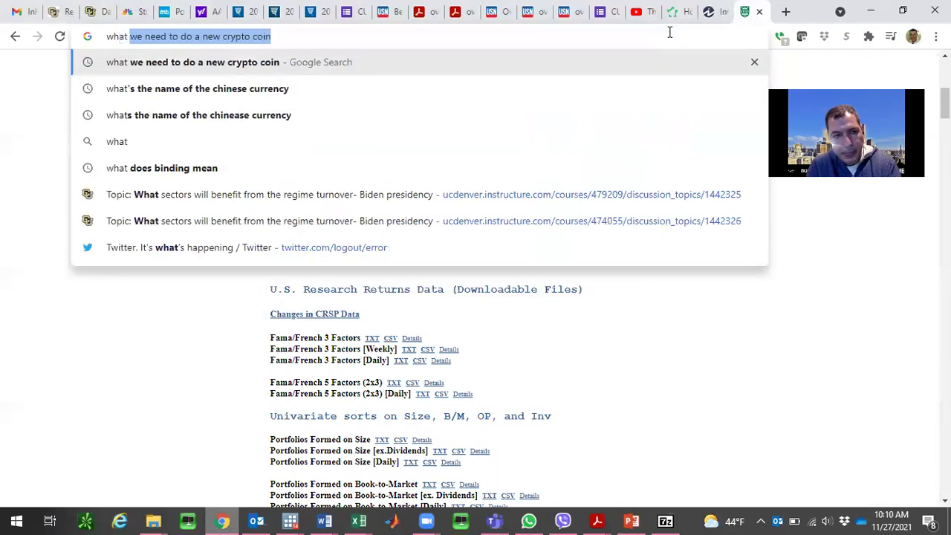
key("BackSpace")
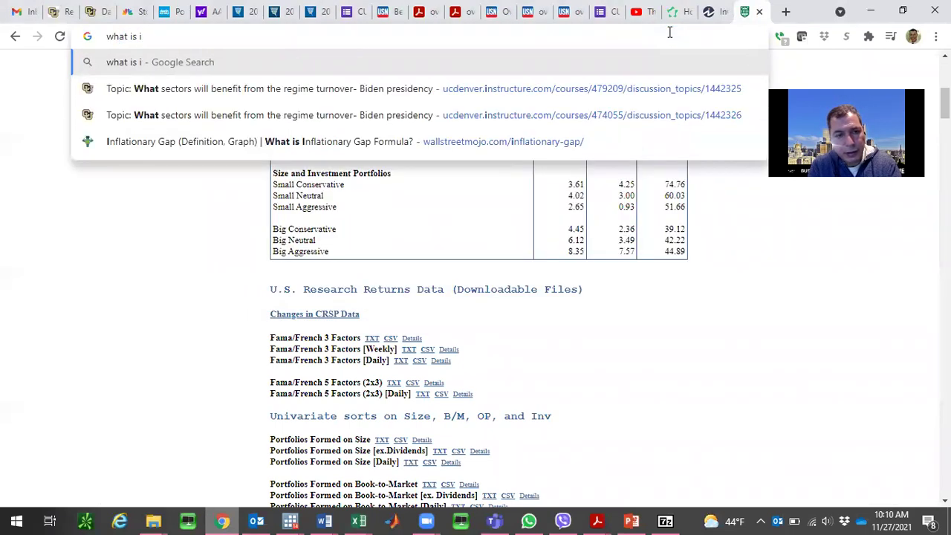
key("BackSpace")
type("the ticker for Dolla")
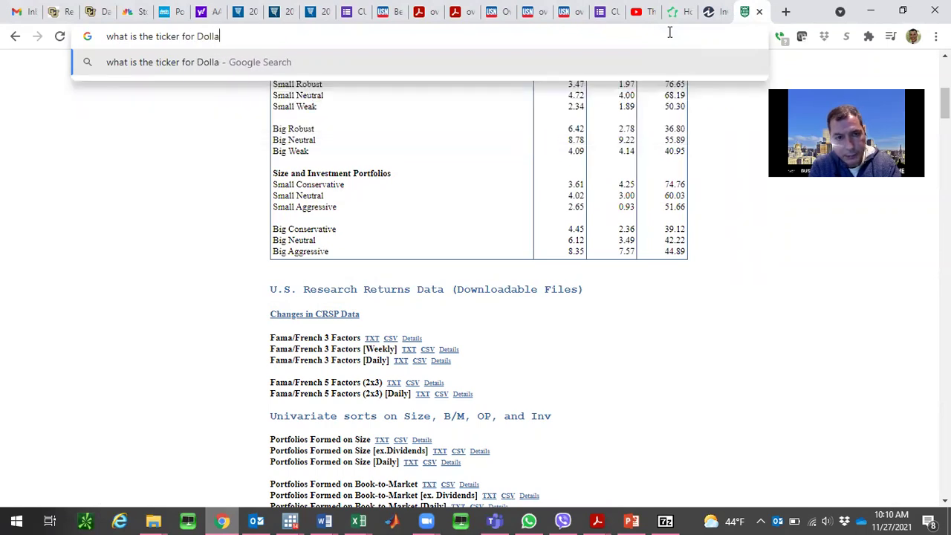
type("r Yuen")
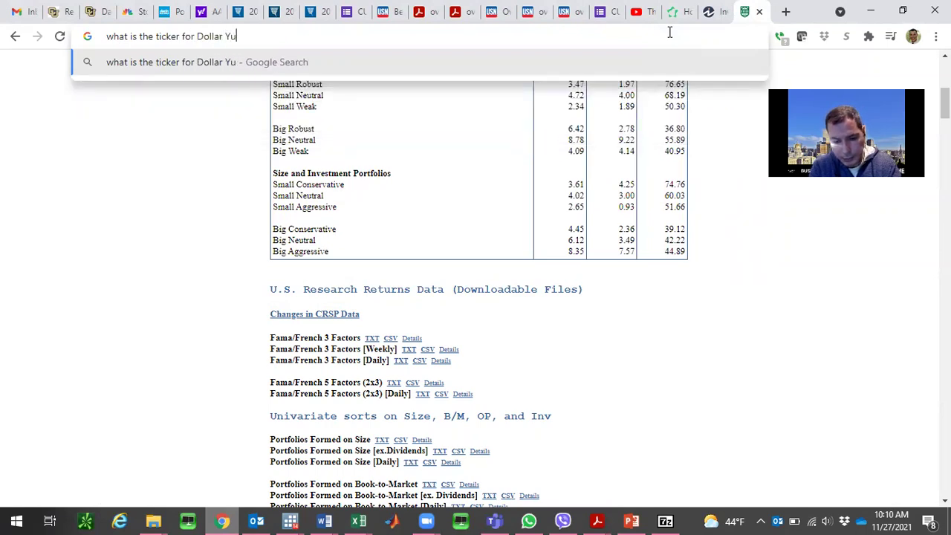
key("Return")
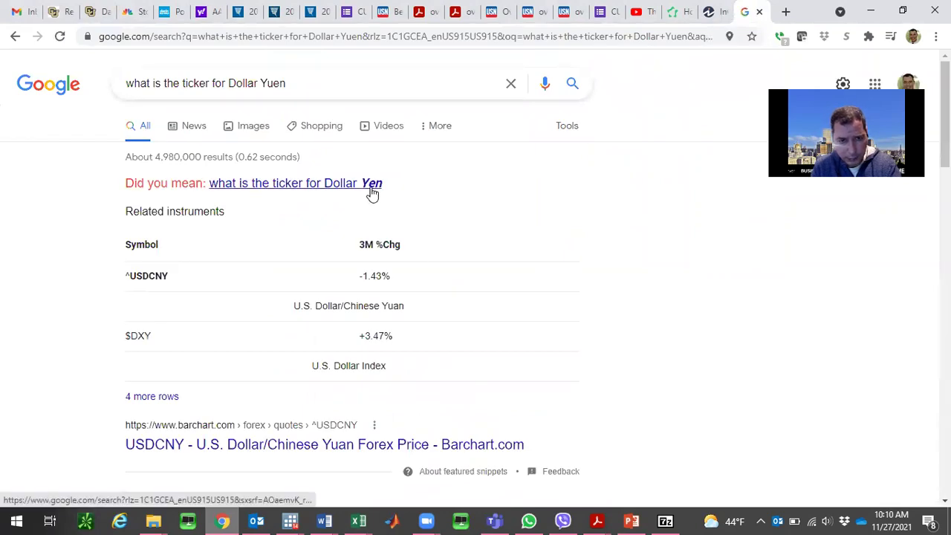
left_click(372, 192)
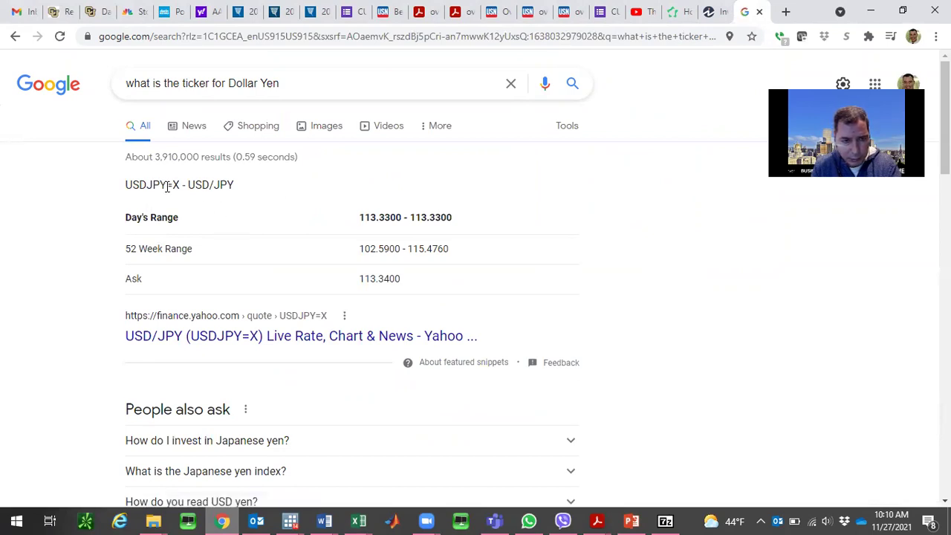
- Refine the query to the dollar Chinese currency ticker and select the USDCNY answer
left_click(263, 83)
type("u")
key("Return")
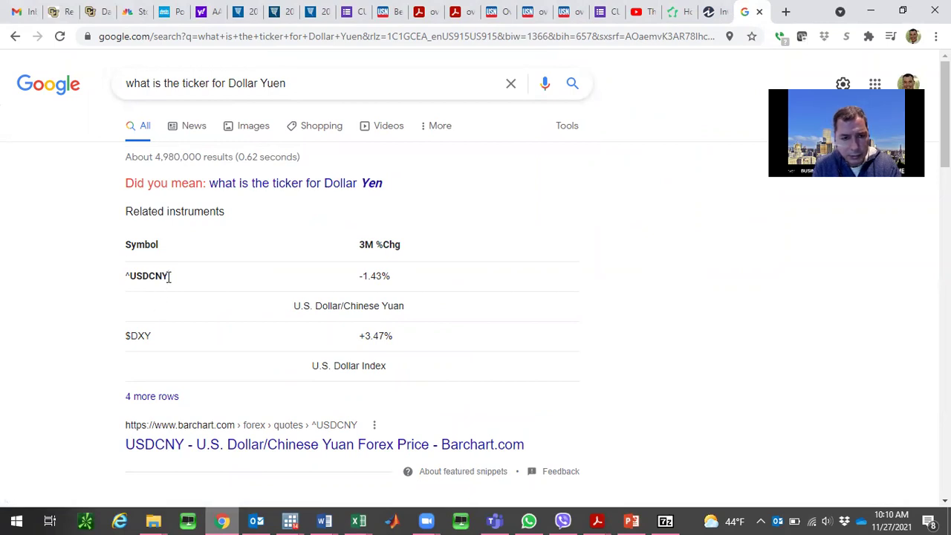
left_click_drag(170, 277, 136, 278)
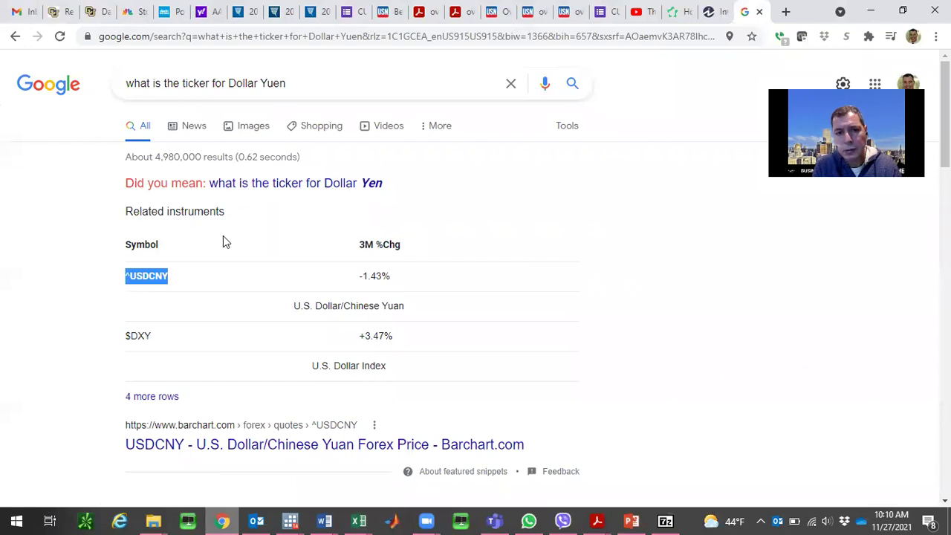
left_click(324, 80)
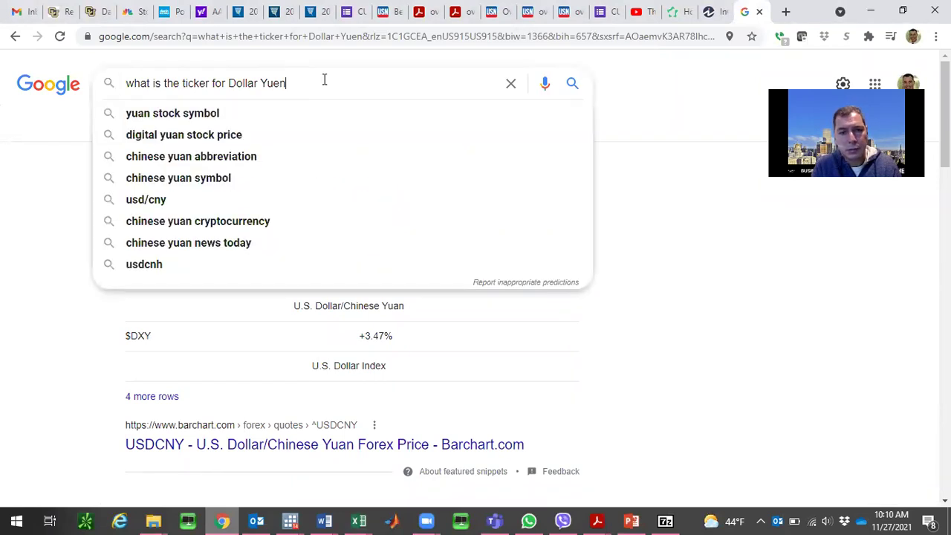
key("BackSpace")
key("BackSpace")
key("BackSpace")
key("BackSpace")
type("china curr")
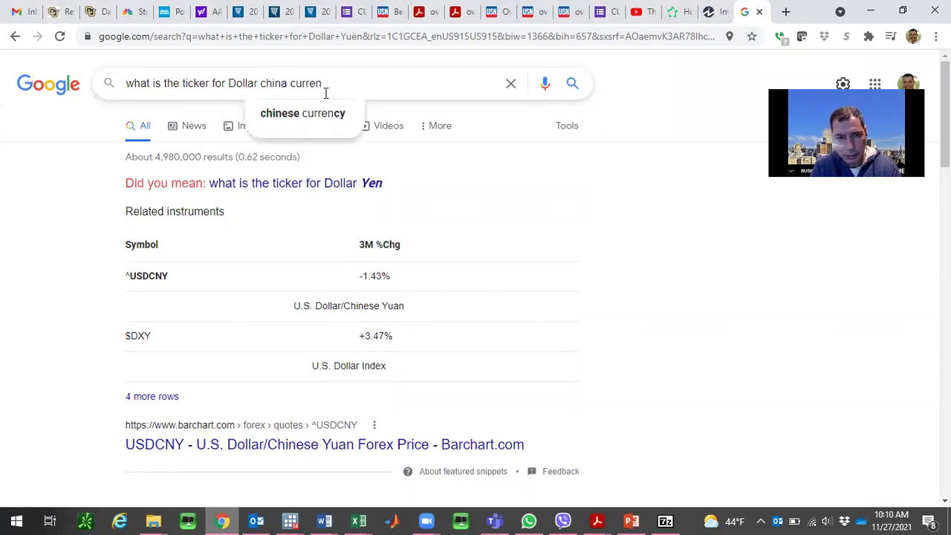
left_click(325, 116)
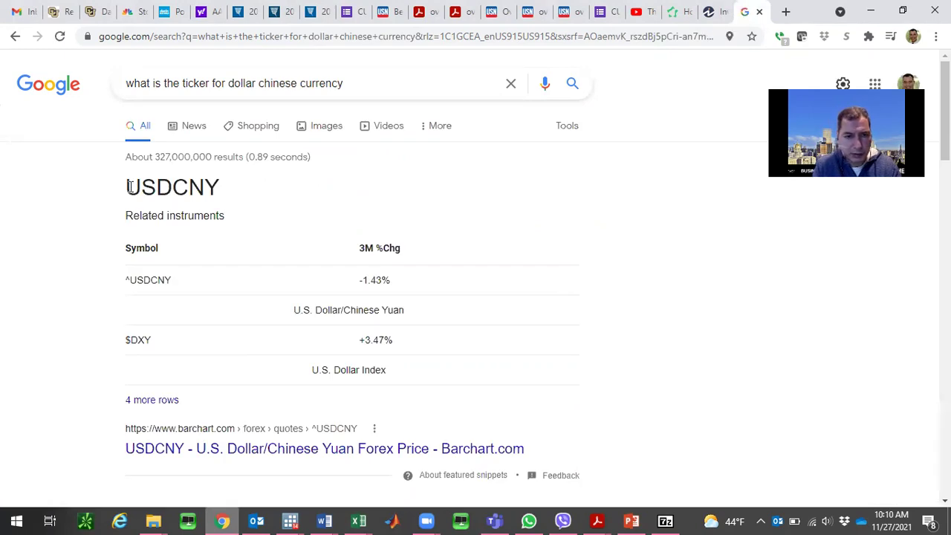
left_click_drag(128, 187, 222, 190)
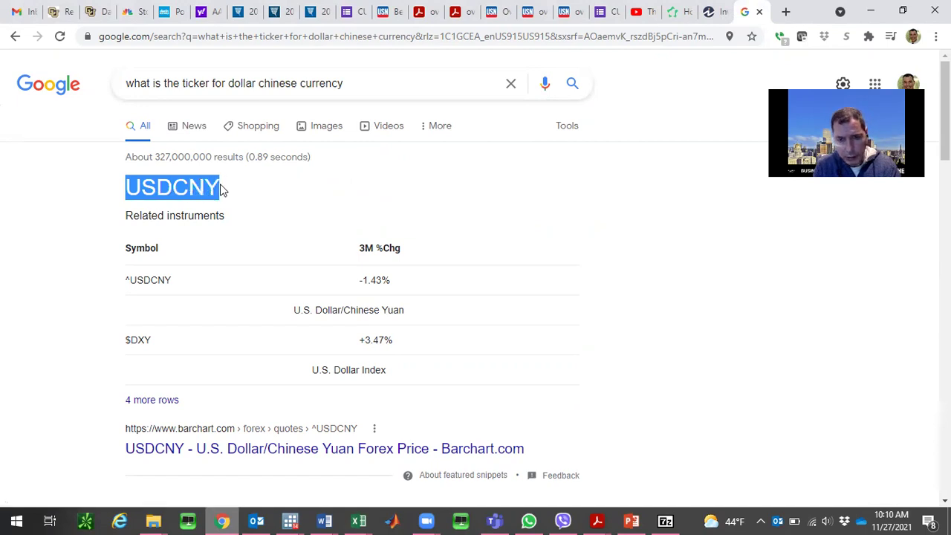
- Check the ExchangeRateSensitivity Word document near the Yuan equation, then return to the browser
left_click(399, 308)
mouse_move(324, 521)
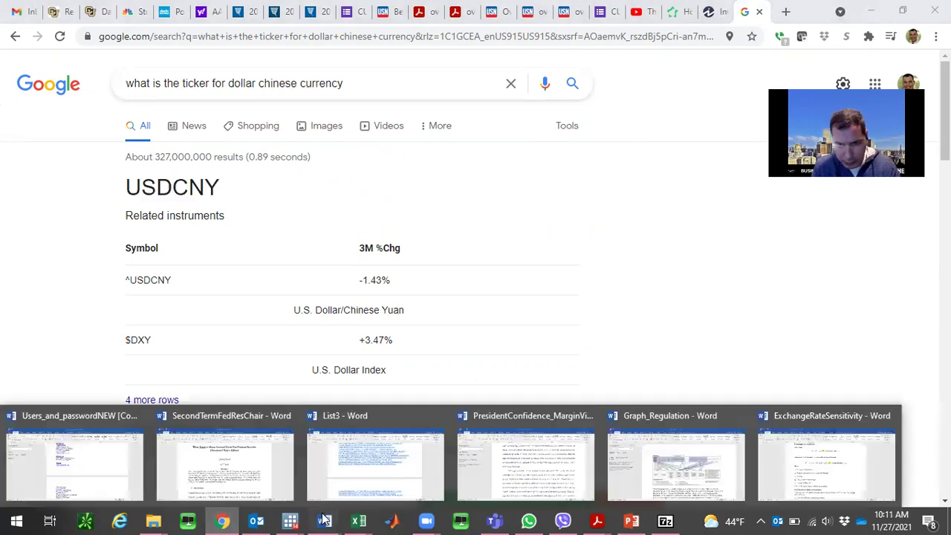
left_click(829, 454)
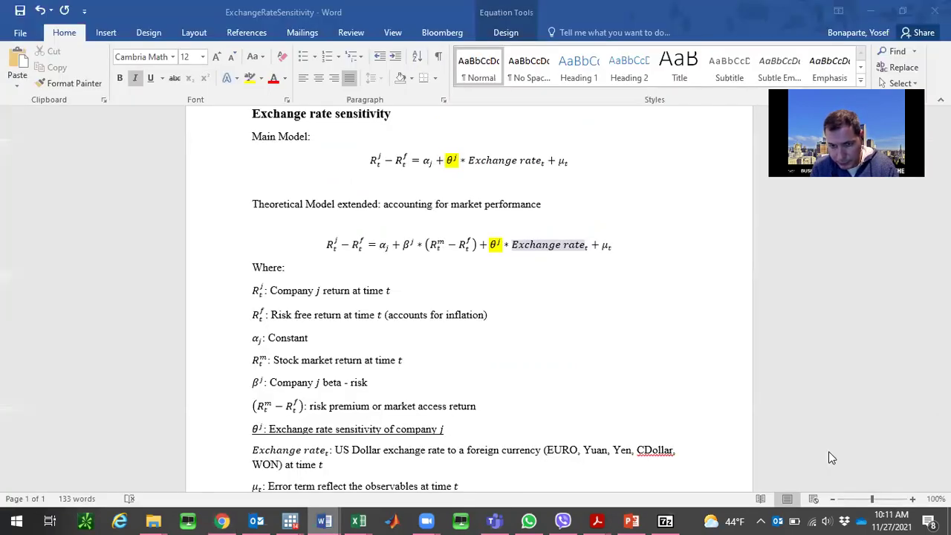
left_click(608, 449)
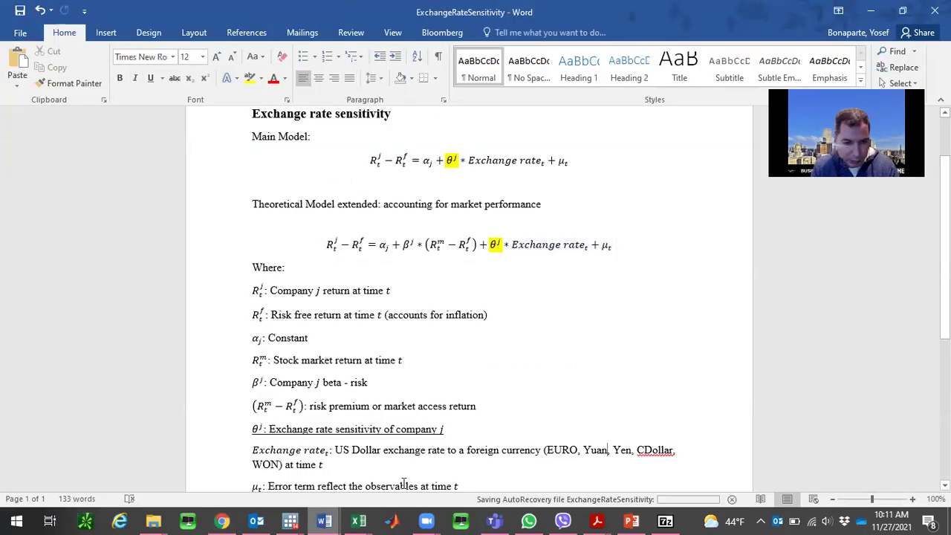
left_click(231, 520)
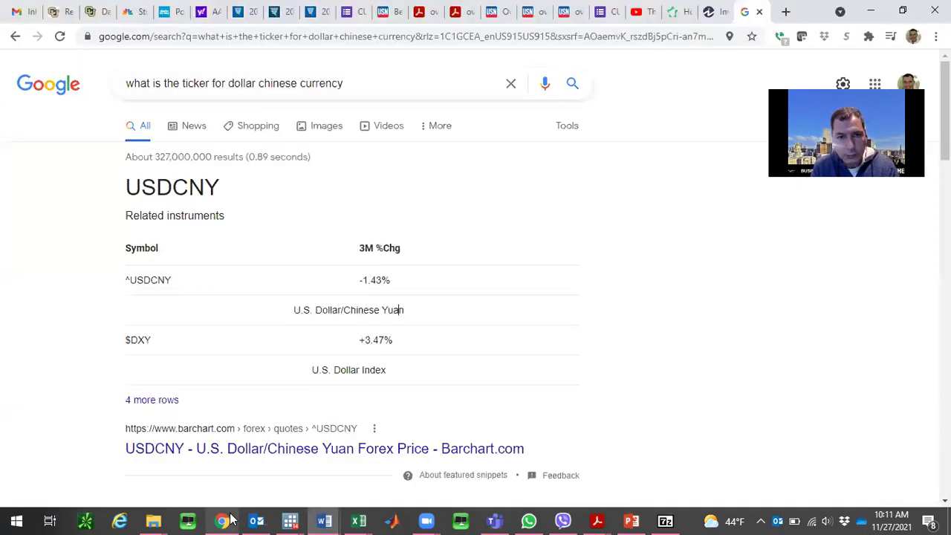
- Look up USDCNY on Yahoo Finance and show the CNY=X historical price table
left_click(211, 10)
type("USDCNY")
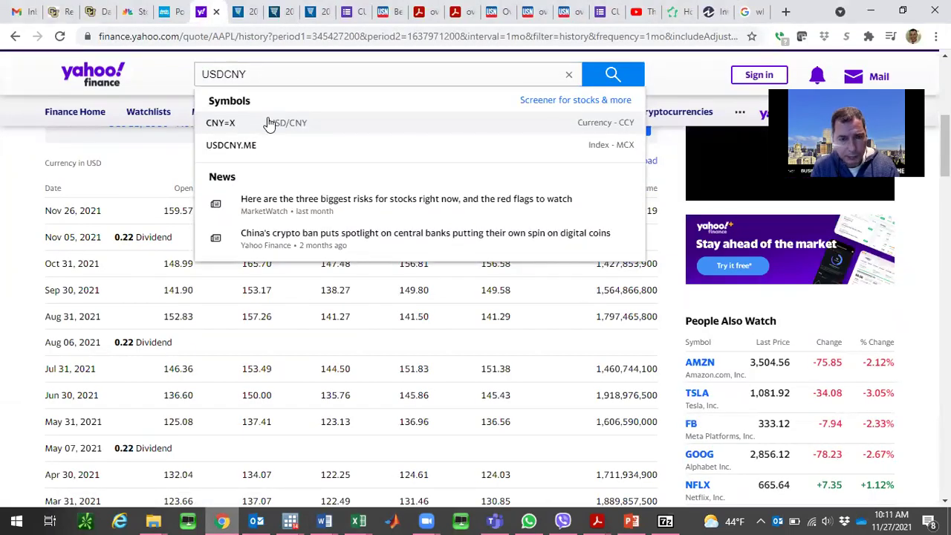
left_click(269, 124)
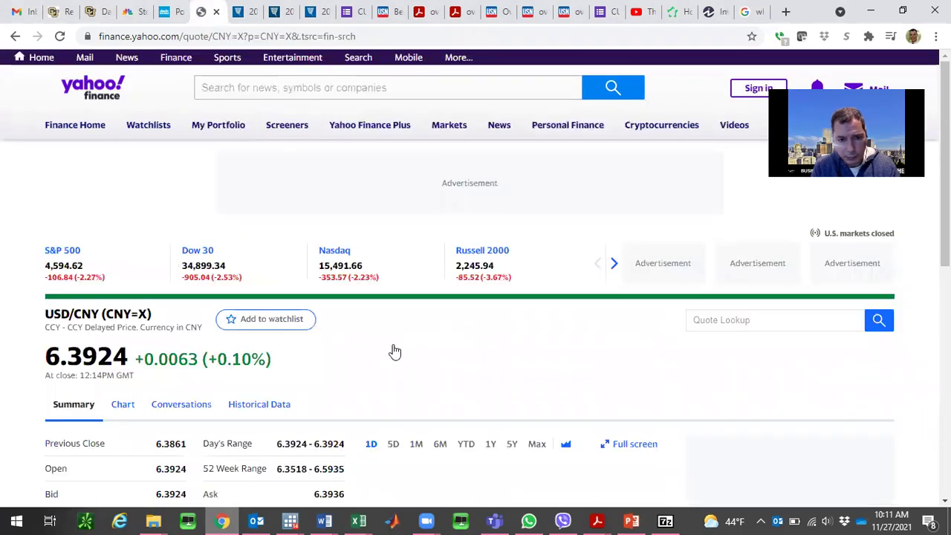
left_click(258, 403)
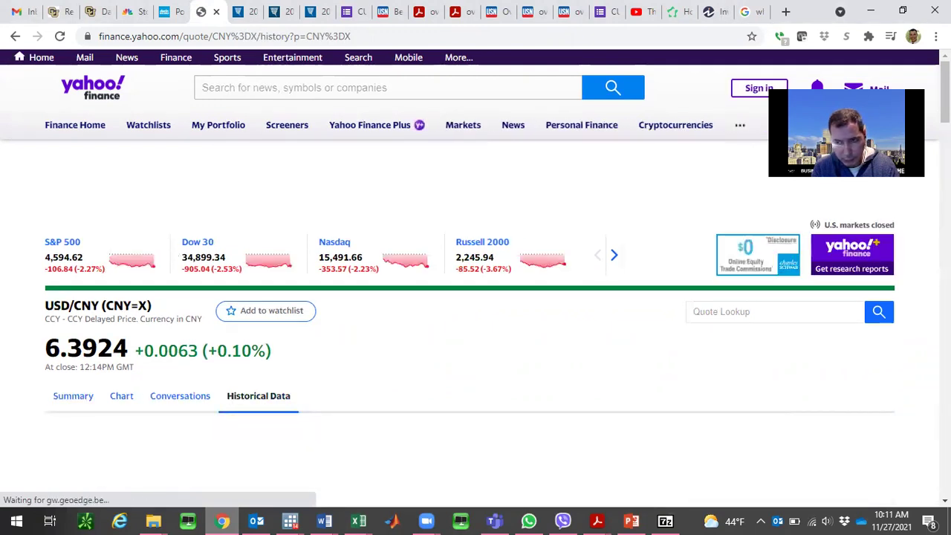
scroll(349, 313, "down", 4)
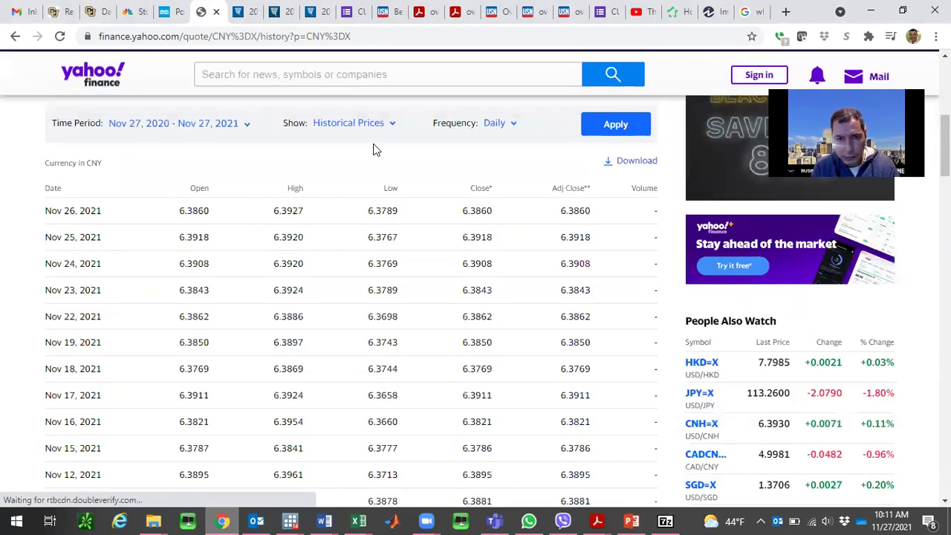
- Set Monthly frequency and Max time period, then download CNY=X.csv and open it
left_click(370, 128)
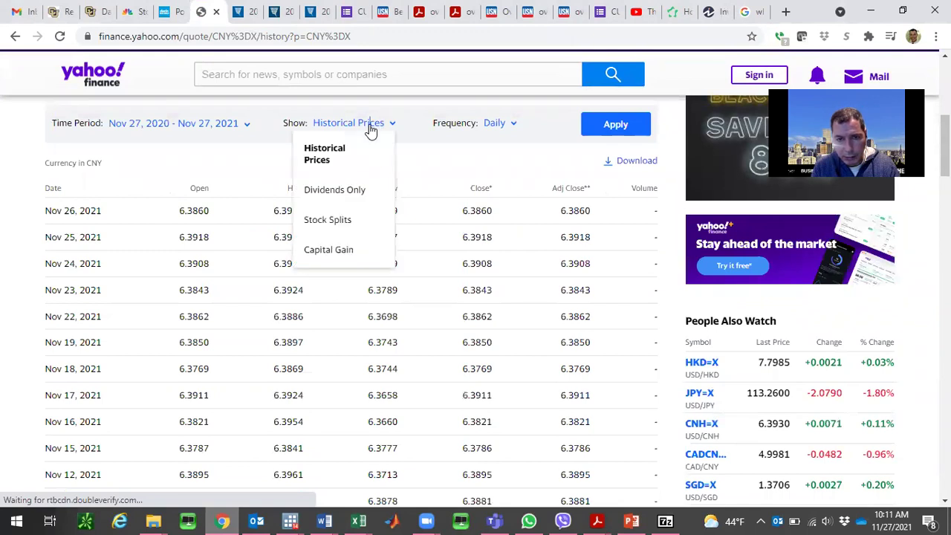
left_click(509, 124)
left_click(476, 205)
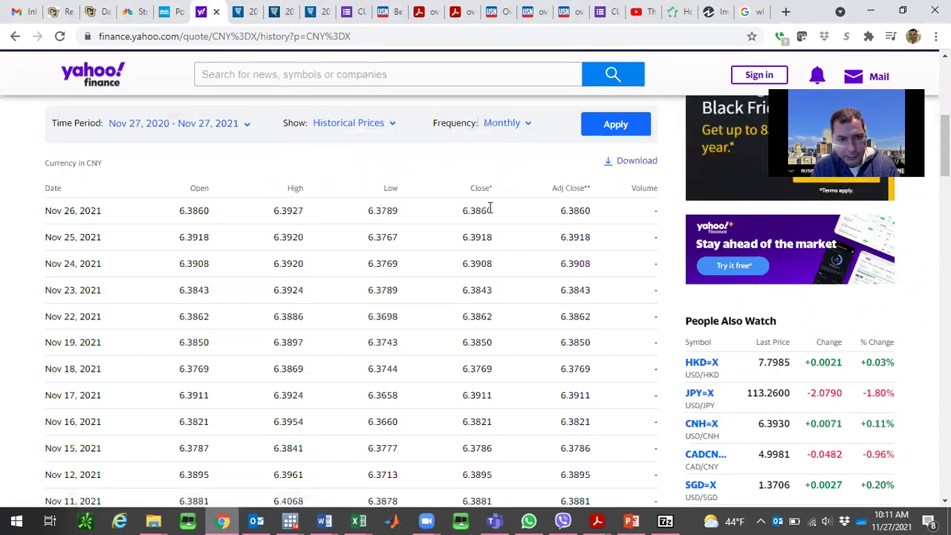
left_click(629, 124)
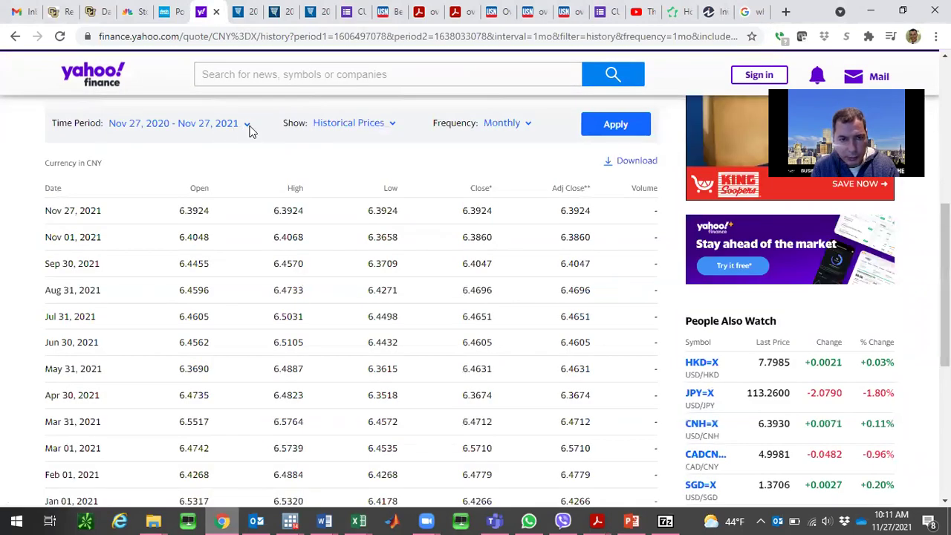
left_click(248, 129)
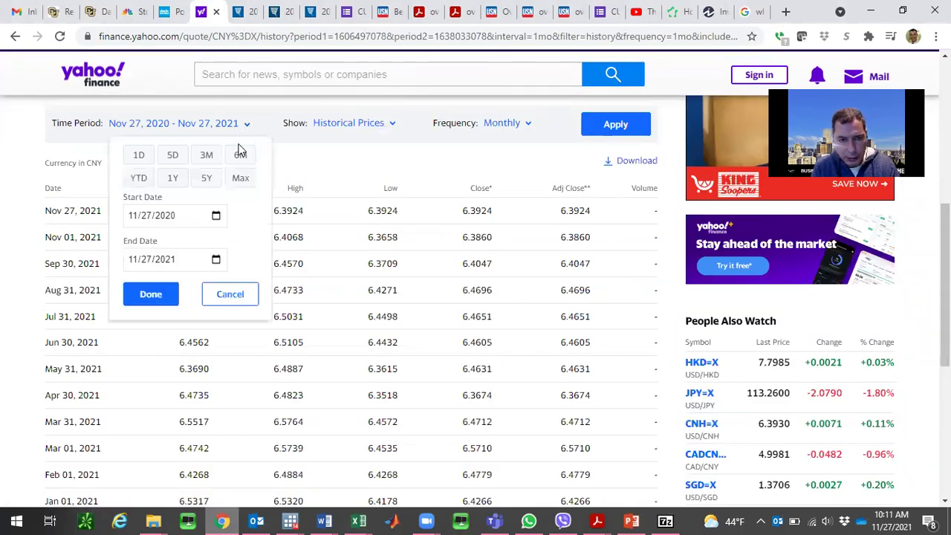
left_click(239, 179)
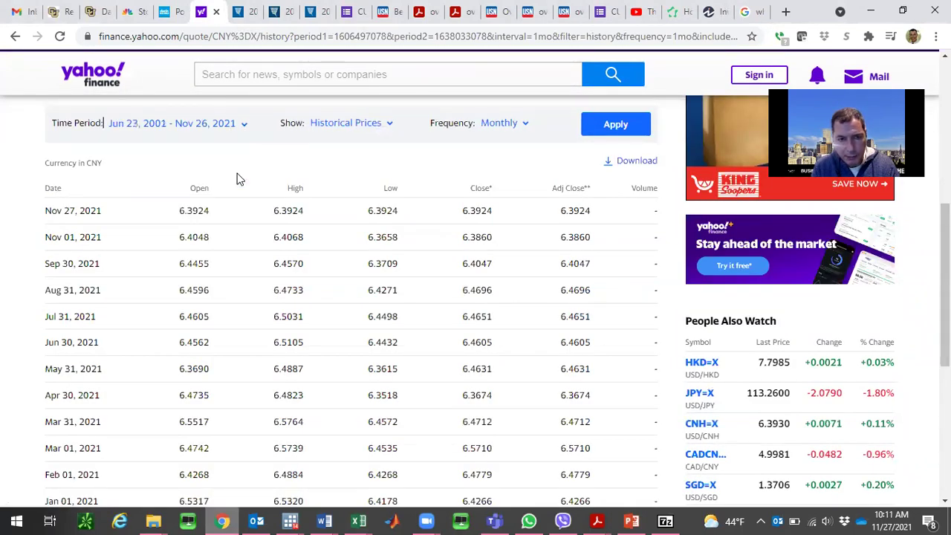
left_click(593, 126)
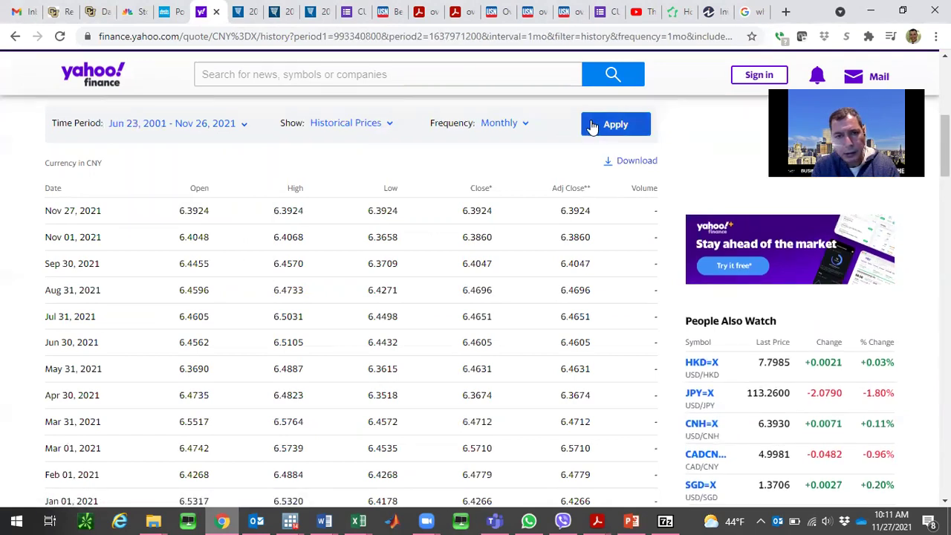
left_click(634, 165)
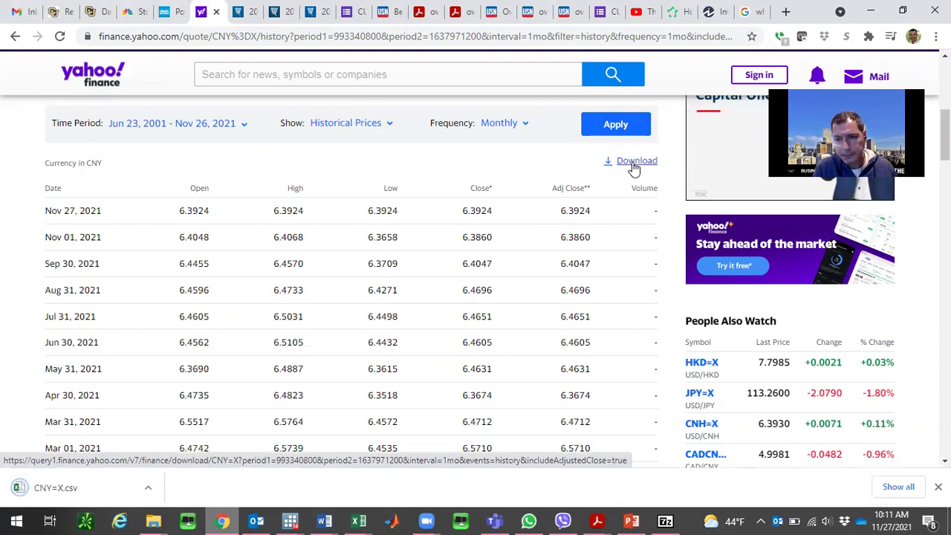
left_click(10, 490)
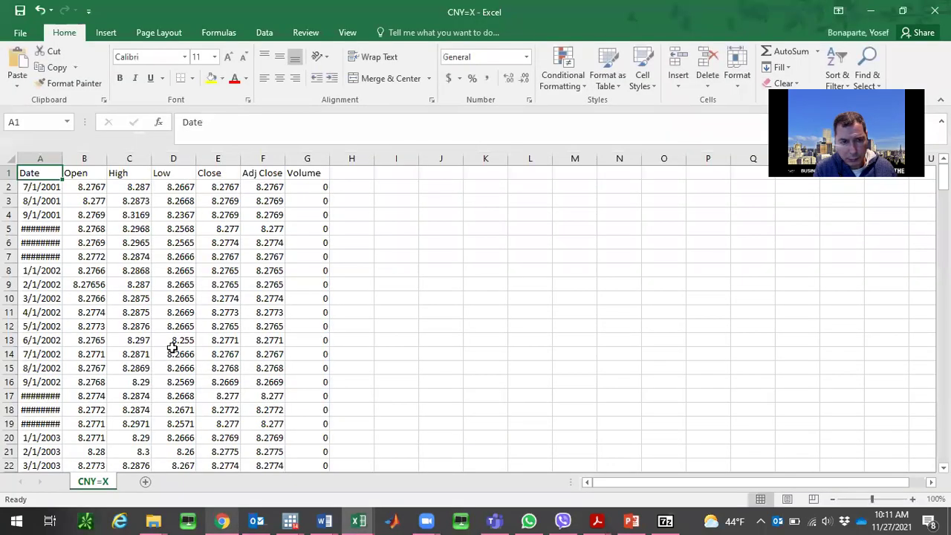
- Autofit column A to show full dates and scan down the date list
double_click(61, 159)
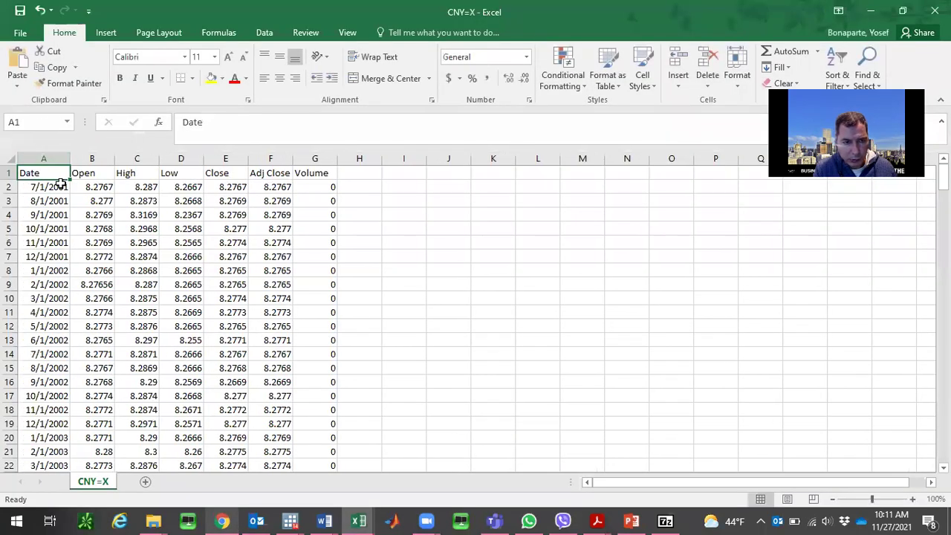
left_click(61, 186)
key("Down")
key("Down")
key("Down")
key("Down")
key("Down")
key("Down")
key("Down")
key("Down")
key("Down")
key("Down")
key("Down")
key("Down")
key("Down")
key("Down")
key("Down")
key("Down")
key("Down")
key("Down")
key("Down")
key("Down")
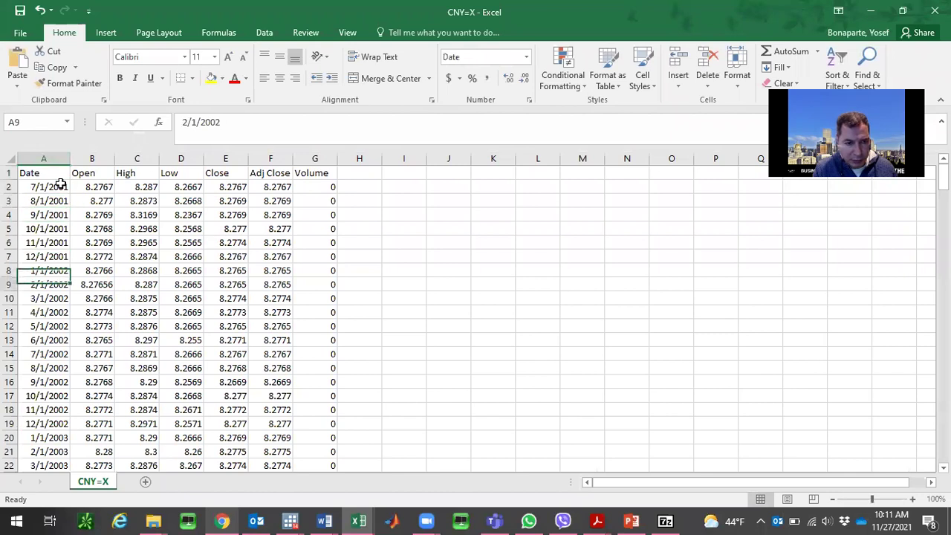
key("Down")
key("Down")
key("Down")
key("Down")
key("Down")
key("Down")
key("Down")
key("Down")
key("Down")
key("Down")
key("Down")
key("Down")
key("Down")
key("Down")
key("Down")
key("Down")
key("Down")
key("Down")
key("Down")
key("Down")
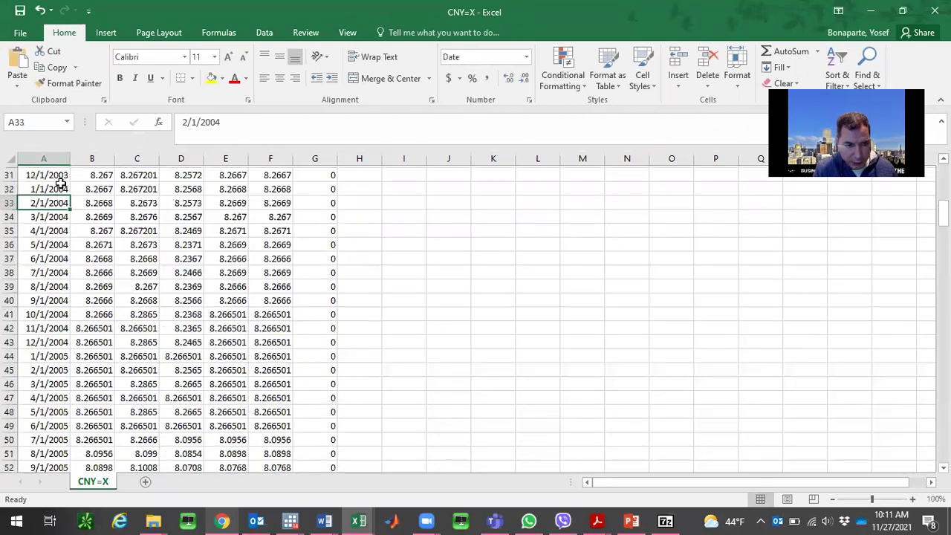
key("Up")
key("Up")
key("Up")
key("Up")
key("Up")
key("Up")
key("Up")
key("Up")
key("Up")
key("Up")
key("Up")
key("Up")
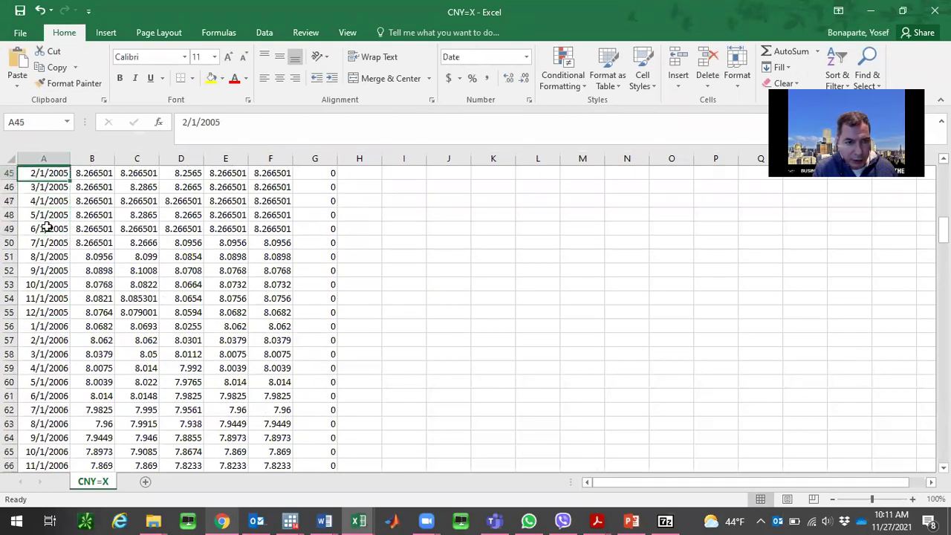
key("Down")
key("Up")
key("Up")
key("Up")
key("Up")
key("Up")
key("Up")
key("Up")
key("Up")
key("Up")
key("Up")
key("Up")
key("Up")
key("Up")
key("Up")
key("Up")
key("Up")
key("Up")
key("Up")
key("Up")
key("Up")
key("Up")
key("Up")
key("Up")
key("Up")
key("Up")
key("Up")
key("Up")
key("Up")
key("Up")
key("Up")
key("Up")
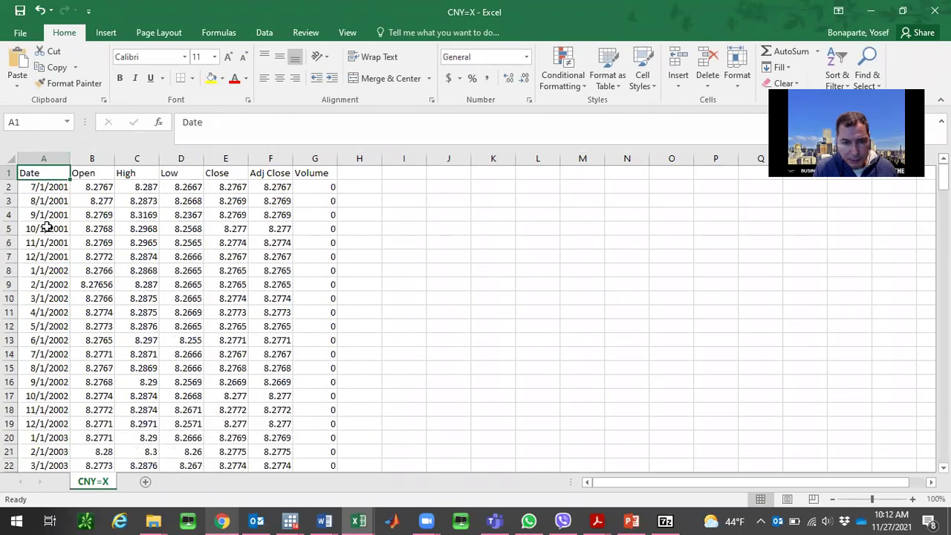
- Locate the January 2005 row and its Adj Close value
left_click(266, 172)
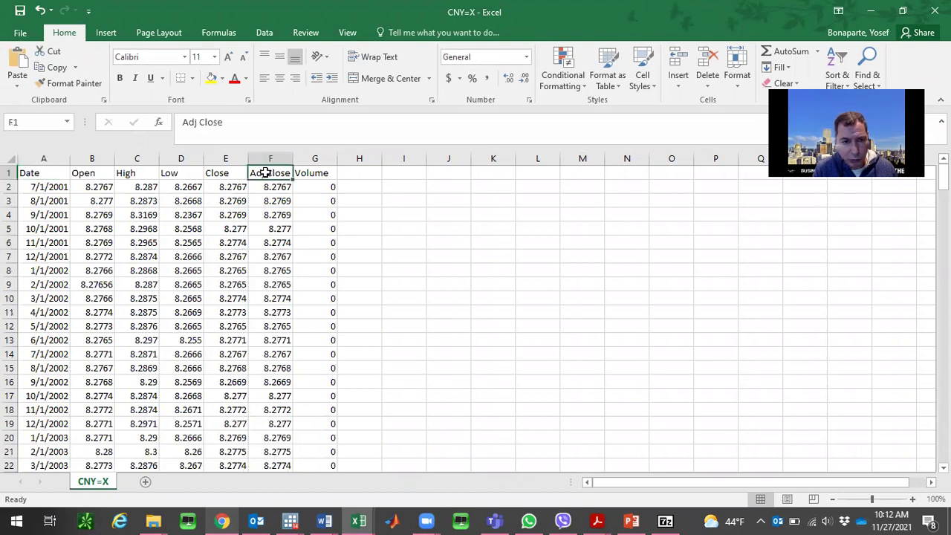
key("Left")
key("Left")
key("Left")
key("Left")
key("Left")
key("Down")
key("Down")
key("Down")
key("Down")
key("Down")
key("Down")
key("Down")
key("Down")
key("Down")
key("Down")
key("Down")
key("Down")
key("Down")
key("Down")
key("Down")
key("Down")
key("Down")
key("Down")
key("Down")
key("Down")
key("Down")
key("Down")
key("Down")
key("Down")
key("Down")
key("Down")
key("Down")
key("Down")
key("Down")
key("Down")
key("Down")
key("Down")
key("Down")
key("Down")
key("Down")
key("Down")
key("Down")
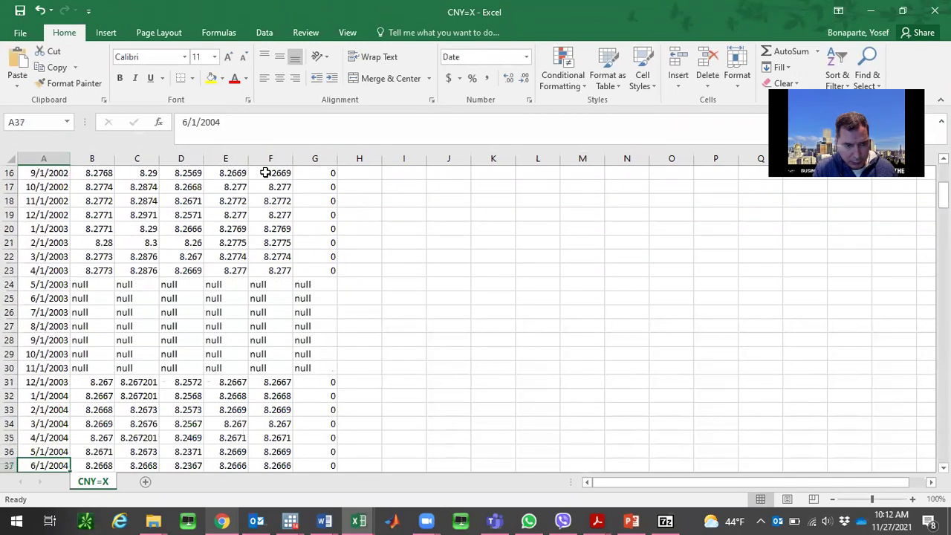
key("Down")
key("Down")
key("Down")
key("Down")
key("Down")
key("Down")
key("Down")
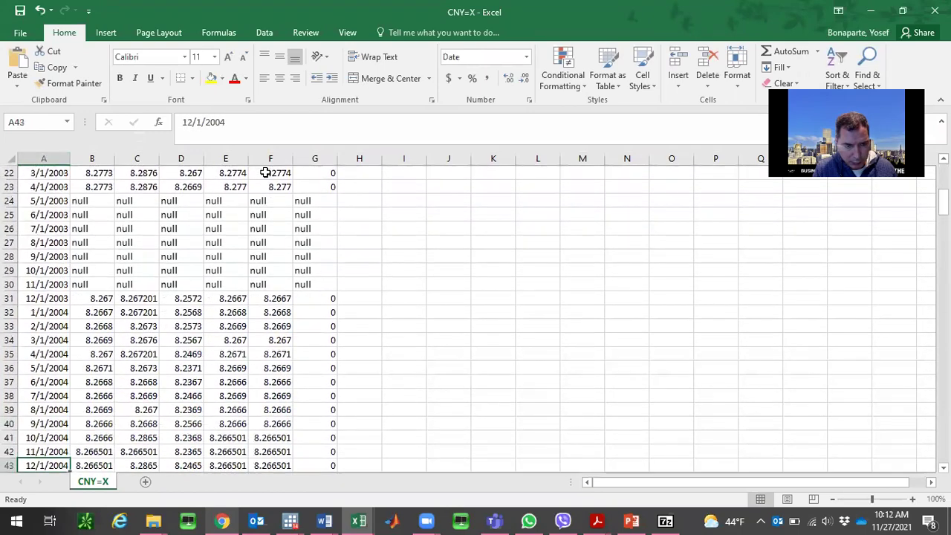
key("Up")
key("Right")
key("Right")
key("Right")
key("Right")
key("Right")
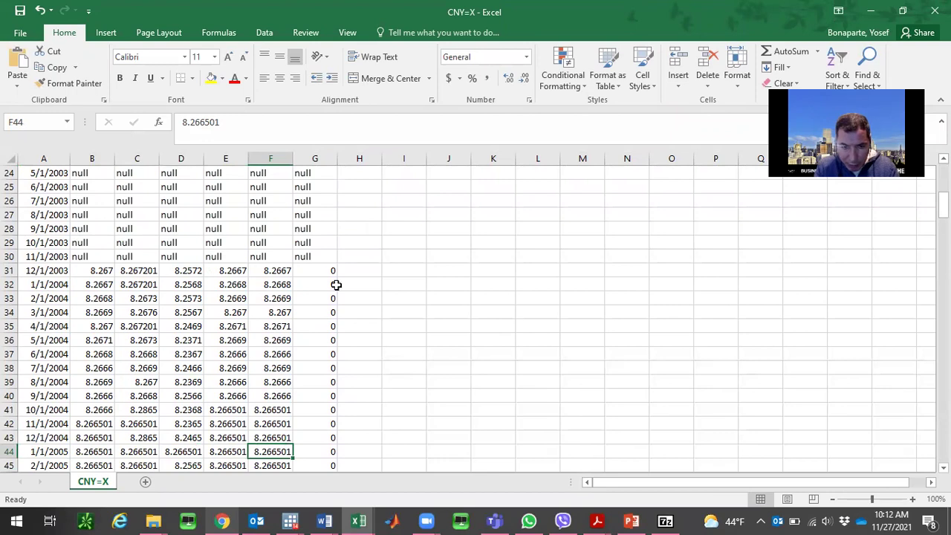
- Highlight the 1/1/2005 Adj Close (8.266501) yellow and copy F44 through F247
left_click(211, 79)
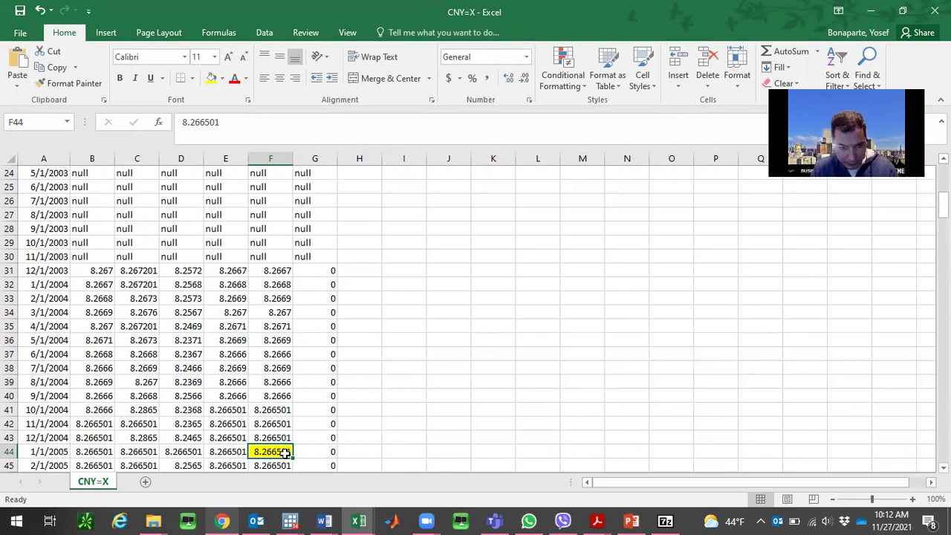
key("ctrl+shift+Down")
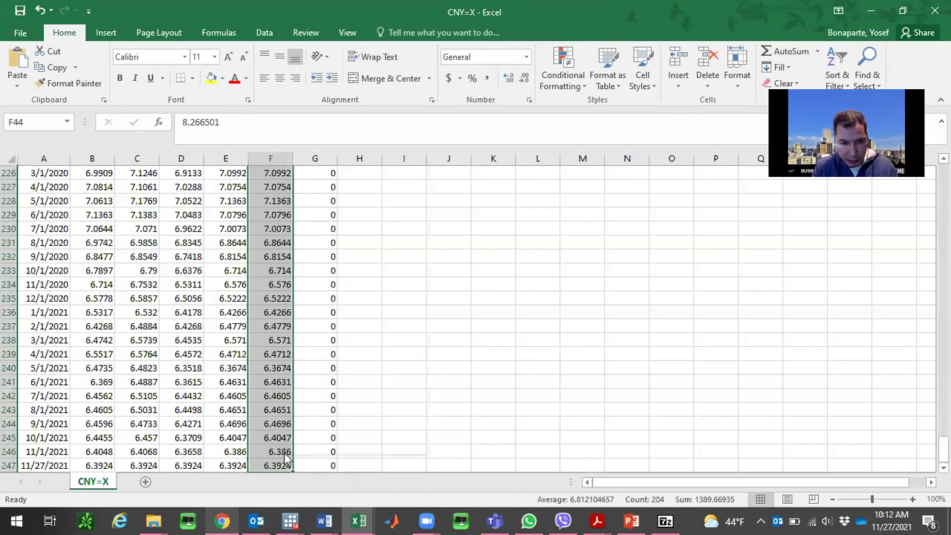
right_click(286, 459)
key("Escape")
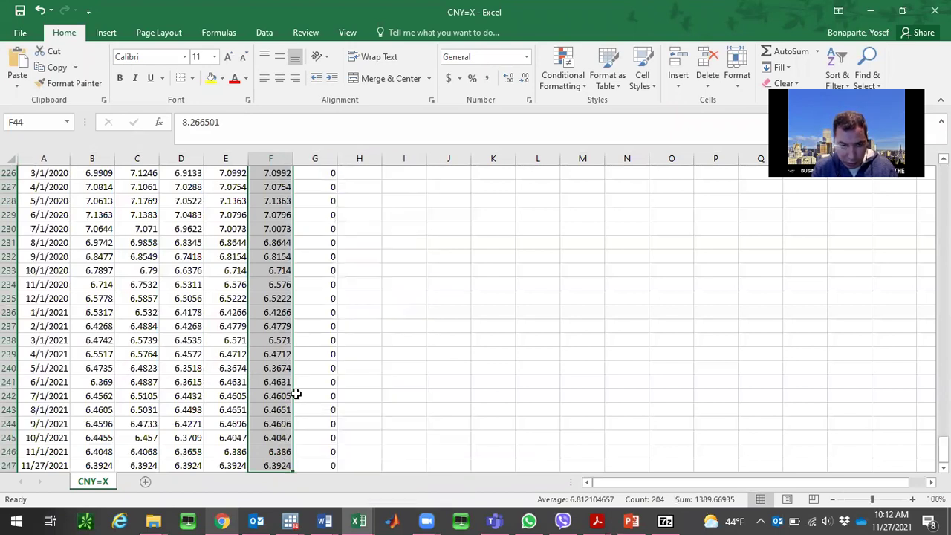
key("ctrl+c")
key("ctrl+BackSpace")
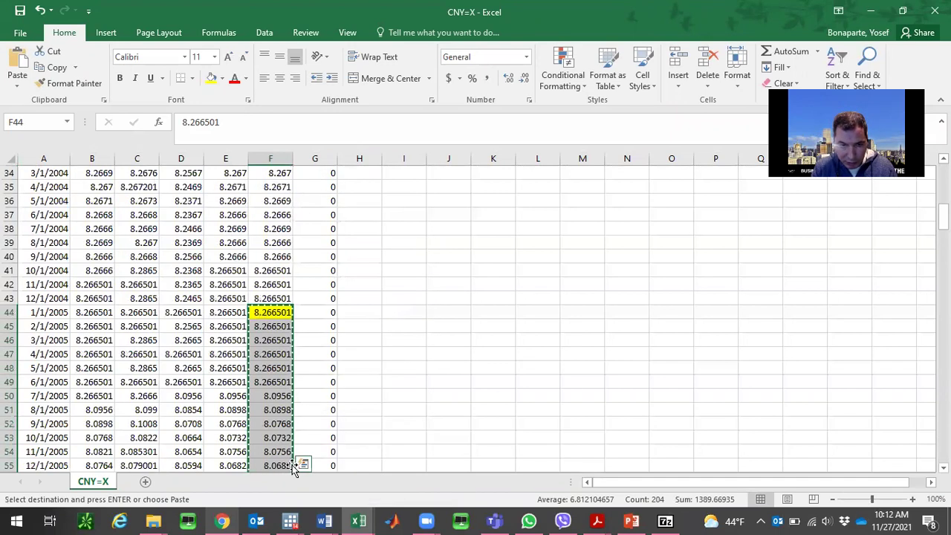
- Paste the copied rates as values into E2 of F-F_Research_Data_Factors, starting 8.266501
left_click(357, 521)
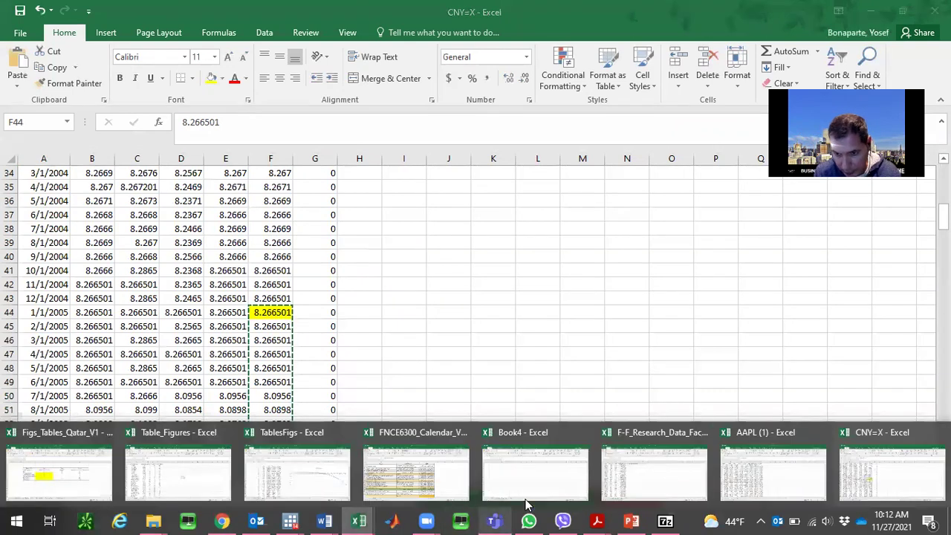
left_click(654, 473)
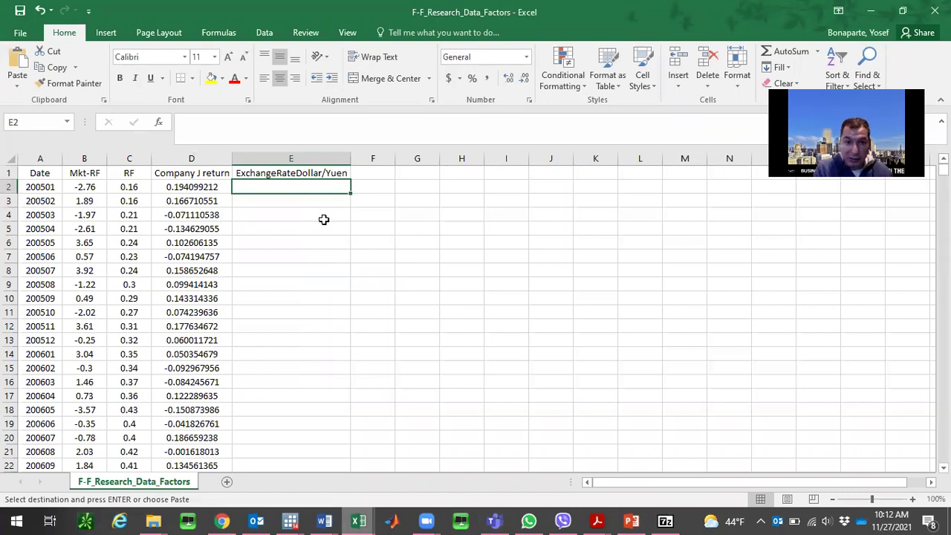
right_click(263, 186)
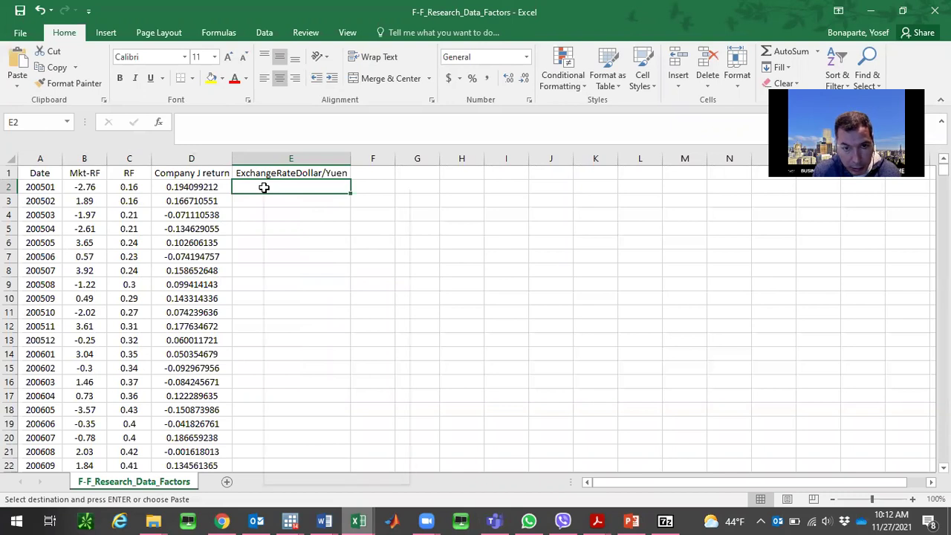
left_click(313, 248)
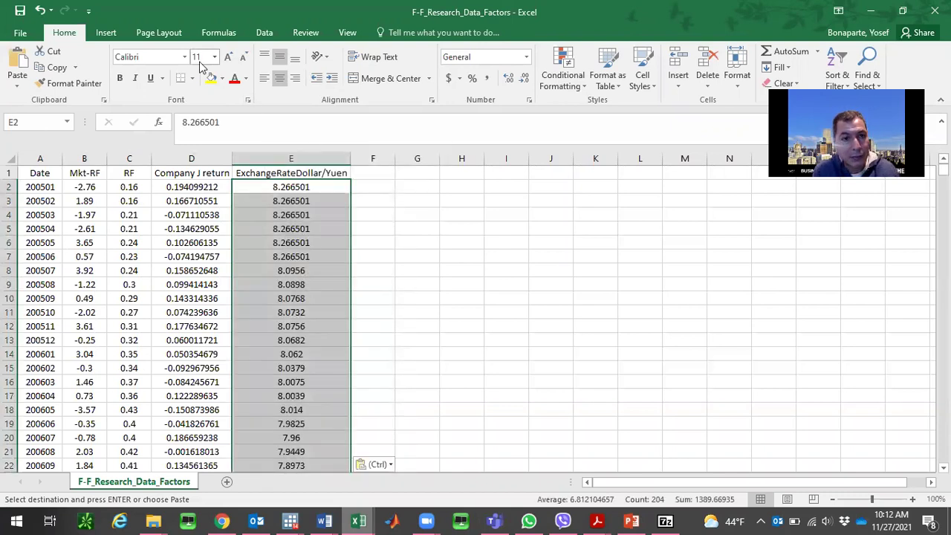
- Insert a 2-D line chart of the ExchangeRateDollar/Yuen values and widen it to the right
left_click(104, 33)
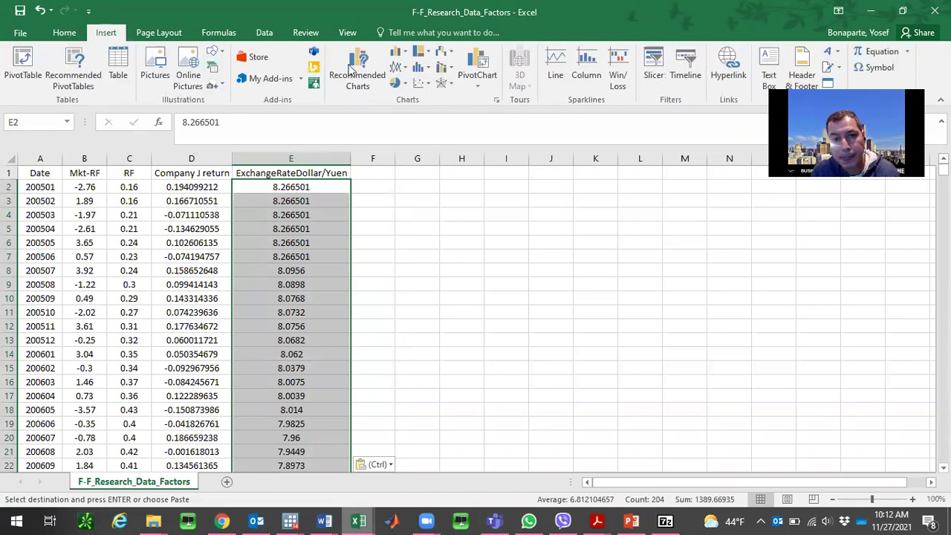
left_click(398, 67)
left_click(417, 112)
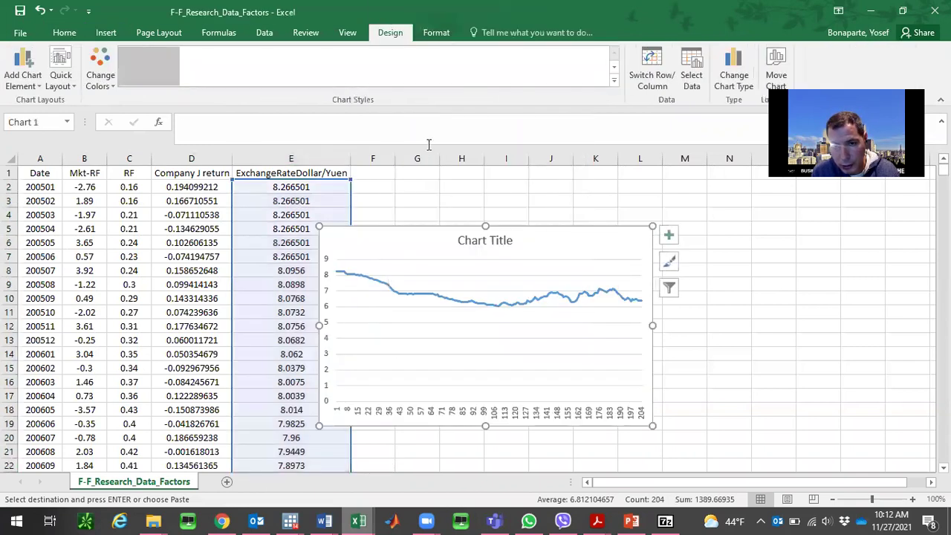
left_click_drag(652, 325, 761, 312)
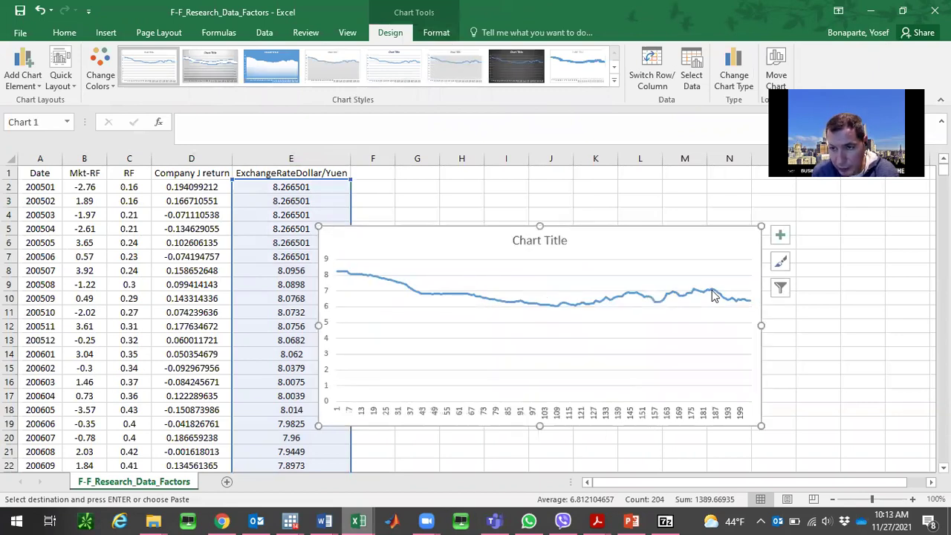
- Use the column A dates in A2:A203 as the chart's horizontal axis labels
right_click(408, 245)
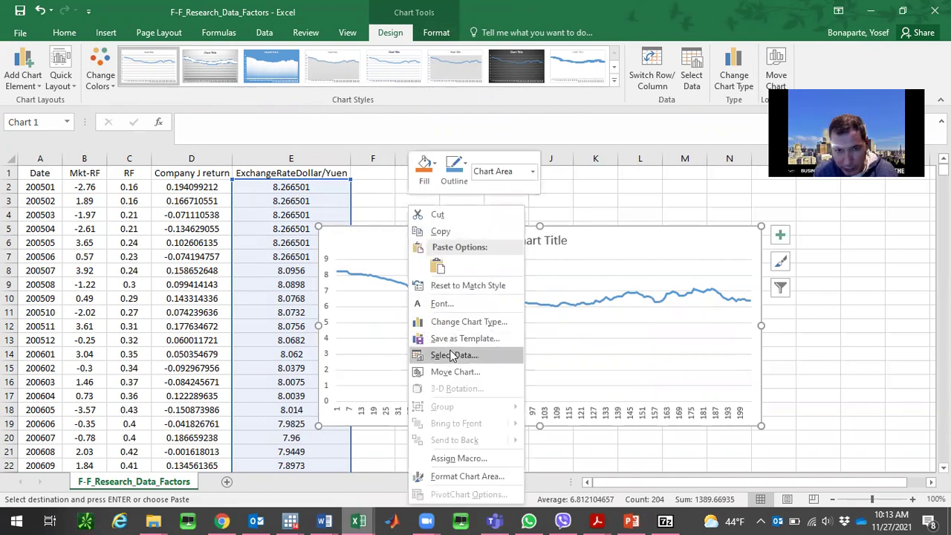
left_click(451, 356)
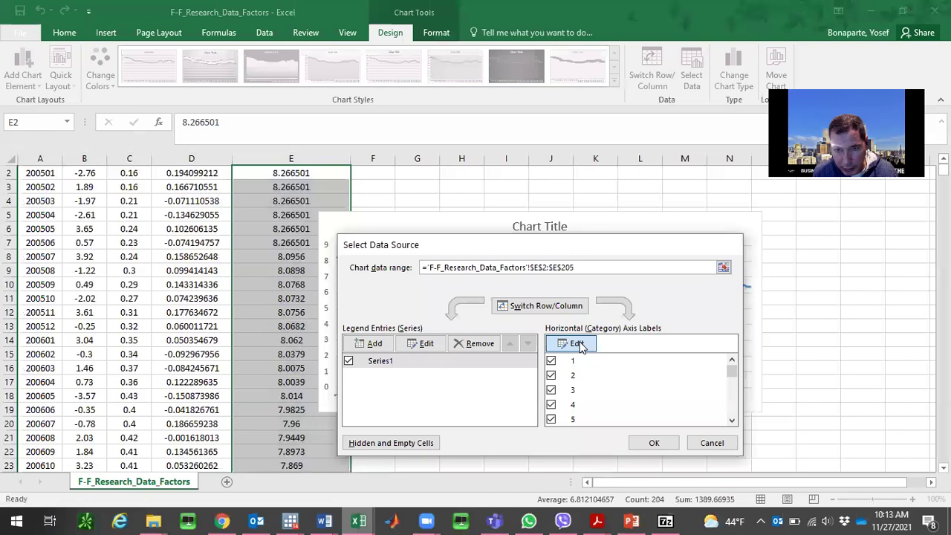
left_click(569, 343)
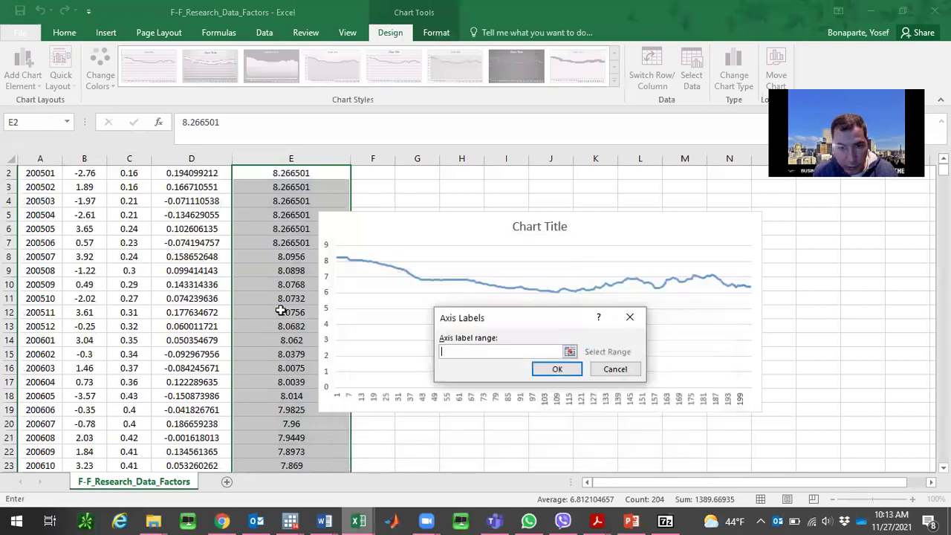
left_click(46, 173)
key("ctrl+shift+Down")
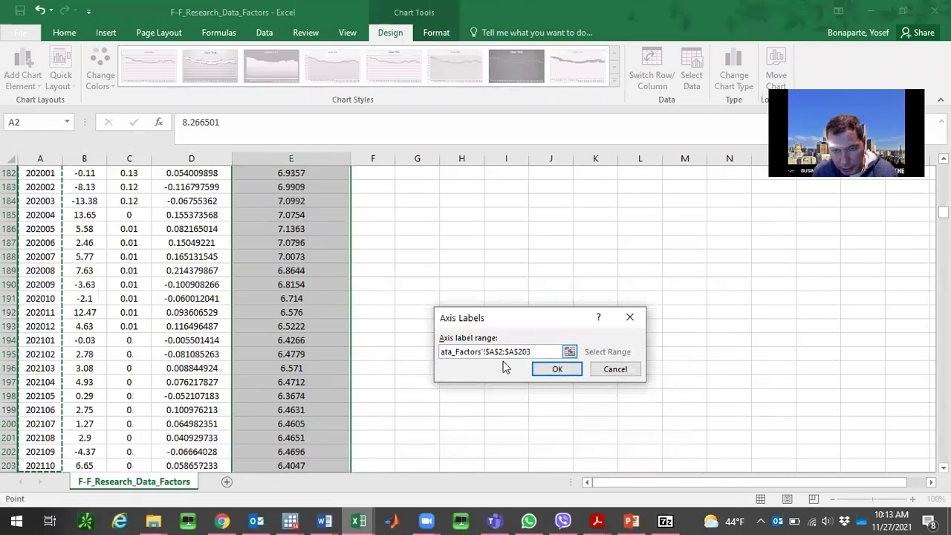
left_click(554, 369)
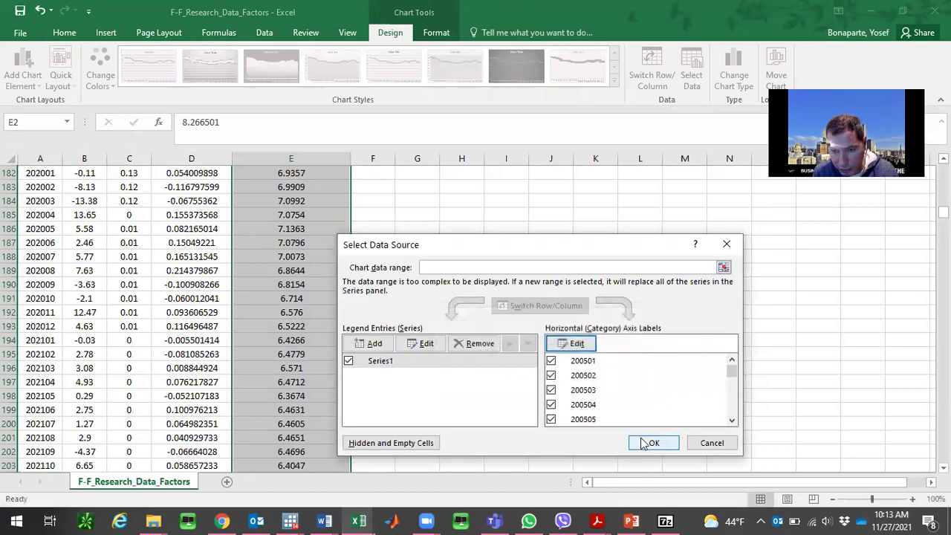
left_click(652, 445)
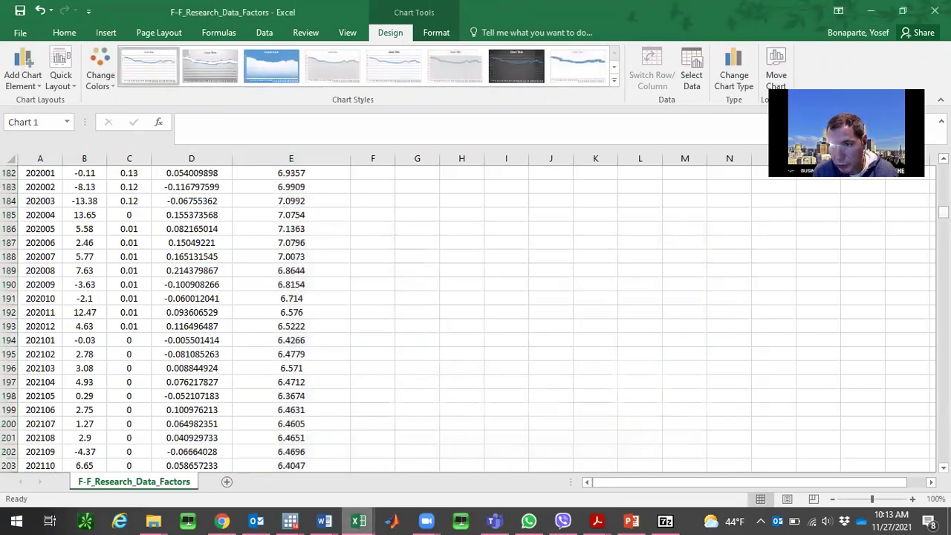
left_click_drag(943, 212, 943, 170)
scroll(943, 171, "down", 1)
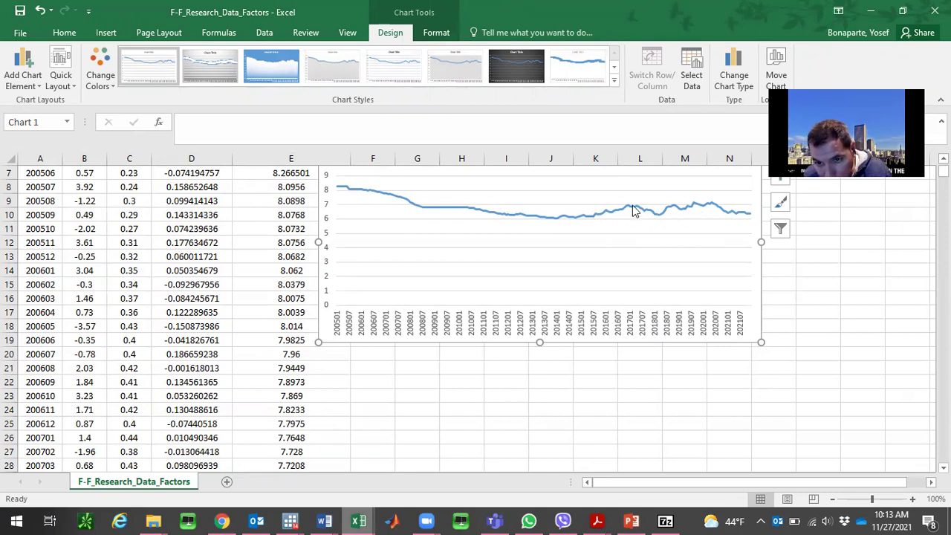
mouse_move(626, 216)
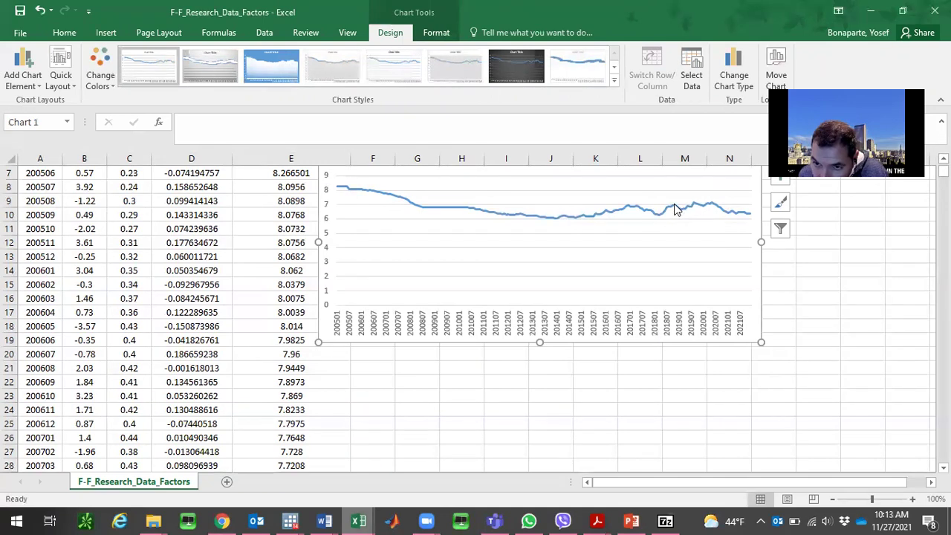
mouse_move(673, 209)
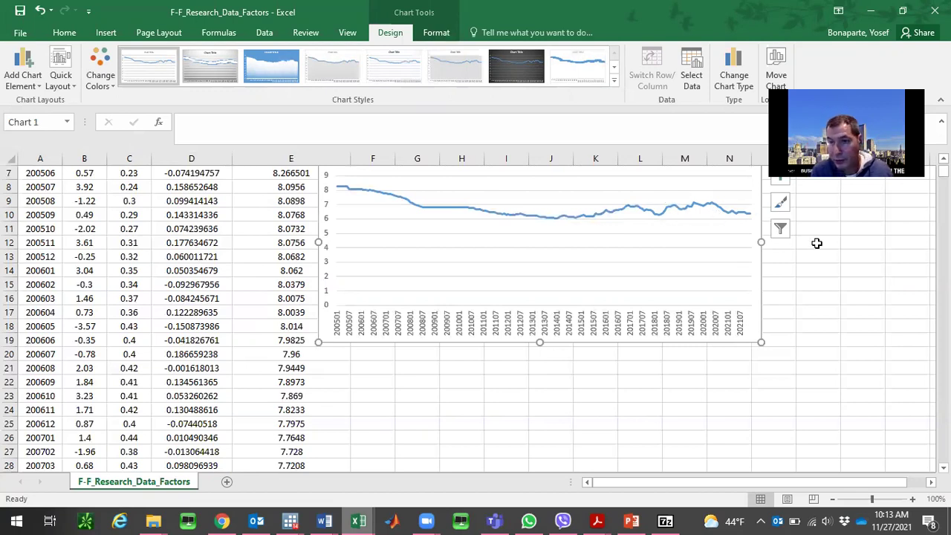
scroll(817, 244, "down", 15)
scroll(476, 320, "down", 20)
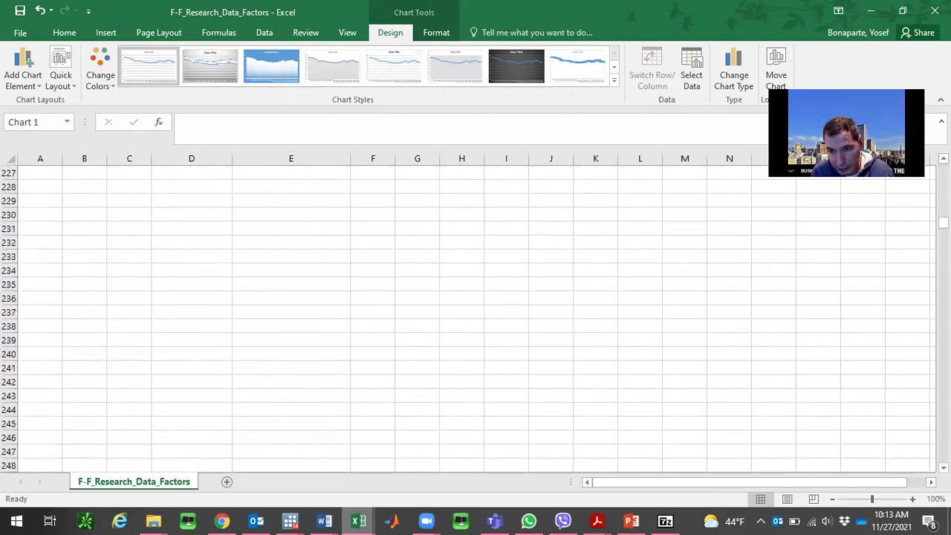
scroll(475, 319, "up", 20)
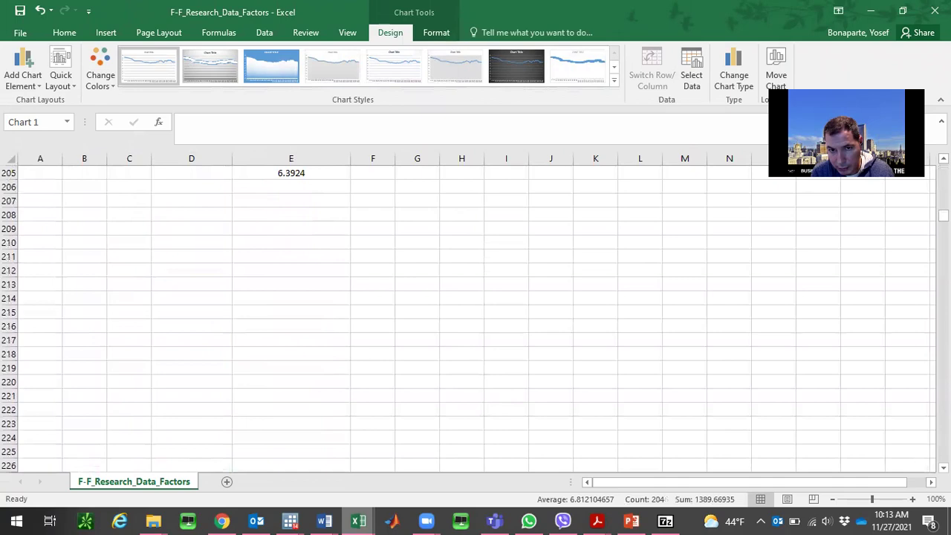
scroll(475, 319, "up", 16)
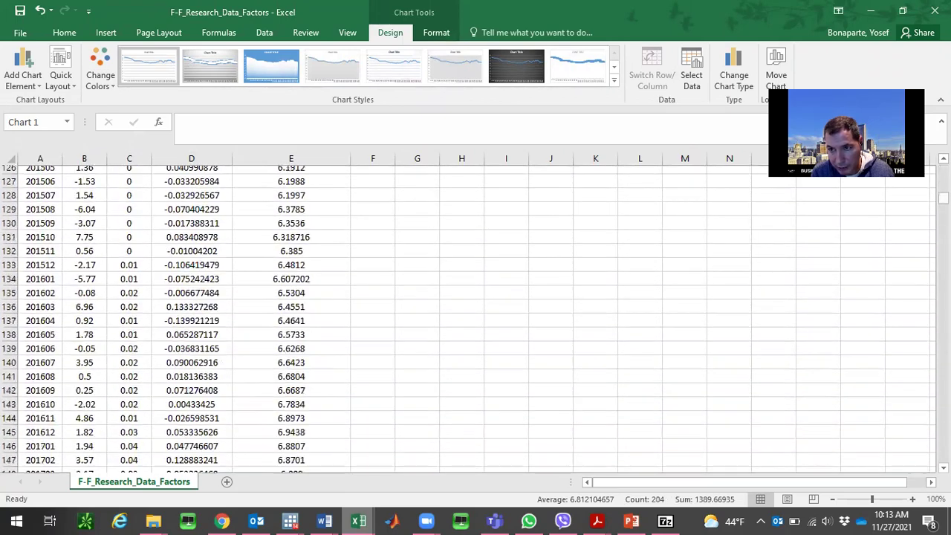
scroll(476, 320, "up", 7)
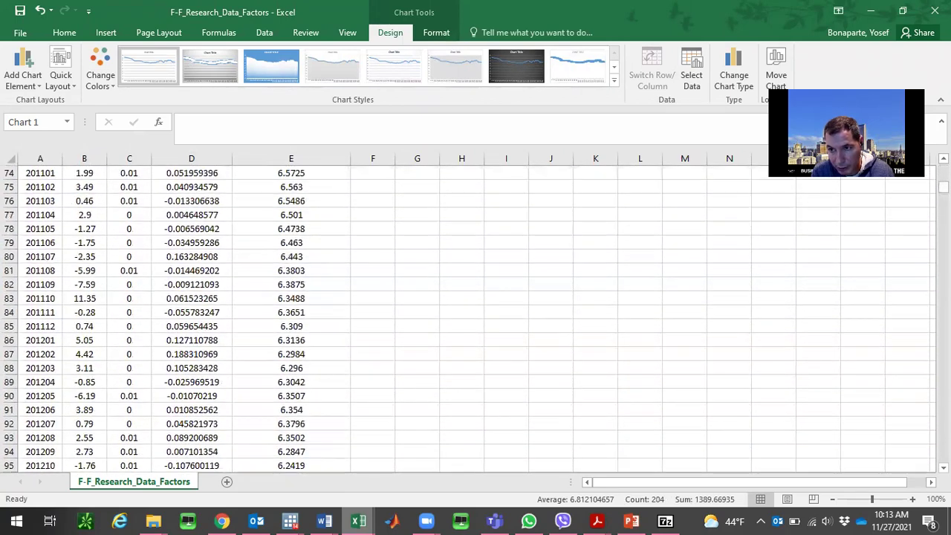
scroll(476, 319, "up", 7)
scroll(476, 320, "up", 7)
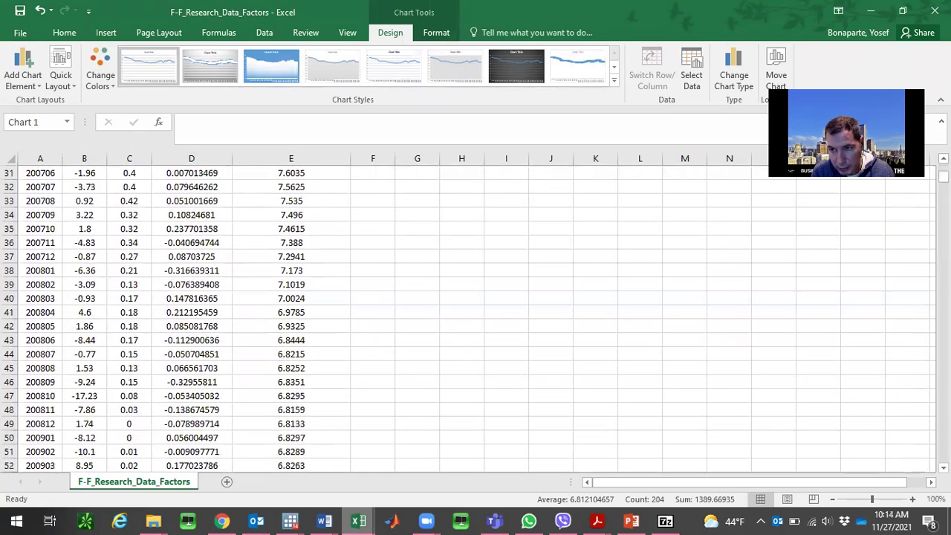
scroll(475, 319, "up", 7)
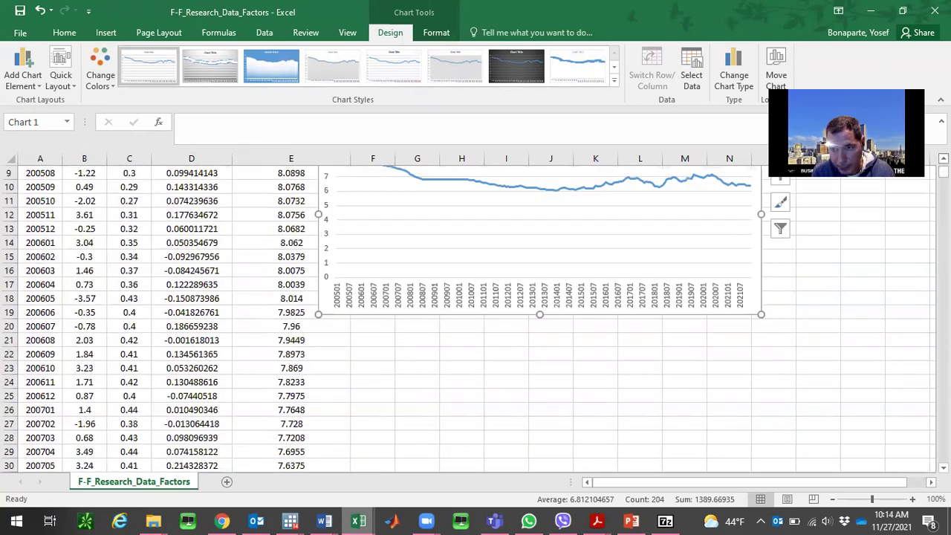
scroll(597, 311, "up", 2)
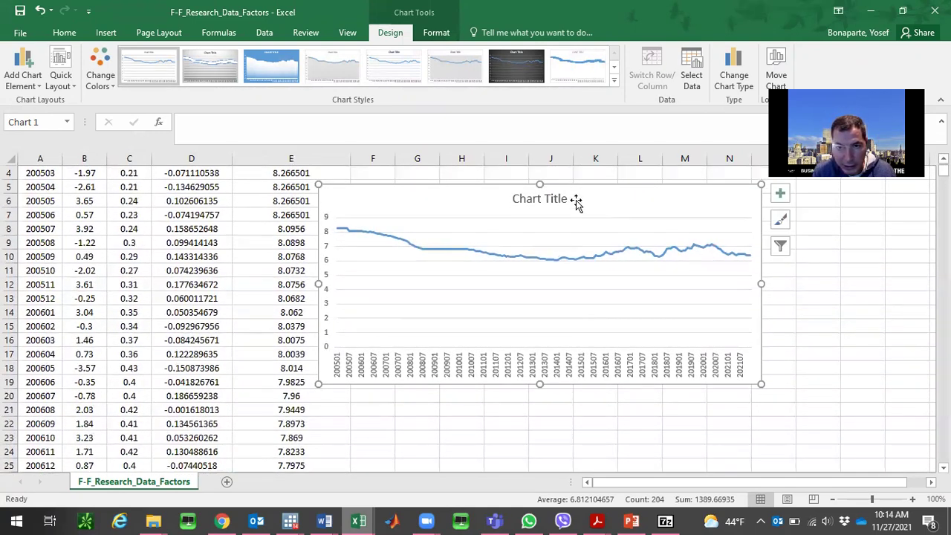
- Retitle the chart 'Yuan Dollar Exchange'
left_click(551, 201)
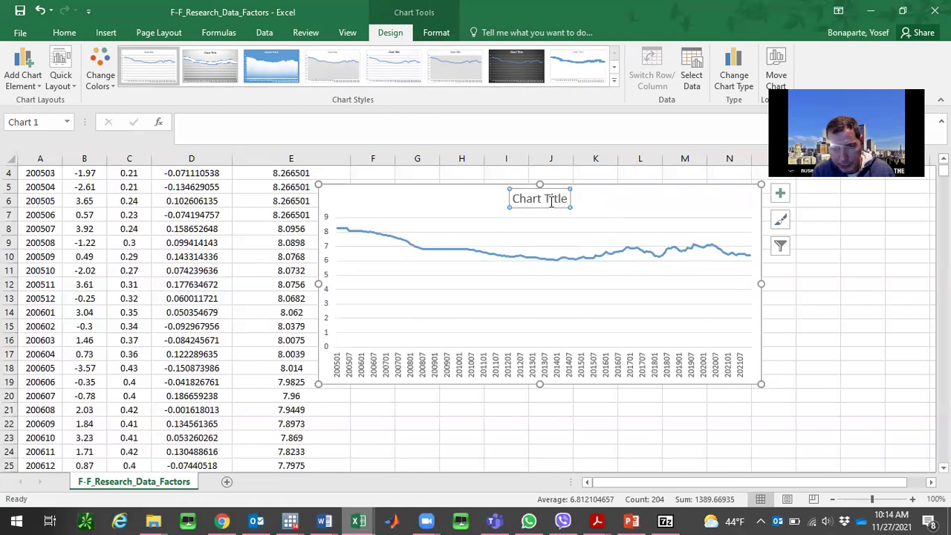
left_click(551, 201)
key("BackSpace")
key("BackSpace")
key("BackSpace")
key("BackSpace")
key("BackSpace")
key("BackSpace")
key("BackSpace")
key("BackSpace")
key("BackSpace")
key("BackSpace")
key("BackSpace")
type("Yuan")
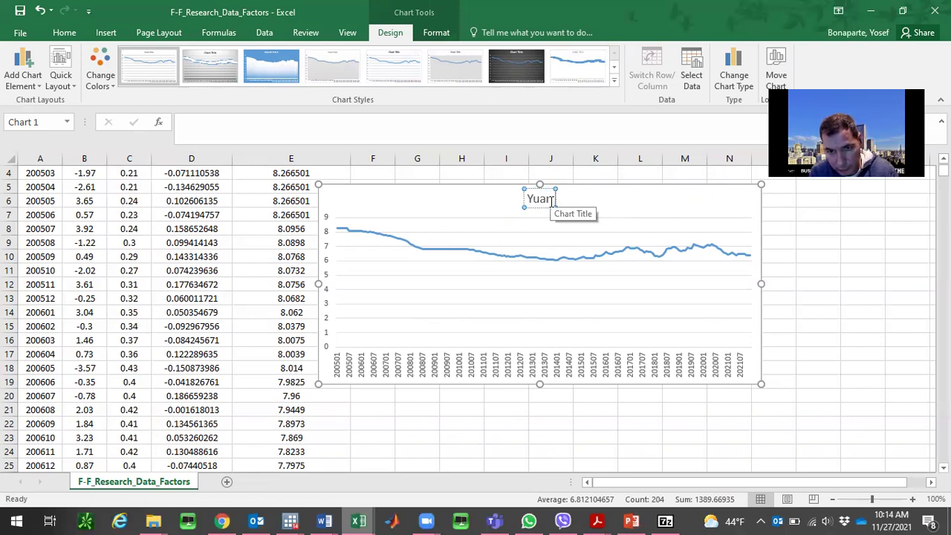
type(" Dollar")
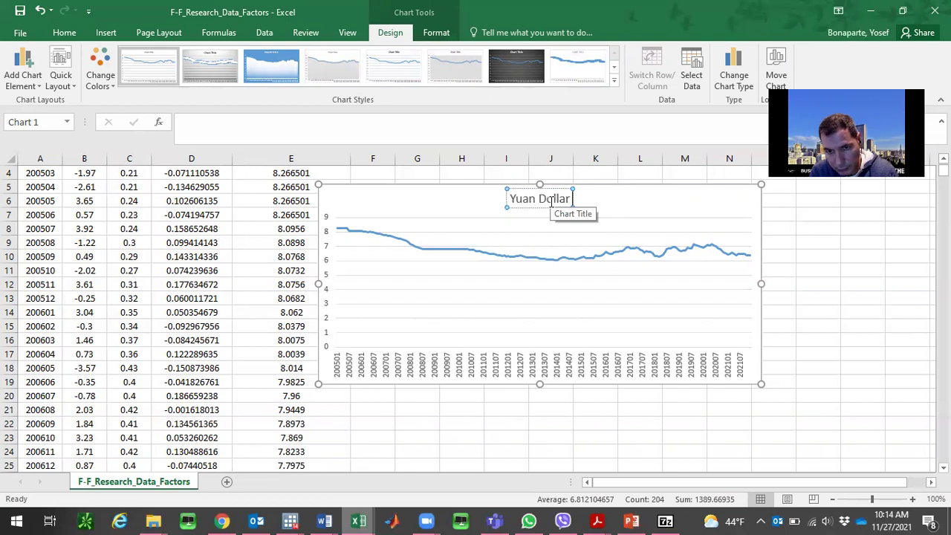
type(" Exchange")
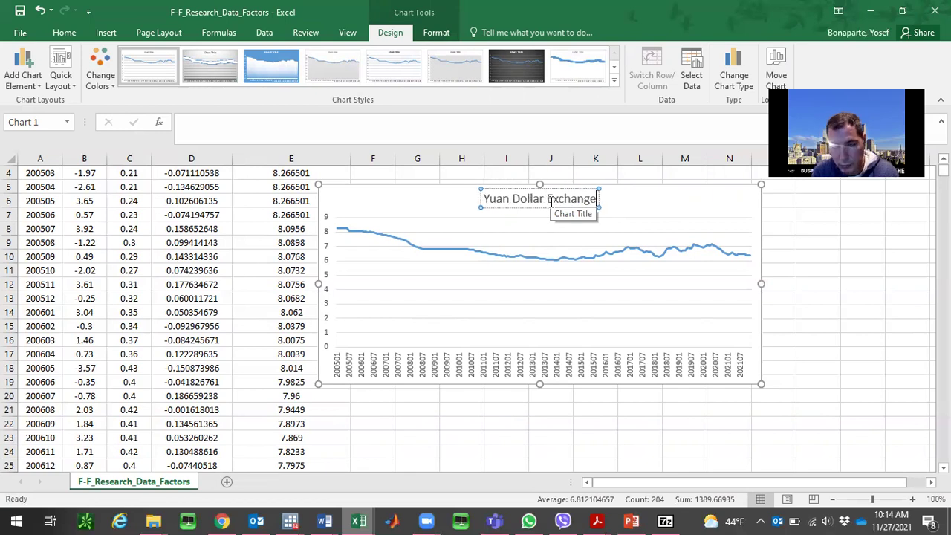
left_click(843, 254)
- Make the data line's outline and fill a deeper blue
left_click(729, 258)
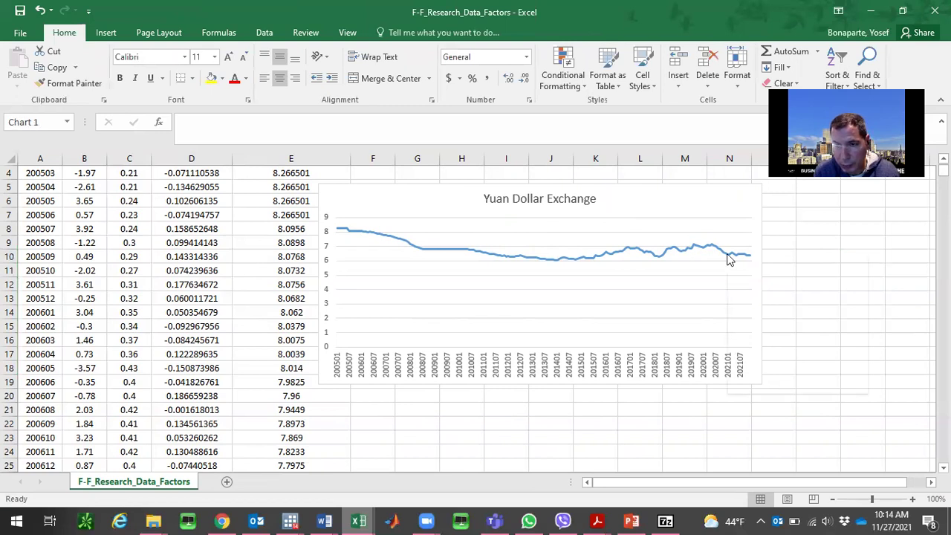
right_click(731, 256)
left_click(780, 232)
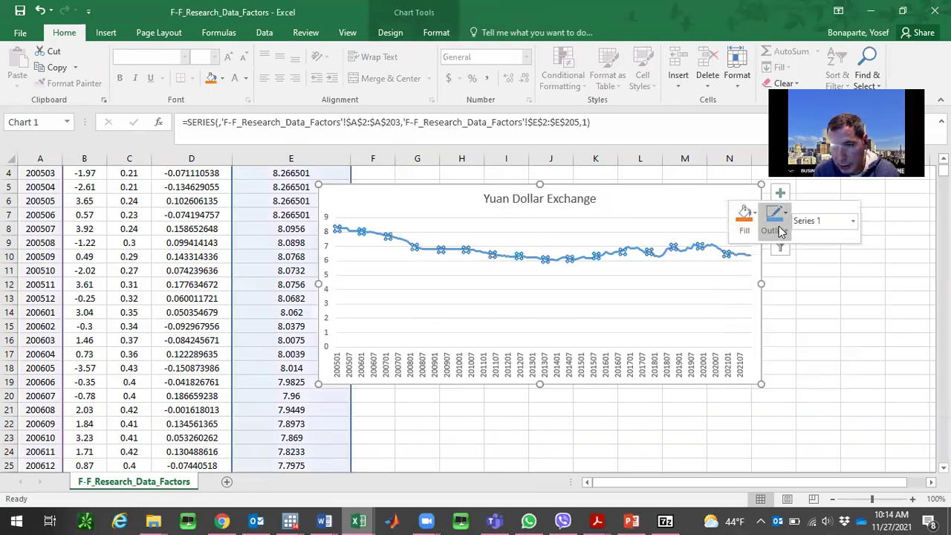
left_click(860, 359)
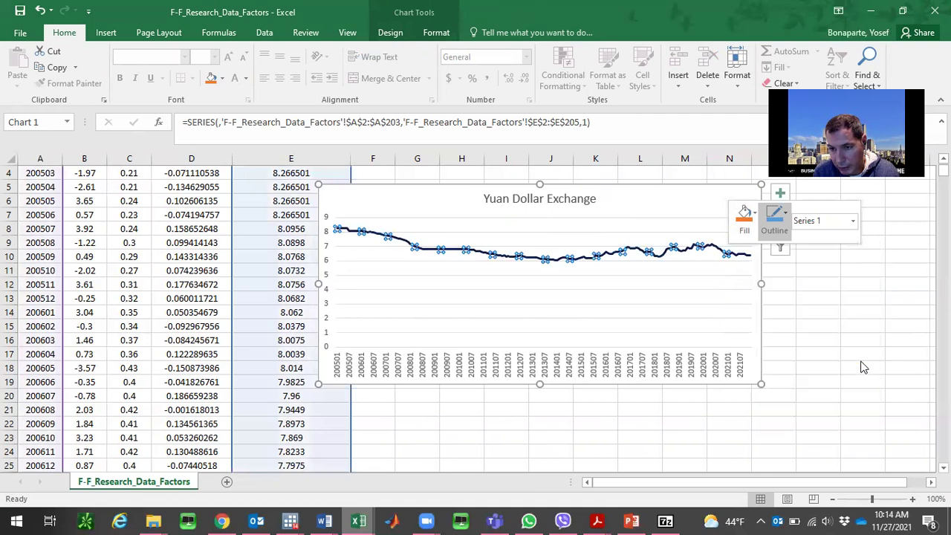
left_click(777, 227)
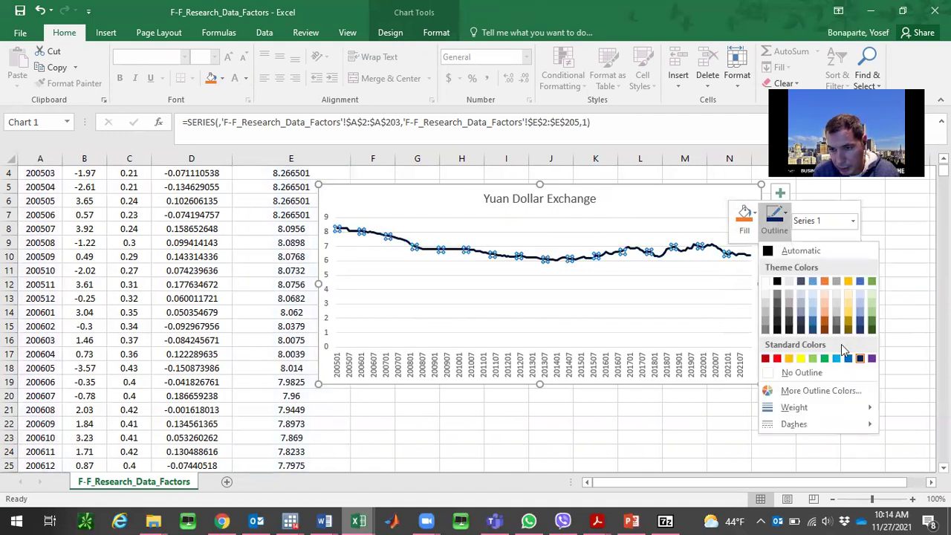
left_click(847, 361)
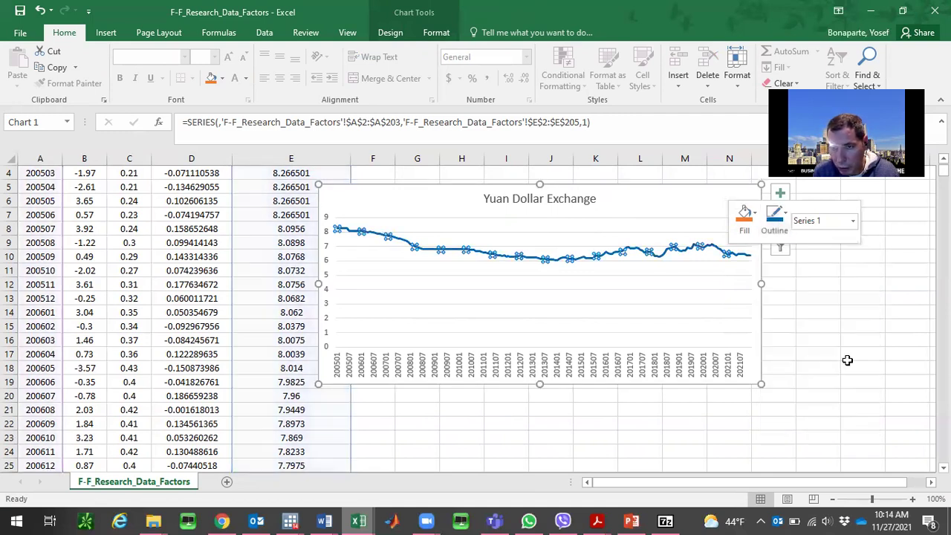
left_click(747, 232)
left_click(821, 360)
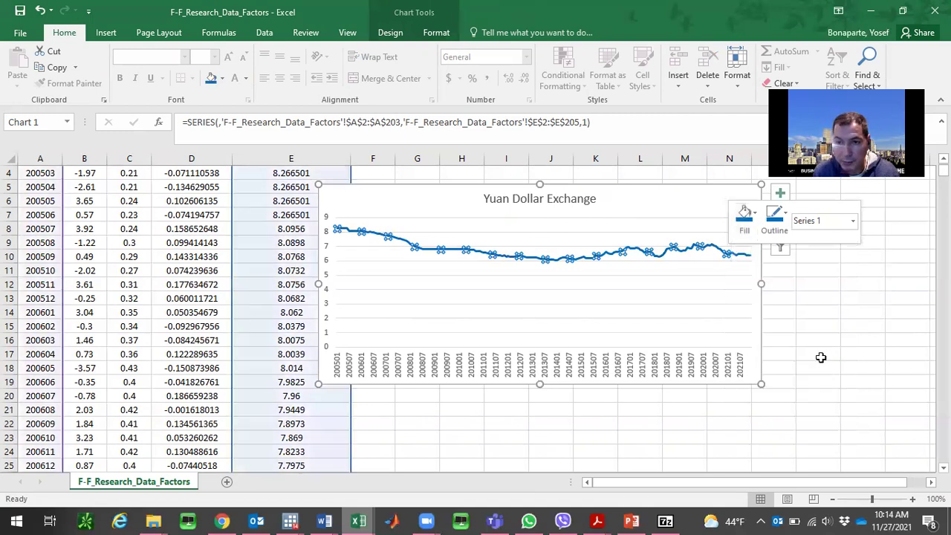
left_click(820, 358)
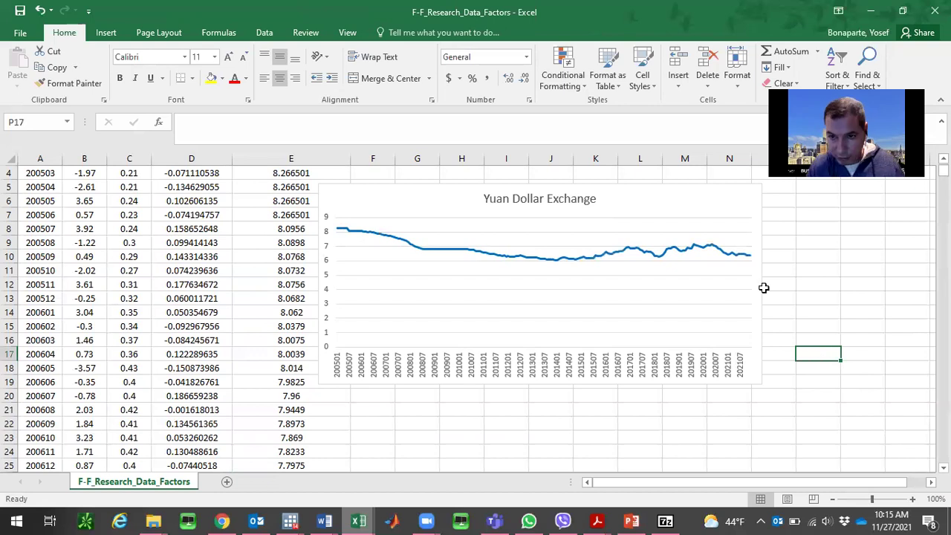
- Set the whole chart's text font to Garamond
left_click(748, 210)
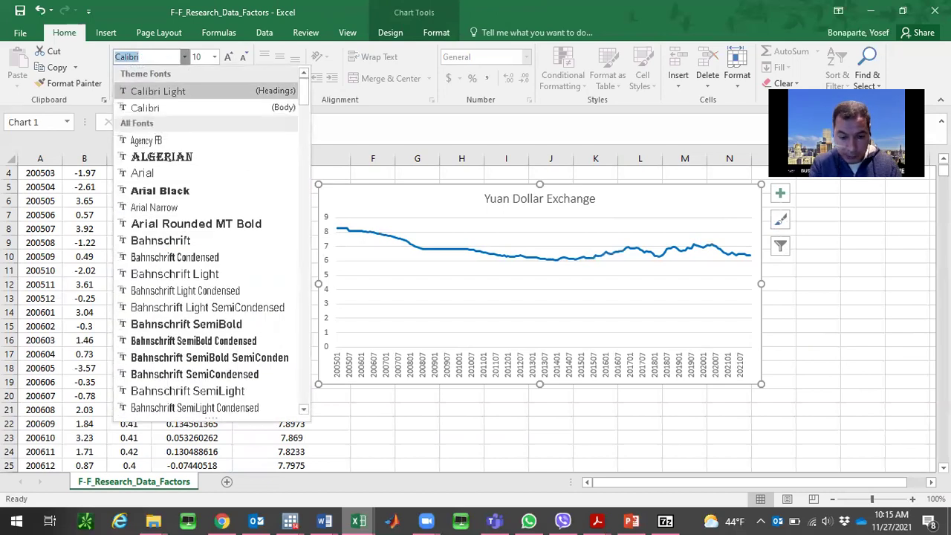
type("Garamond")
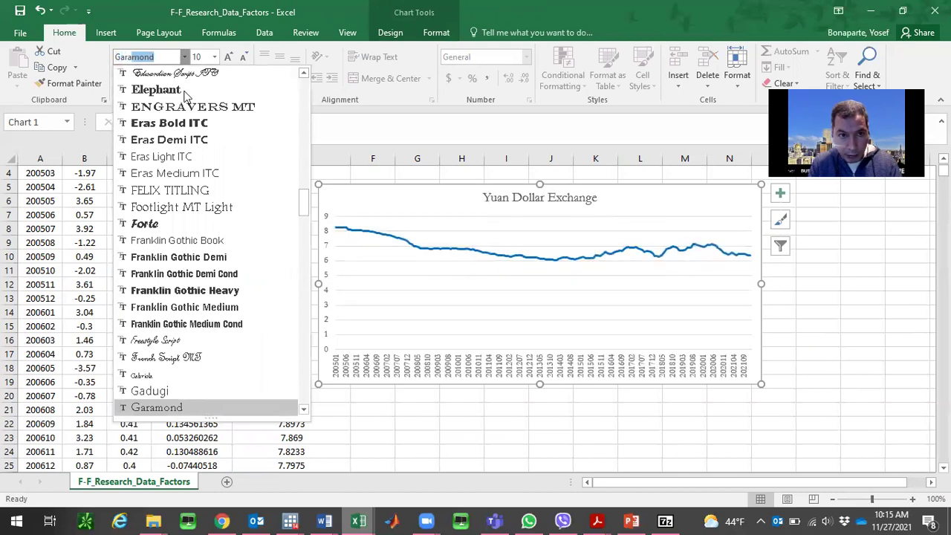
key("Return")
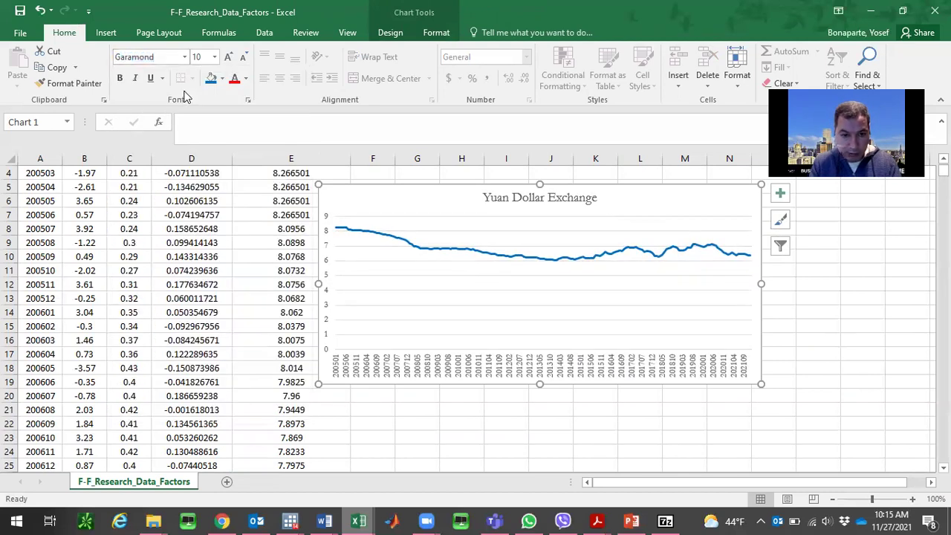
left_click(833, 262)
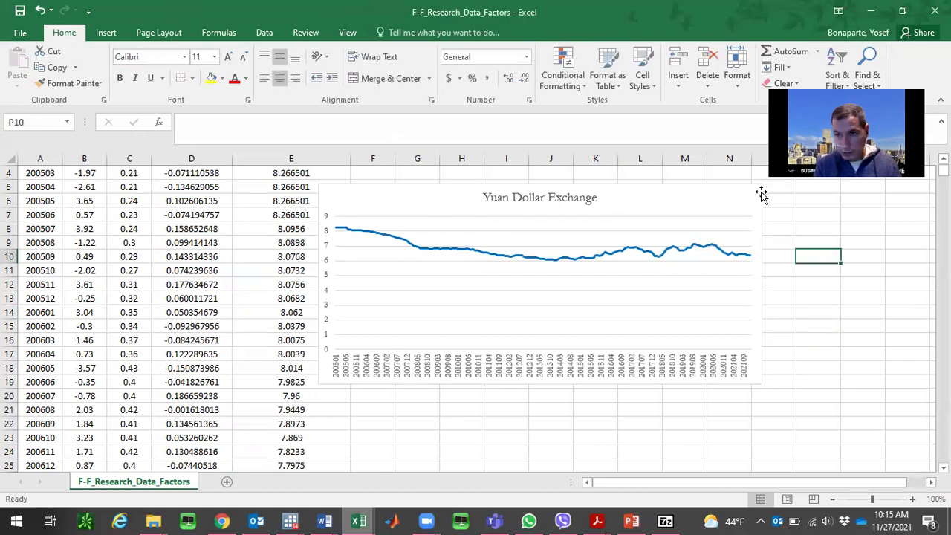
scroll(540, 312, "up", 1)
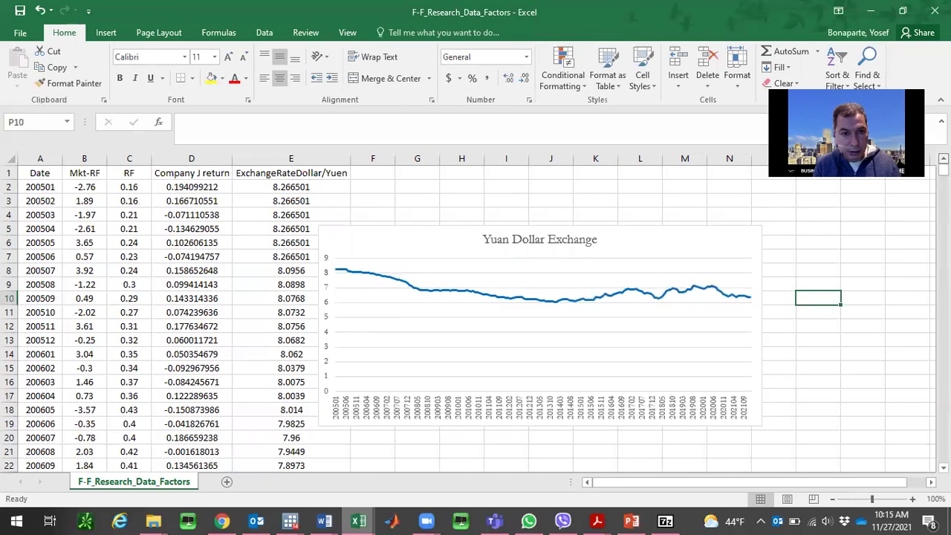
- Copy the entire source sheet and switch to the Book4 workbook
left_click(6, 159)
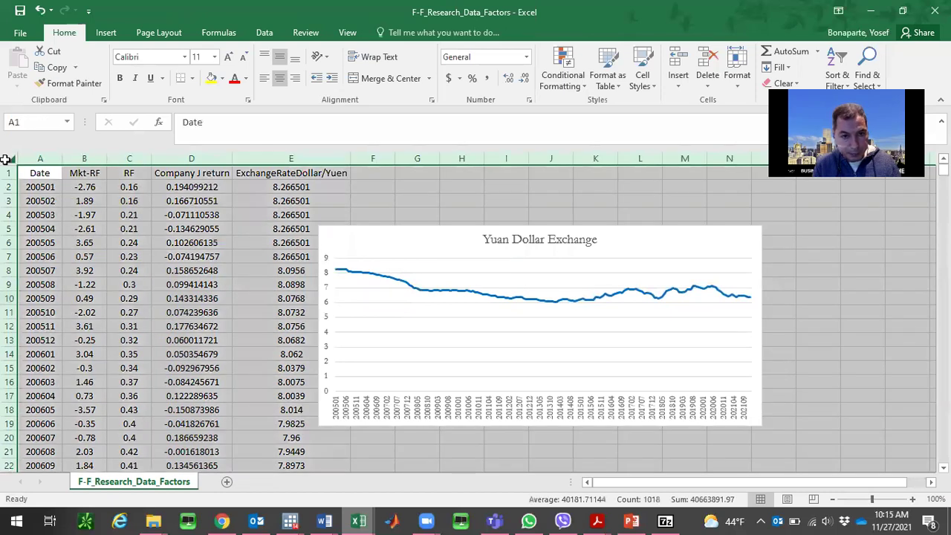
right_click(6, 159)
left_click(25, 186)
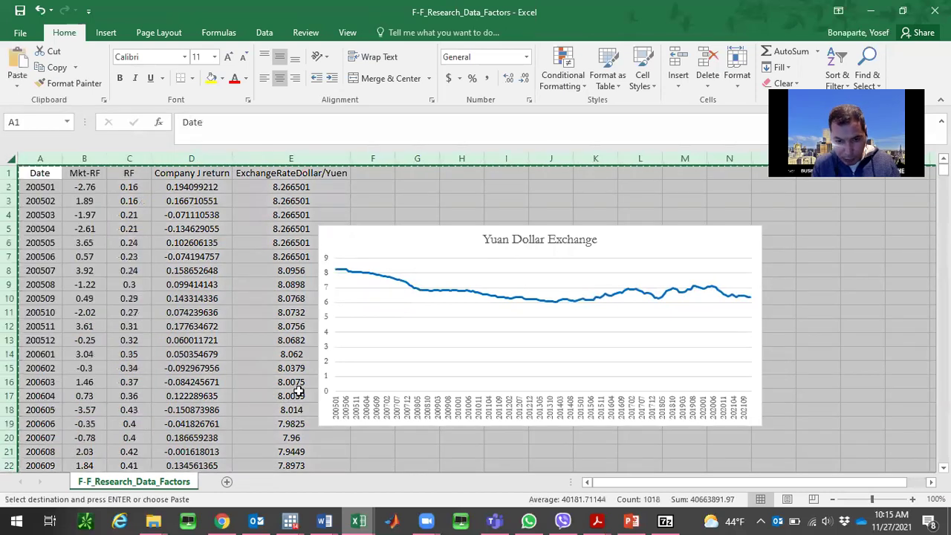
left_click(359, 521)
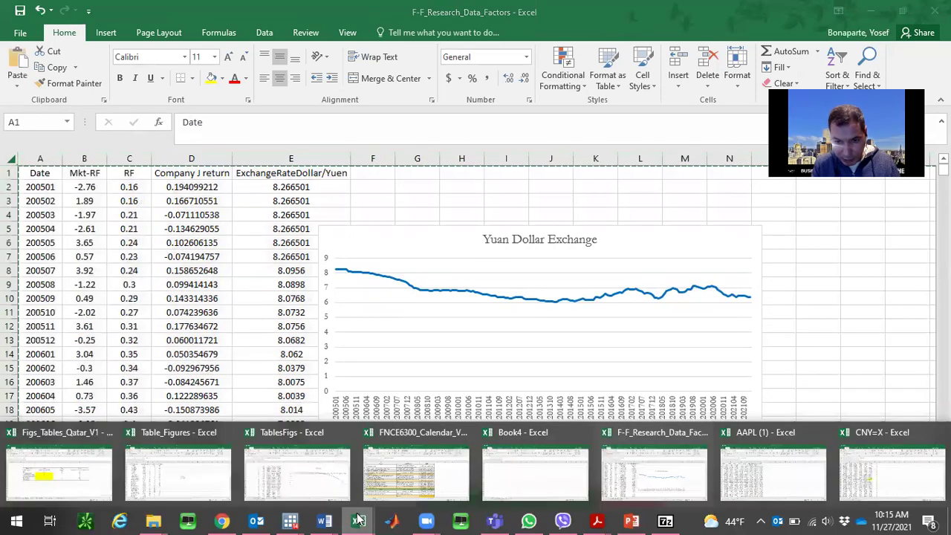
left_click(535, 470)
- Paste the copied data as values starting at cell A1
left_click(68, 184)
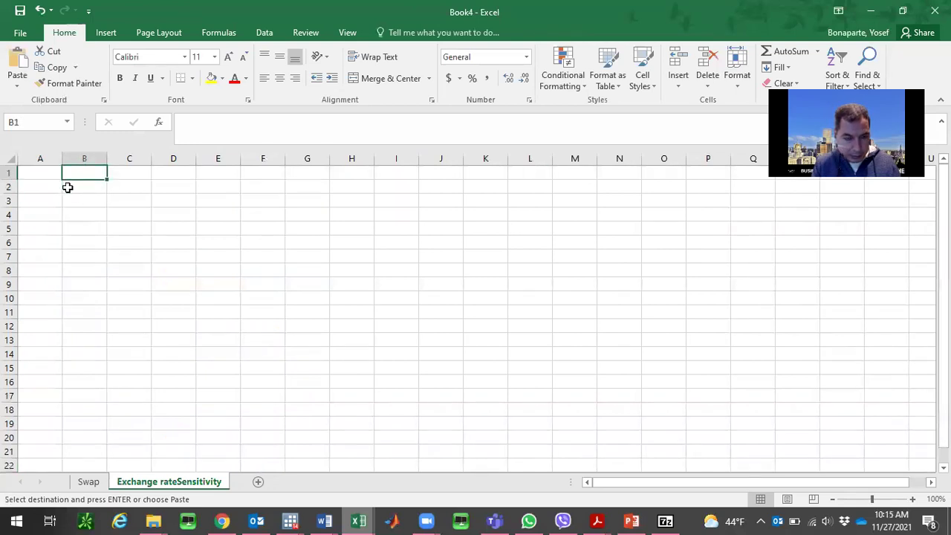
key("Left")
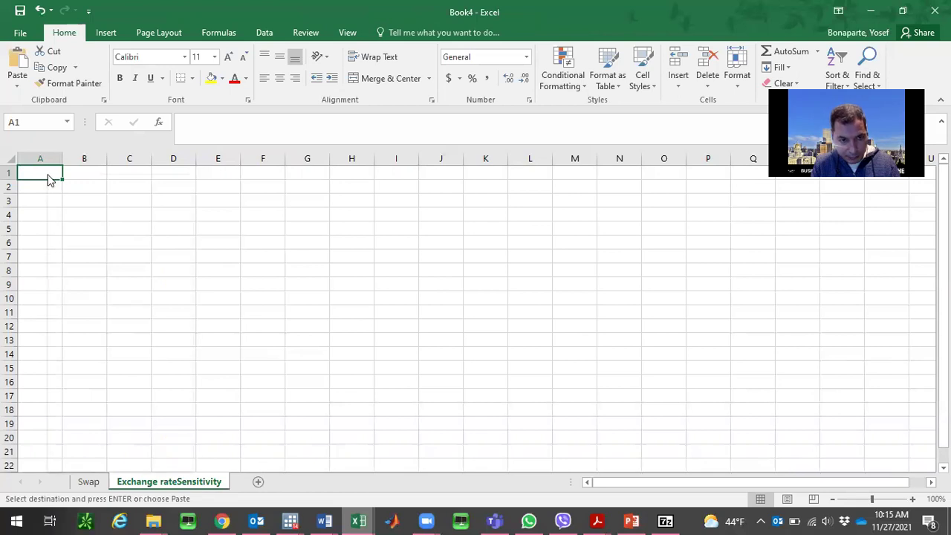
right_click(47, 177)
left_click(100, 236)
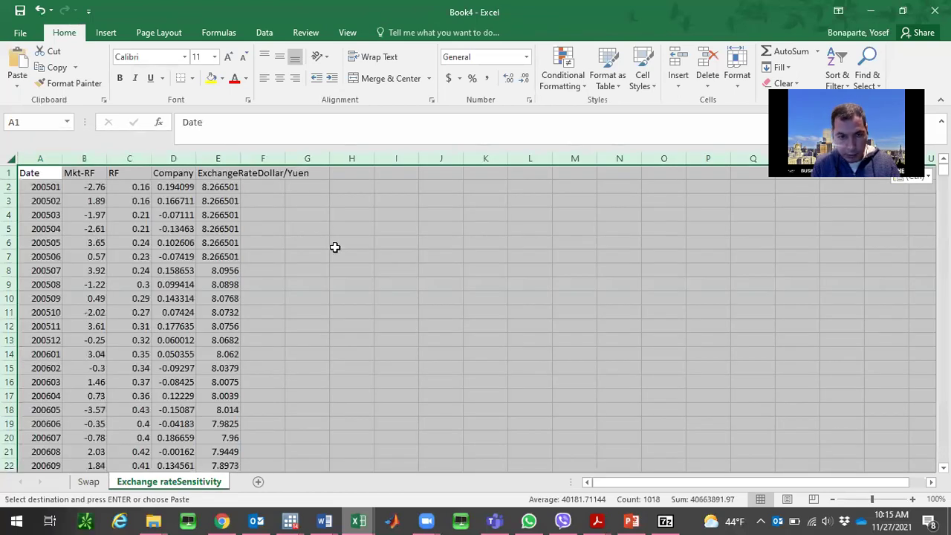
- Autofit columns D and E to fit the Company J return and exchange-rate data
left_click(334, 247)
key("Up")
key("Up")
key("Up")
key("Up")
key("Up")
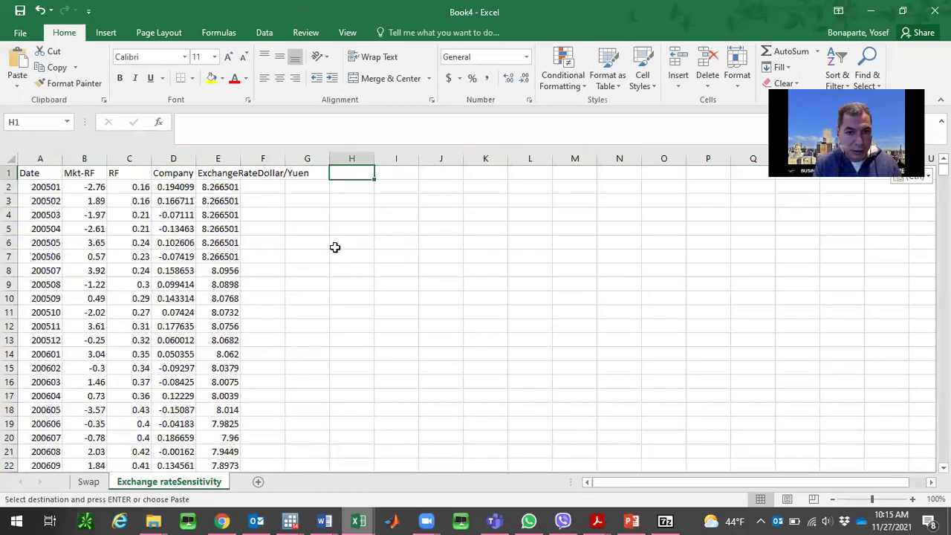
double_click(240, 158)
double_click(195, 158)
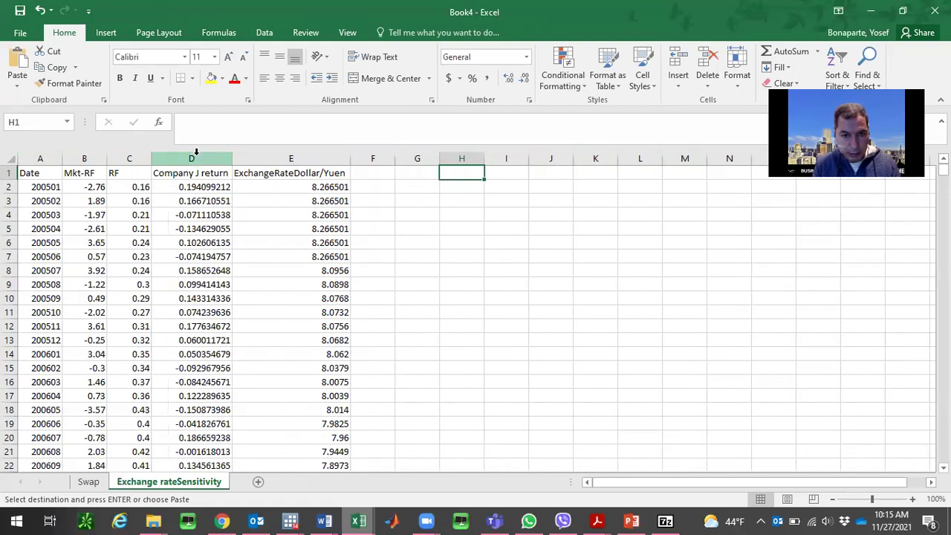
left_click(228, 186)
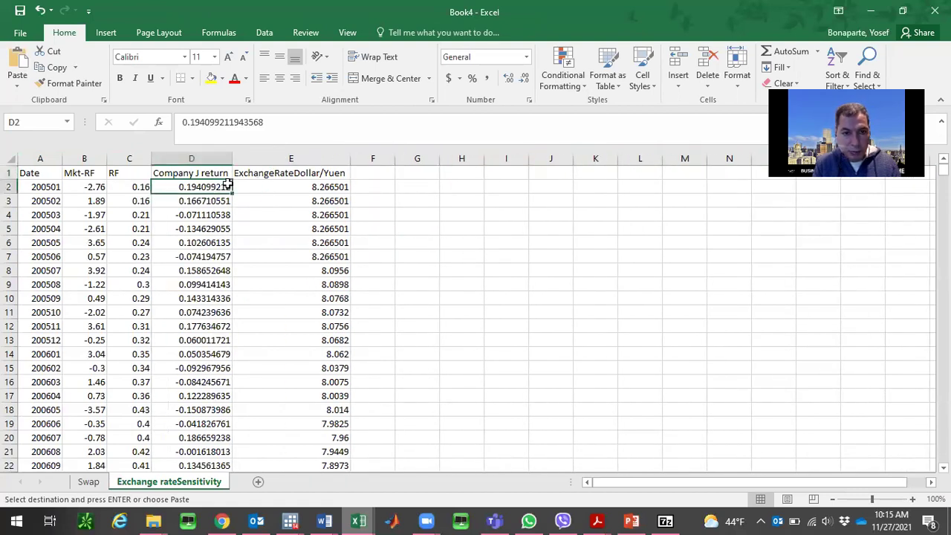
left_click(101, 175)
left_click_drag(101, 176, 101, 176)
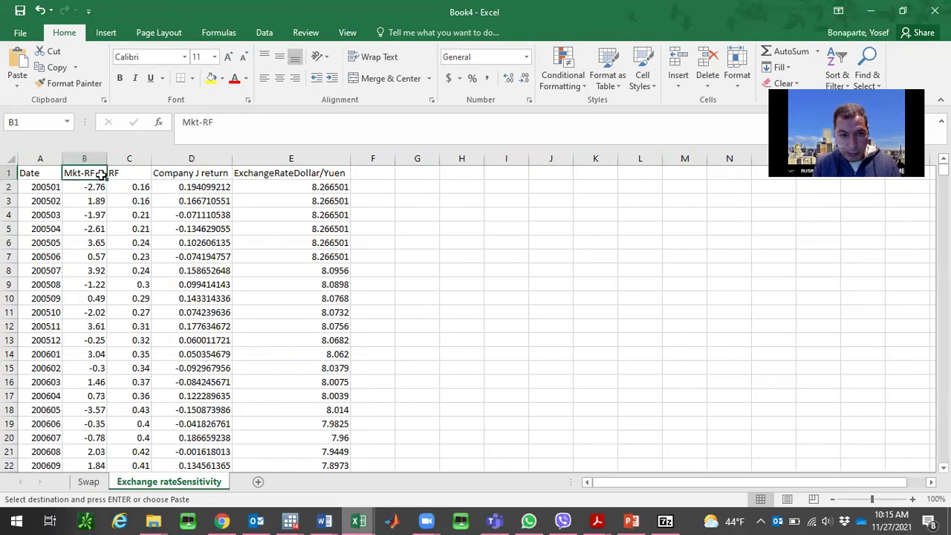
- Add comments to the Mkt-RF and RF headers, the RF one reading 'Risk free'
right_click(101, 176)
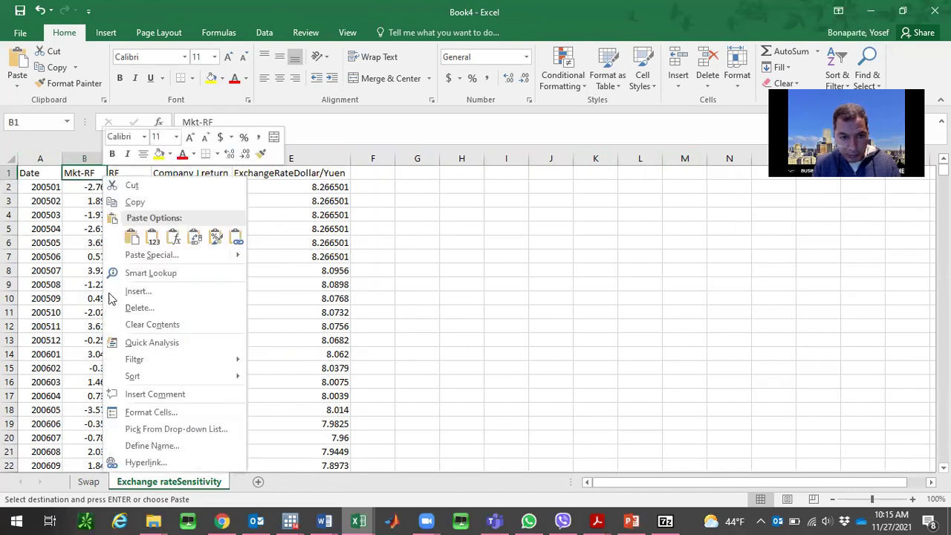
left_click(150, 396)
type("Risk Premium")
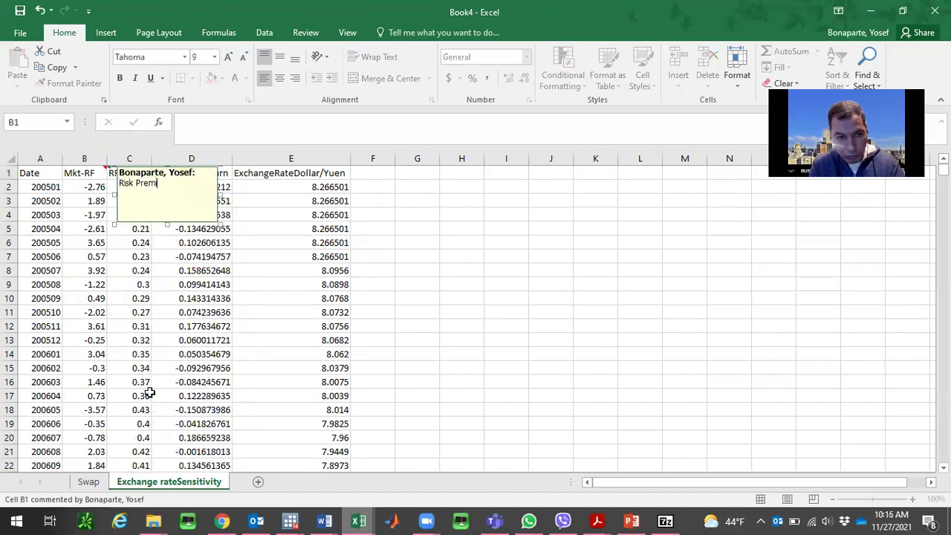
left_click(370, 328)
left_click(138, 175)
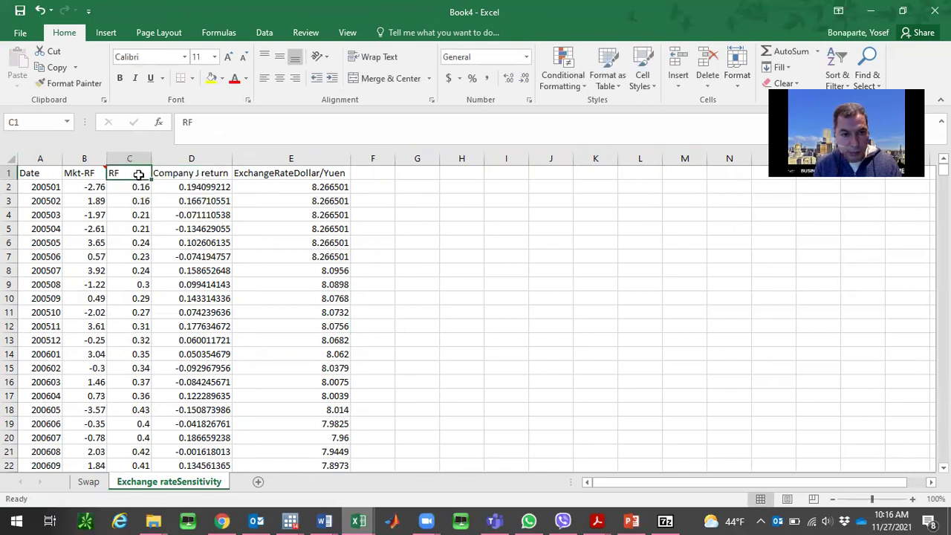
right_click(139, 176)
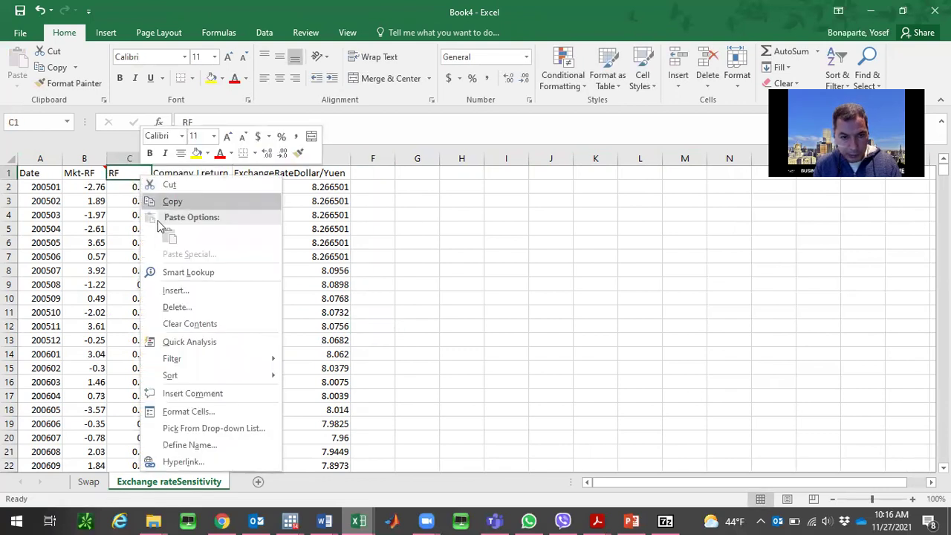
left_click(209, 395)
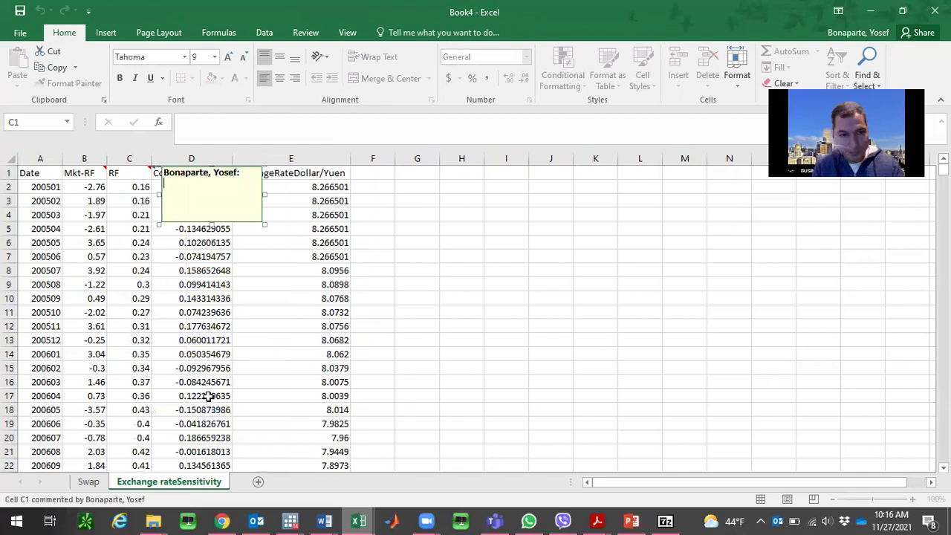
type("Risk free")
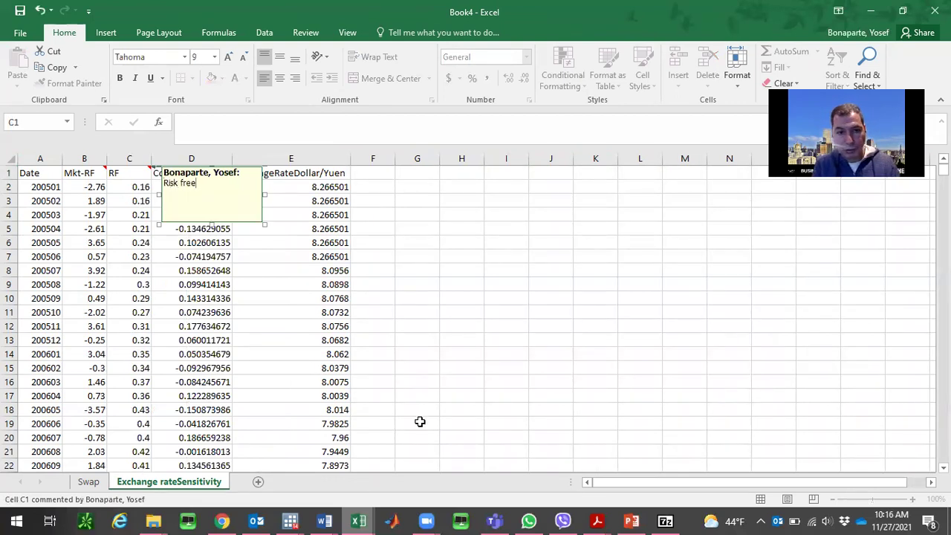
left_click(525, 355)
- Comment D1 as 'Company J return' and E1 as 'Yuan Dollar Exchange rate'
right_click(213, 176)
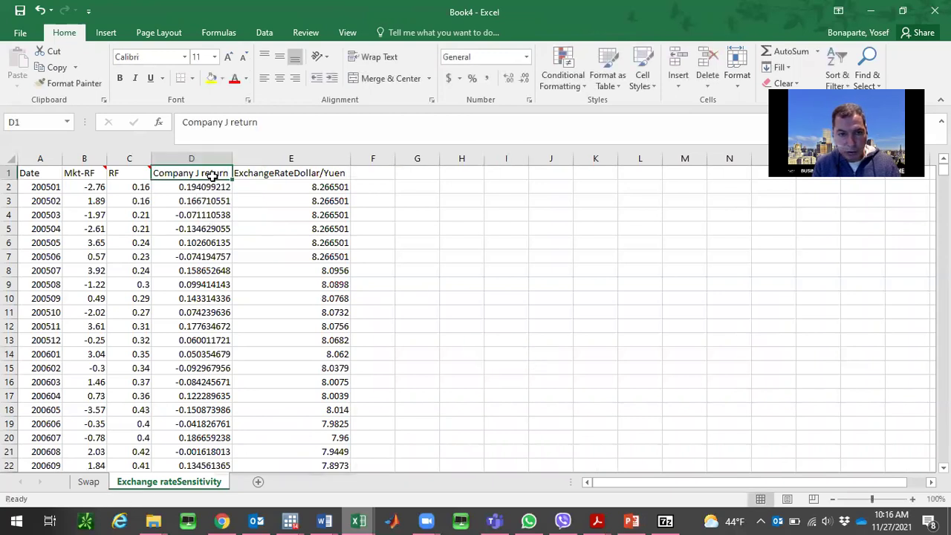
left_click(265, 397)
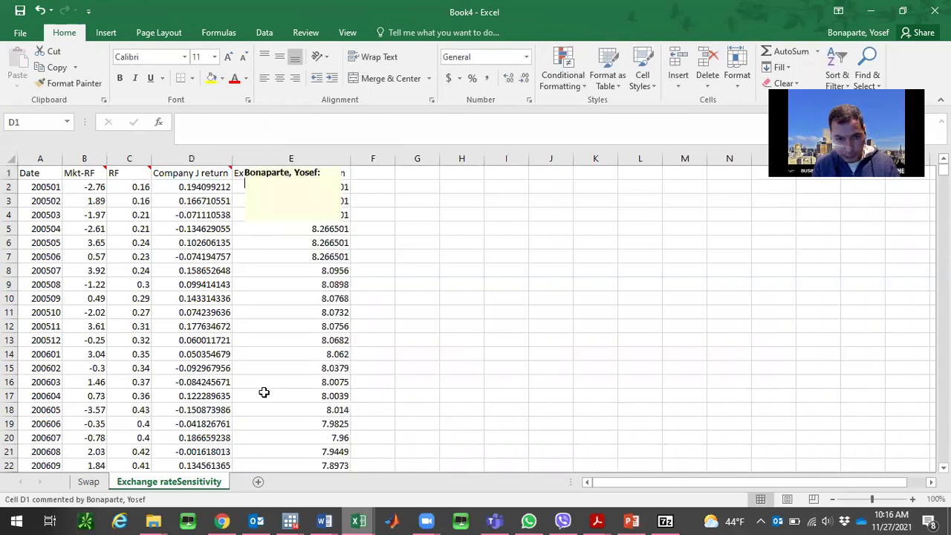
type("Company J return")
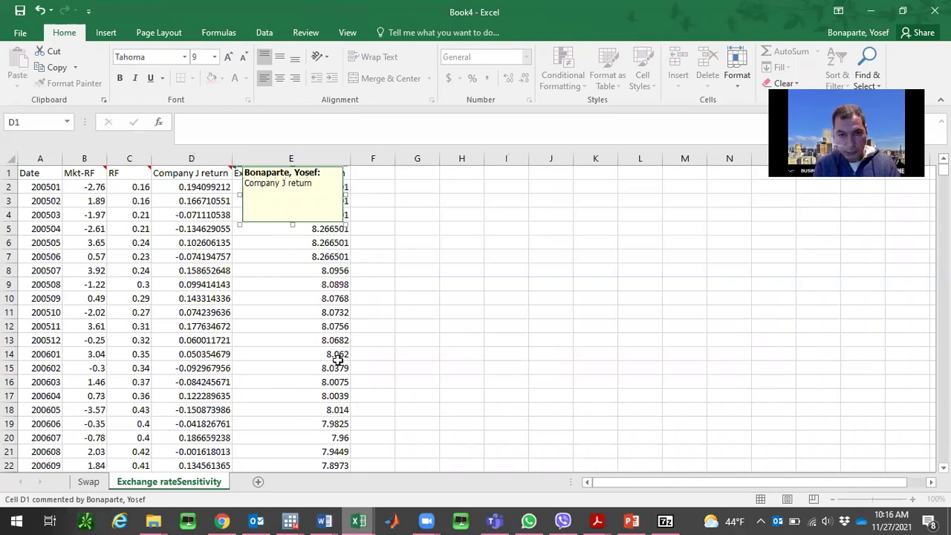
left_click(430, 309)
right_click(278, 174)
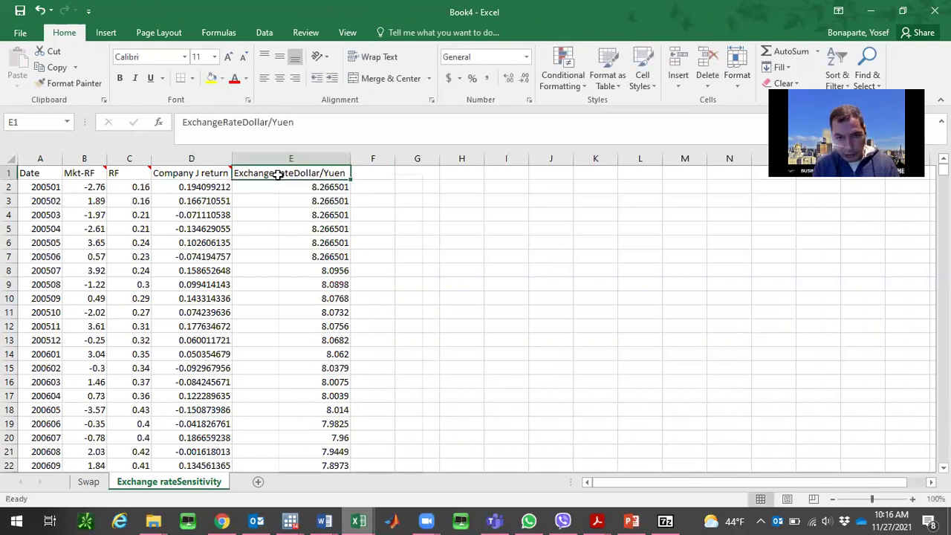
left_click(318, 394)
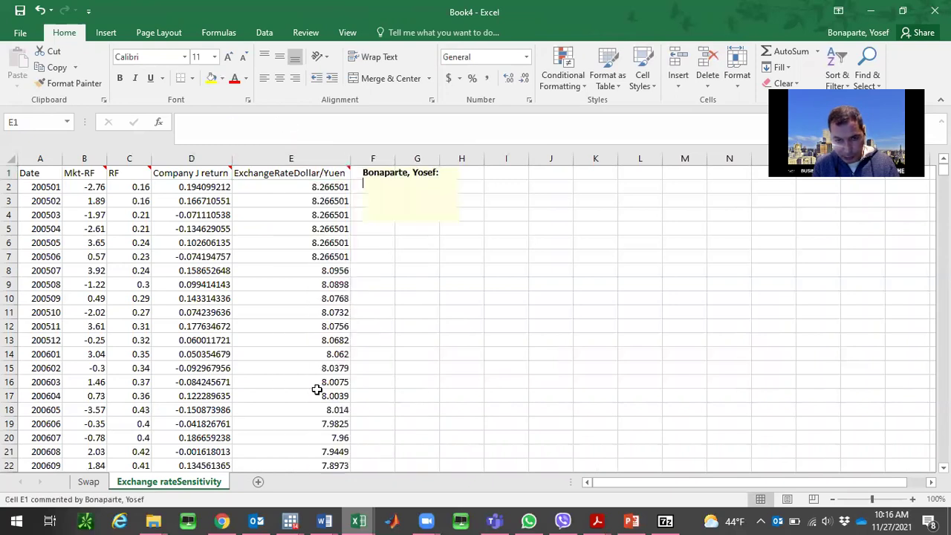
type("C")
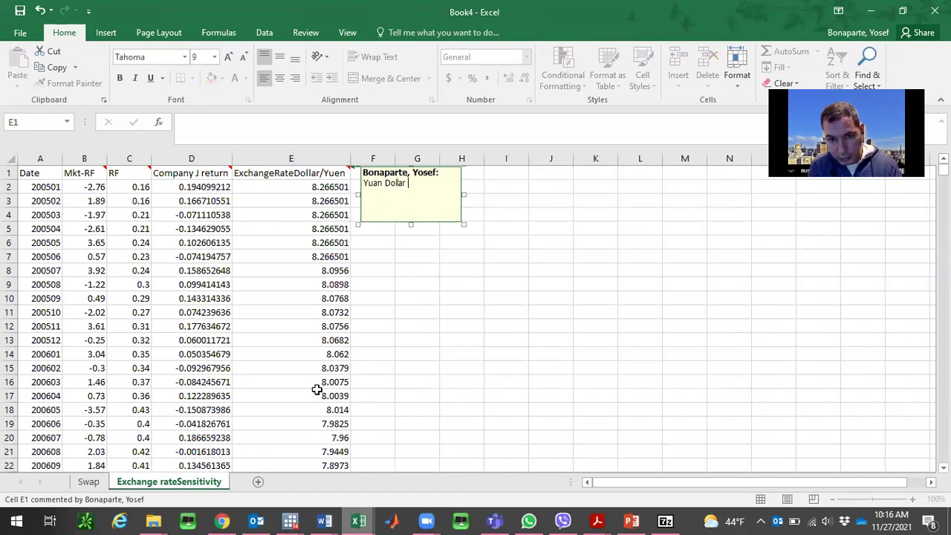
type("uan Dollar Exchange")
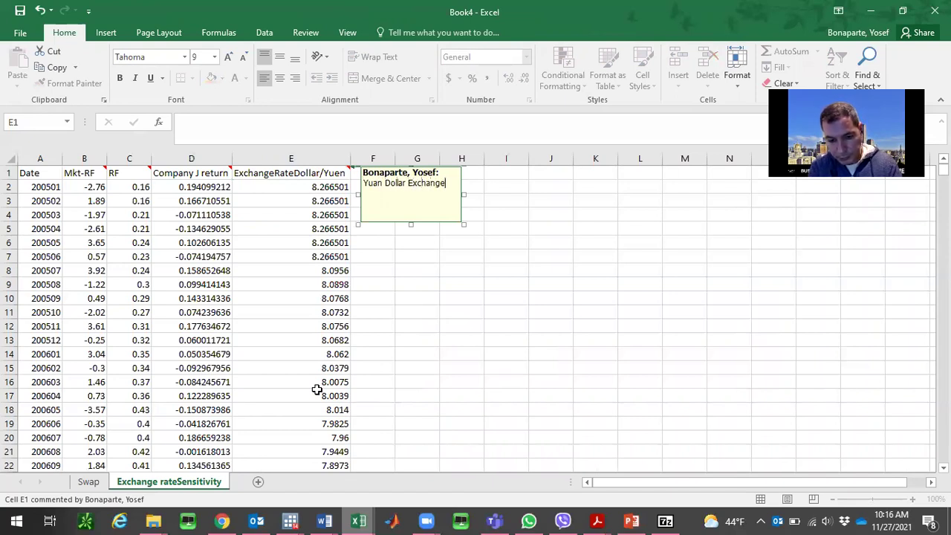
type(" rate")
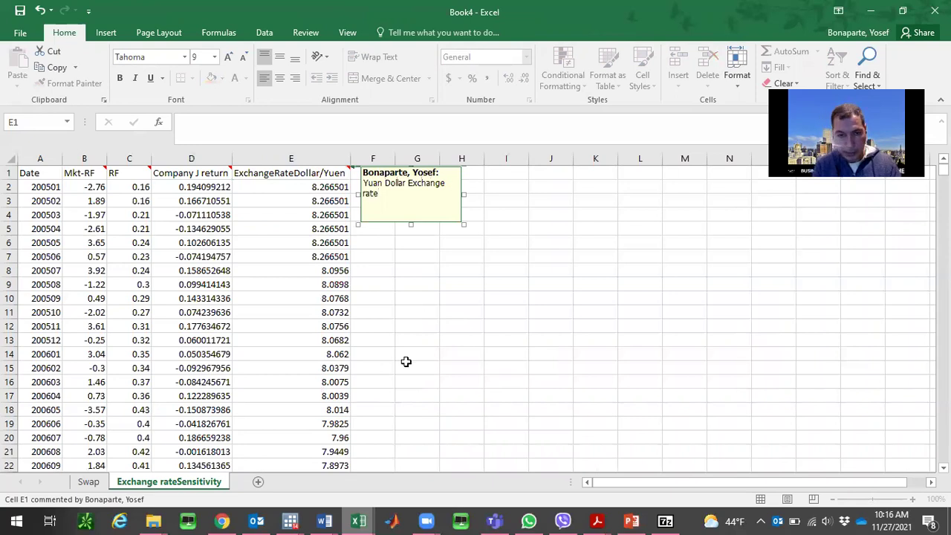
left_click(555, 361)
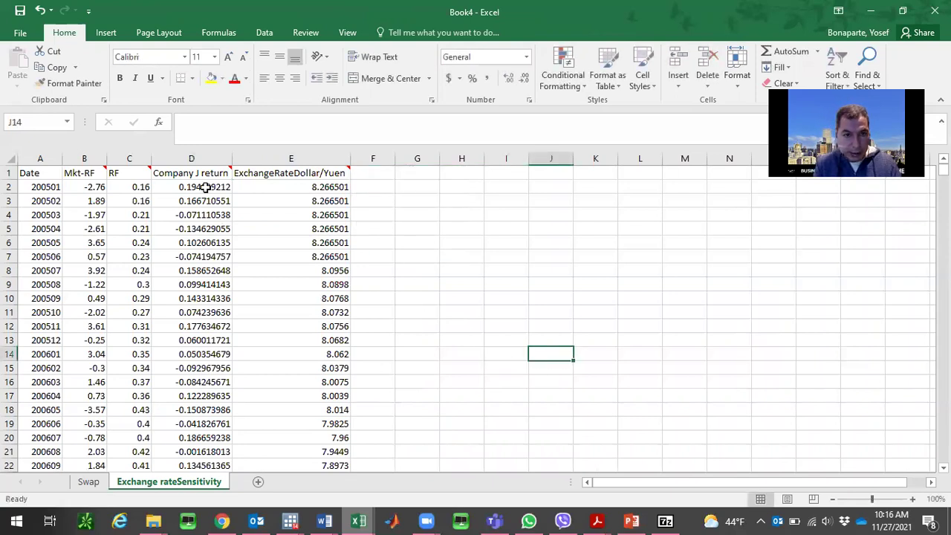
- Switch from Excel to the ExchangeRateSensitivity Word document
left_click(205, 188)
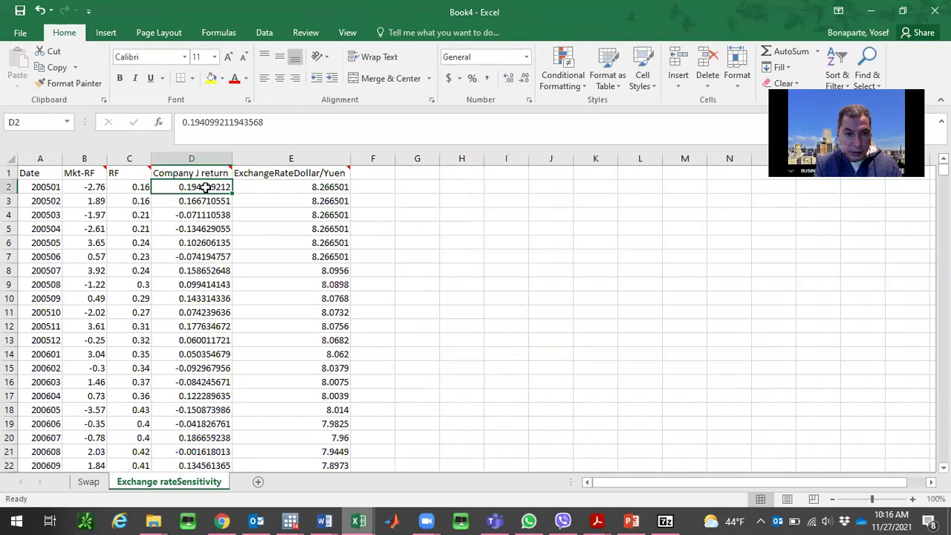
left_click(97, 183)
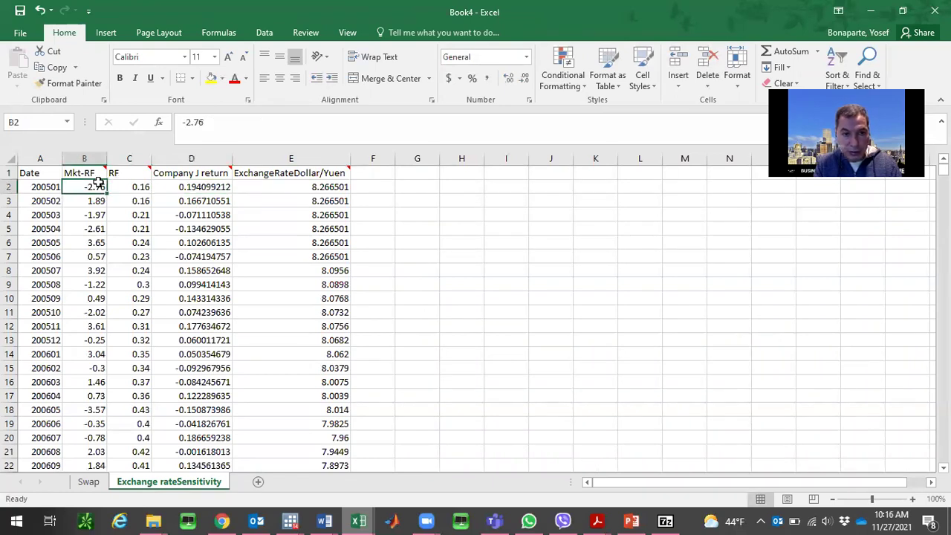
left_click(184, 185)
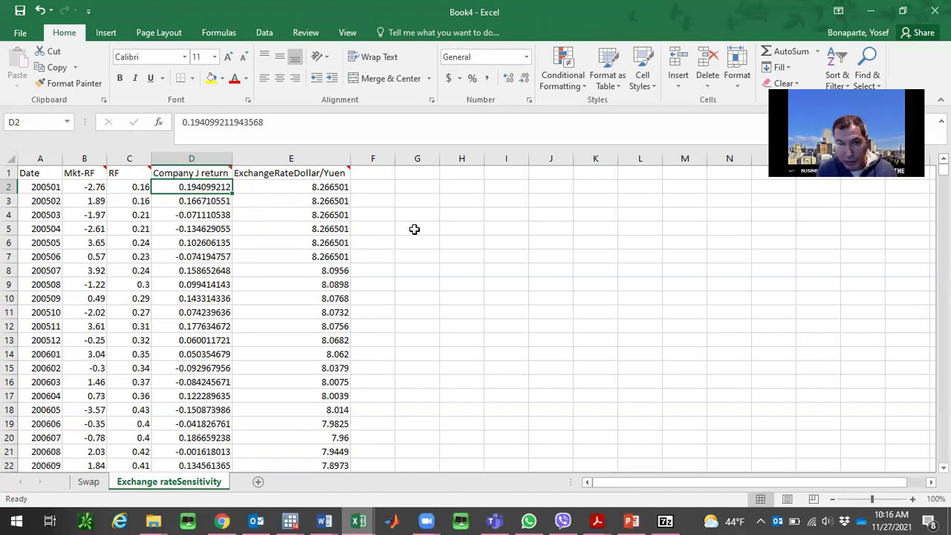
mouse_move(324, 521)
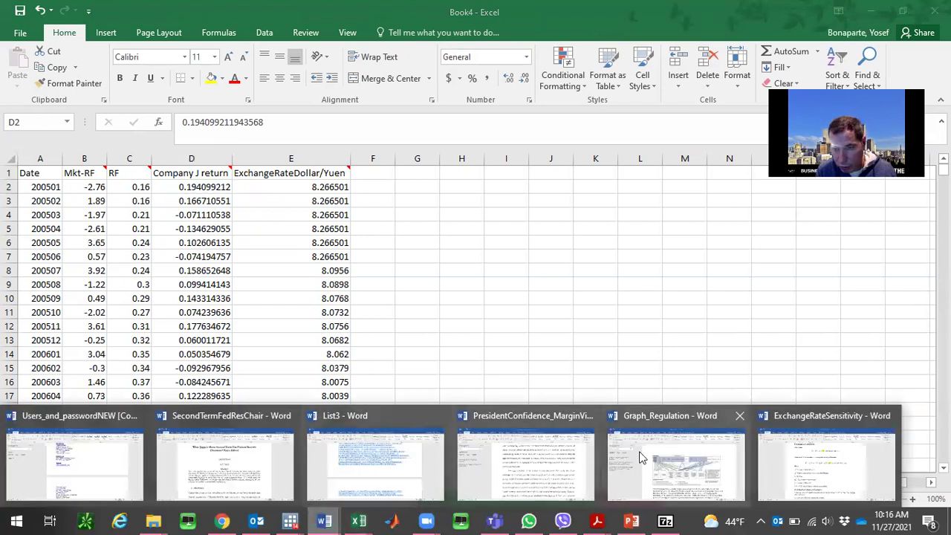
left_click(842, 471)
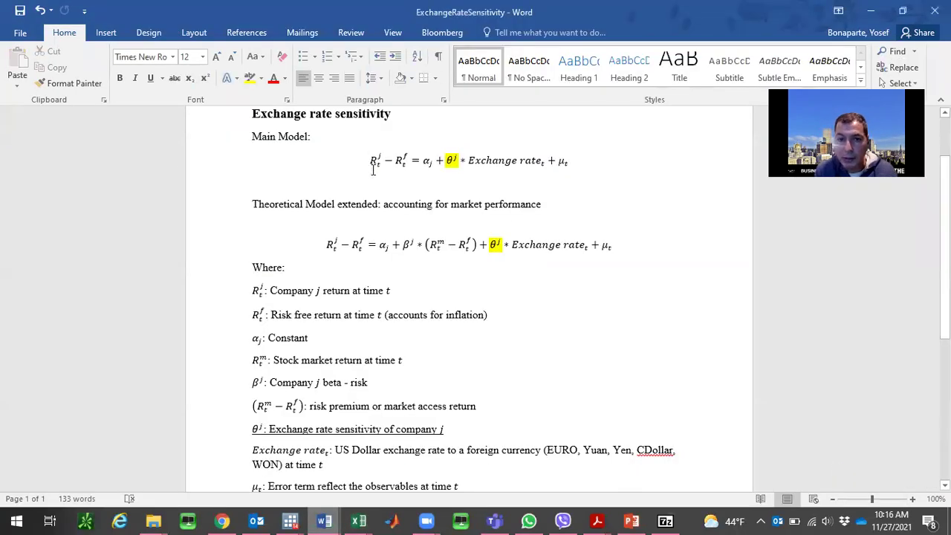
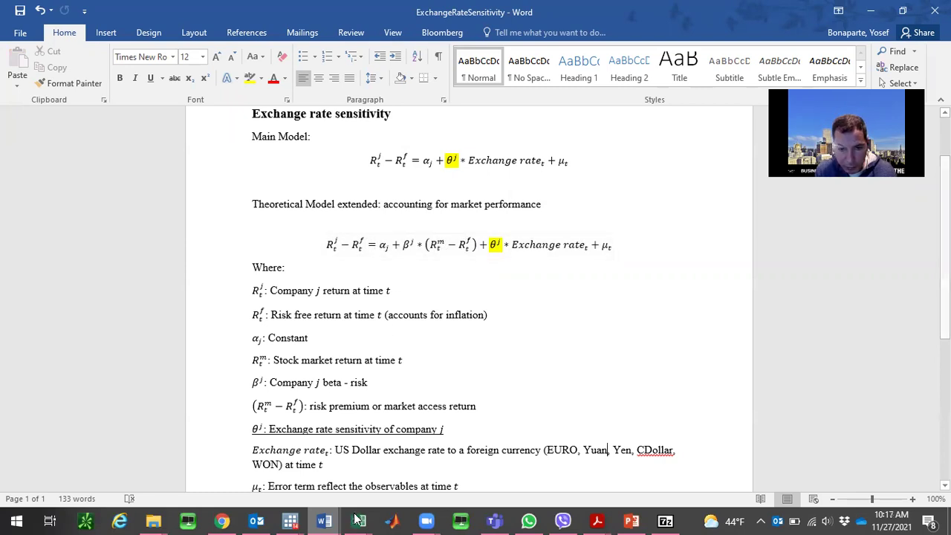
- Switch from Word to the Book4 Excel workbook and show its File Info page
mouse_move(358, 520)
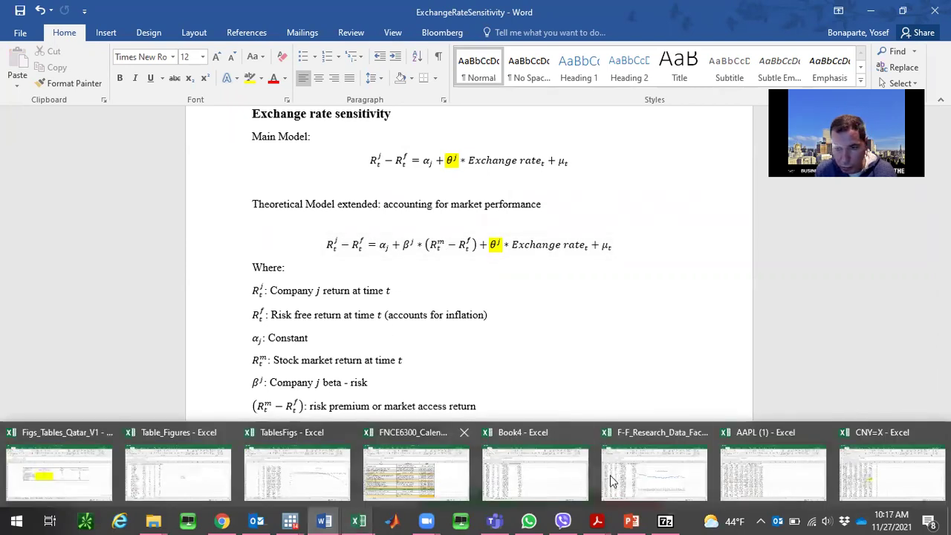
left_click(534, 468)
left_click(34, 32)
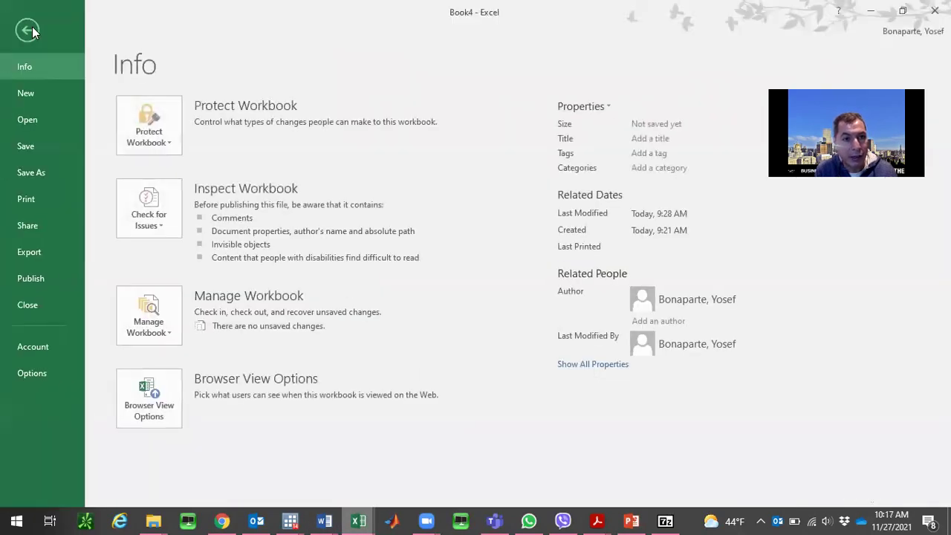
- In Save As, browse to Documents > CUclasses > Fall2021 > FNCE6300 > Videos > ExchangeRate
left_click(29, 172)
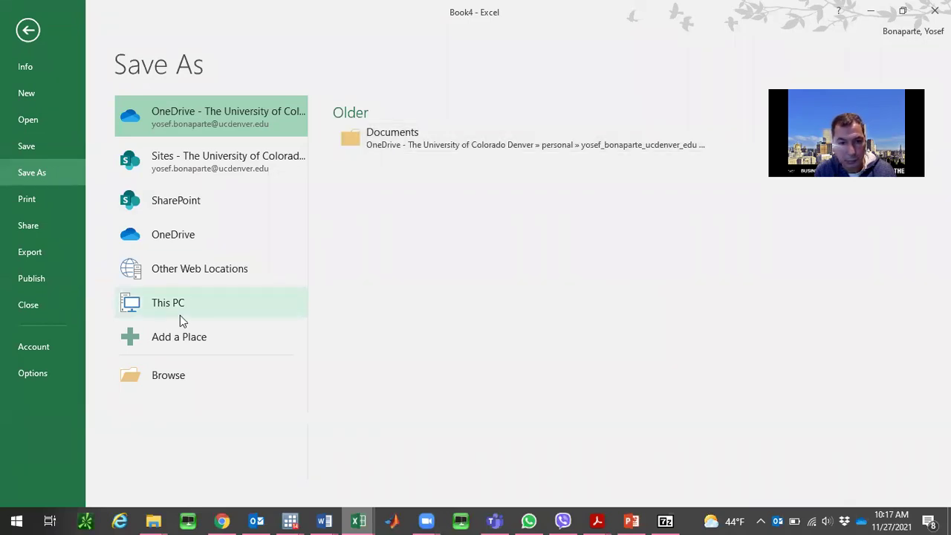
left_click(435, 141)
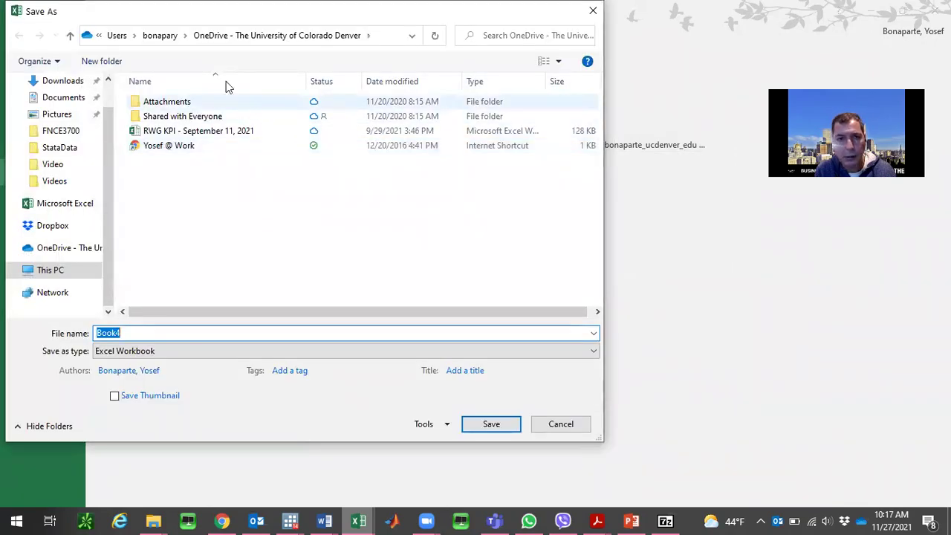
left_click(63, 97)
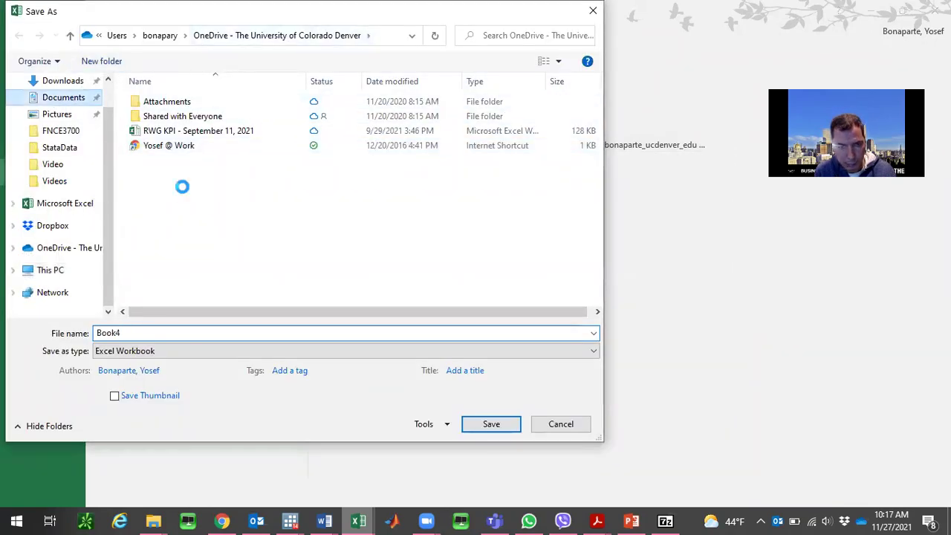
left_click(184, 191)
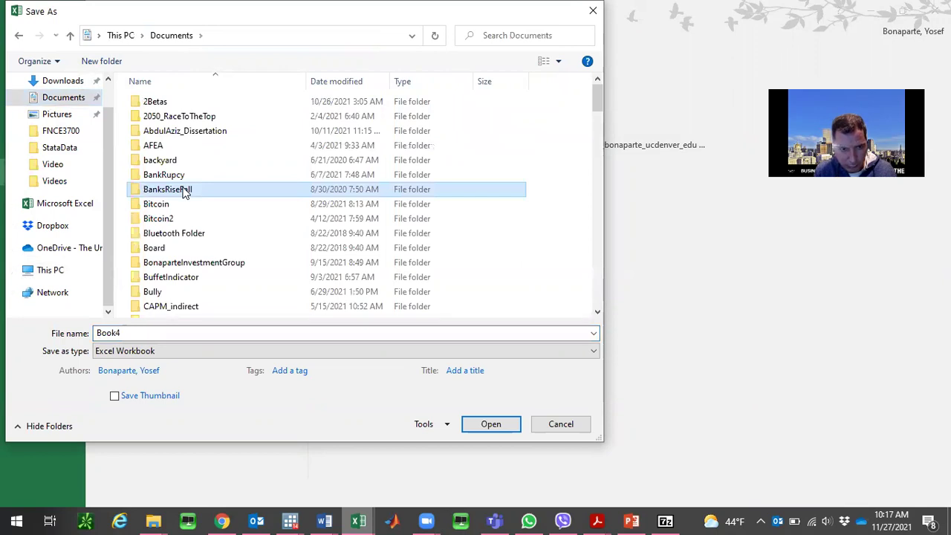
key("Down")
key("Down")
key("Down")
key("Down")
key("Down")
key("Down")
key("Down")
key("Down")
key("Down")
key("Down")
key("Down")
key("Down")
key("Down")
key("Down")
key("Down")
key("Down")
key("Down")
key("Down")
key("Down")
key("Down")
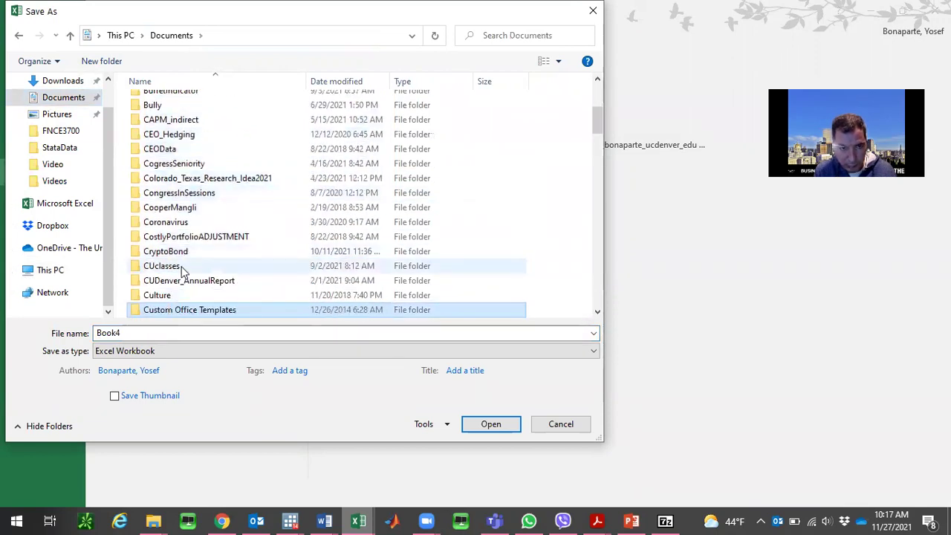
double_click(182, 269)
left_click(198, 162)
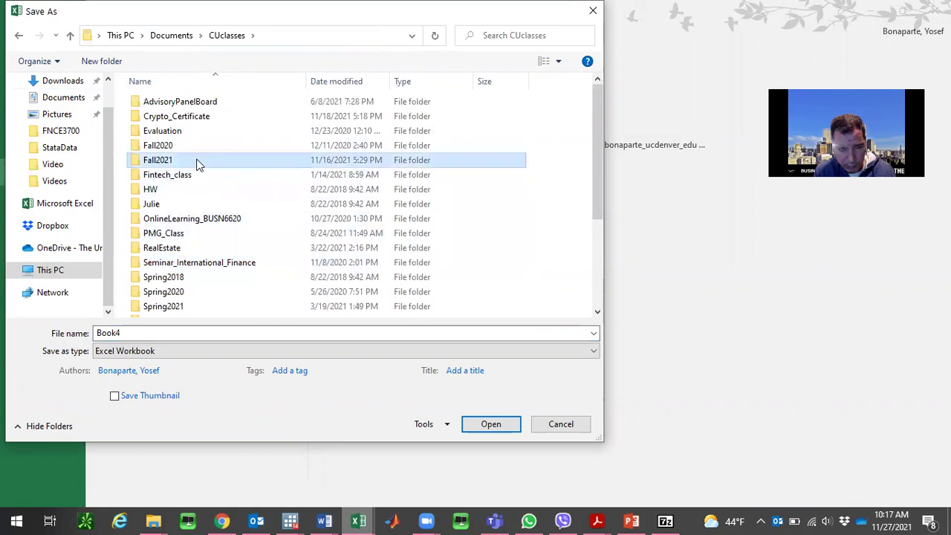
double_click(198, 162)
double_click(198, 162)
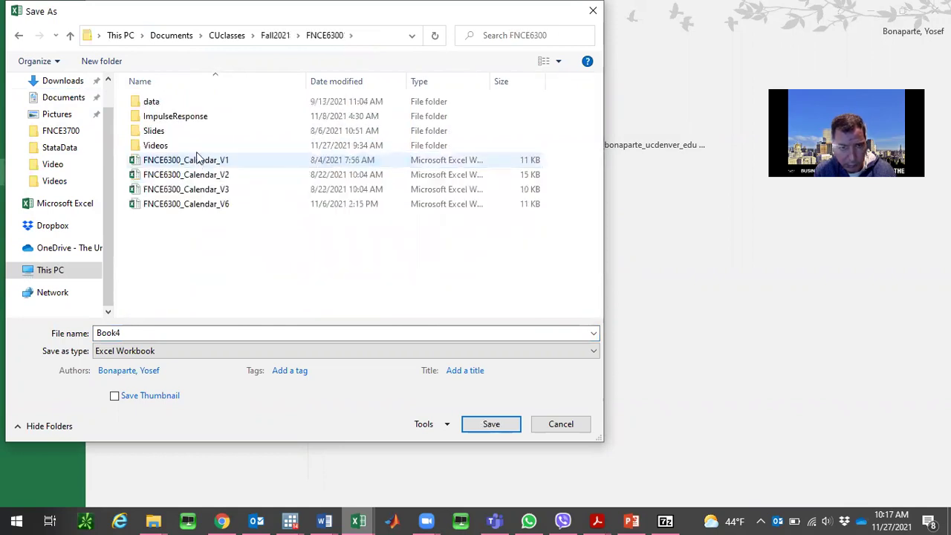
double_click(201, 141)
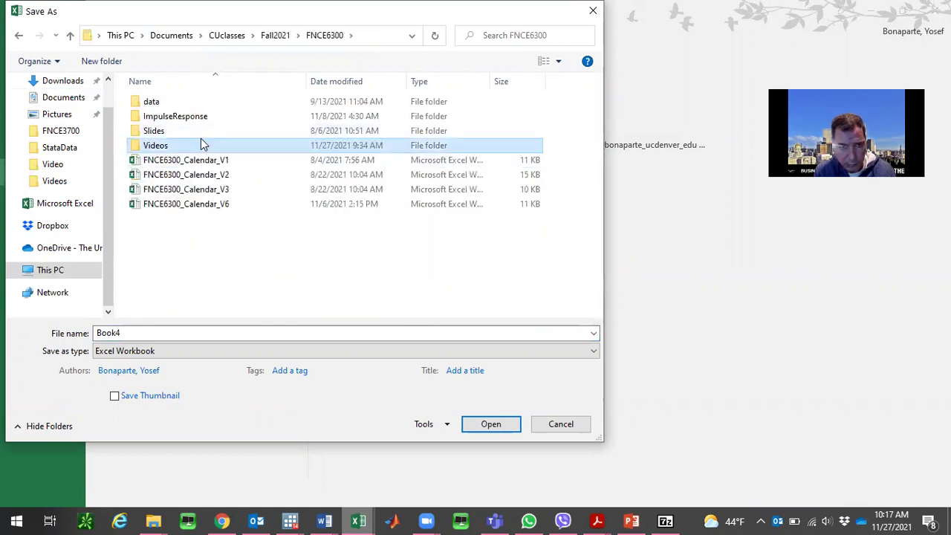
double_click(200, 104)
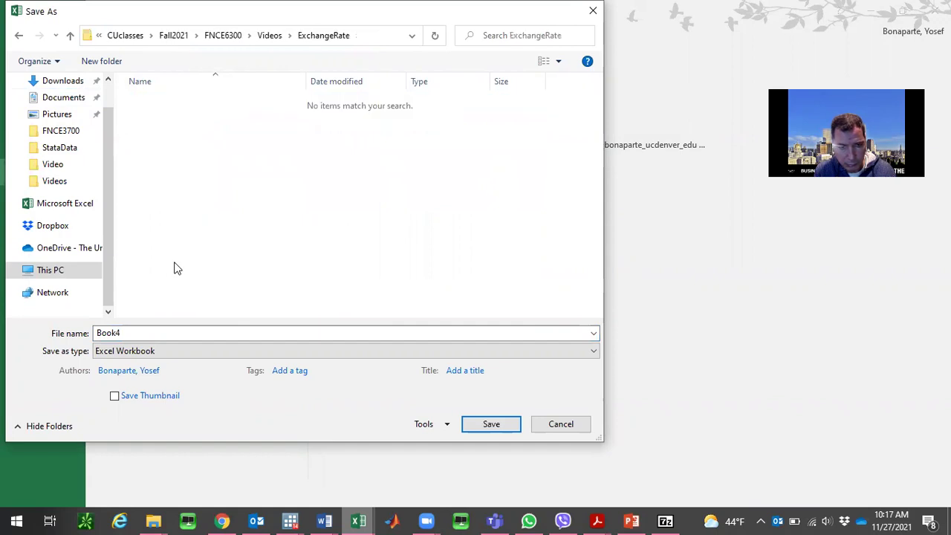
- Save the workbook there under the name DateExchangeRates
double_click(165, 333)
type("Ex")
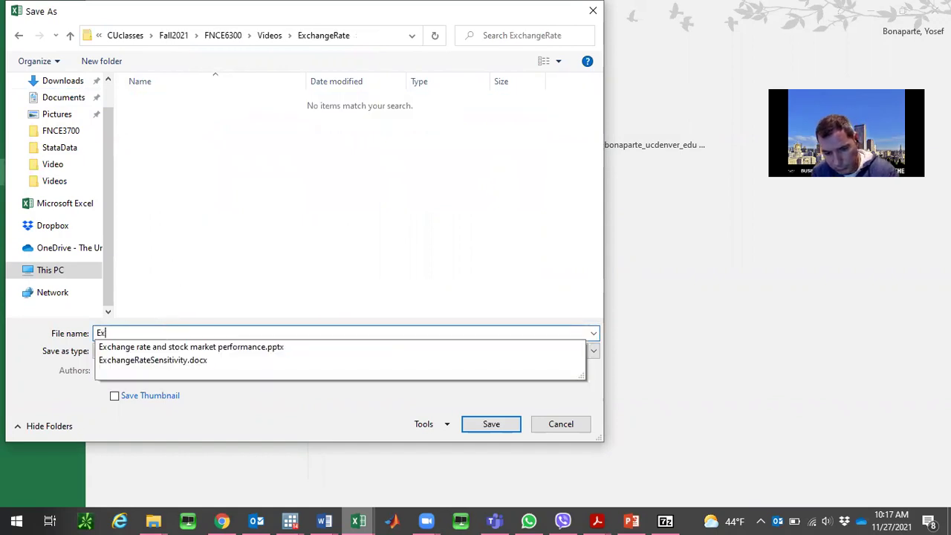
key("BackSpace")
key("BackSpace")
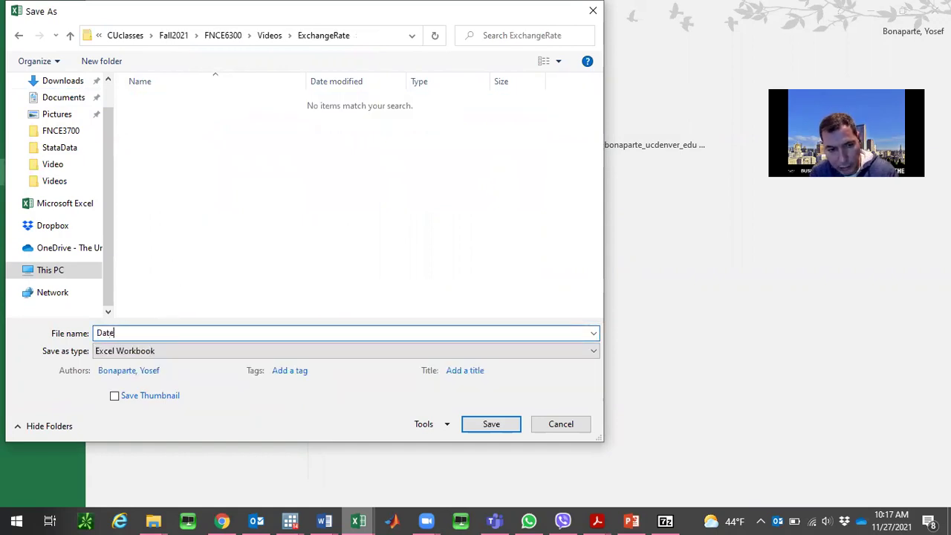
type("DateExchangeRates")
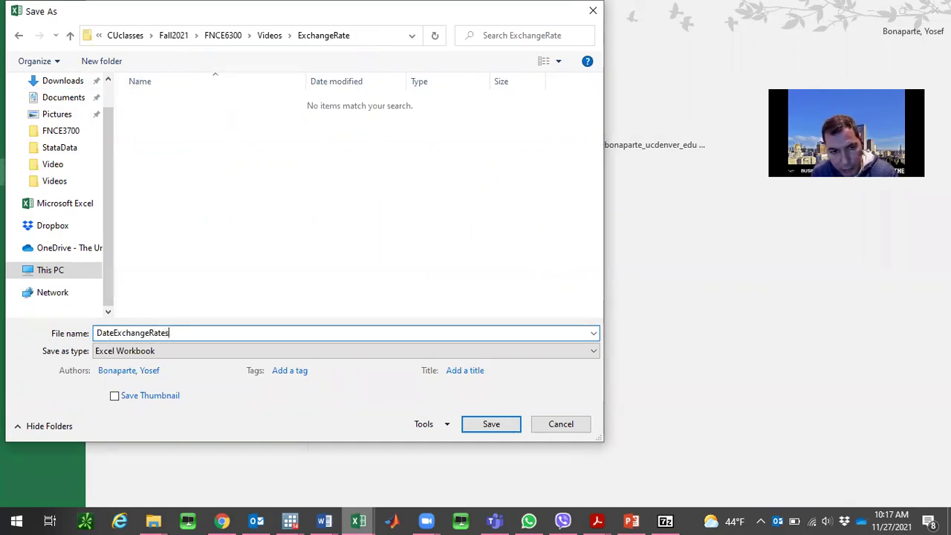
key("Return")
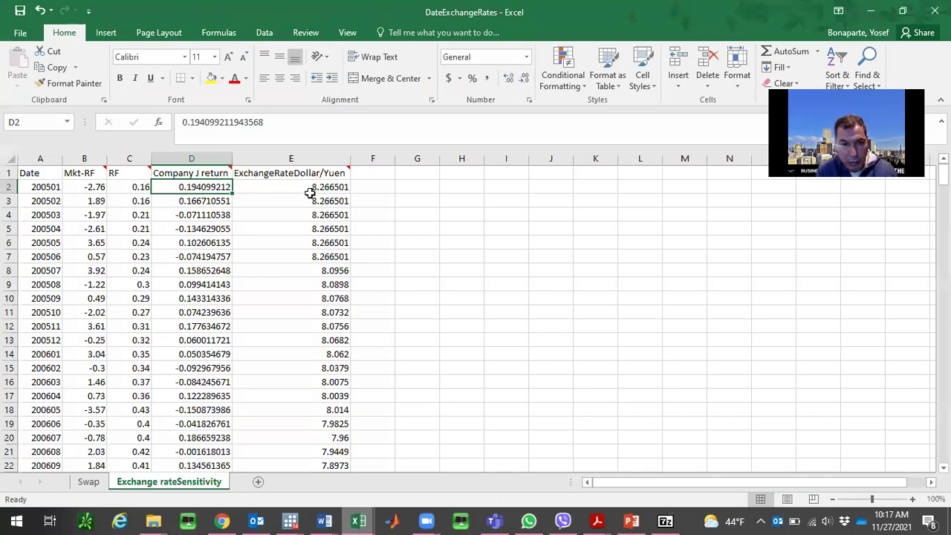
- Consult the ExchangeRateSensitivity Word document, then return to the workbook's RF column
mouse_move(325, 520)
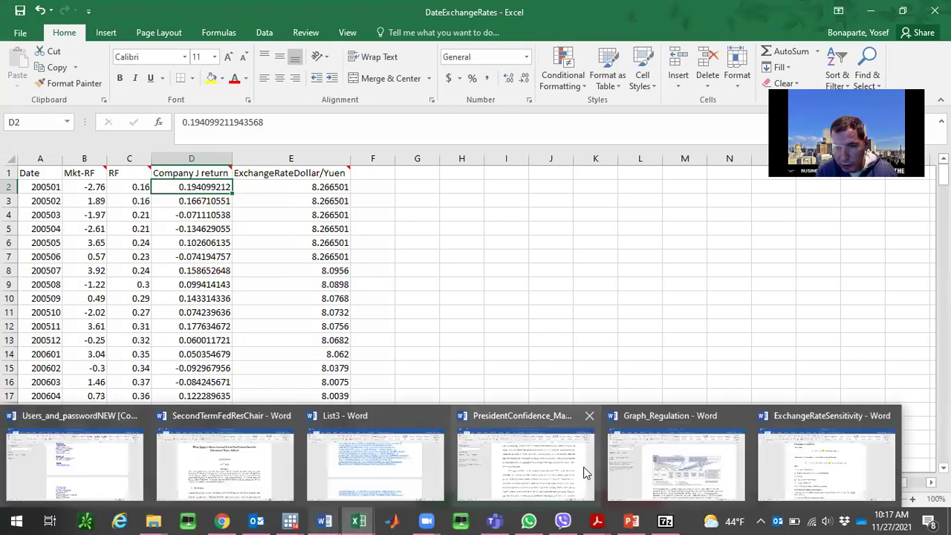
left_click(764, 461)
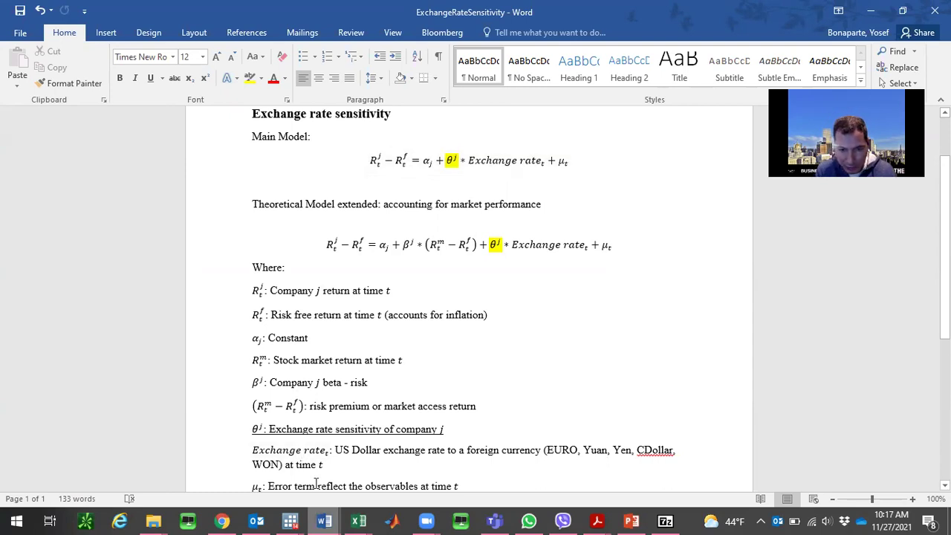
mouse_move(358, 520)
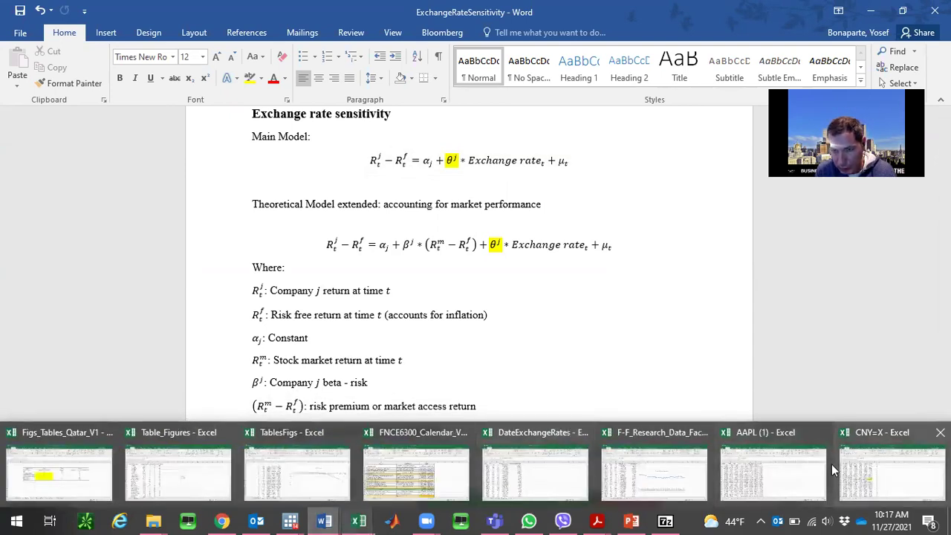
left_click(569, 457)
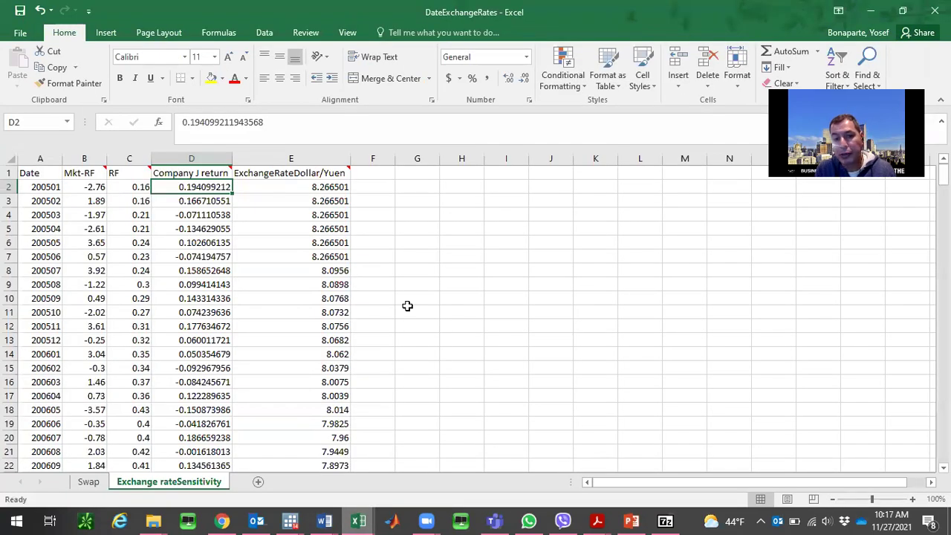
left_click(132, 174)
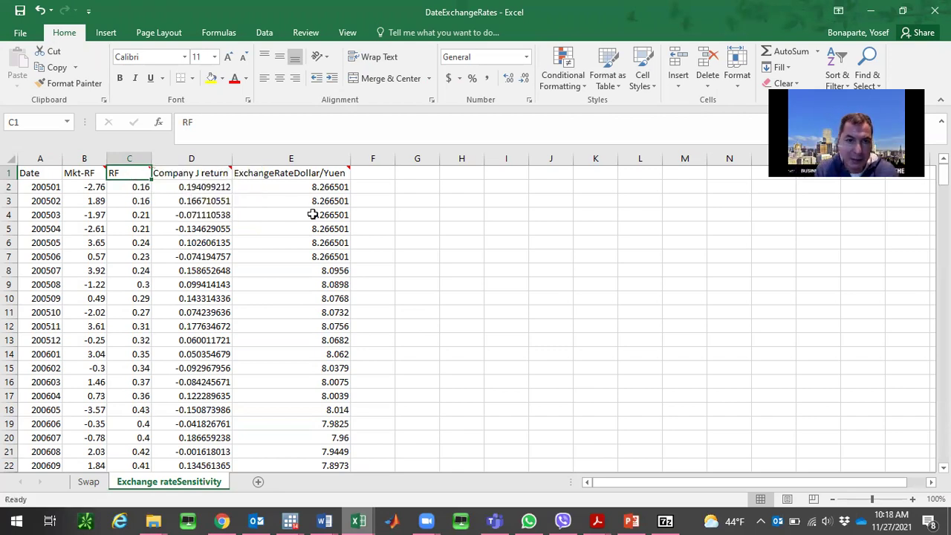
- Center every cell on the sheet both horizontally and vertically
left_click(12, 160)
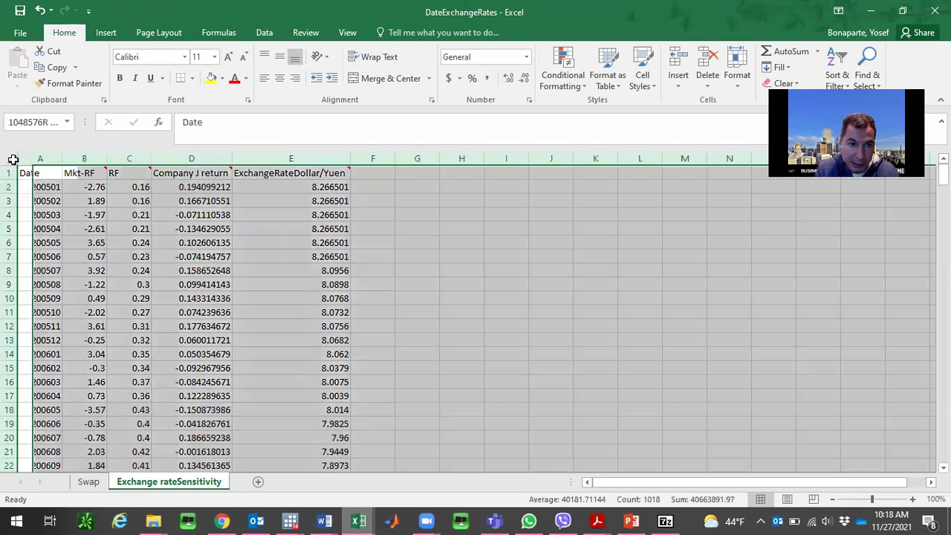
left_click(279, 78)
left_click(280, 60)
left_click(138, 213)
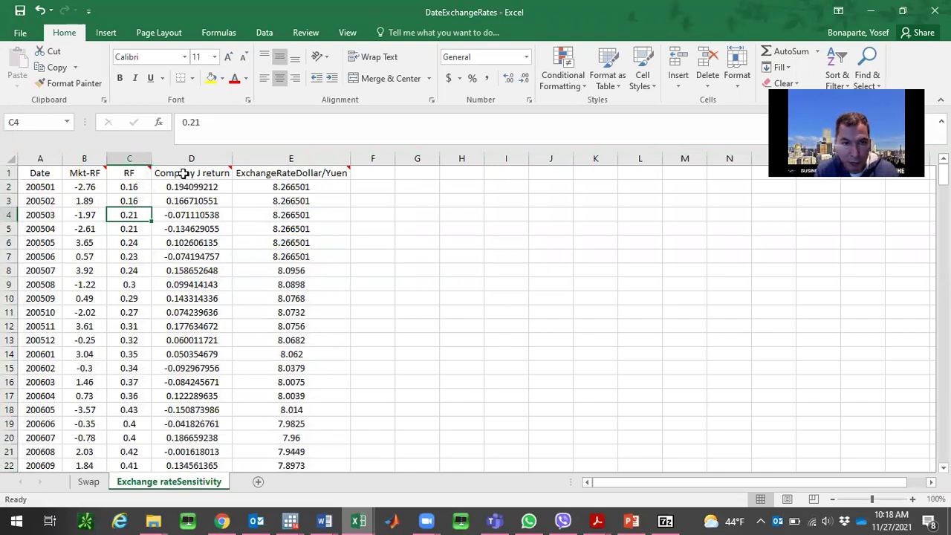
- Insert a new column E headed Y=Rj-Rf
left_click(239, 158)
right_click(239, 158)
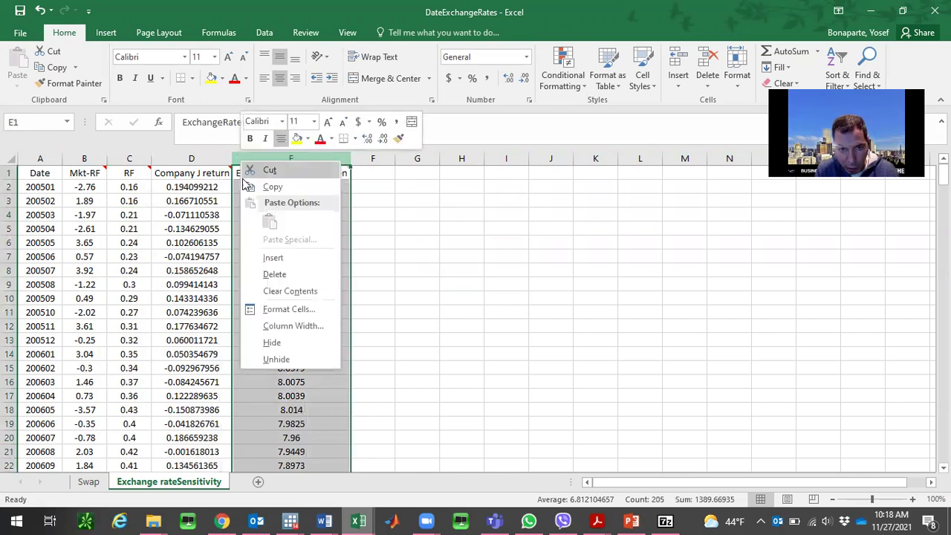
left_click(266, 257)
left_click(262, 179)
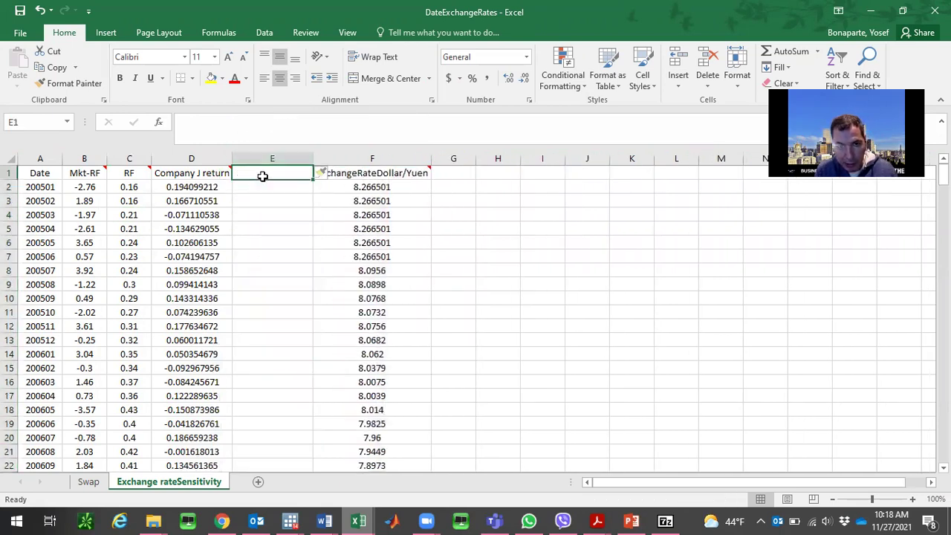
type("Y=")
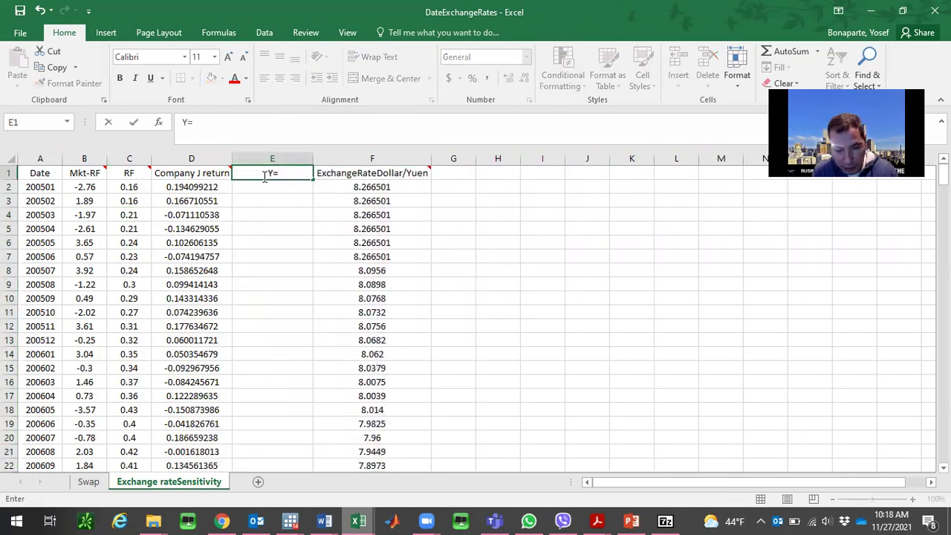
type("Rj-Rf")
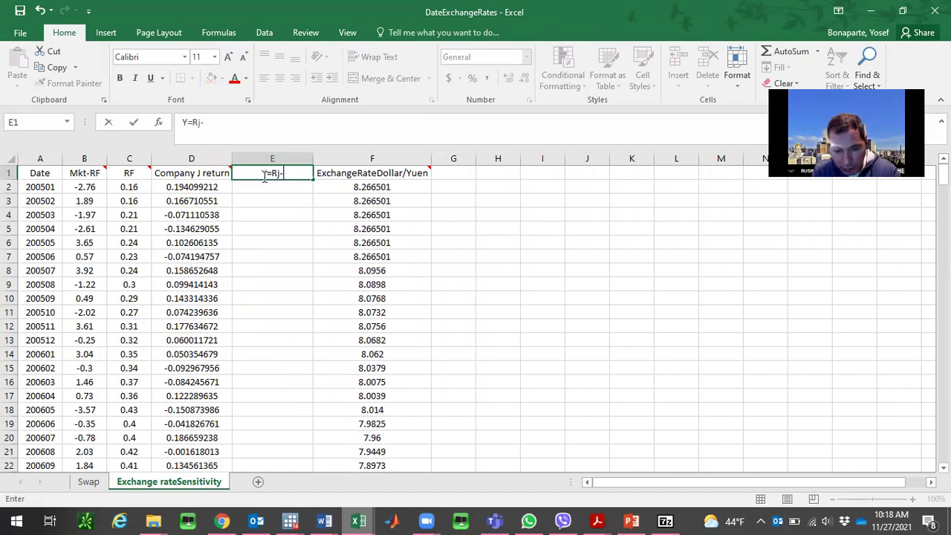
key("Return")
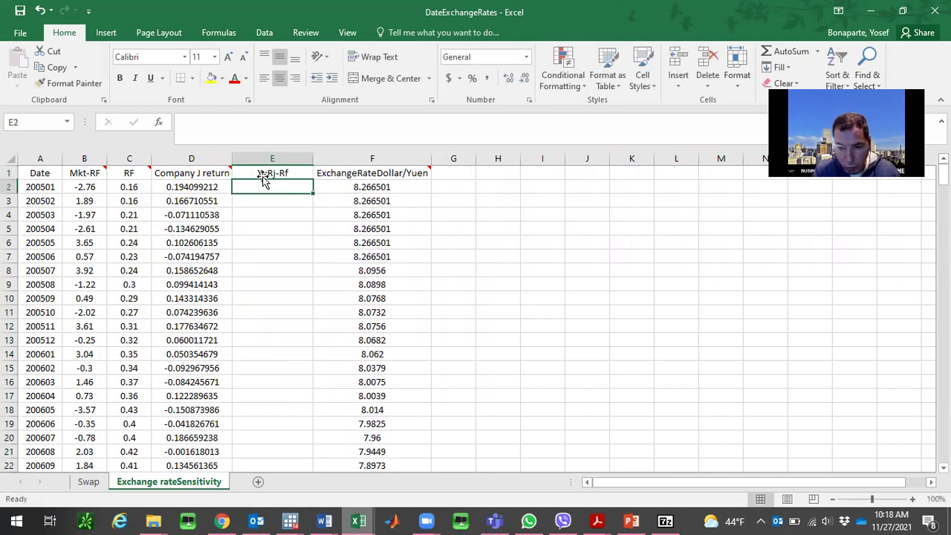
- Enter =D2-(C2/100) in E2 and fill it down column E
type("=")
left_click(212, 186)
type("-(")
left_click(138, 188)
type("/100)")
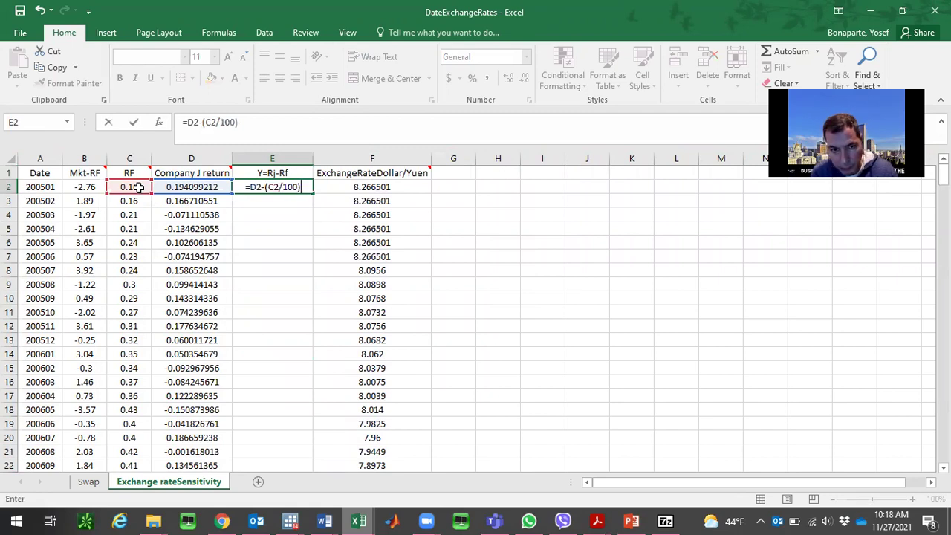
key("Return")
left_click(253, 185)
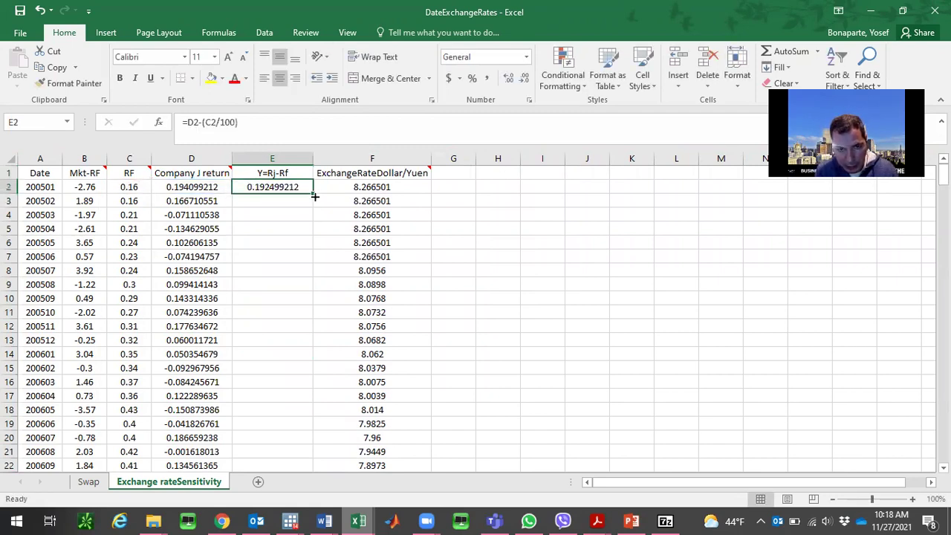
double_click(312, 193)
- Insert a new column F headed X1=Rm-Rf
left_click(341, 158)
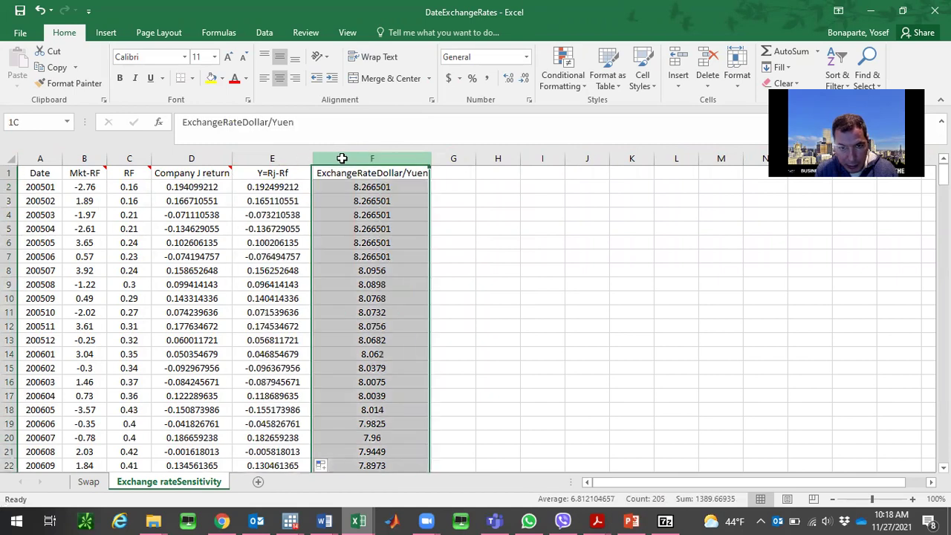
right_click(343, 159)
left_click(375, 256)
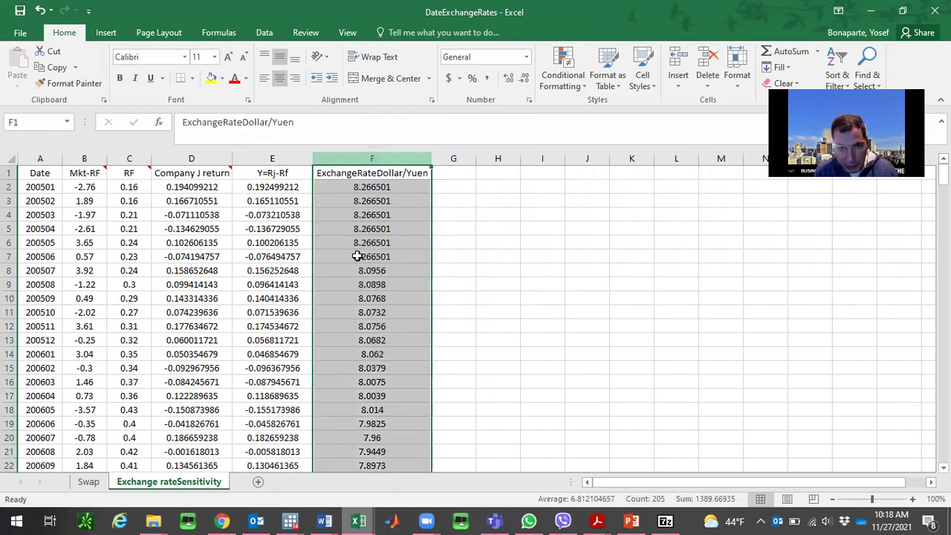
type("X1=Rm-Rf")
key("Return")
- Enter =B2/100 in F2 and fill it down column F
type("=")
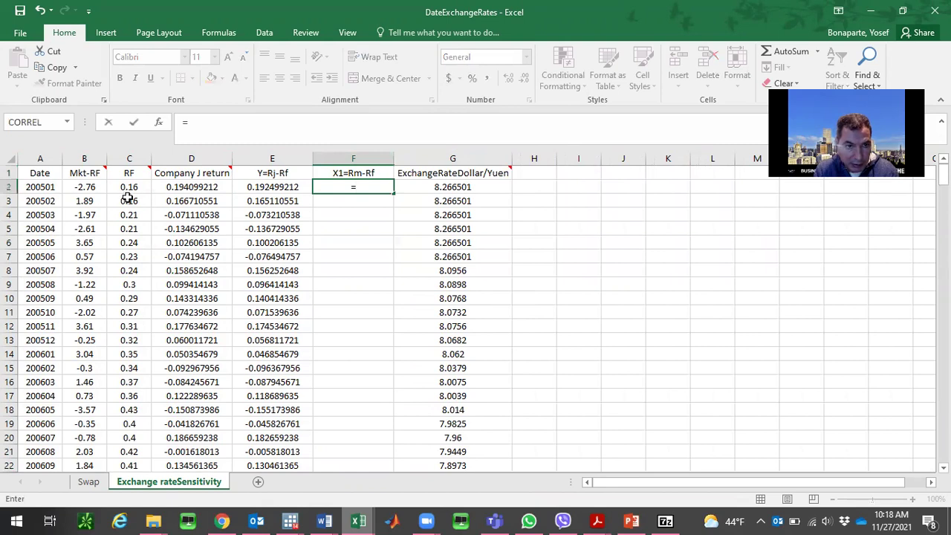
left_click(100, 186)
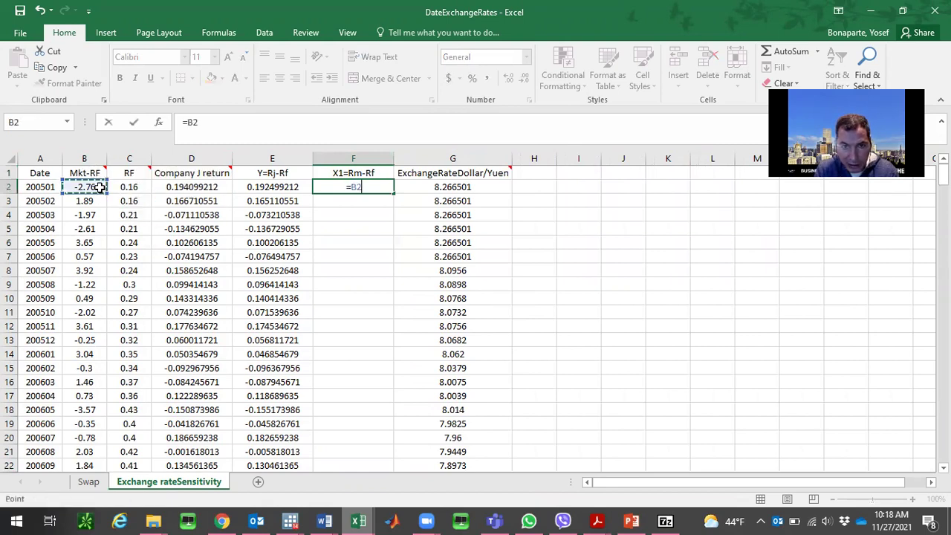
type("/100")
key("Return")
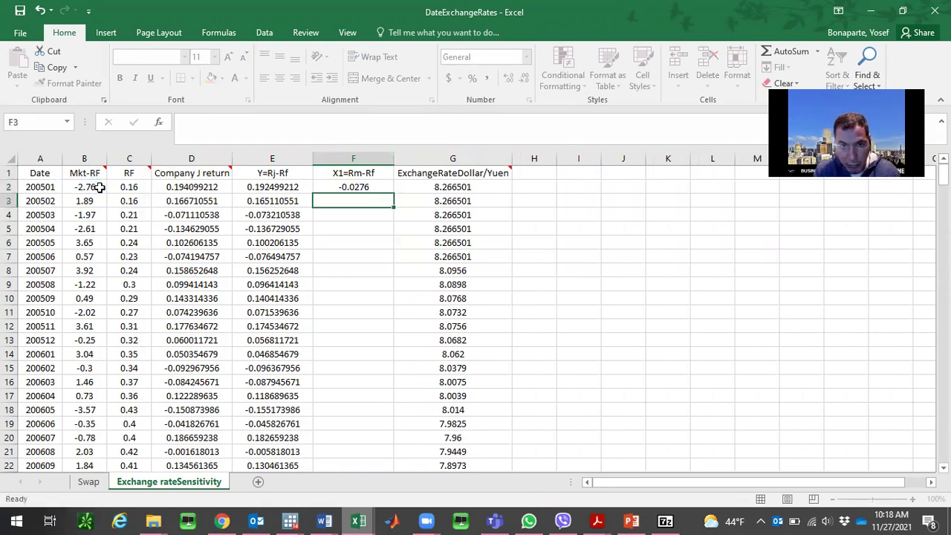
left_click(357, 187)
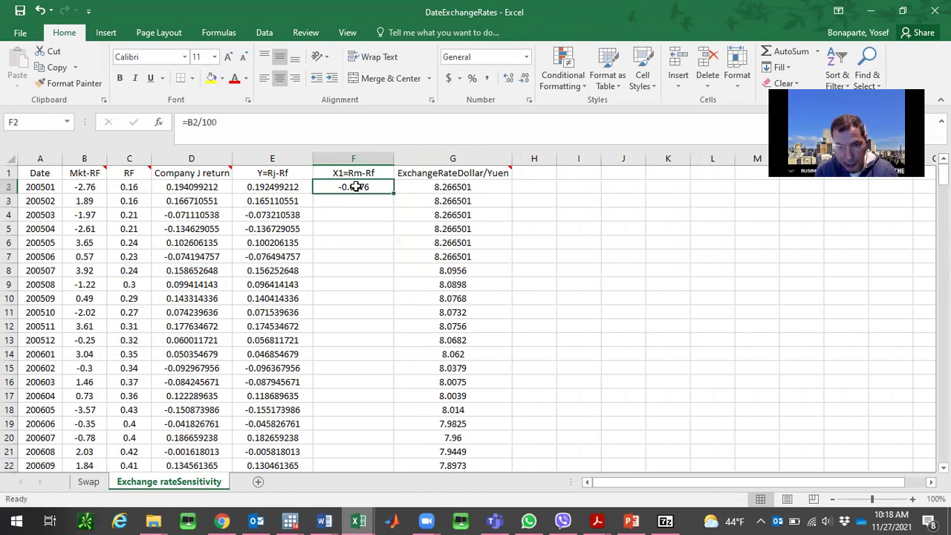
double_click(396, 191)
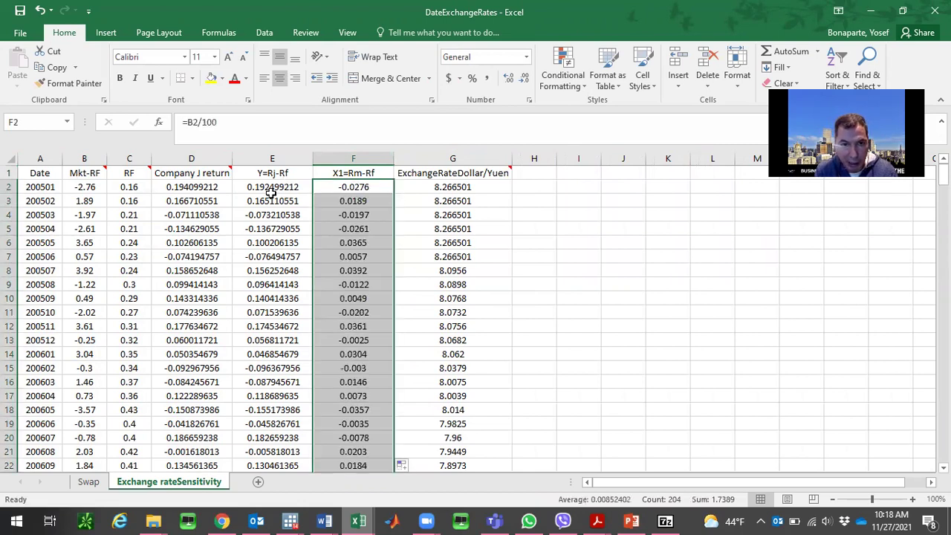
left_click(467, 186)
left_click(461, 174)
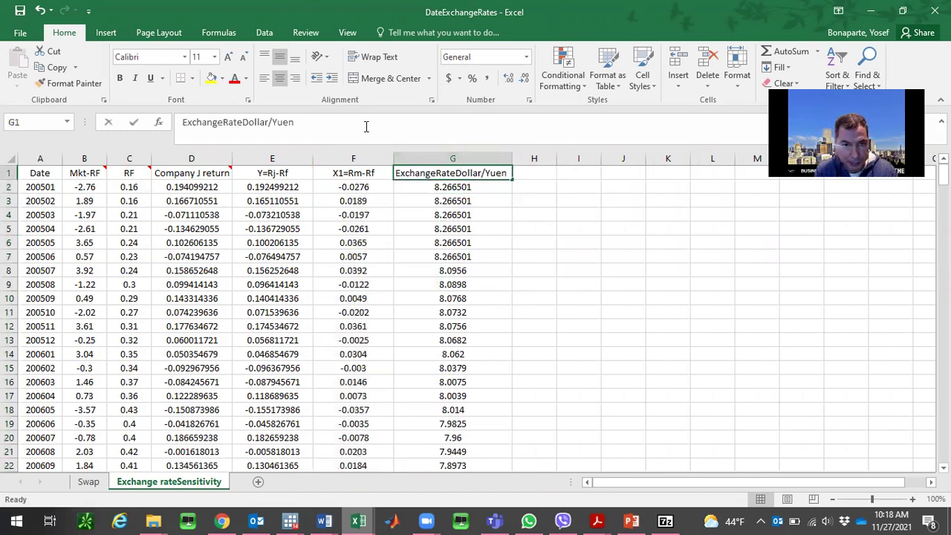
- Rename G1 to X2=ExchangeRateDollar/Yuan, autofit column G, and bring up the Word document
left_click(366, 126)
key("BackSpace")
type("a")
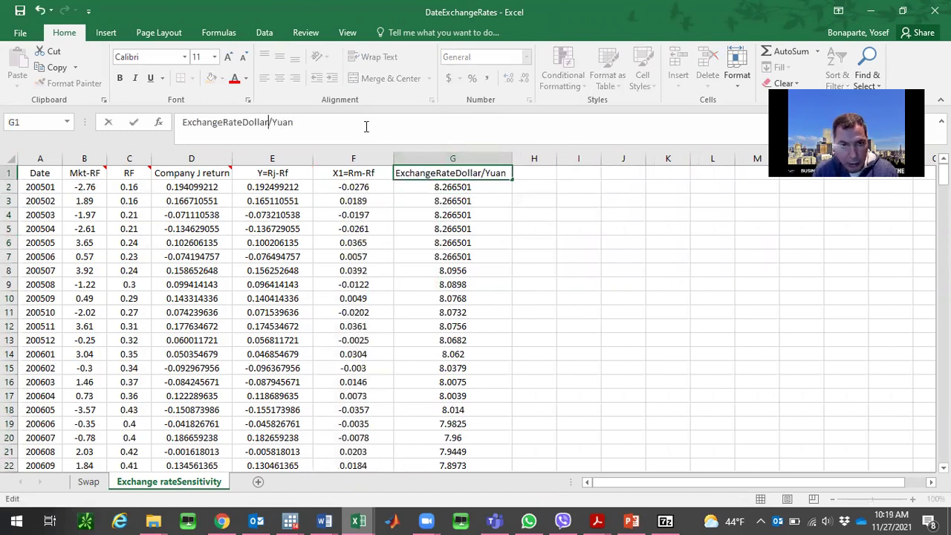
type("X2=")
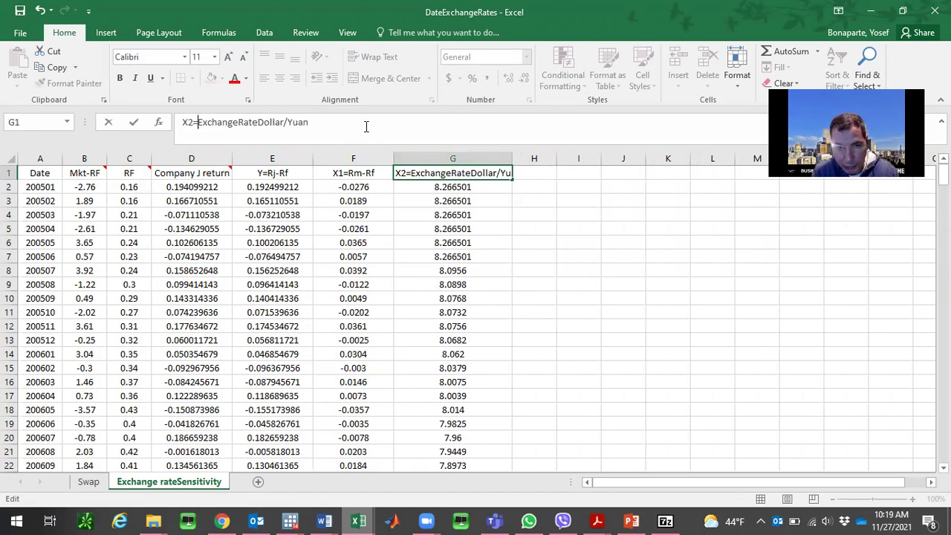
key("Return")
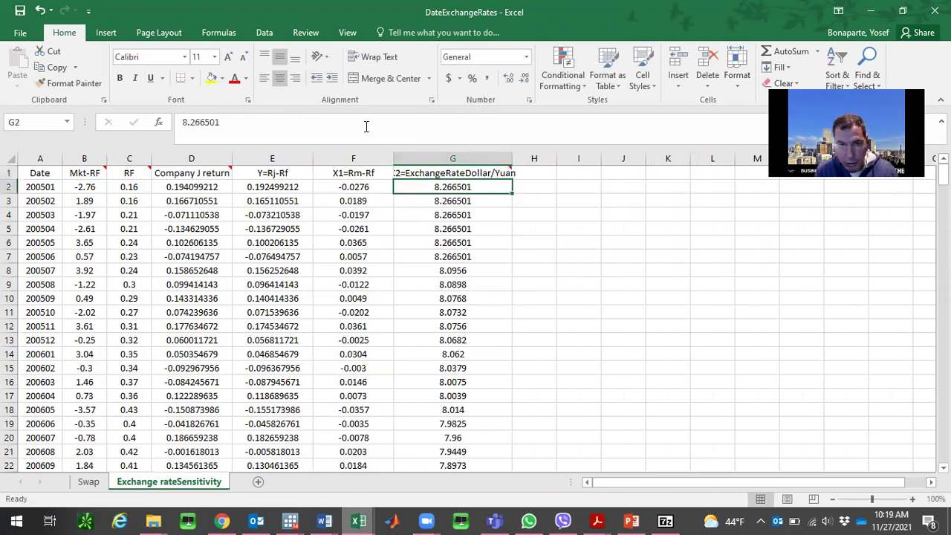
double_click(513, 158)
mouse_move(327, 520)
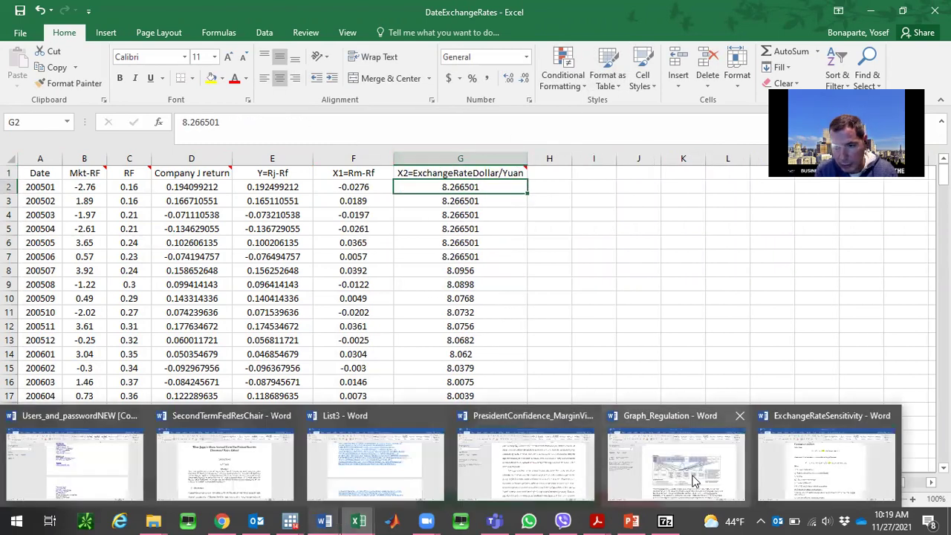
left_click(816, 470)
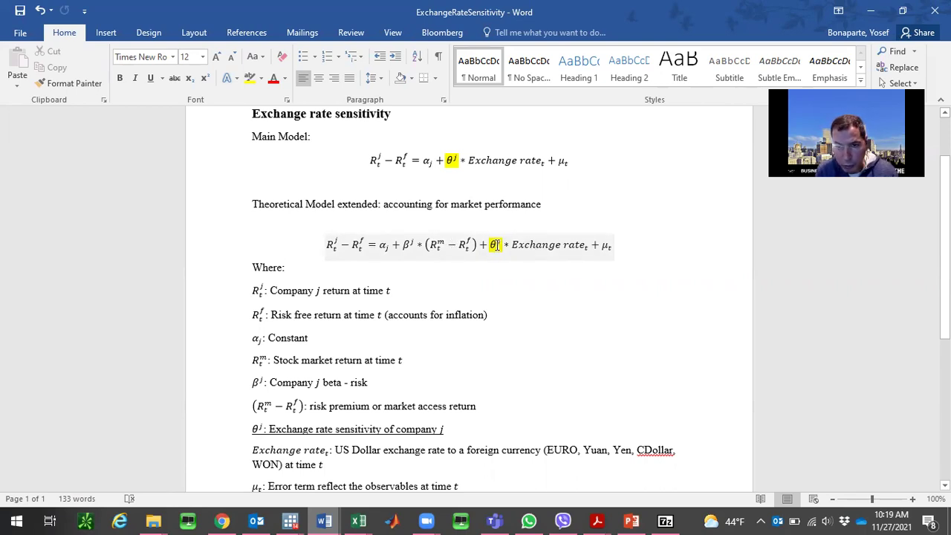
- Back in the workbook, browse the Insert, Home and Data tabs and Excel Options without changes
mouse_move(359, 521)
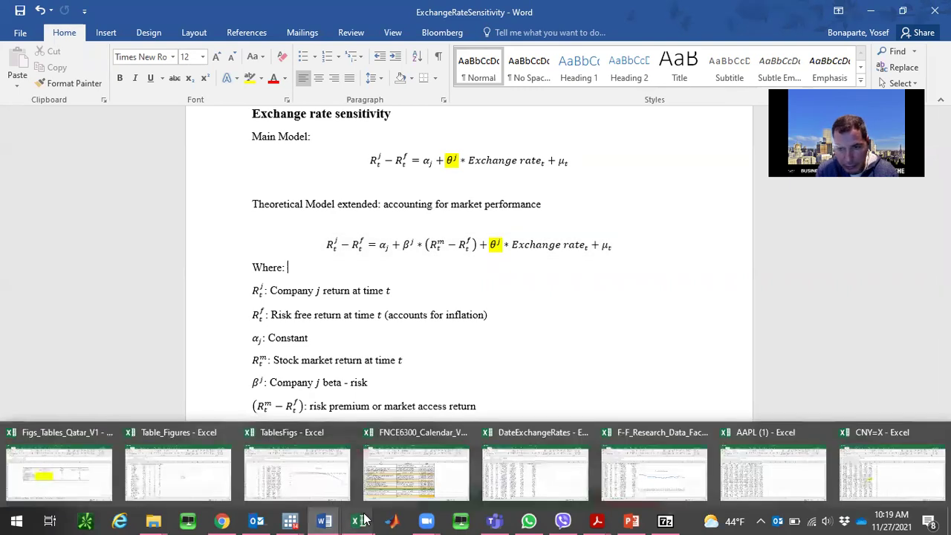
left_click(529, 465)
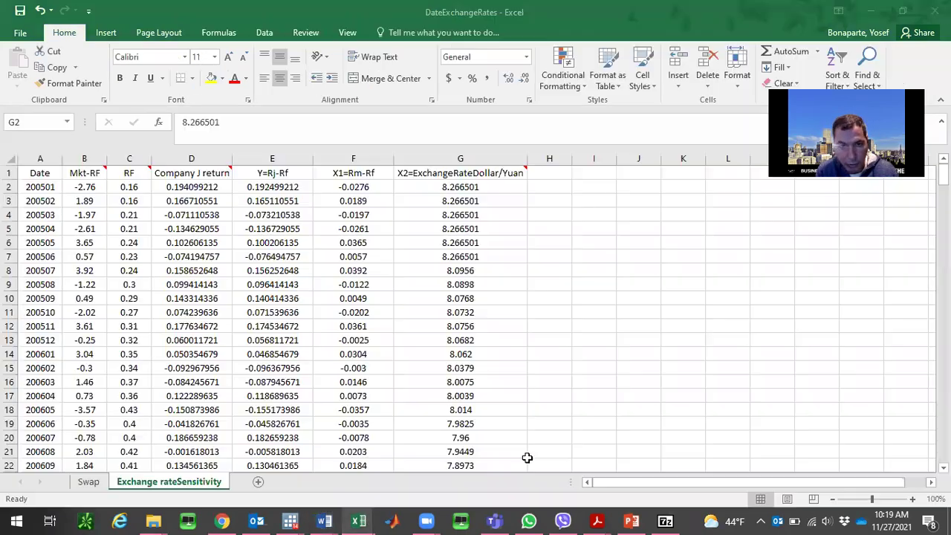
key("Down")
key("Down")
key("Down")
key("Down")
key("Down")
key("Down")
key("Down")
key("Down")
left_click(570, 232)
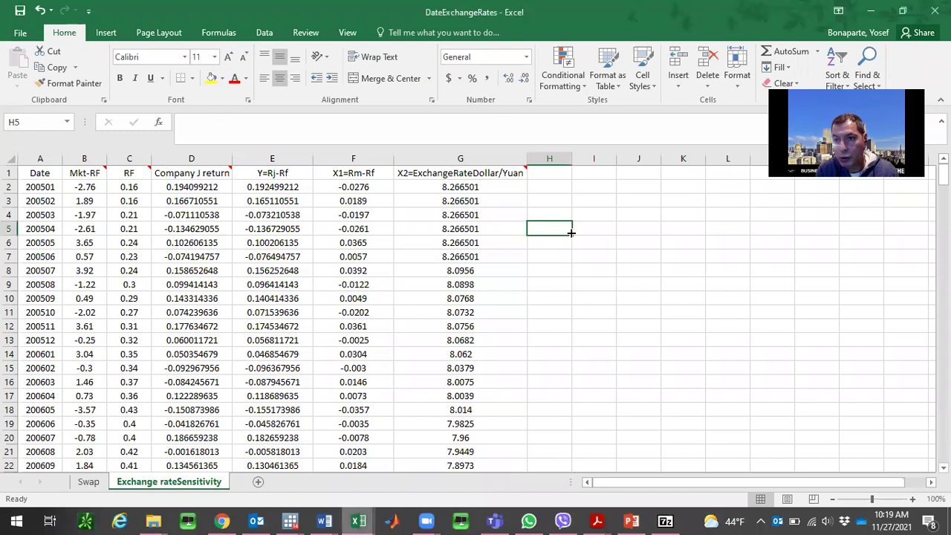
left_click(99, 36)
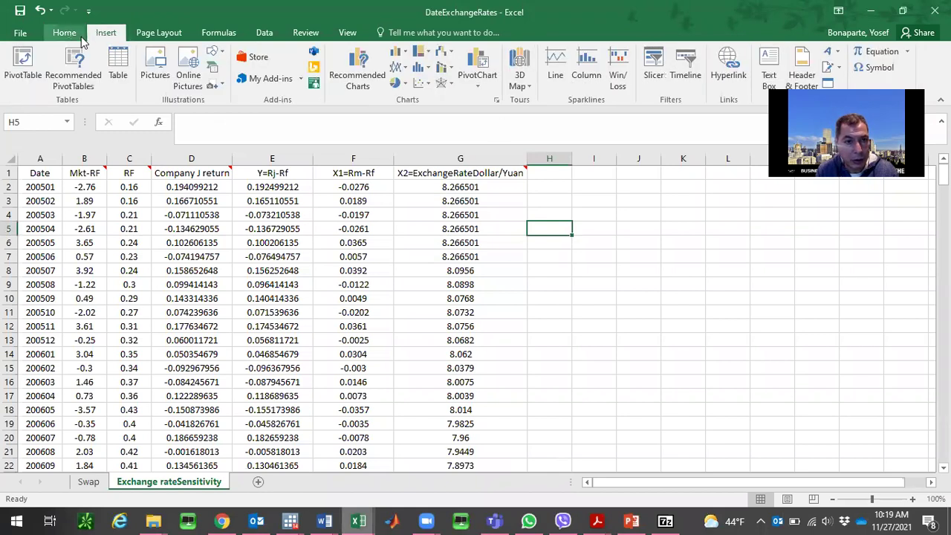
left_click(77, 37)
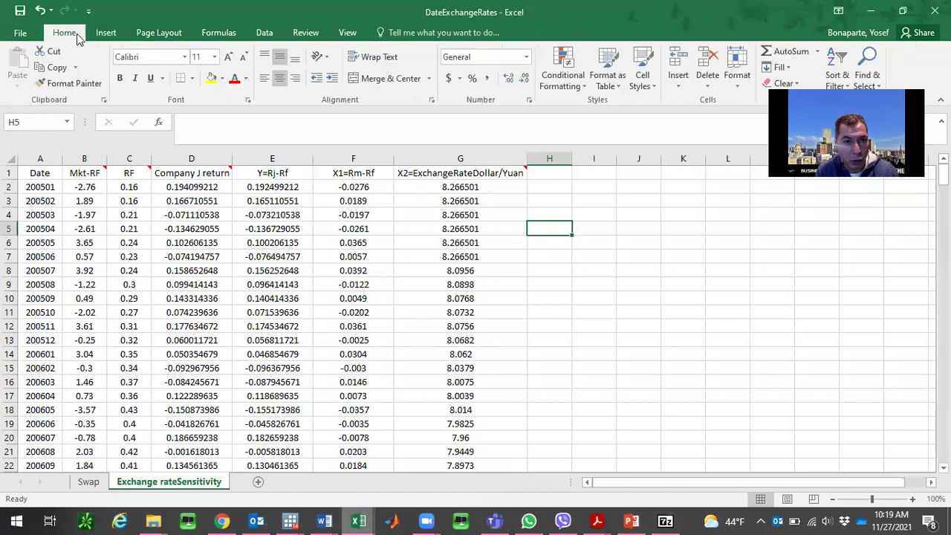
left_click(20, 33)
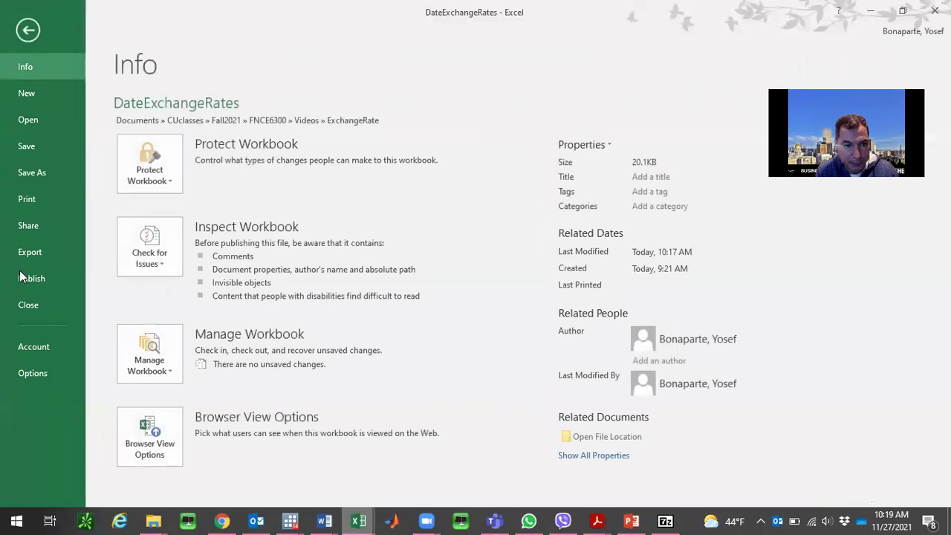
left_click(29, 32)
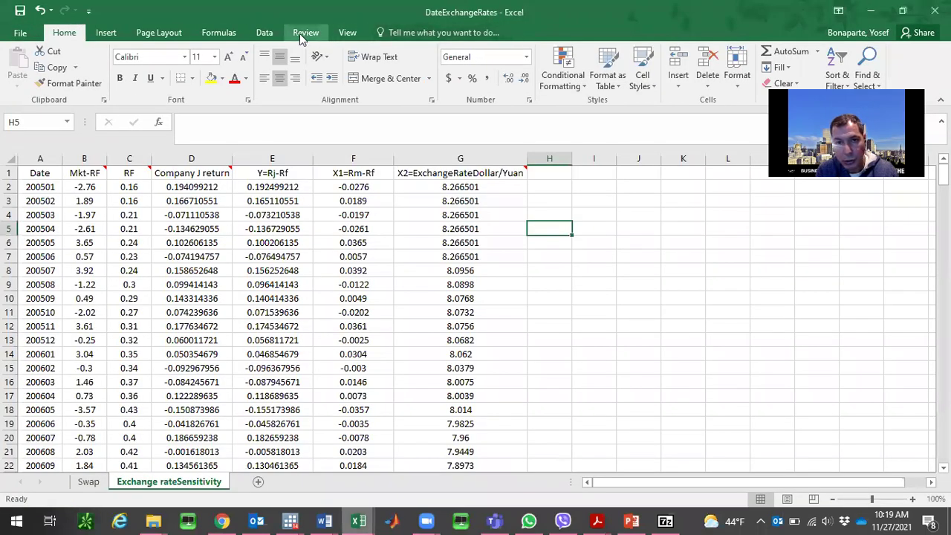
left_click(263, 37)
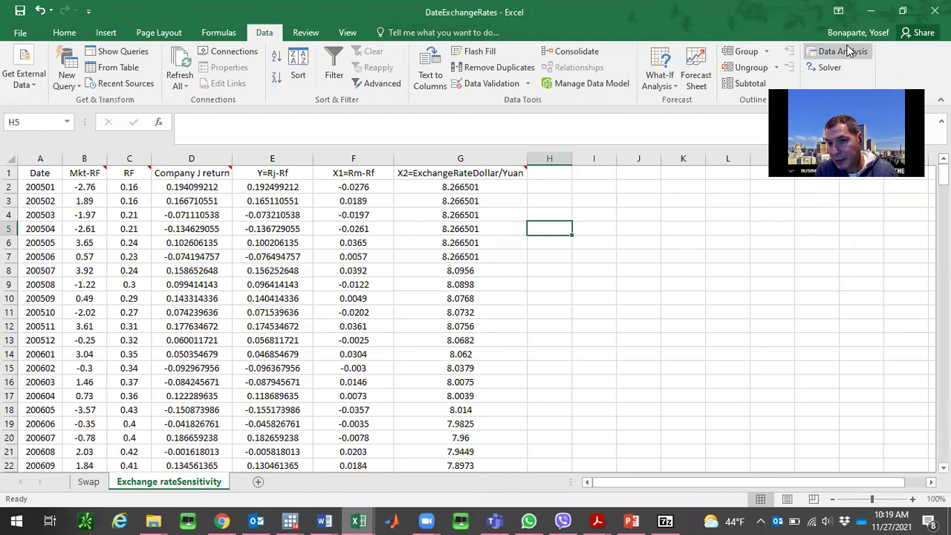
left_click(21, 33)
left_click(31, 374)
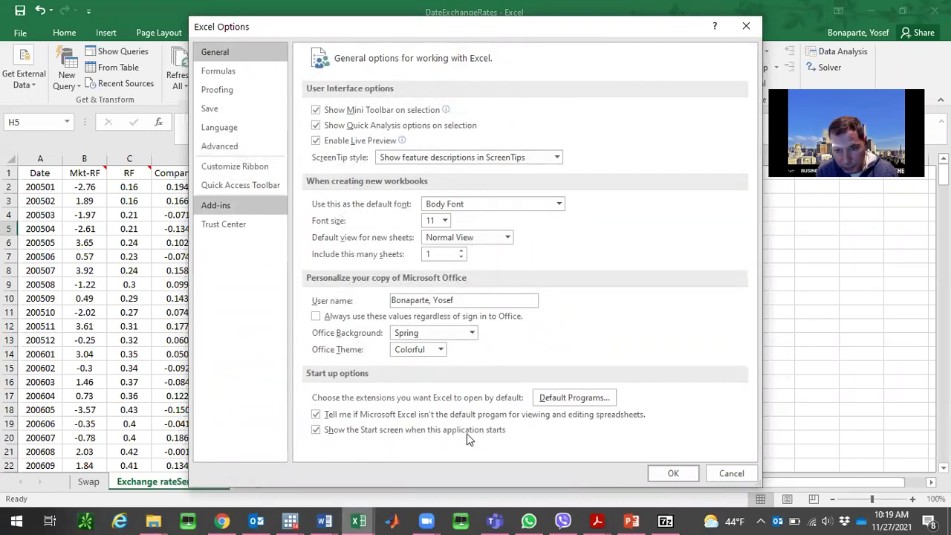
left_click(674, 473)
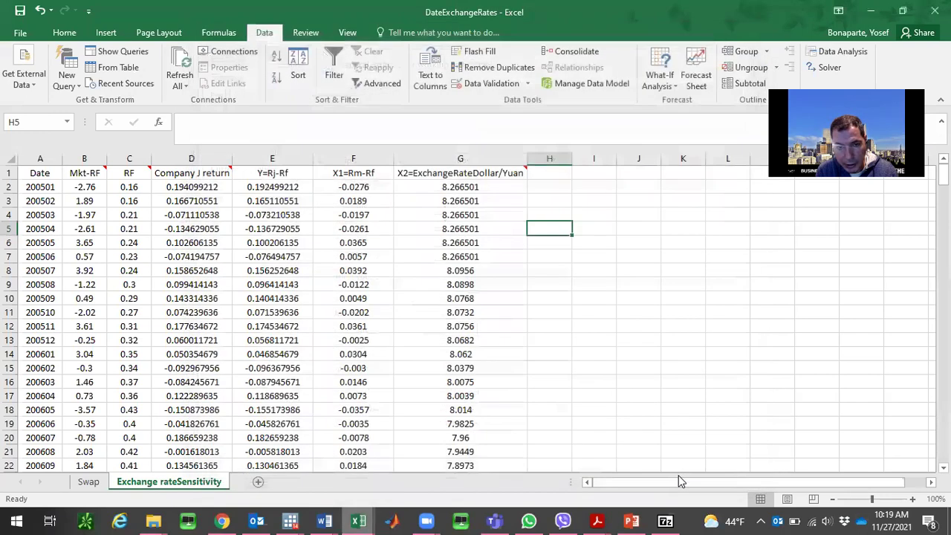
- In Excel Add-ins, turn off Analysis ToolPak - VBA and Solver Add-in
left_click(492, 351)
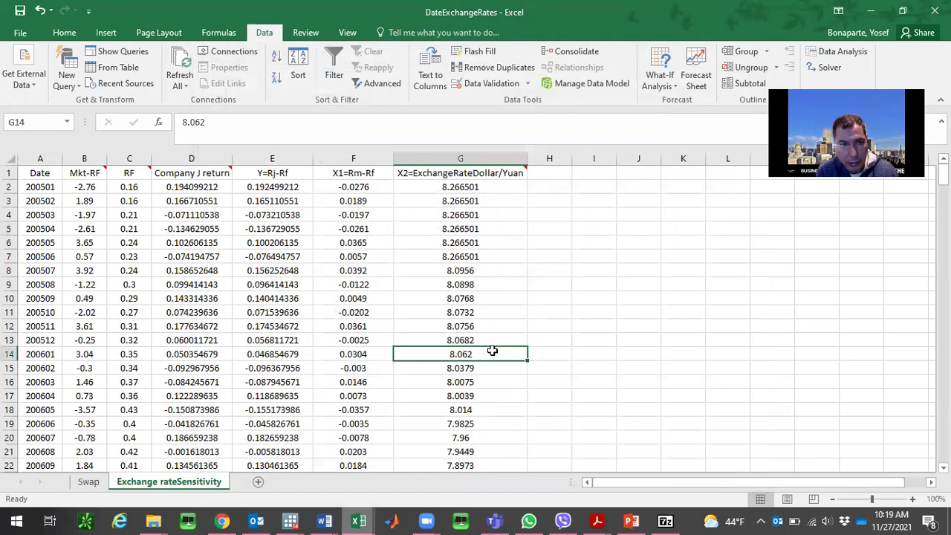
left_click(20, 33)
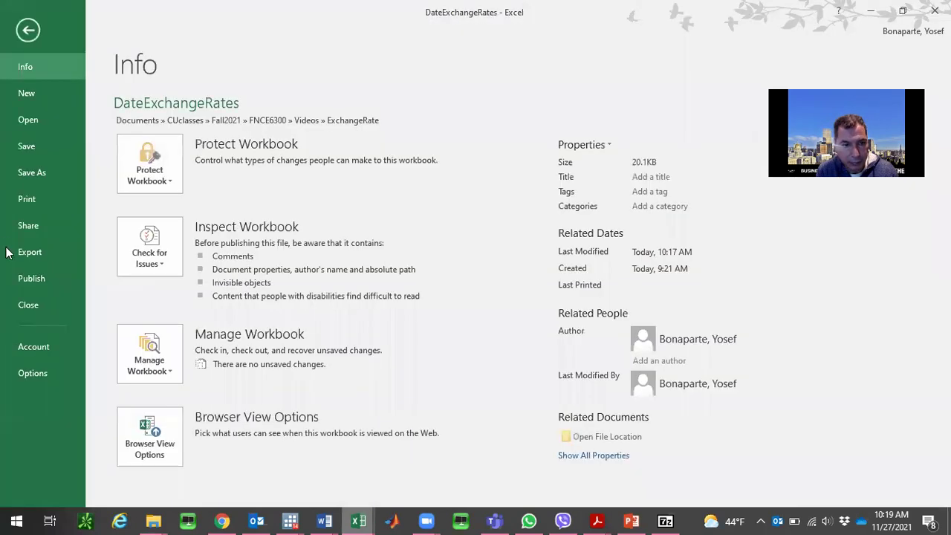
left_click(30, 373)
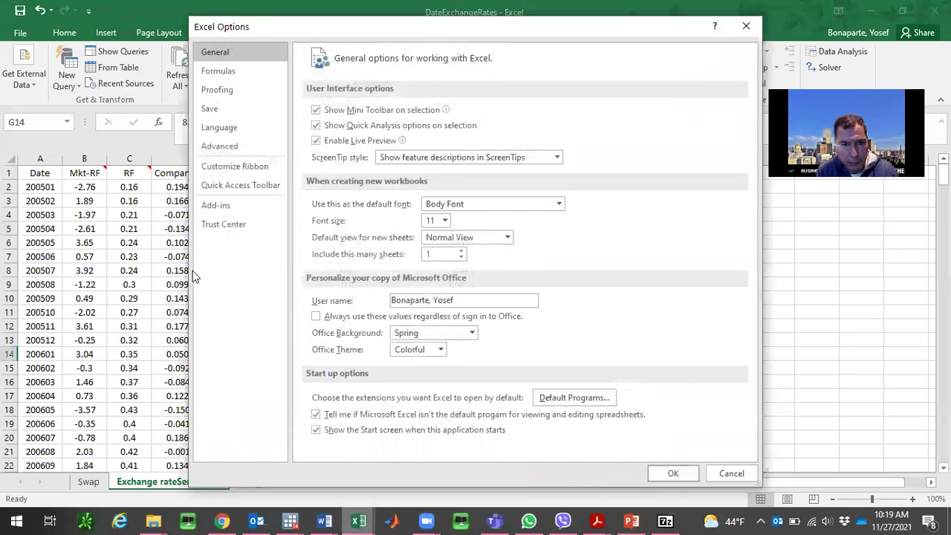
left_click(219, 206)
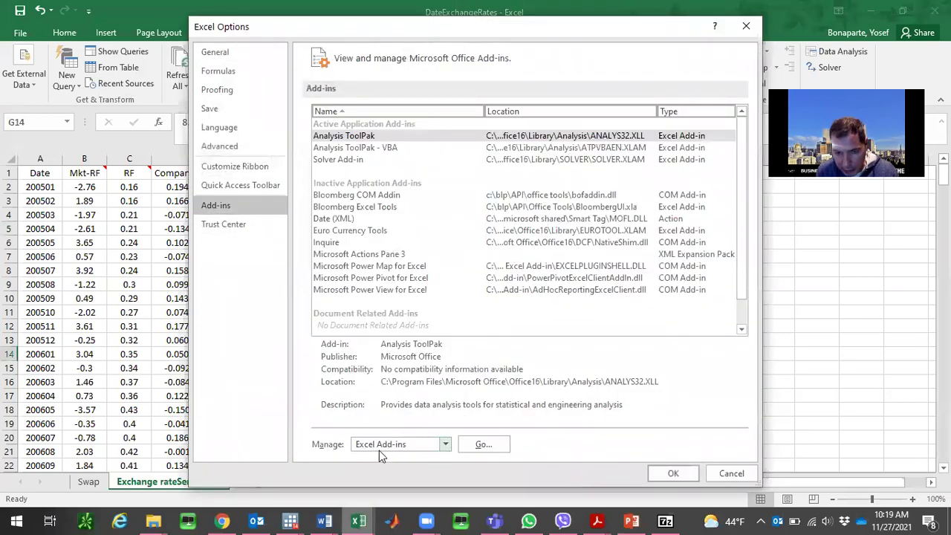
left_click(468, 446)
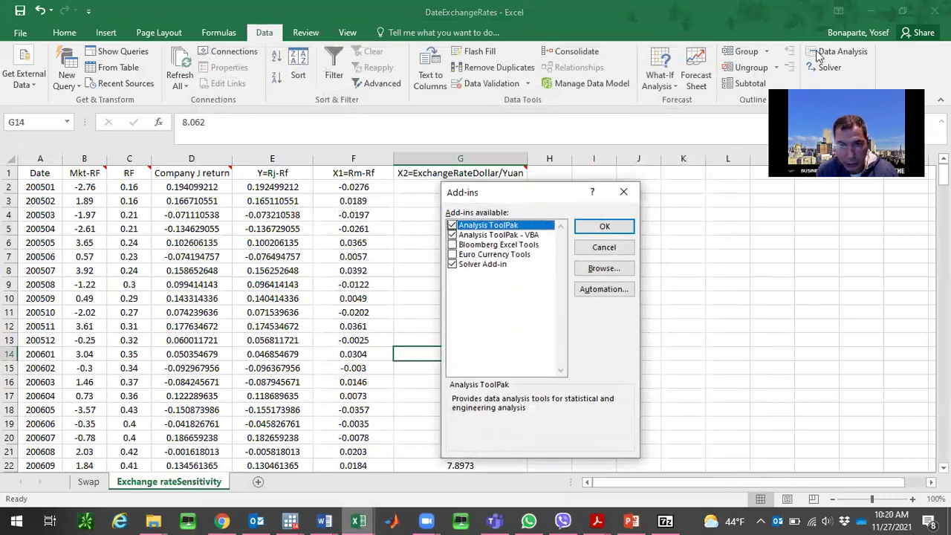
left_click(453, 235)
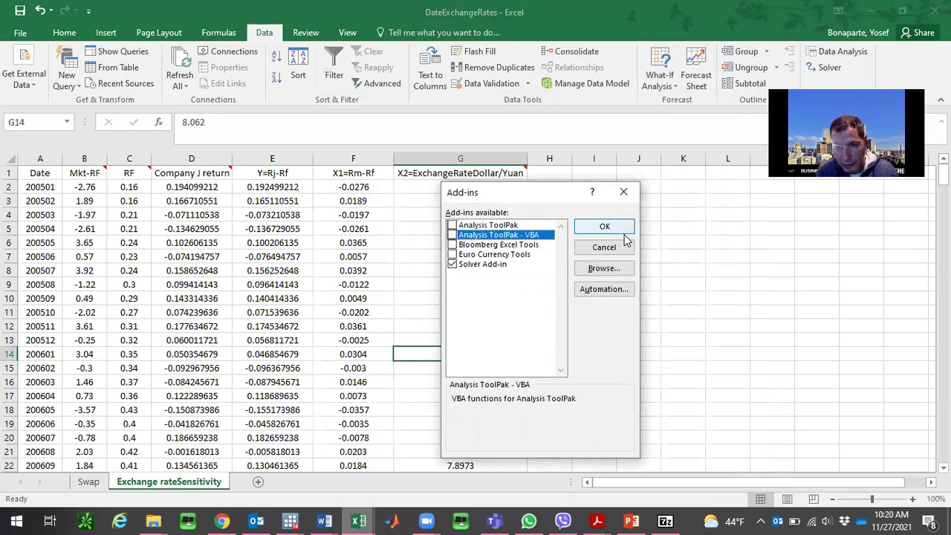
left_click(453, 265)
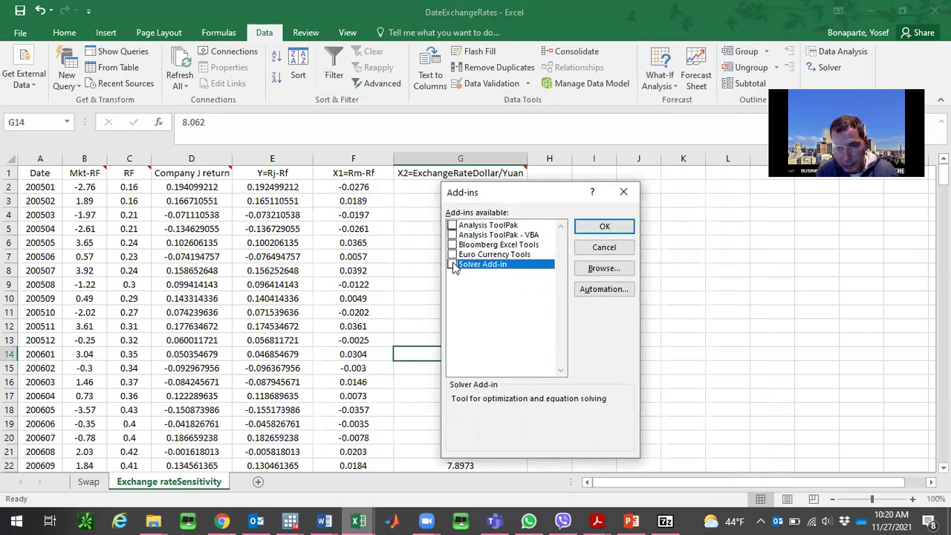
left_click(604, 226)
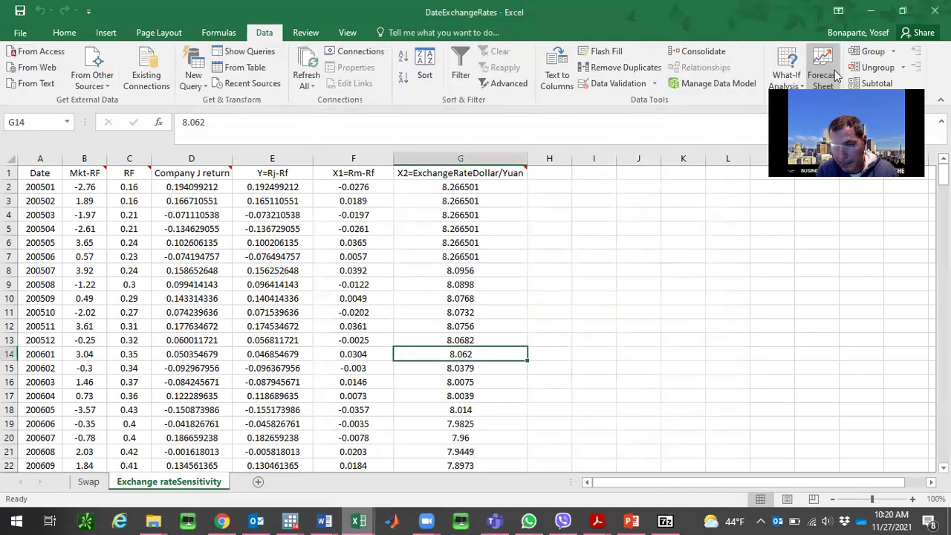
- Re-enable the Analysis ToolPak - VBA and Solver add-ins, then open Data Analysis
left_click(20, 32)
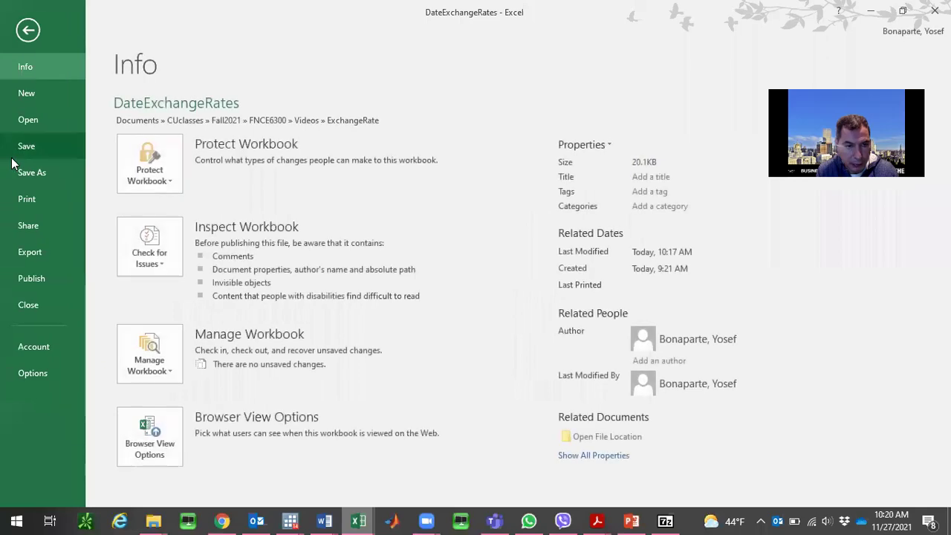
left_click(26, 374)
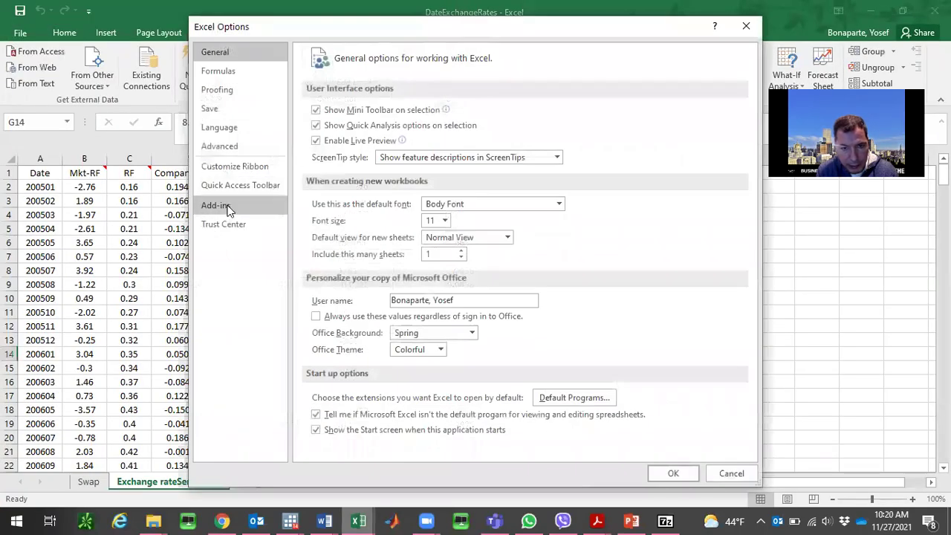
left_click(227, 206)
left_click(479, 444)
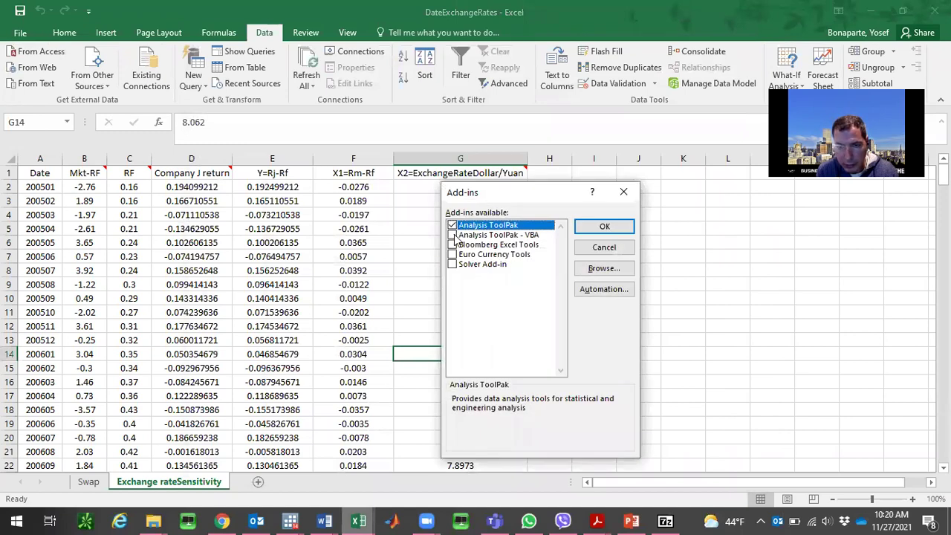
left_click(452, 235)
left_click(452, 264)
left_click(604, 226)
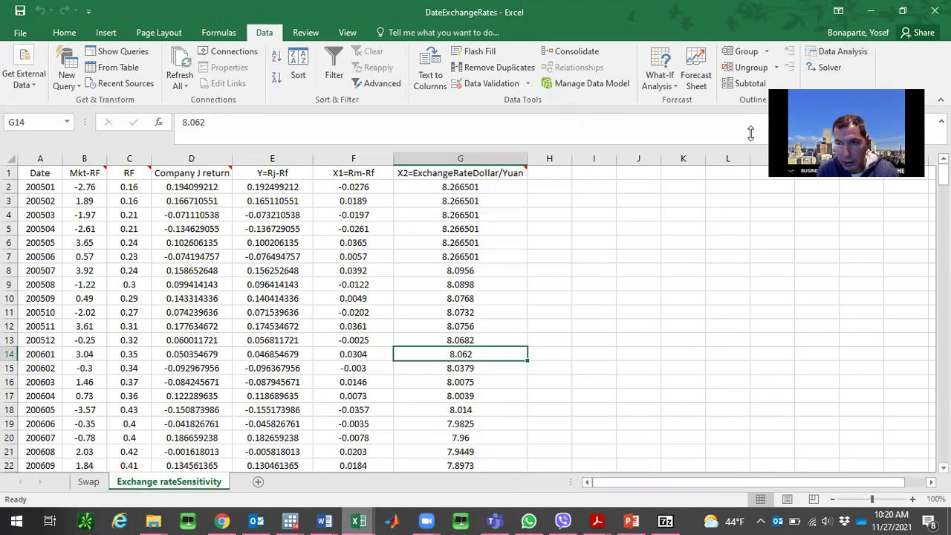
left_click(819, 51)
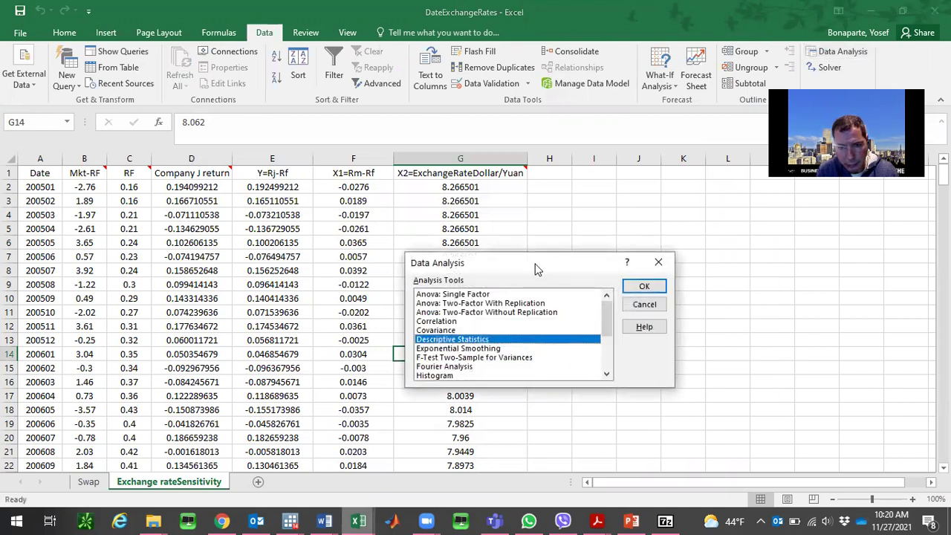
- Choose Regression from the Data Analysis tool list
left_click(607, 360)
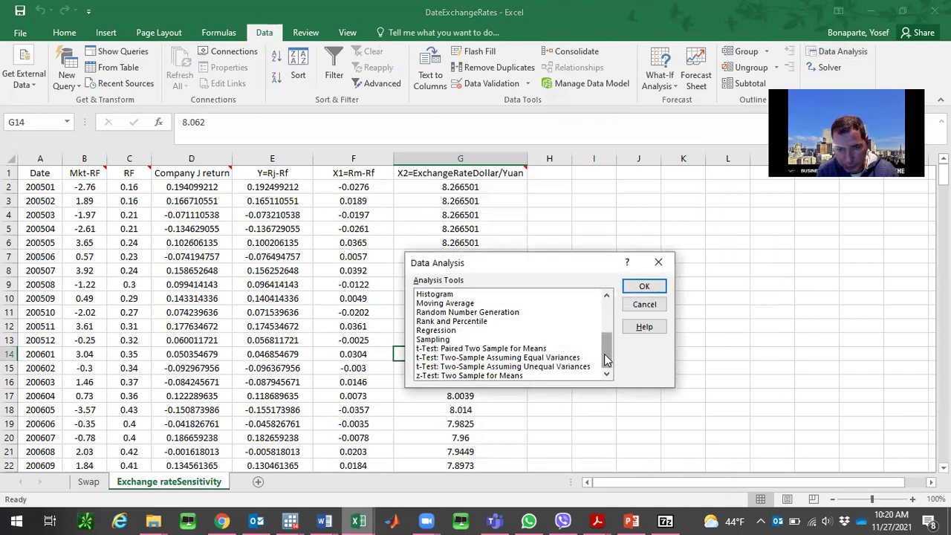
left_click(428, 331)
left_click(631, 290)
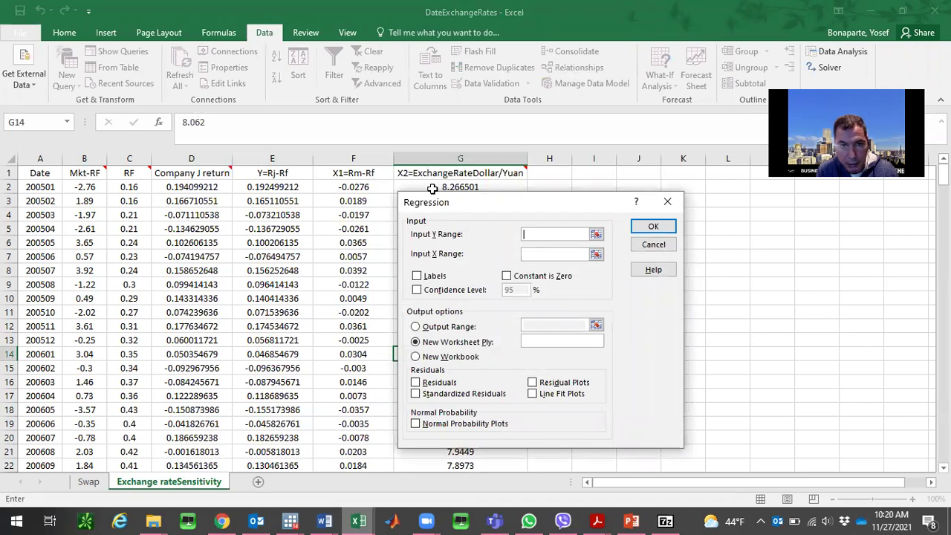
- Start picking the Y input range from column E, then cancel the Regression setup
left_click(596, 234)
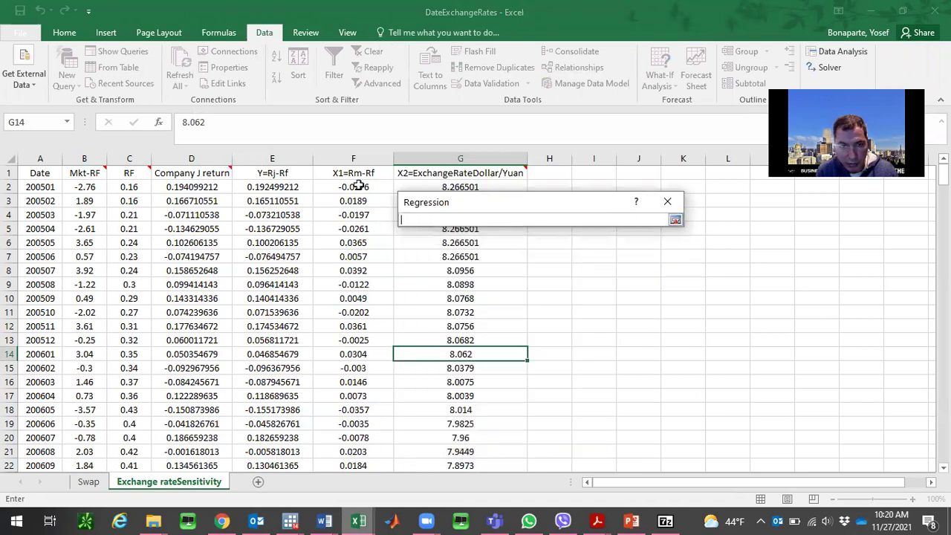
left_click(293, 172)
key("ctrl+shift+Down")
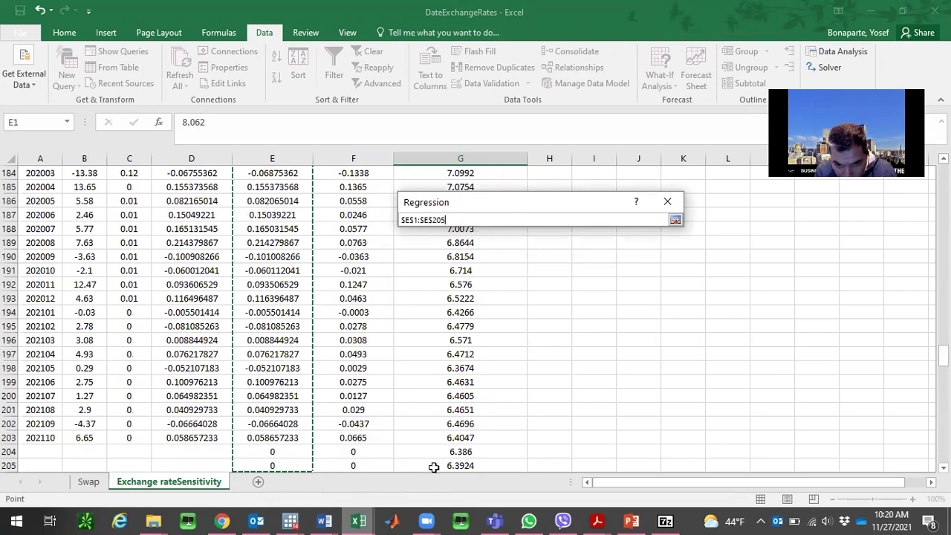
left_click(251, 446)
key("shift+Right")
key("shift+Right")
key("shift+Down")
key("F2")
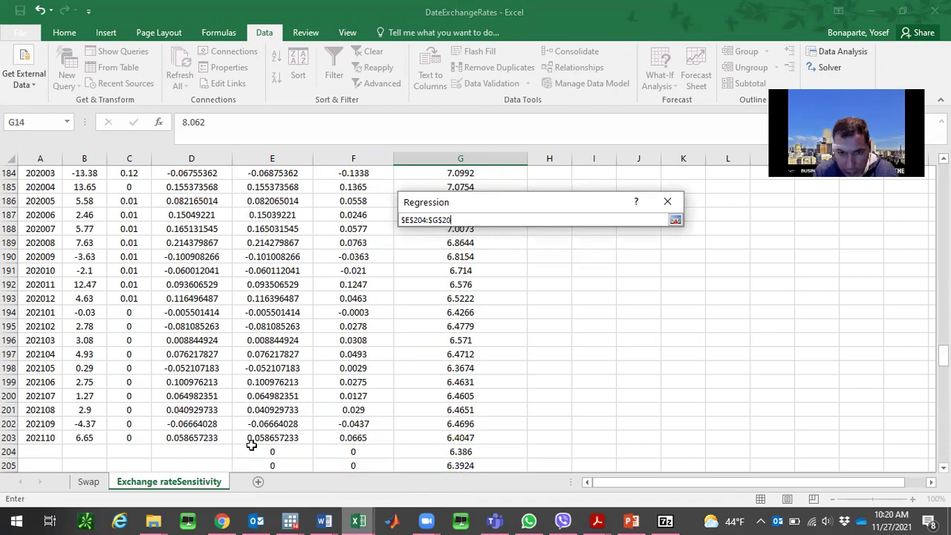
left_click(675, 220)
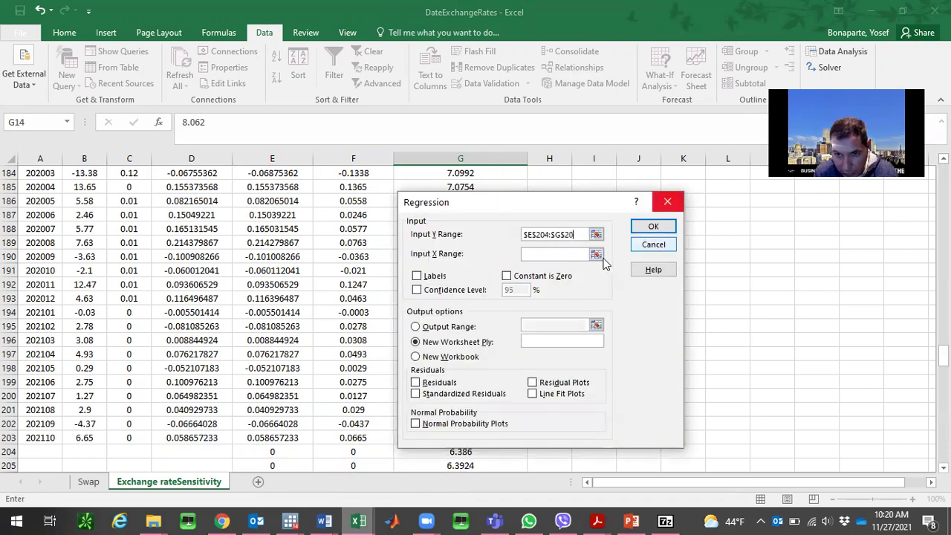
left_click(651, 250)
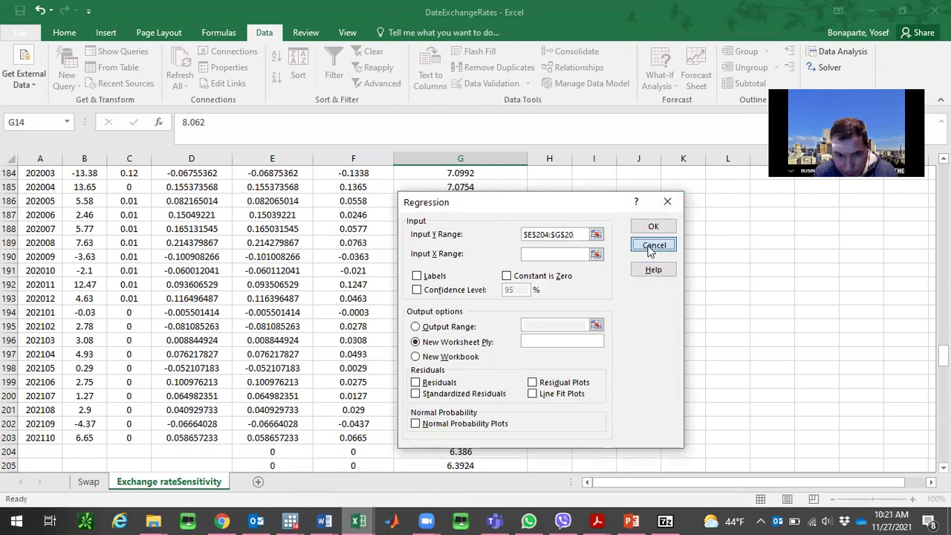
- Close Data Analysis and delete the stray values in E204:G205
left_click(629, 300)
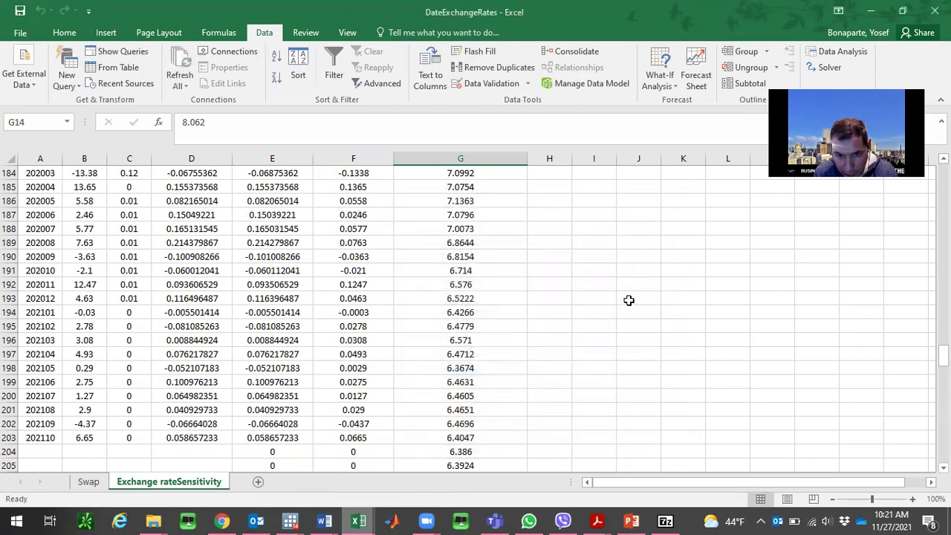
left_click(284, 454)
key("shift+Right")
key("shift+Right")
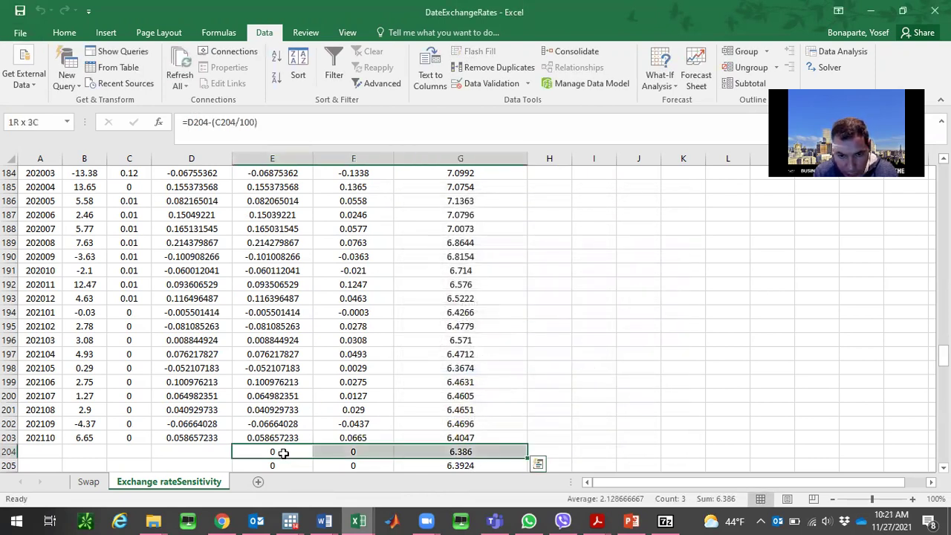
key("shift+Down")
key("Delete")
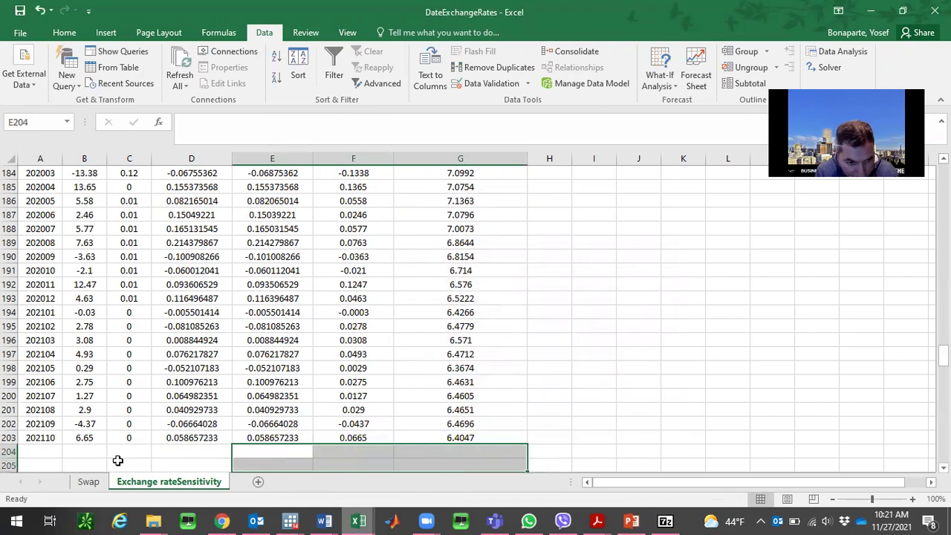
- Check that row 203 is the last data row and return to the sheet's top
left_click(60, 436)
key("Right")
key("Right")
key("Right")
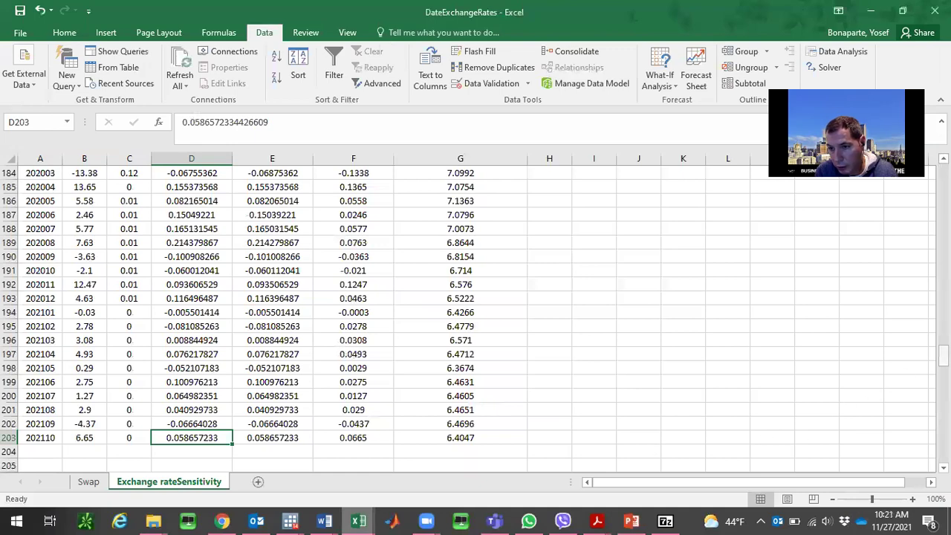
left_click_drag(943, 355, 944, 178)
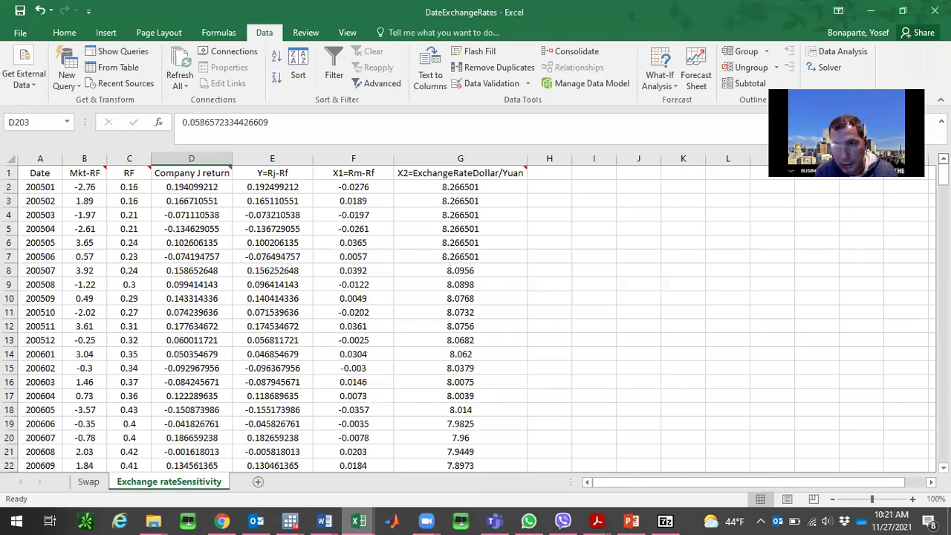
- Start a Regression analysis with Input Y Range $E$1:$E$203 (Y=Rj-Rf)
left_click(861, 55)
left_click(652, 284)
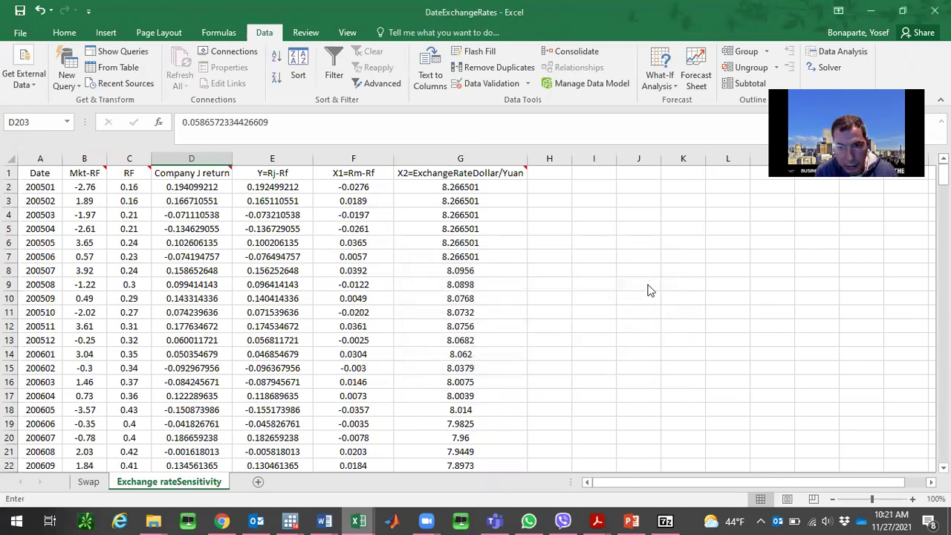
left_click(298, 174)
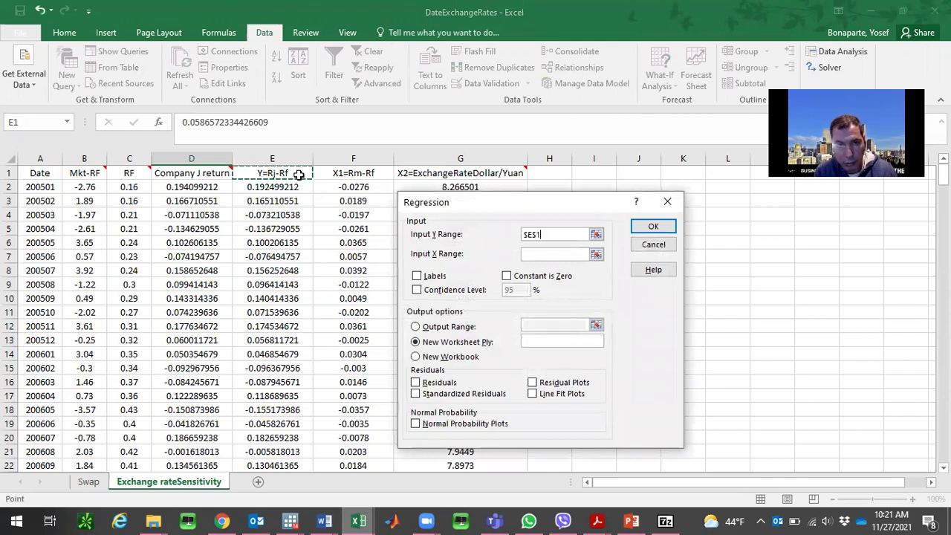
key("ctrl+shift+Down")
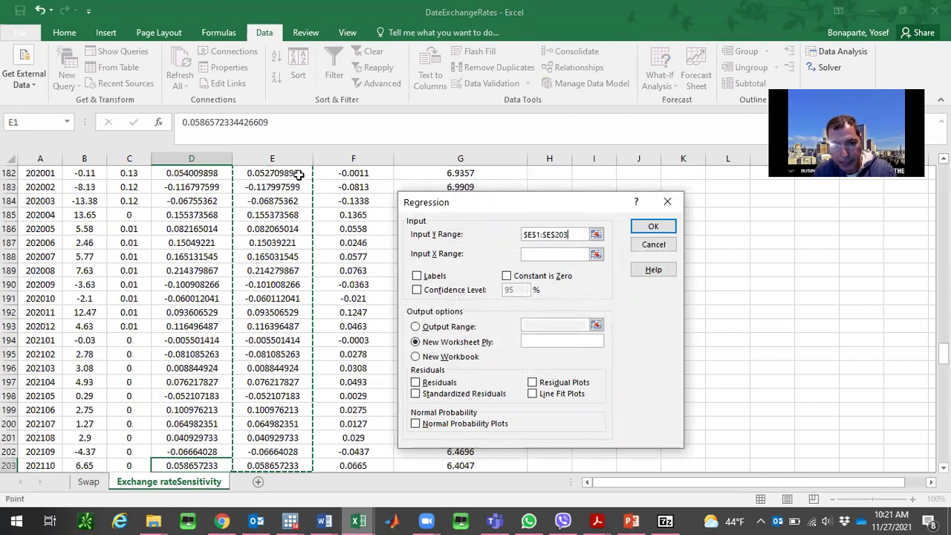
- Set Input X Range $F$1:$G$203, tick Labels, and run the regression
left_click(597, 253)
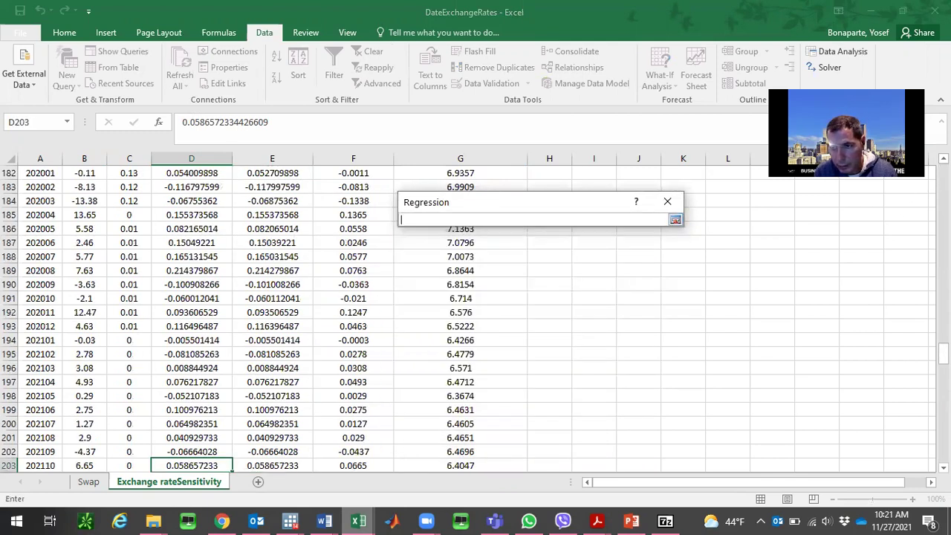
scroll(476, 312, "up", 20)
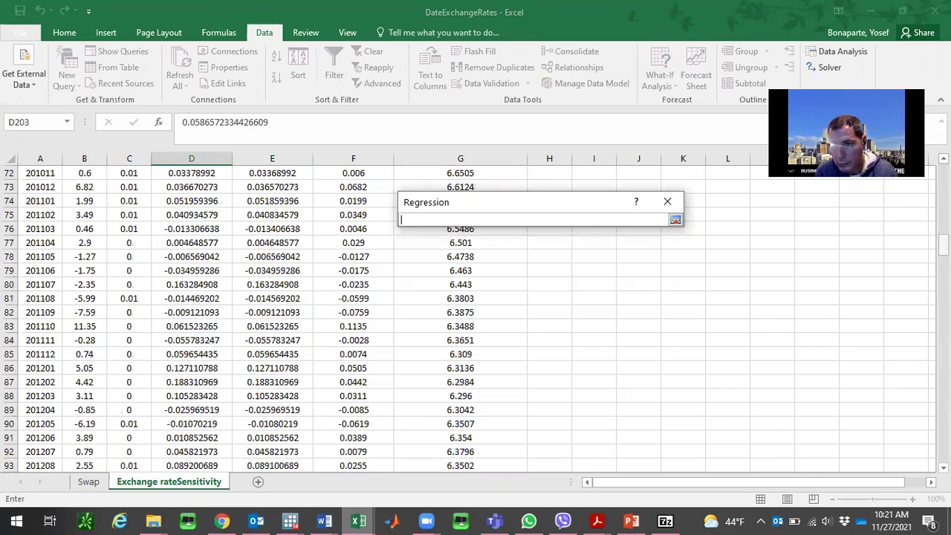
scroll(476, 312, "up", 15)
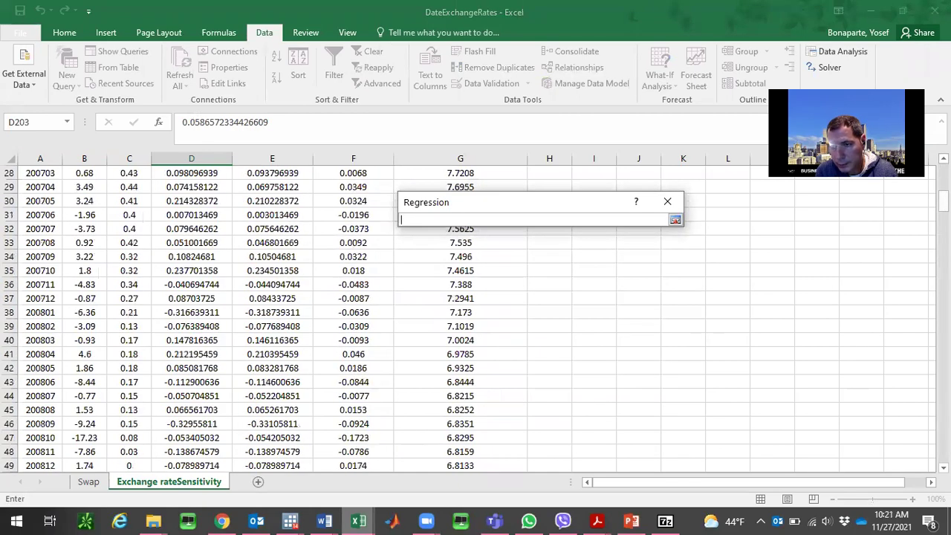
scroll(476, 312, "up", 9)
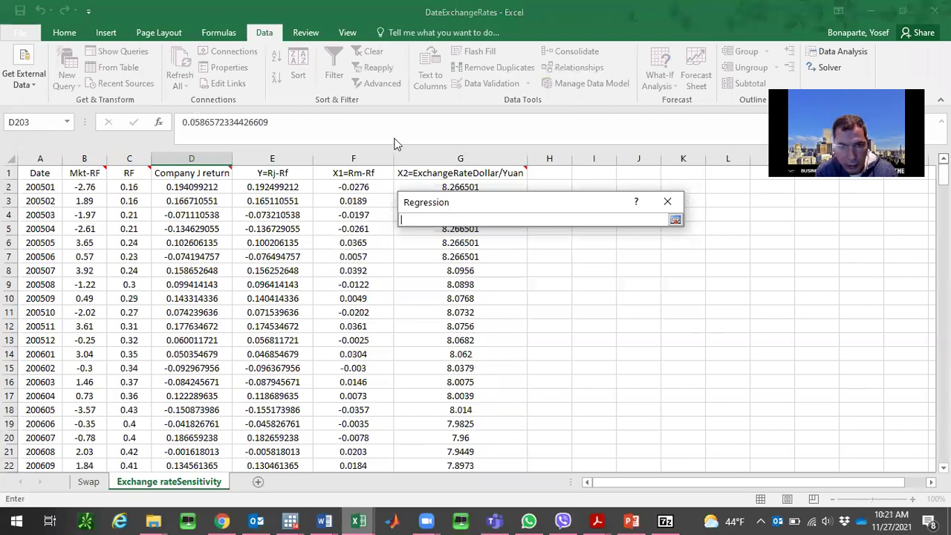
left_click(364, 175)
key("shift+Right")
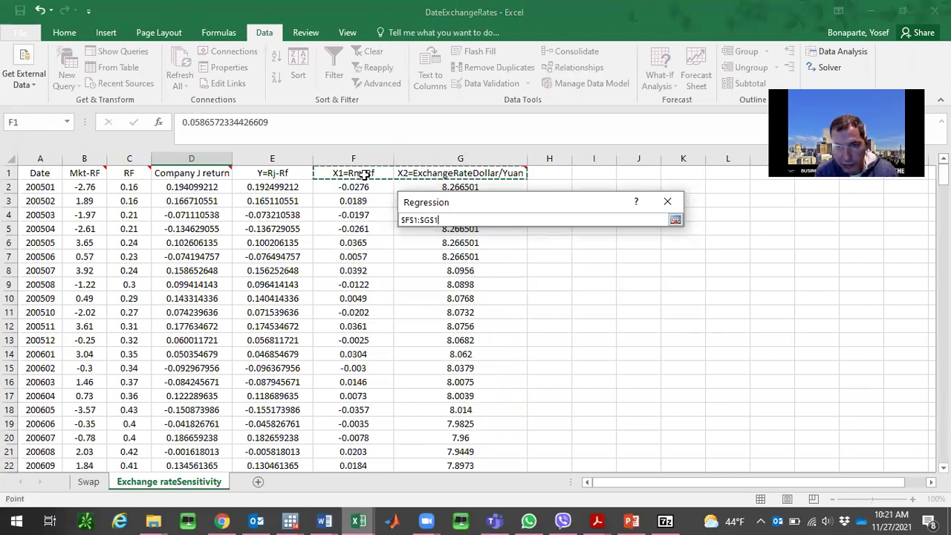
left_click(675, 220)
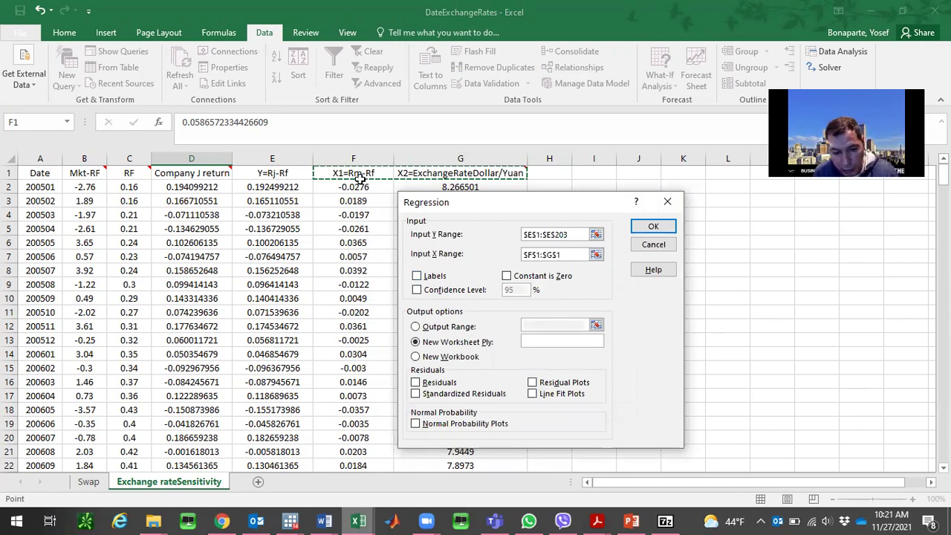
key("ctrl+shift+Down")
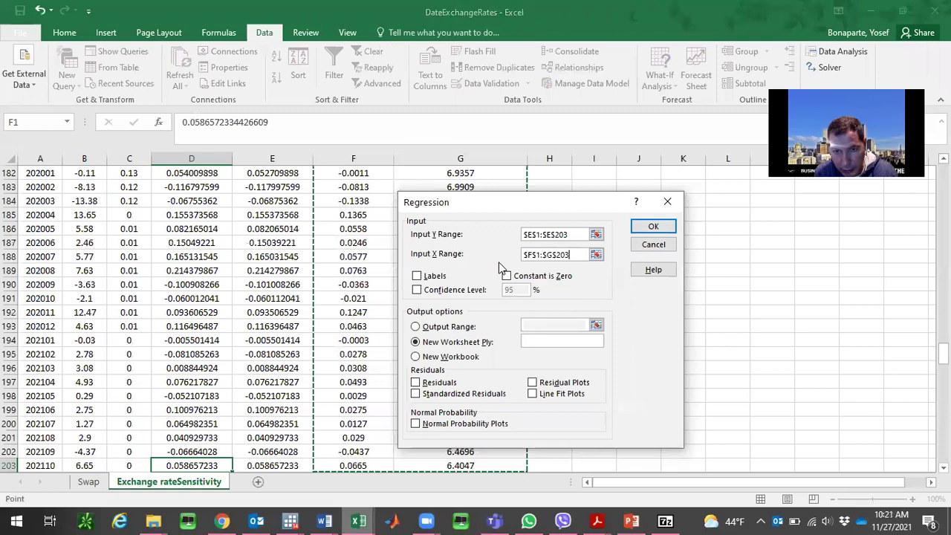
left_click(442, 278)
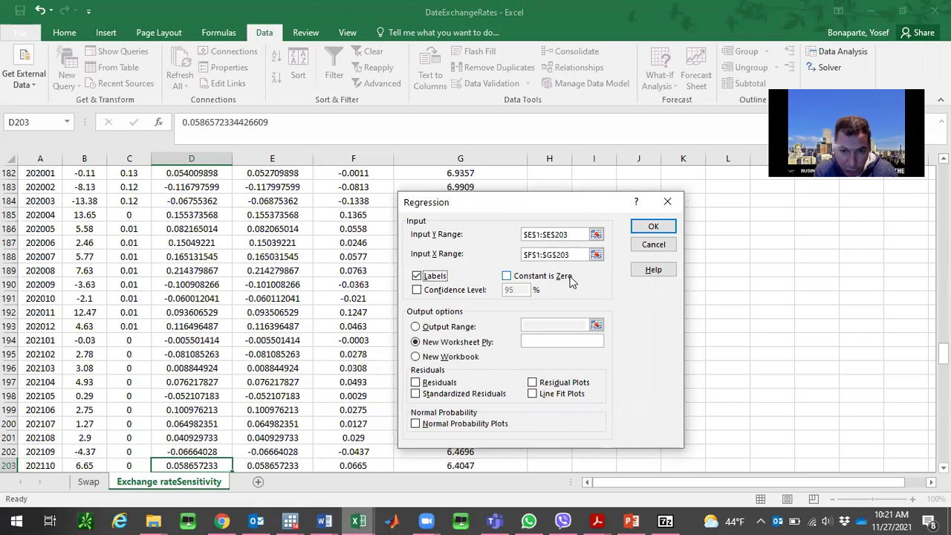
left_click(654, 227)
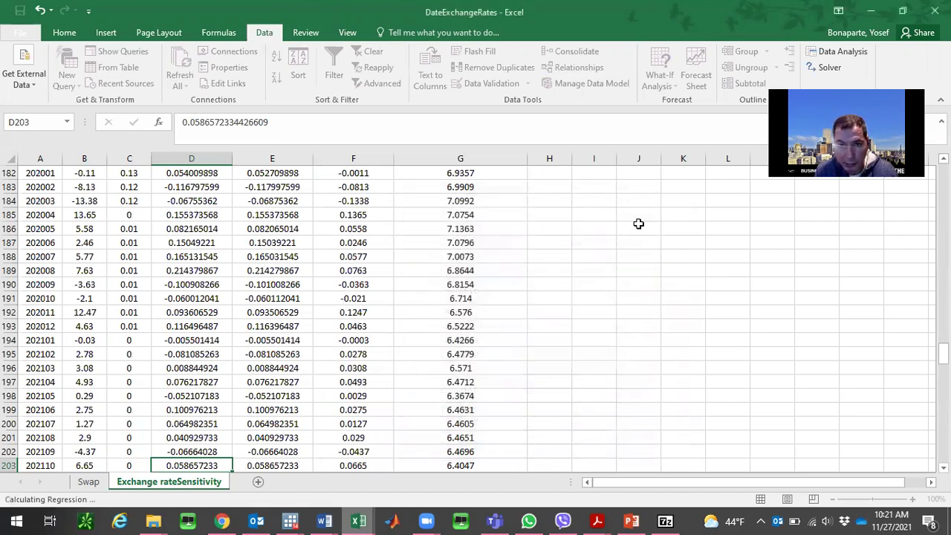
- Fill the X2 coefficient in B19 yellow
left_click(159, 357)
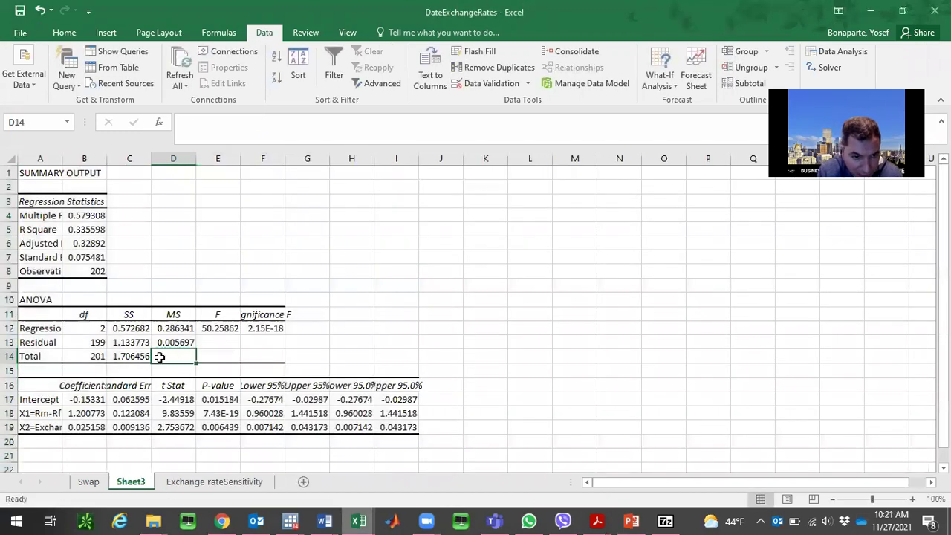
left_click(91, 402)
key("Down")
key("Down")
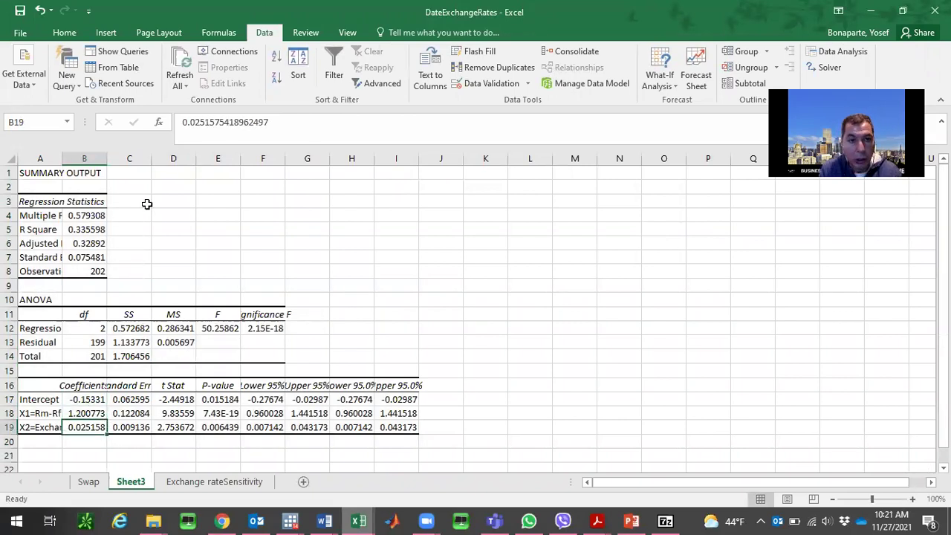
left_click(65, 33)
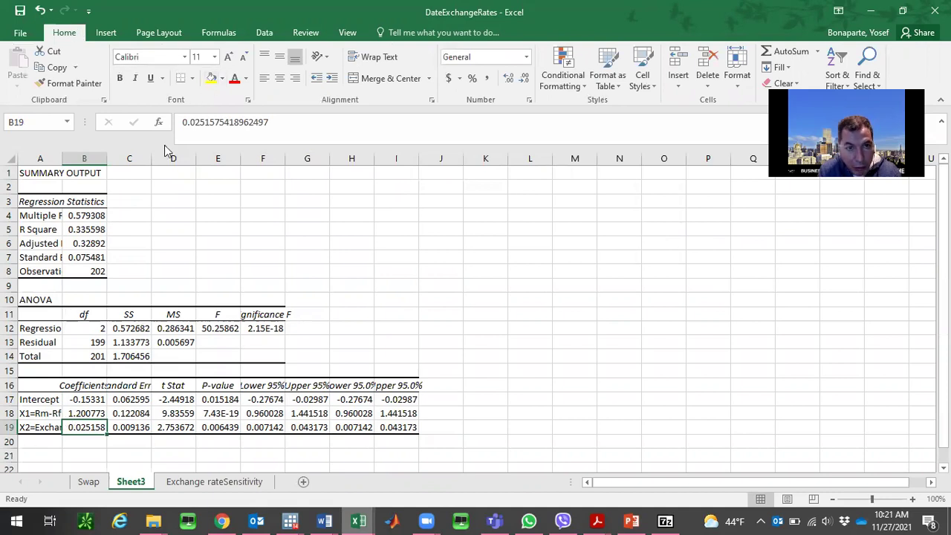
left_click(211, 78)
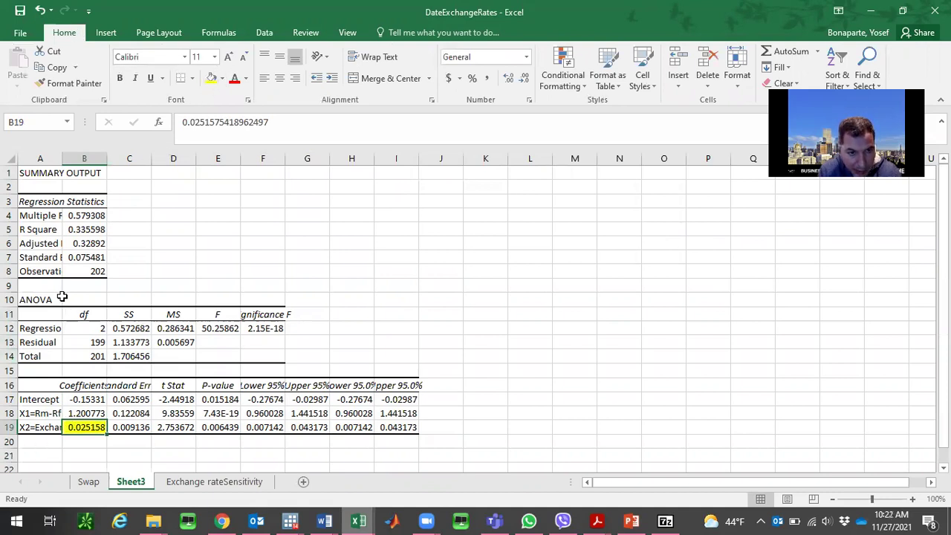
- Autofit column A and fill the R Square label and value in A5:B5 yellow
double_click(63, 159)
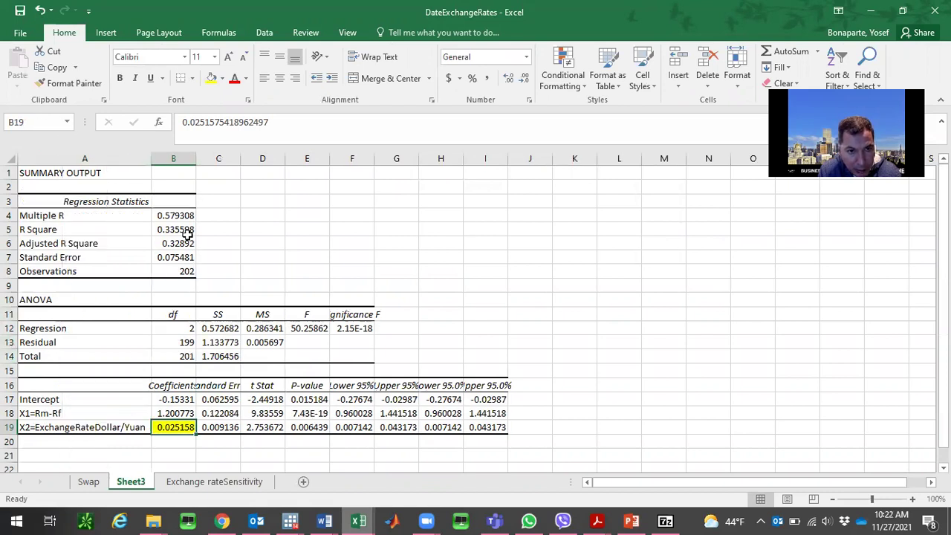
left_click(242, 233)
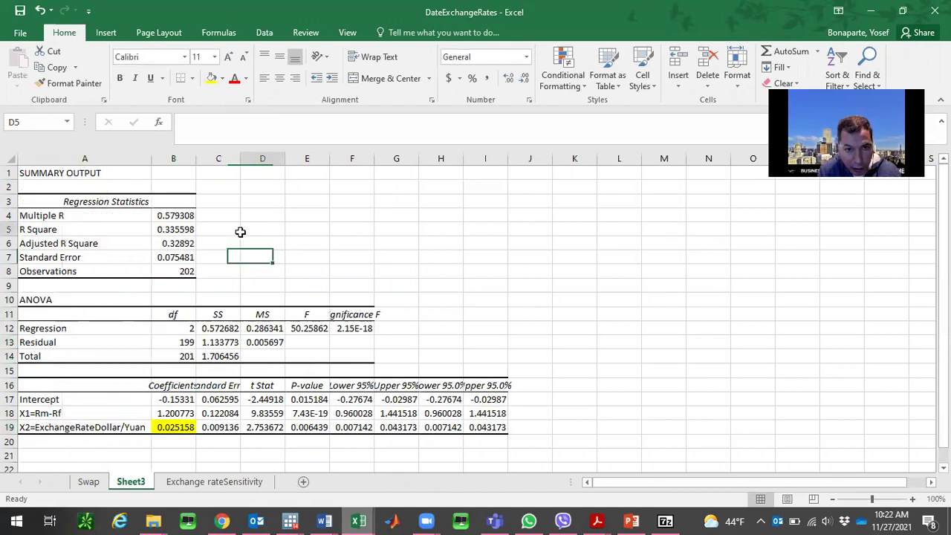
left_click(84, 225)
key("shift+Right")
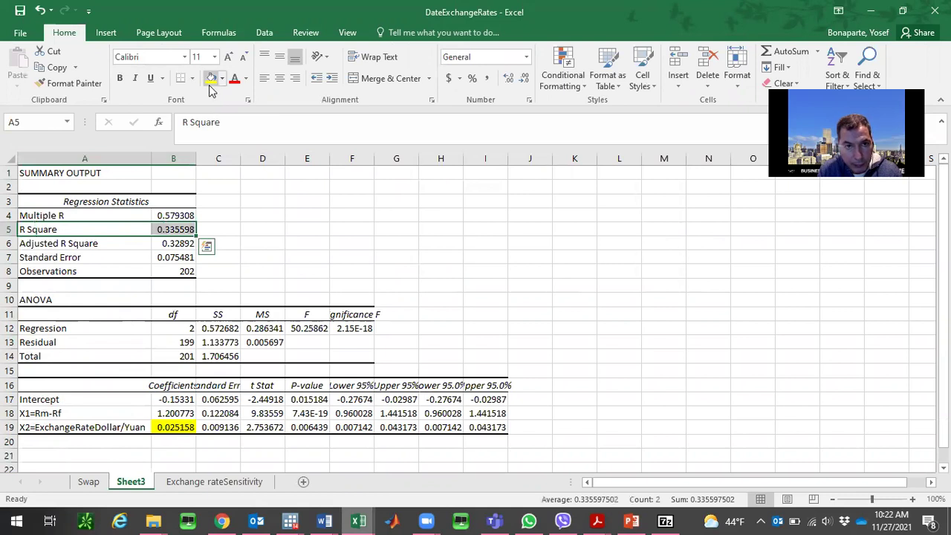
left_click(212, 78)
key("Right")
key("Right")
key("Right")
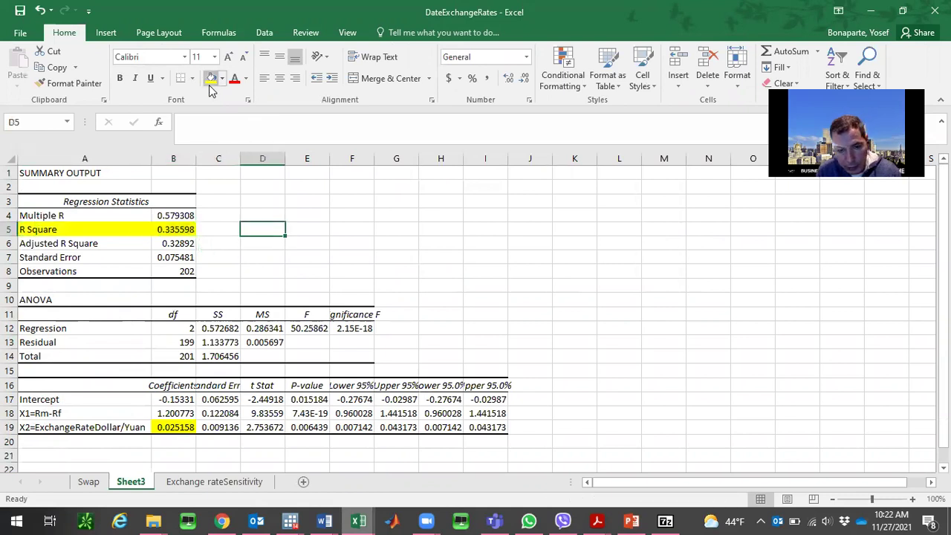
- Enter in D5: 'Reflects the model fitness between 0 (perfectly not fit) and 1(perfectly fit)'
type("Reflects the model")
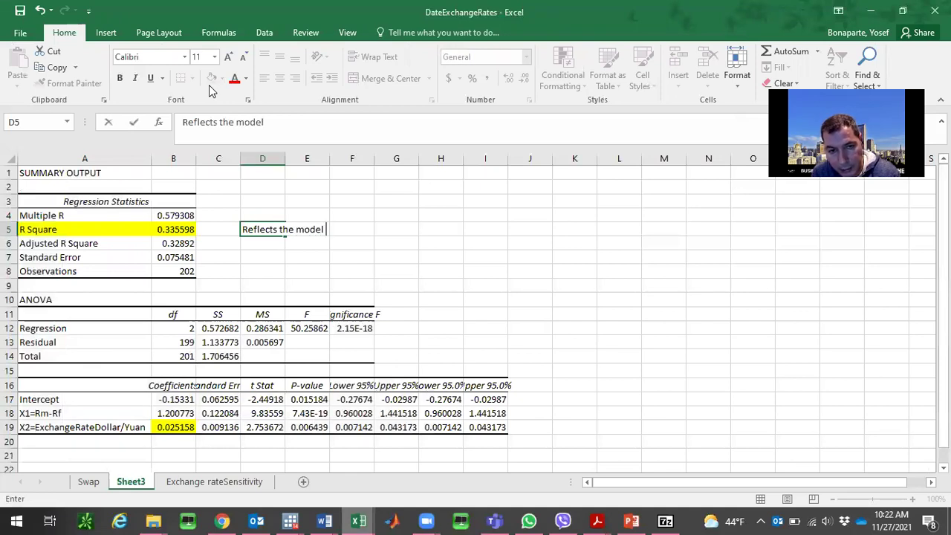
type(" fitness")
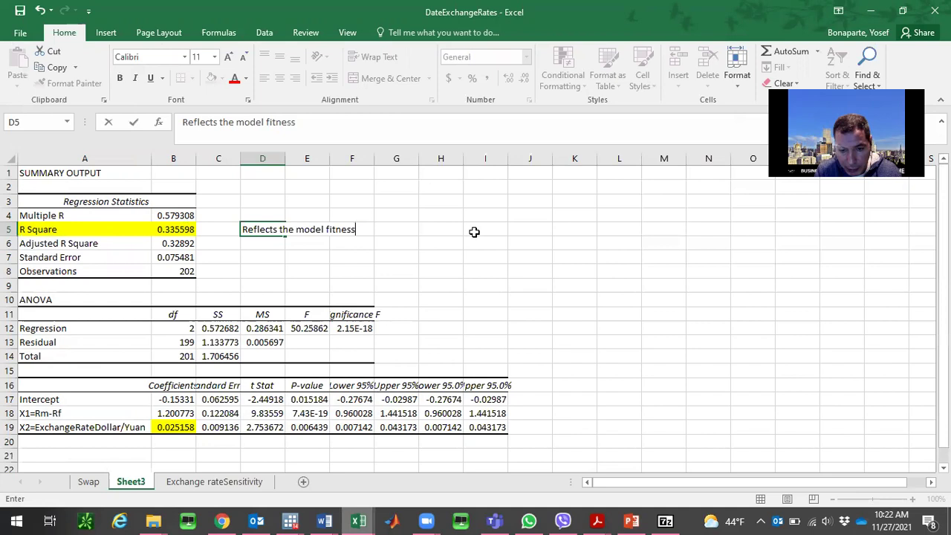
type("between 0 (n")
key("BackSpace")
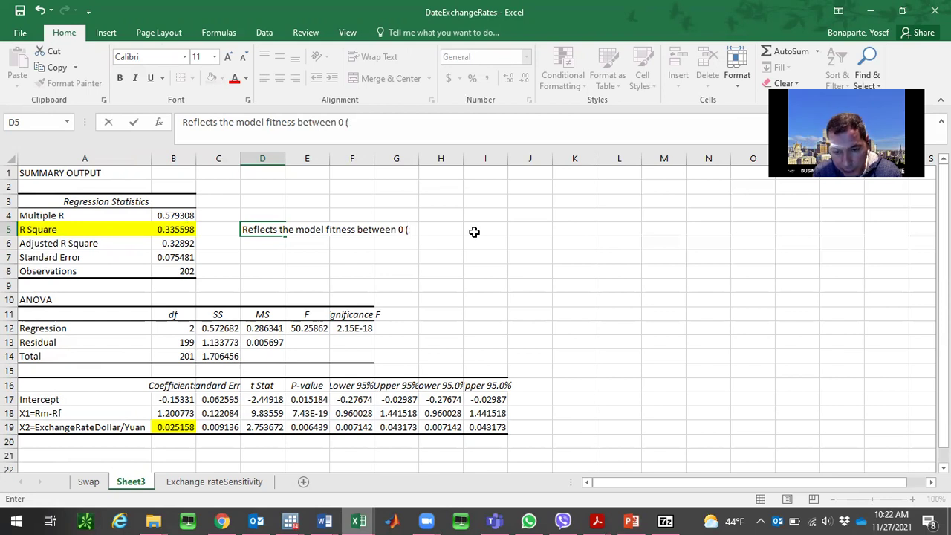
type("perfectly n")
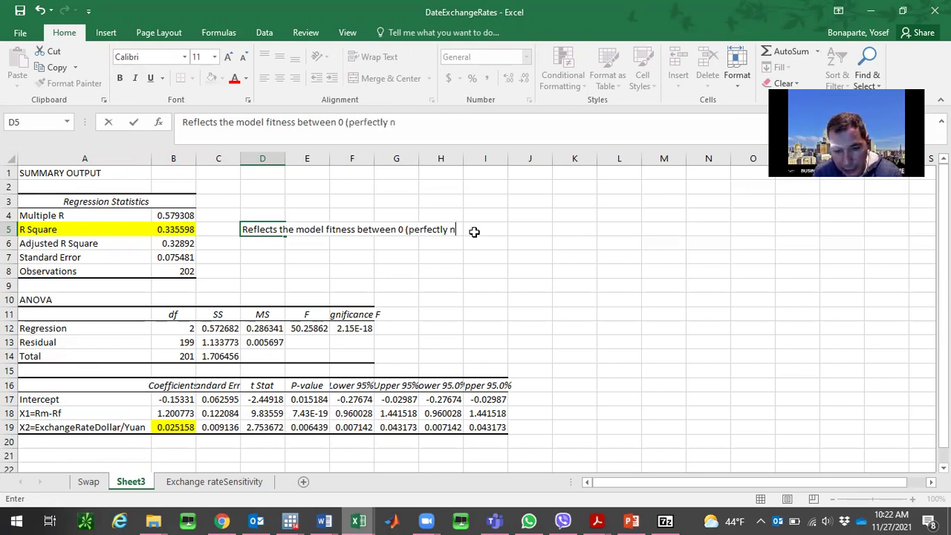
type("ot fit) and 1(per")
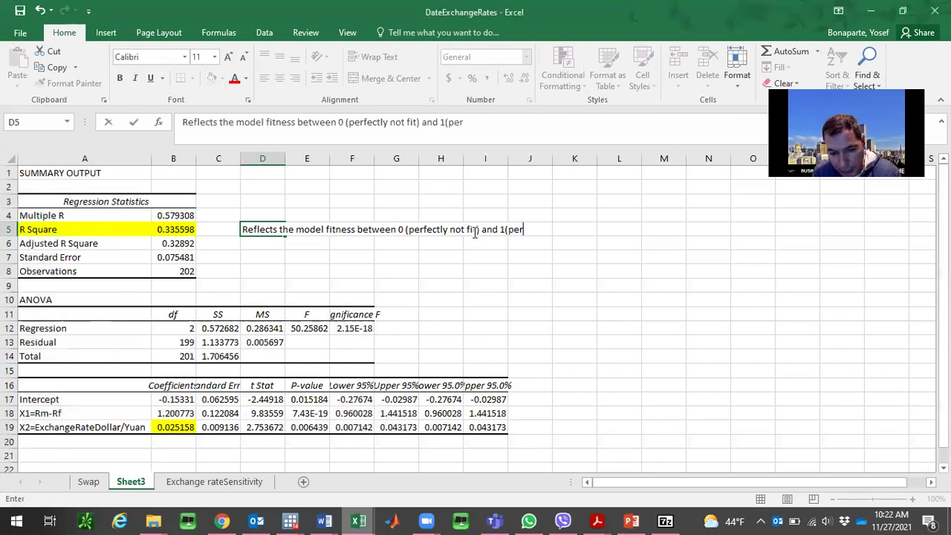
type("fectly fit")
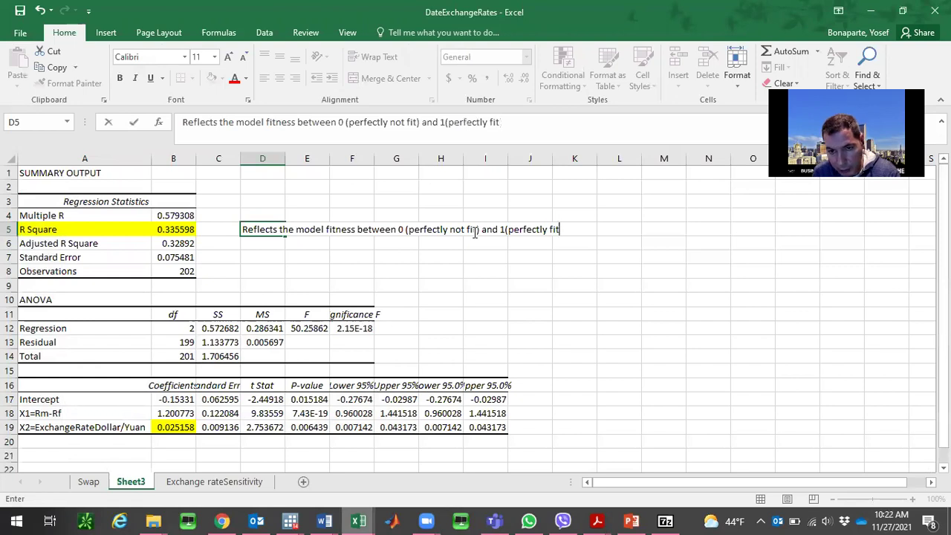
type(")")
key("Return")
key("Up")
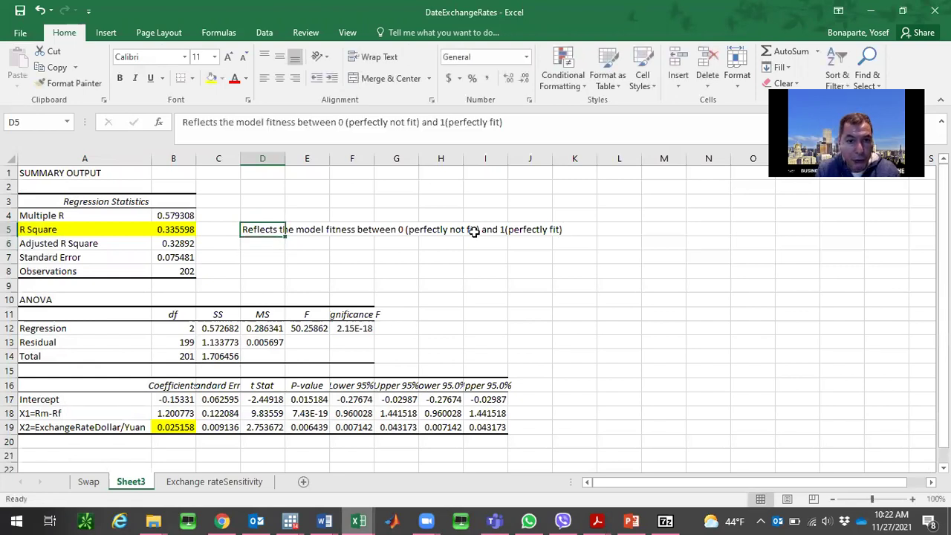
key("Left")
key("Right")
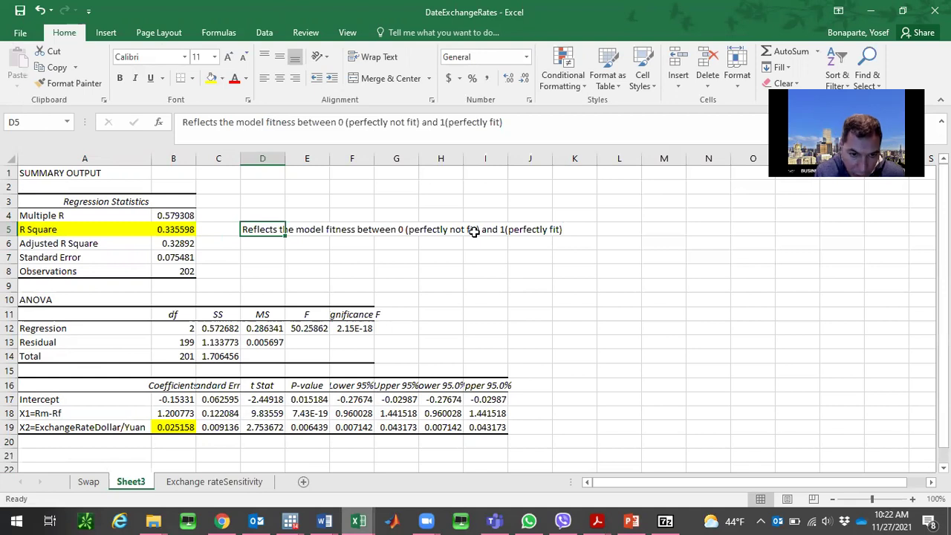
- Fill the X2 t Stat 2.753672 in cell D19 green
left_click(186, 423)
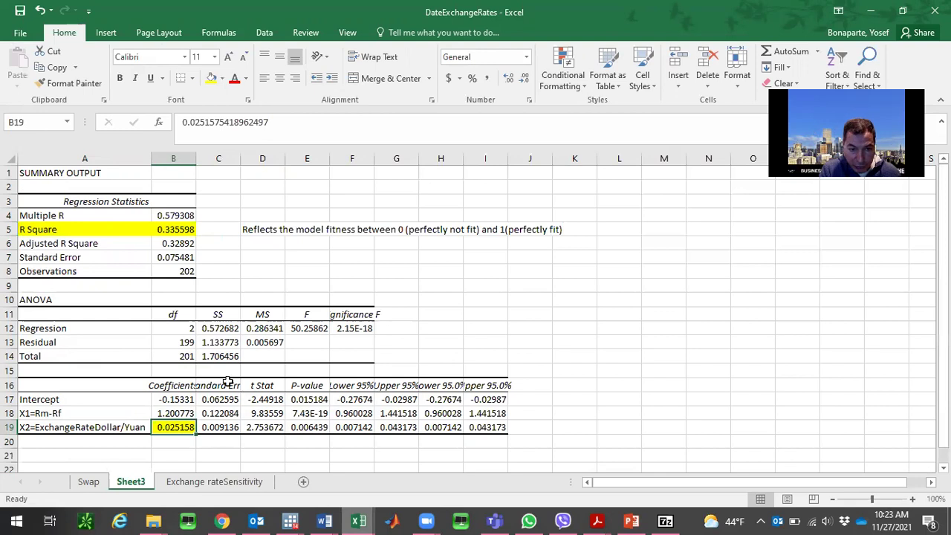
left_click(131, 429)
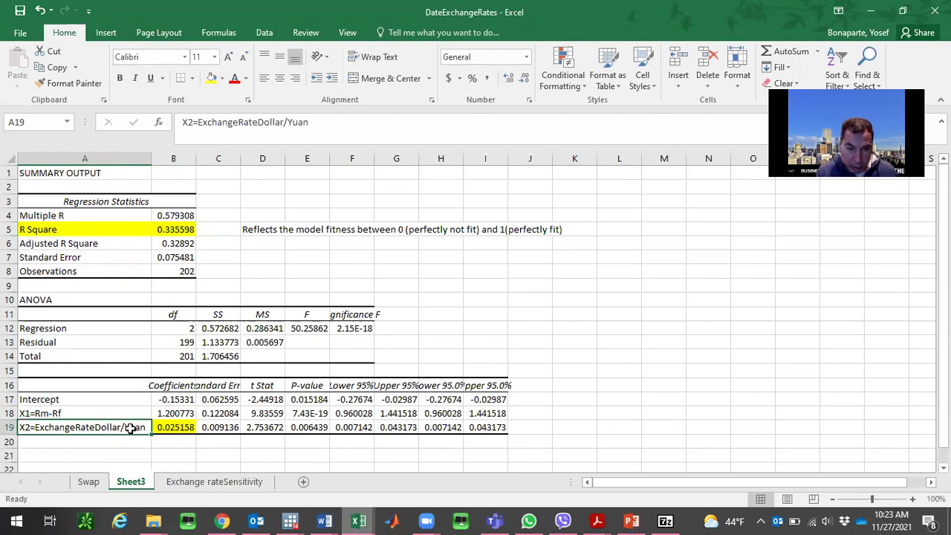
left_click(169, 429)
key("Right")
key("Right")
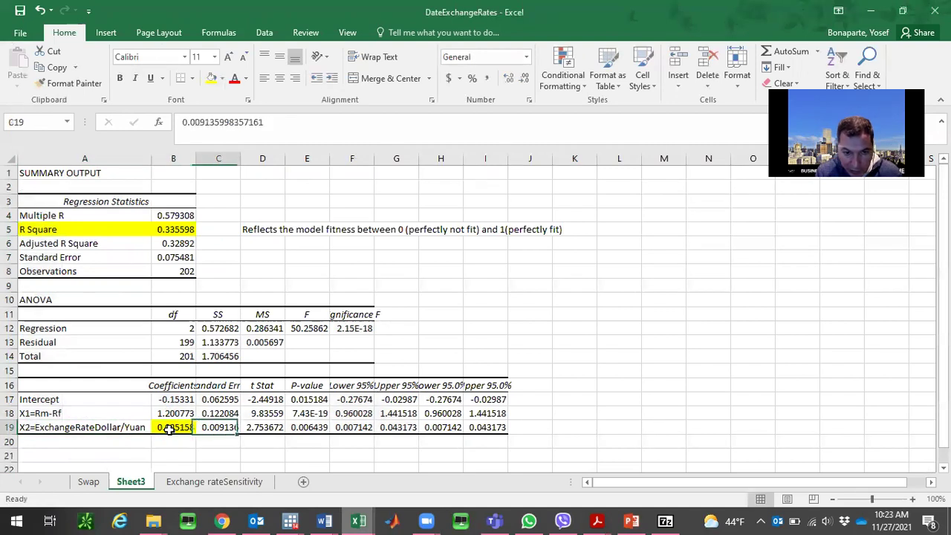
left_click(222, 78)
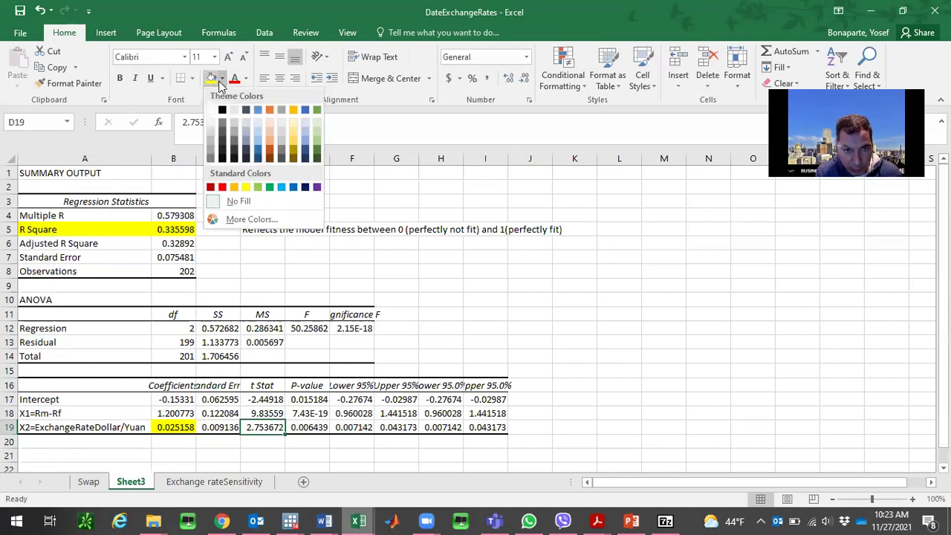
left_click(269, 188)
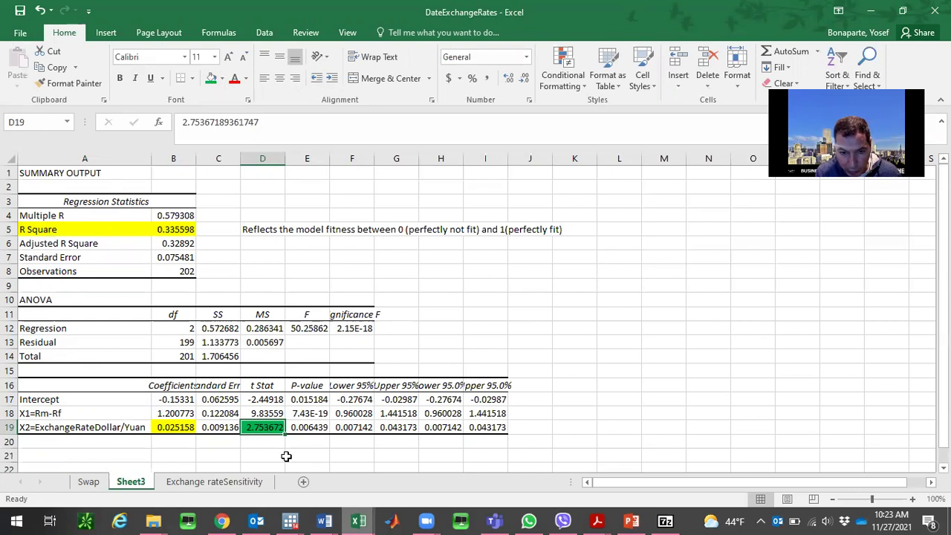
- Review the variable definitions in the ExchangeRateSensitivity document, then return to the workbook
mouse_move(333, 519)
left_click(766, 508)
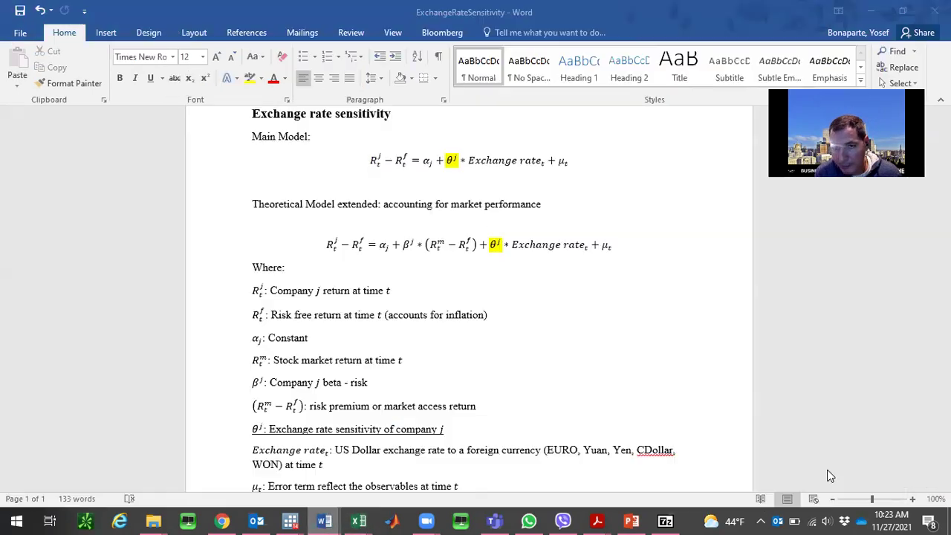
key("Down")
key("Down")
key("Down")
key("Down")
key("Down")
key("Down")
key("Down")
key("Down")
key("Down")
key("Down")
key("Down")
key("Down")
key("Down")
key("Down")
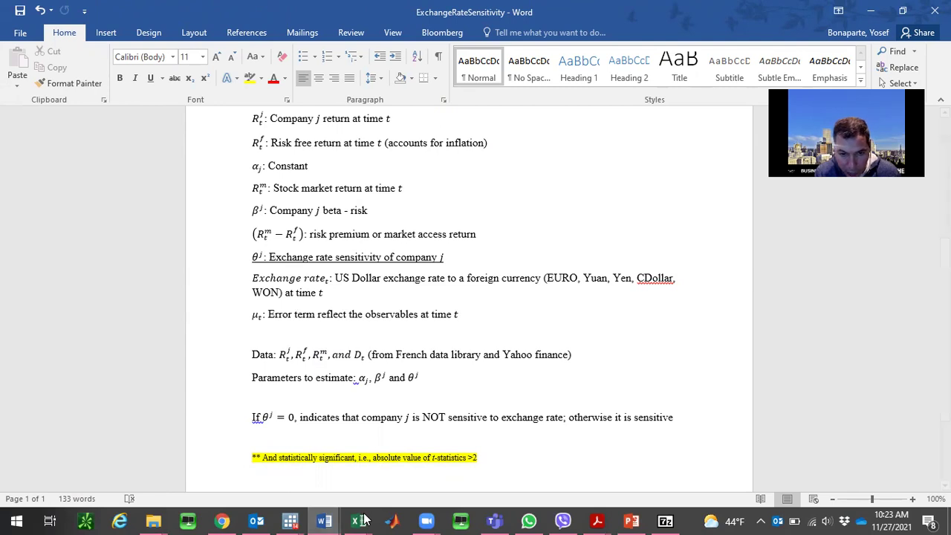
mouse_move(359, 521)
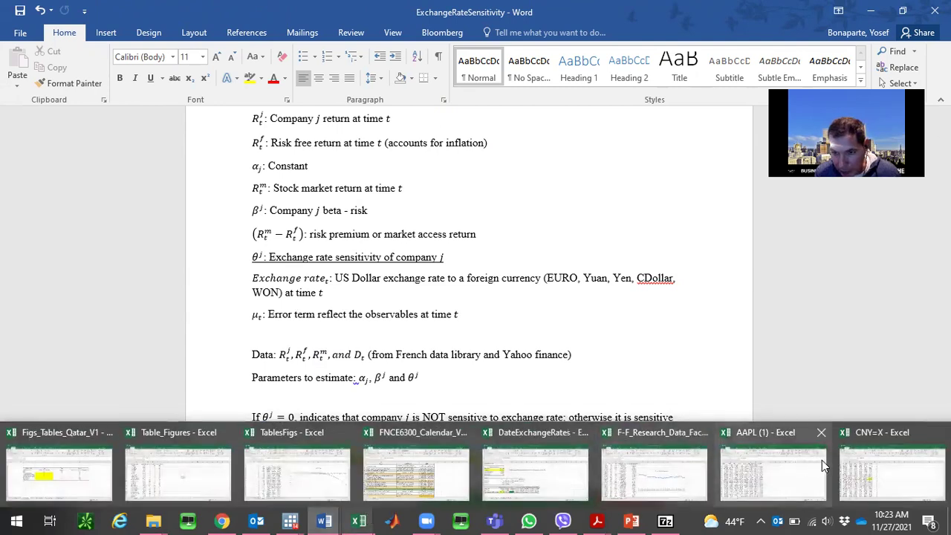
left_click(541, 469)
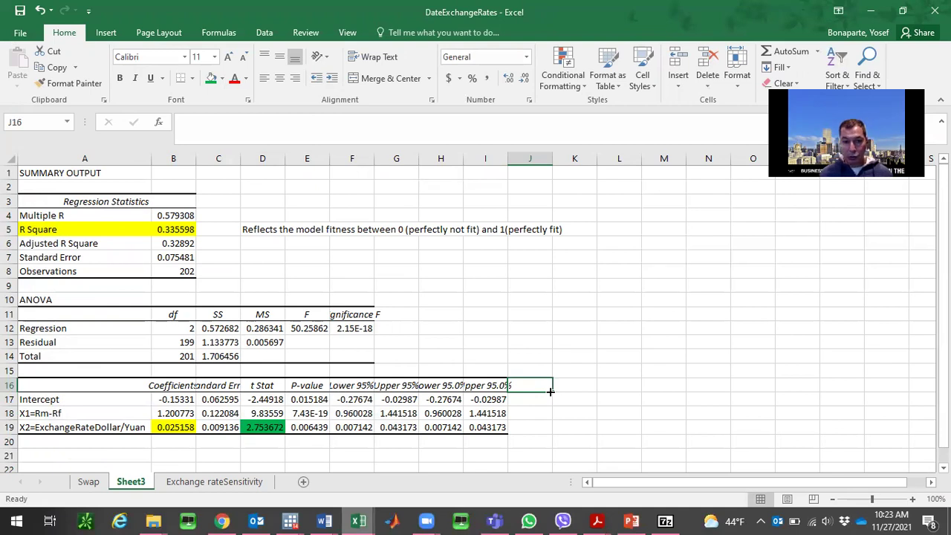
key("Down")
key("Down")
key("Down")
key("Down")
key("Down")
key("Down")
key("Down")
key("Down")
key("Down")
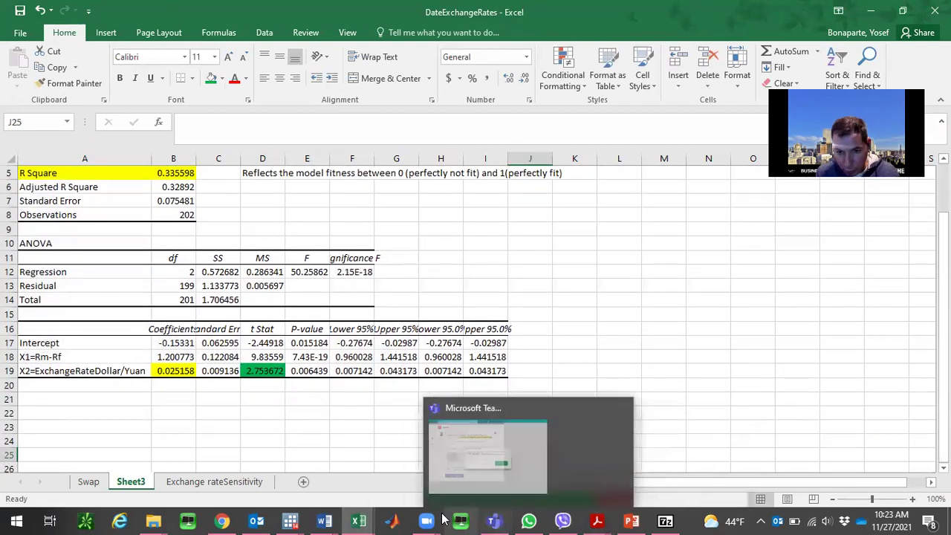
- Select the extended model equation in Word, then return to the DateExchangeRates workbook
mouse_move(336, 518)
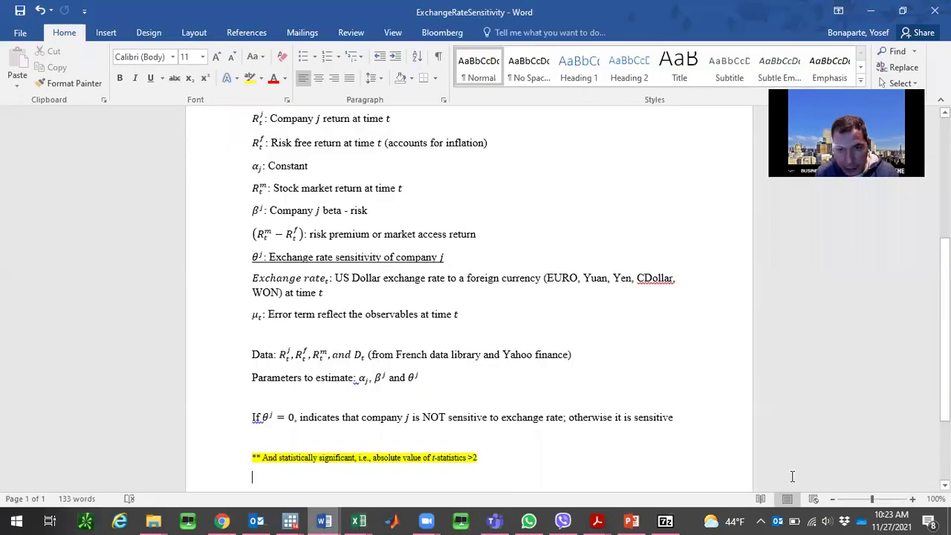
left_click(794, 476)
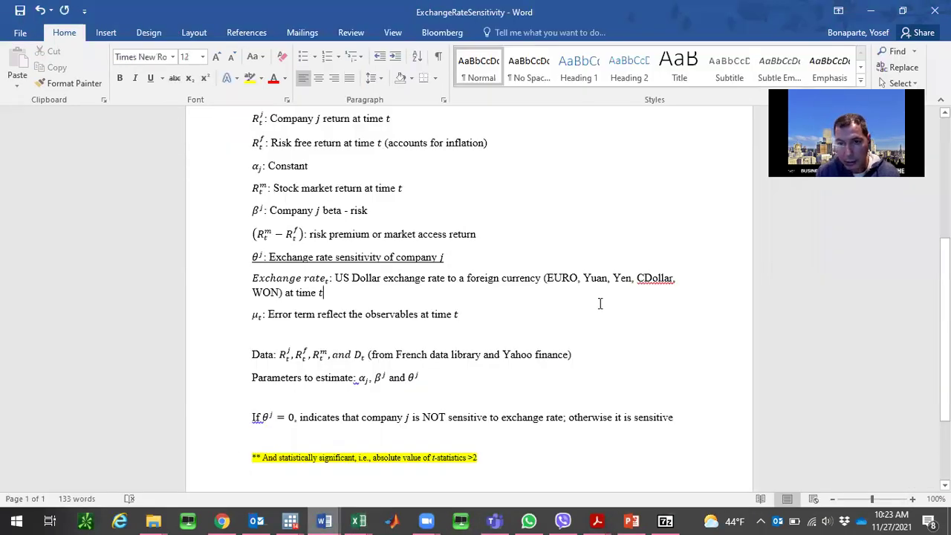
scroll(601, 303, "up", 4)
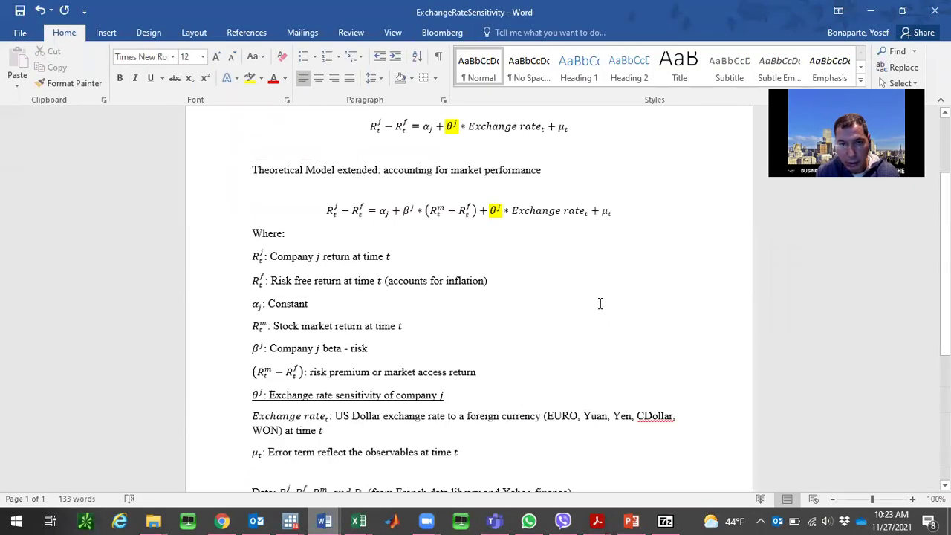
left_click(375, 245)
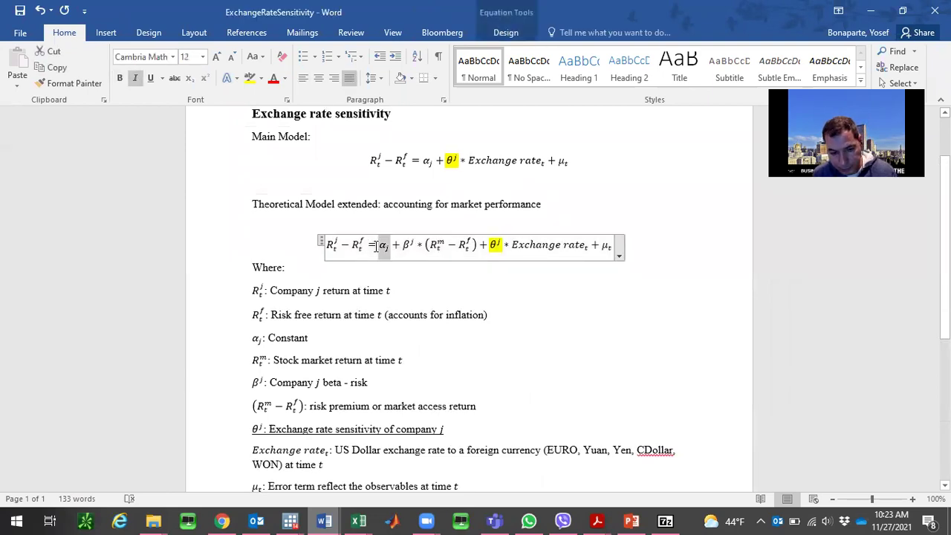
left_click(358, 519)
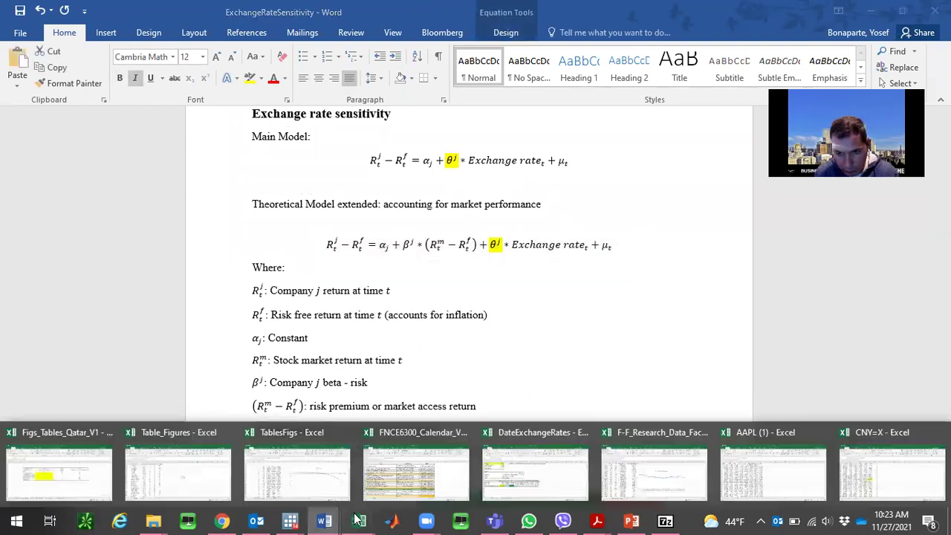
left_click(518, 456)
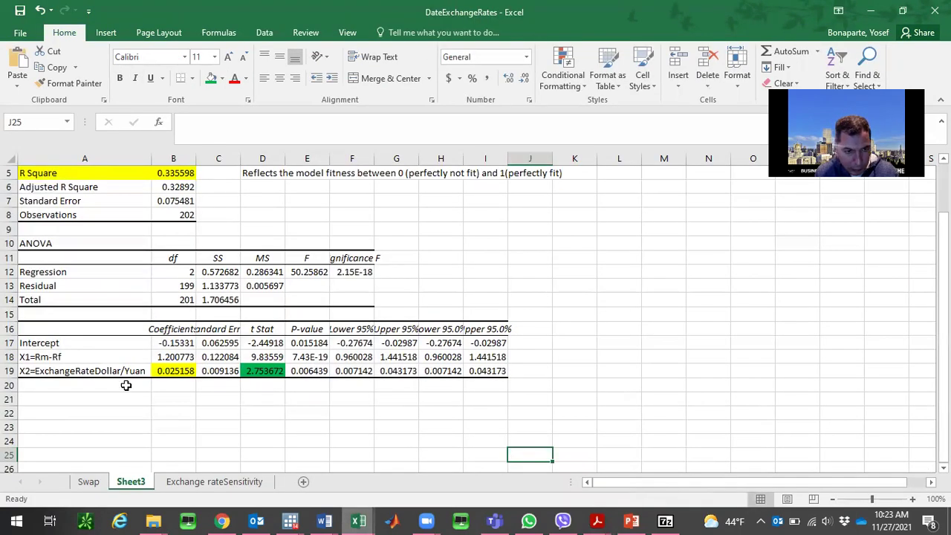
- Add an α row in A21:B21 with the Intercept -0.15331, shaded light blue
left_click(119, 399)
key("ctrl+v")
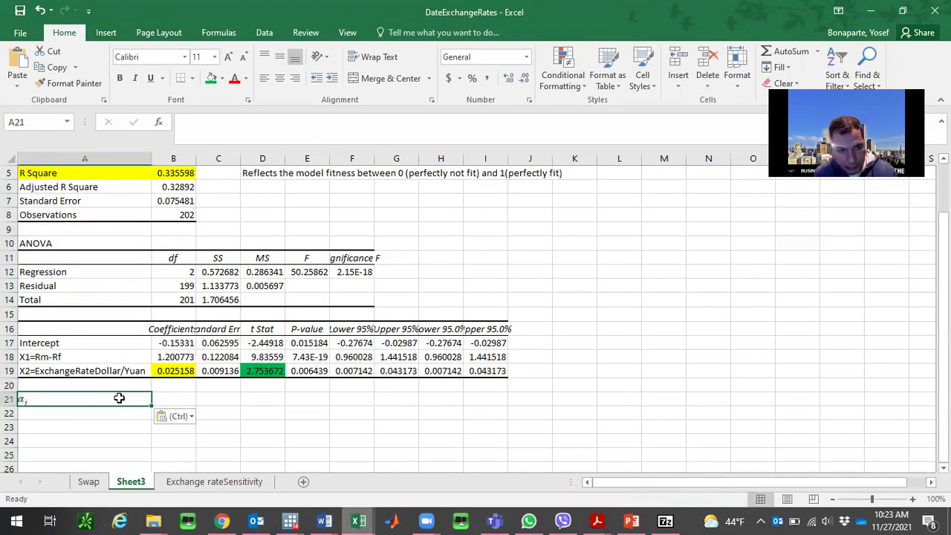
left_click(183, 341)
key("ctrl+c")
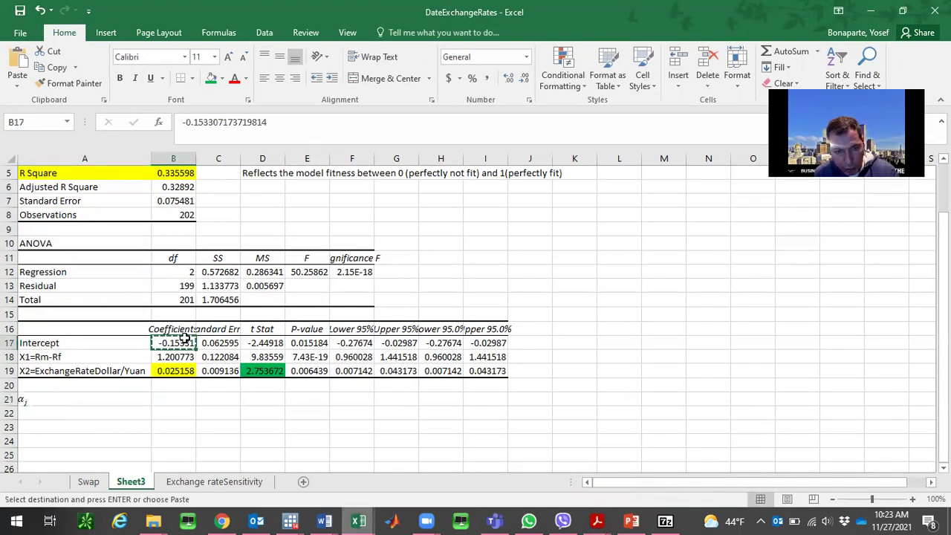
key("Down")
key("Down")
key("Down")
key("Down")
key("ctrl+v")
key("shift+Left")
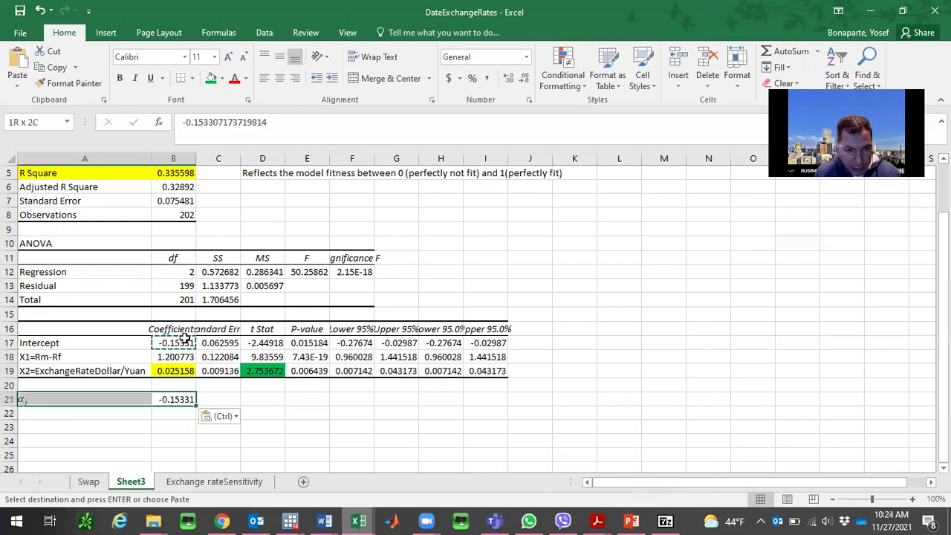
left_click(223, 79)
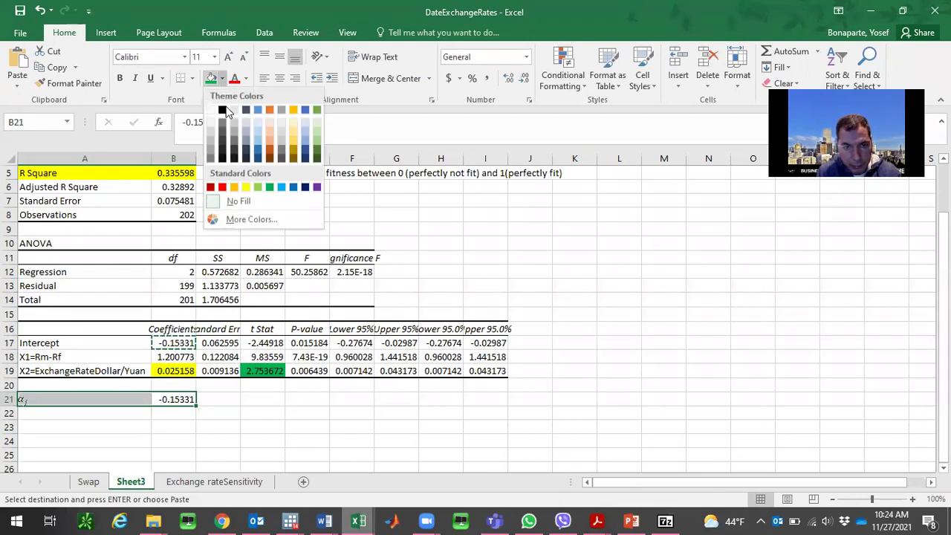
left_click(253, 133)
- Copy the β symbol from the Word equation into cell A22
key("Down")
key("Left")
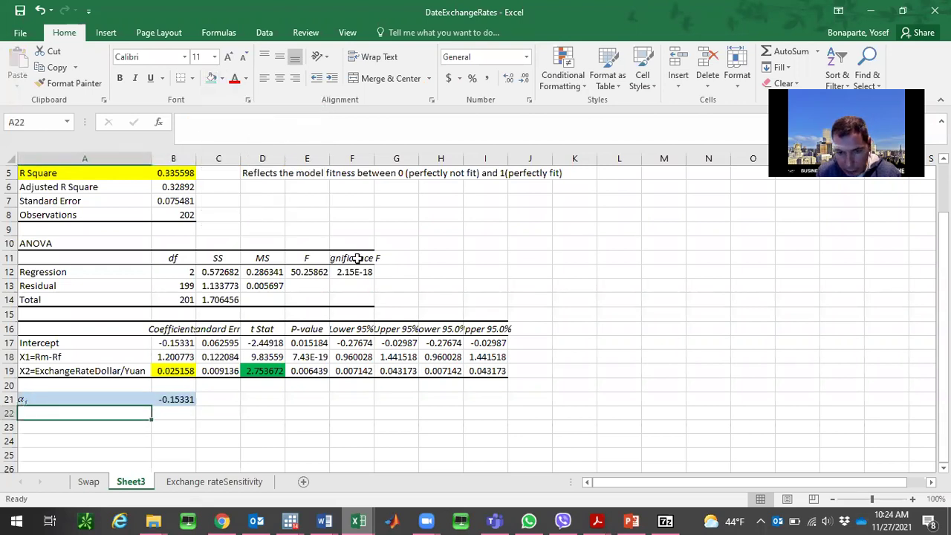
mouse_move(325, 520)
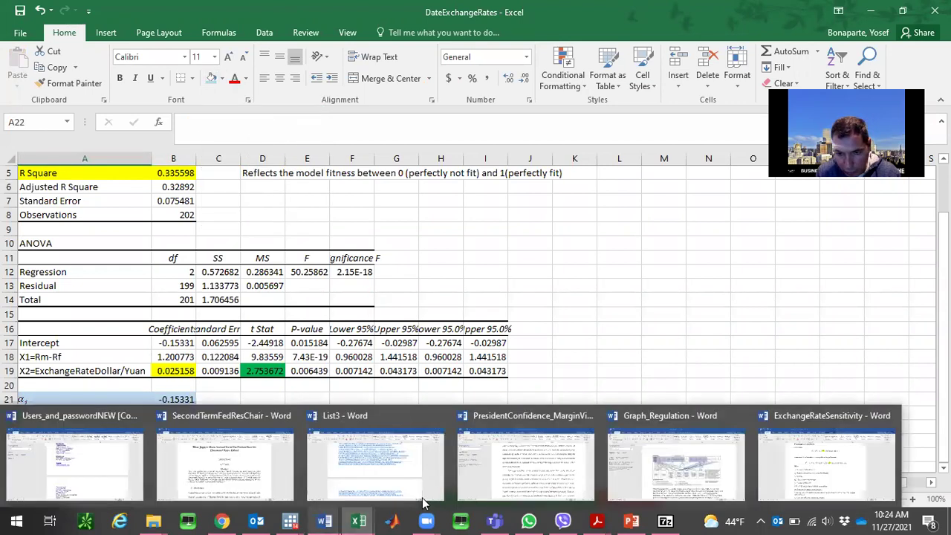
left_click(862, 449)
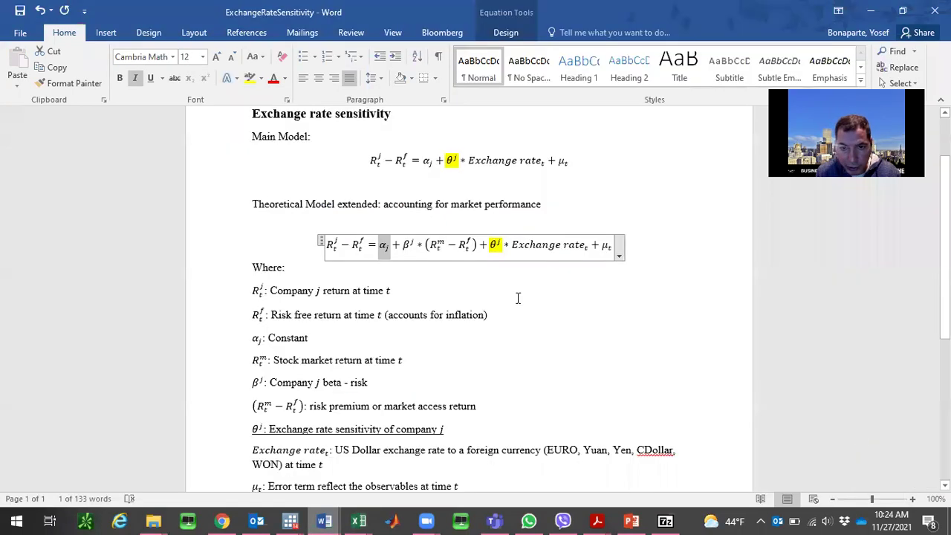
left_click(403, 242)
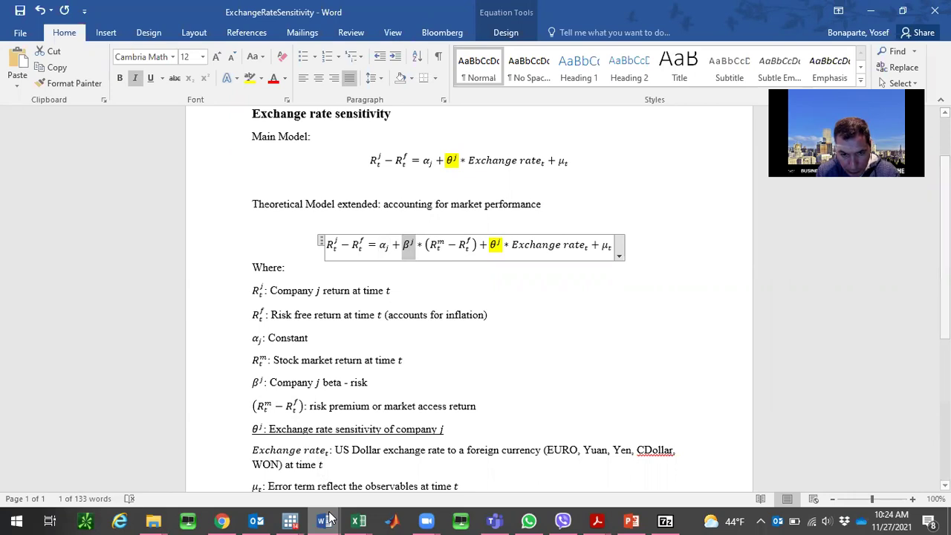
mouse_move(359, 520)
left_click(531, 469)
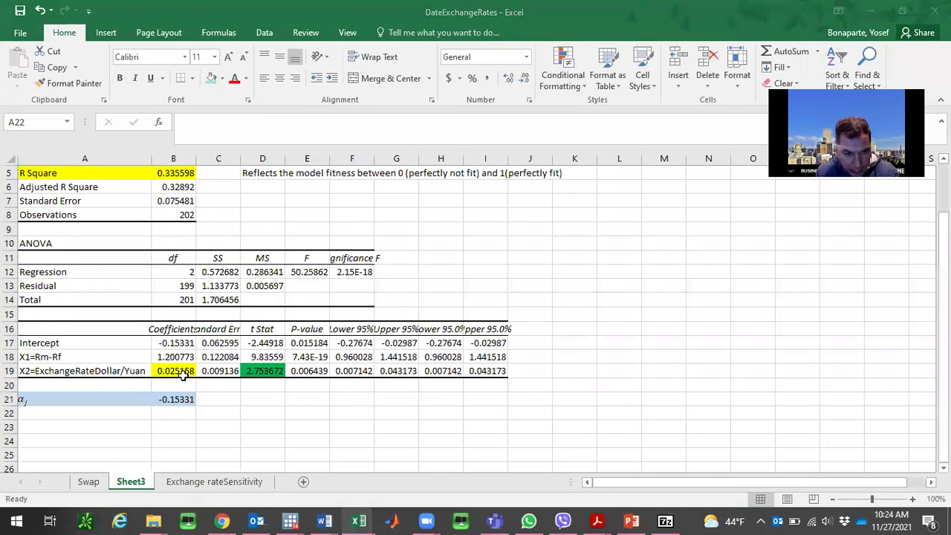
key("ctrl+v")
- Put the β coefficient 1.200773 from B18 into B22 and shade A22:B22 blue
key("Tab")
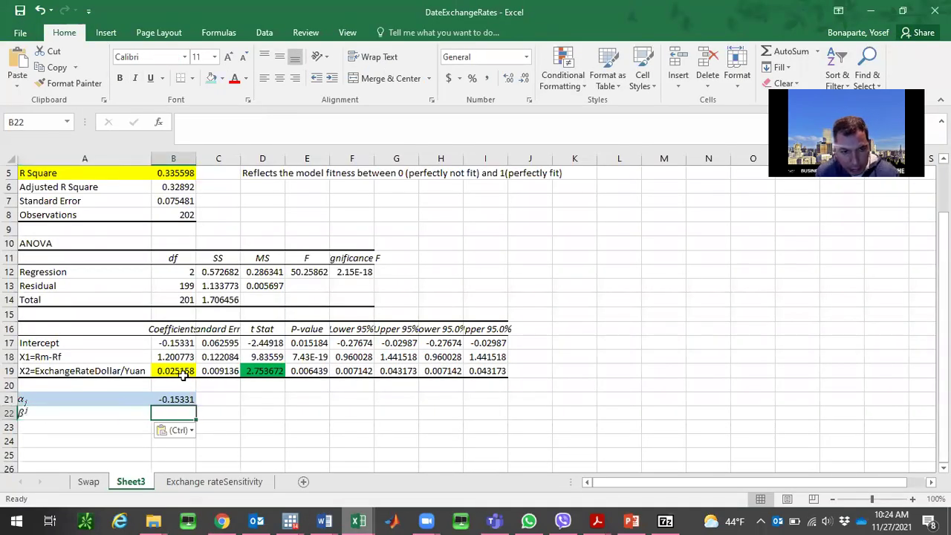
left_click(179, 356)
key("ctrl+c")
key("Down")
key("Down")
key("Down")
key("Down")
key("ctrl+v")
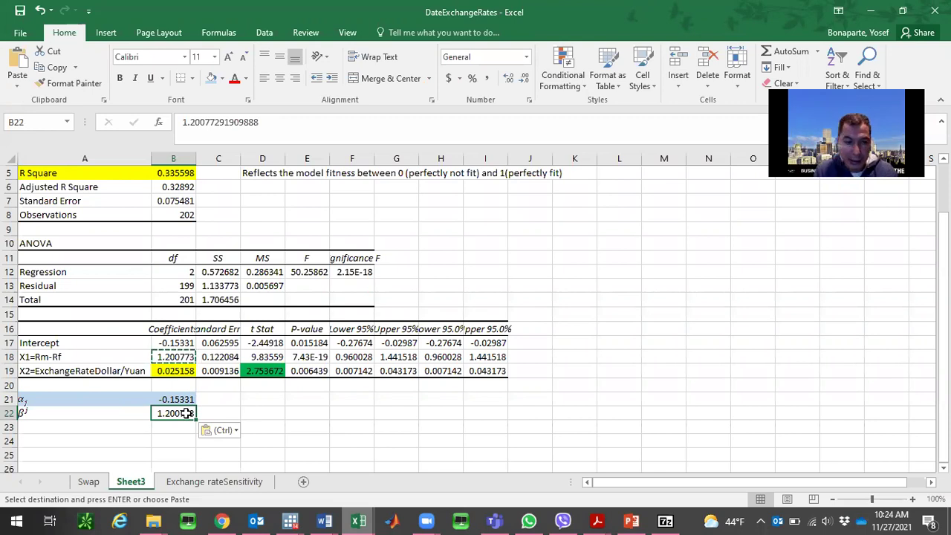
left_click_drag(133, 413, 175, 414)
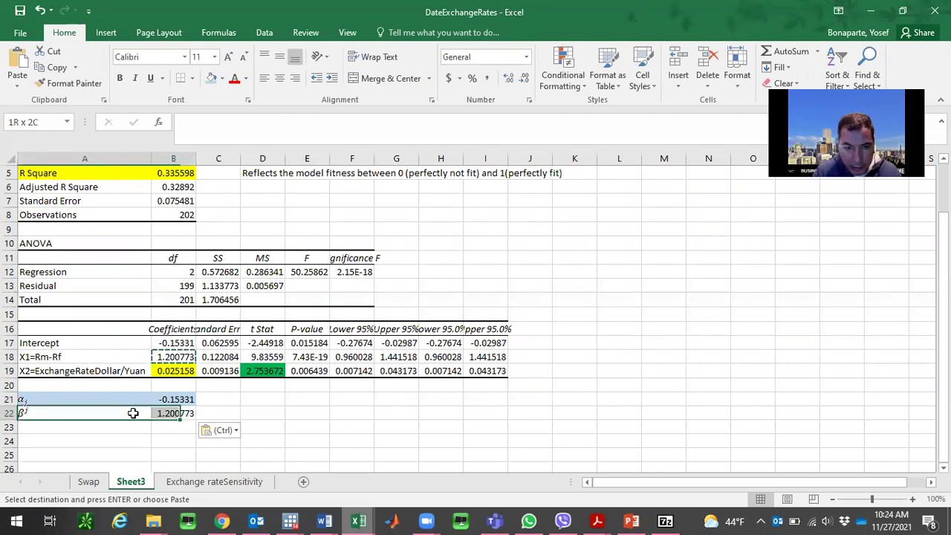
left_click(221, 78)
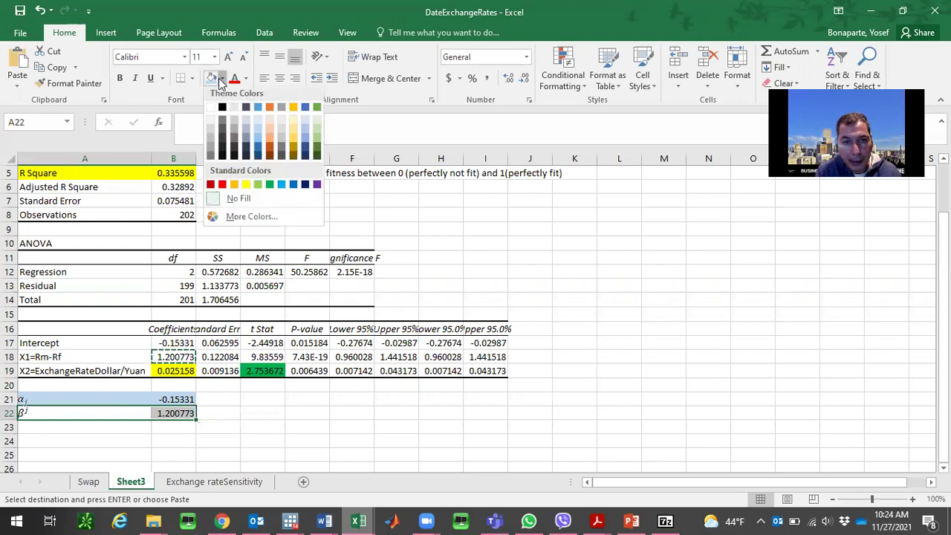
left_click(255, 148)
left_click(94, 426)
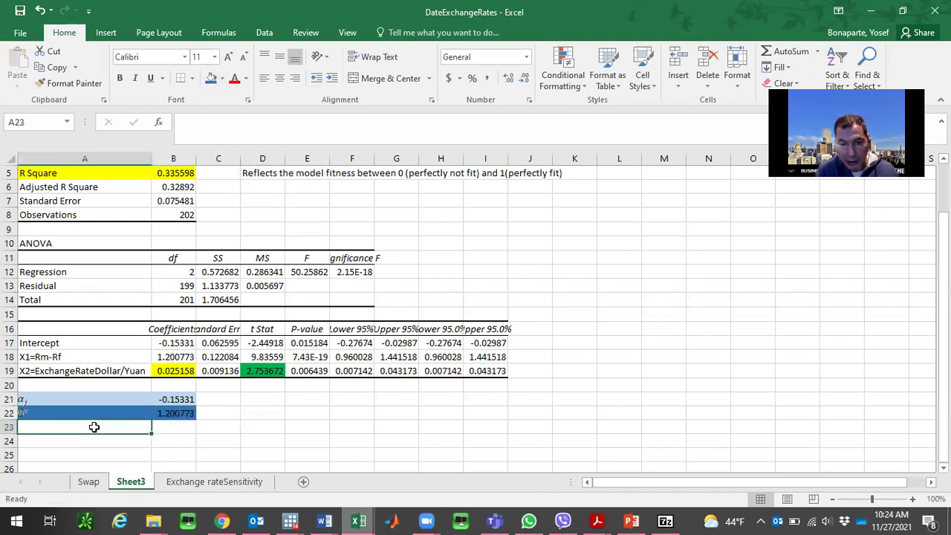
- Copy the θ symbol from the Word equation into cell A23
mouse_move(324, 521)
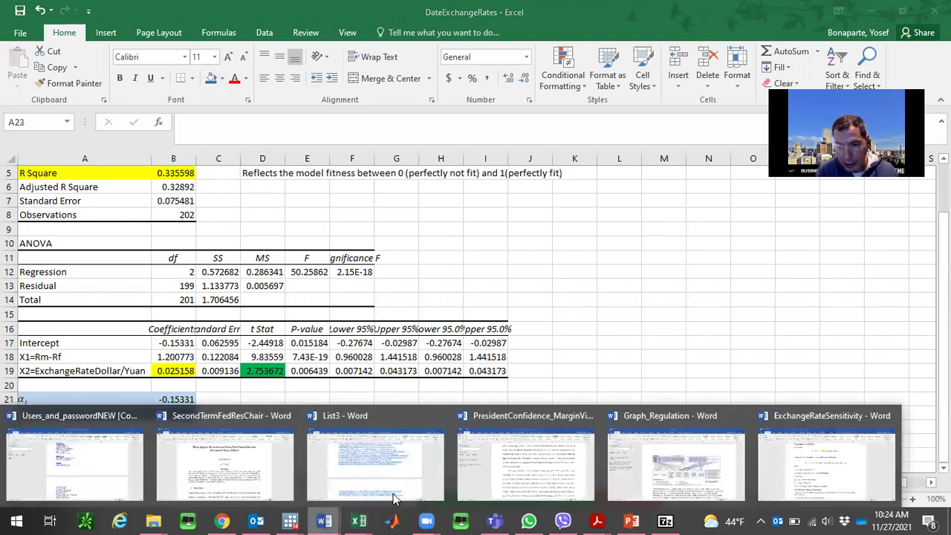
left_click(836, 458)
left_click(492, 246)
double_click(490, 245)
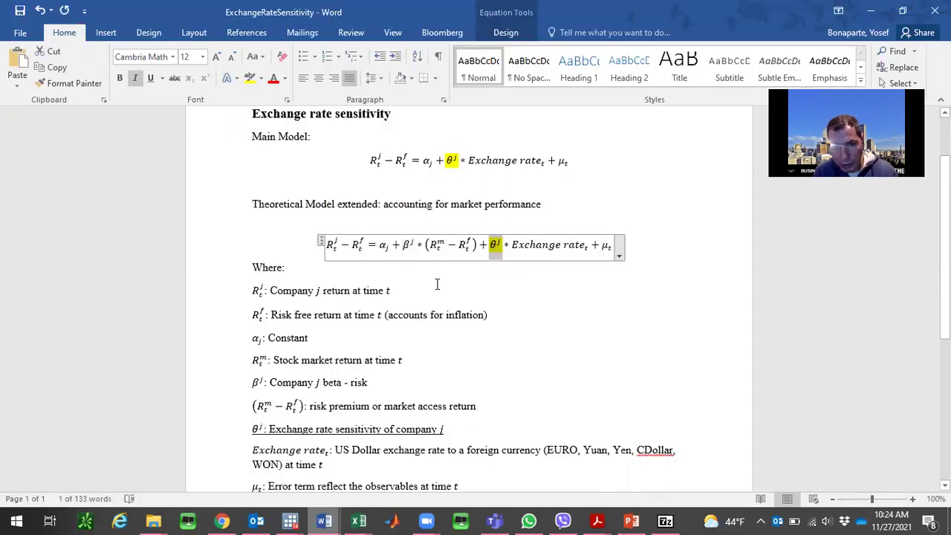
mouse_move(359, 520)
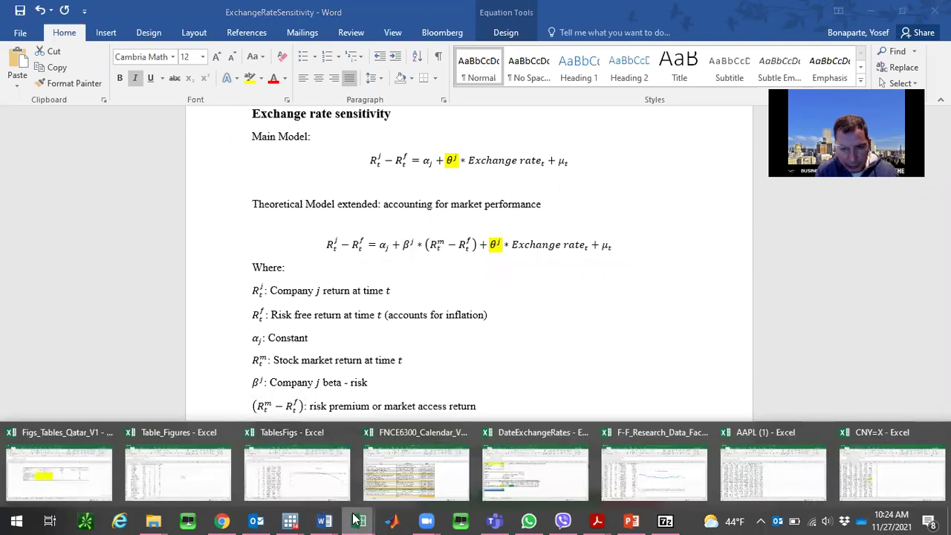
left_click(513, 490)
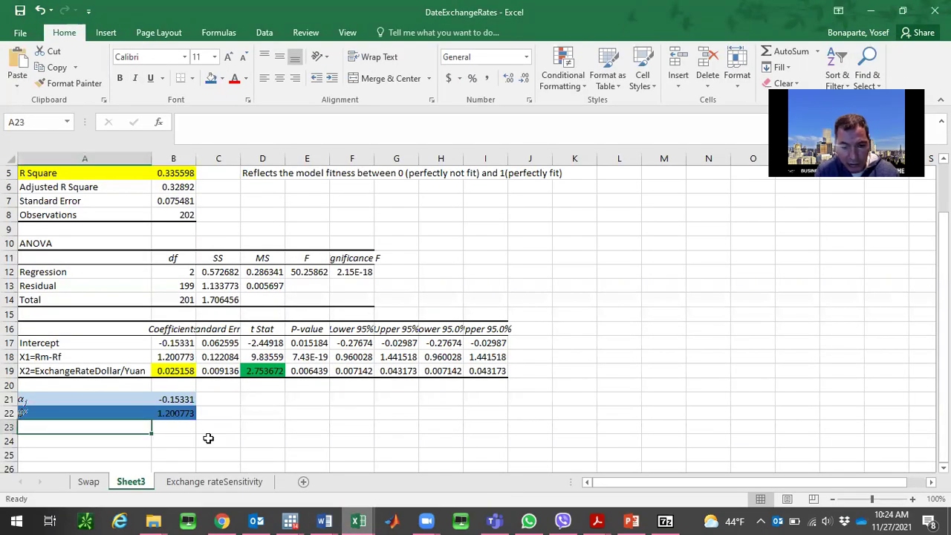
key("ctrl+v")
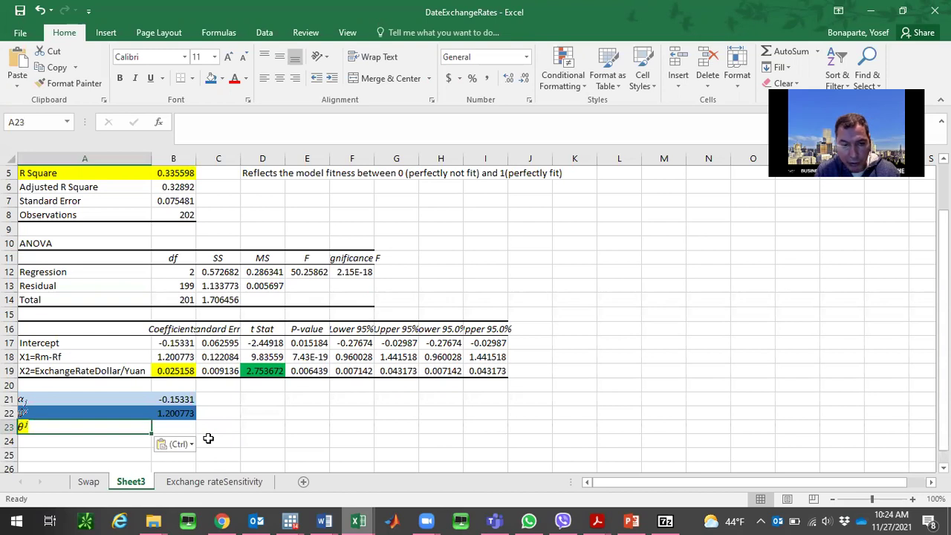
- Copy the θ coefficient 0.025158 from B19 into B23 and shade the row dark blue
left_click(171, 372)
right_click(171, 371)
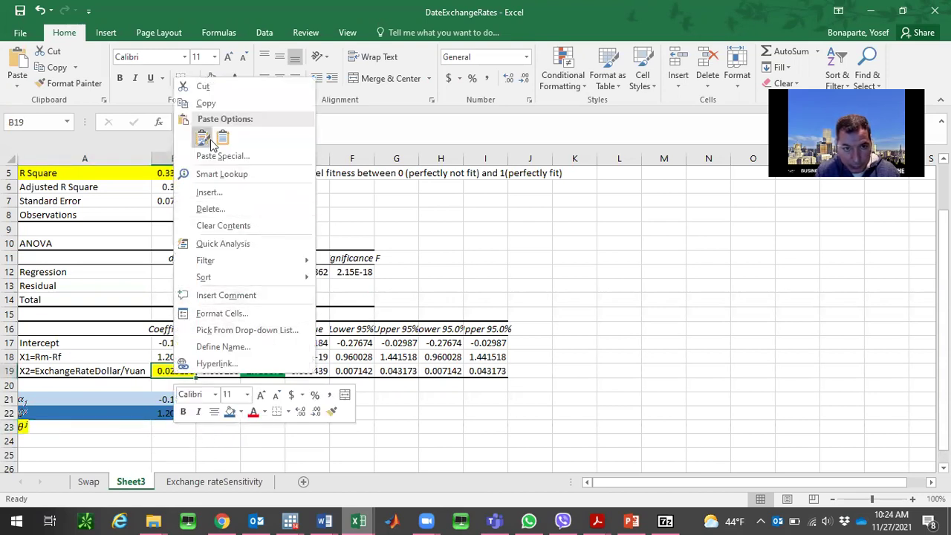
left_click(206, 104)
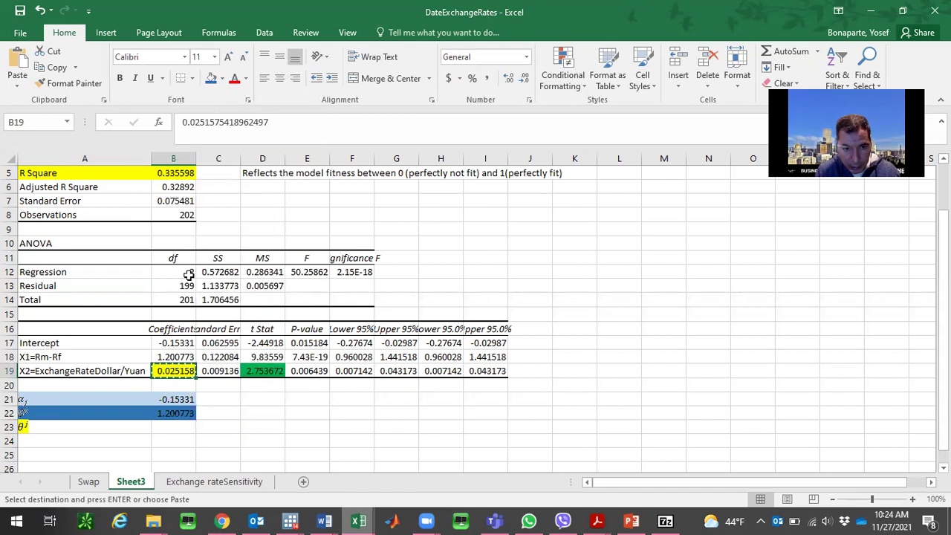
right_click(177, 426)
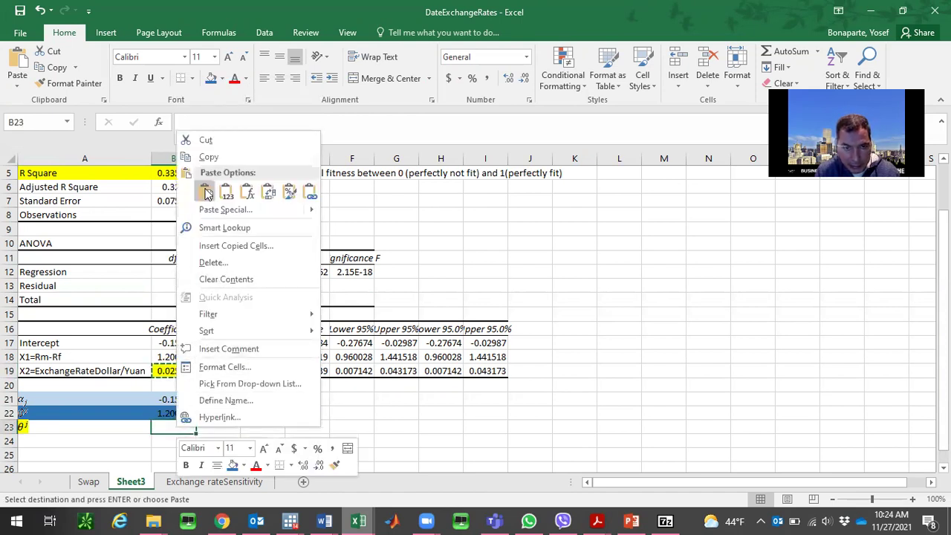
left_click(206, 188)
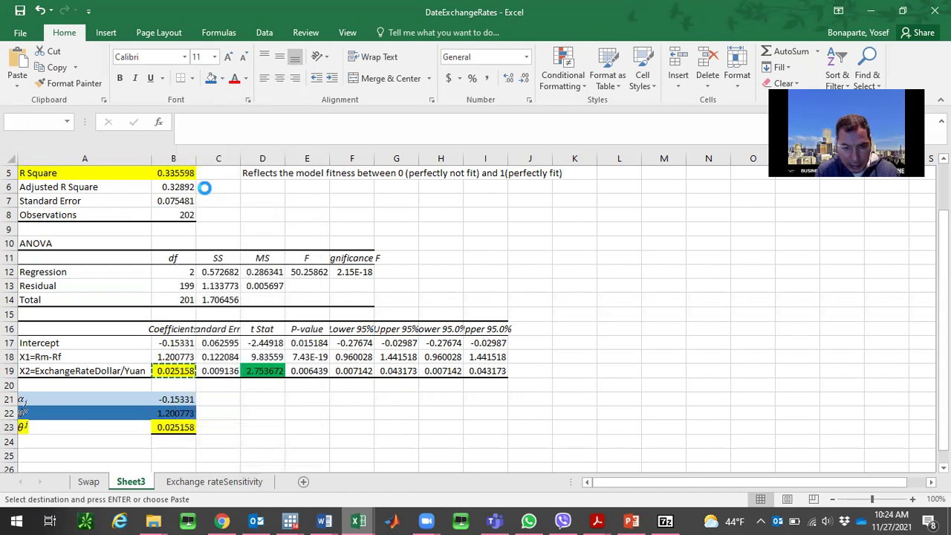
left_click(223, 78)
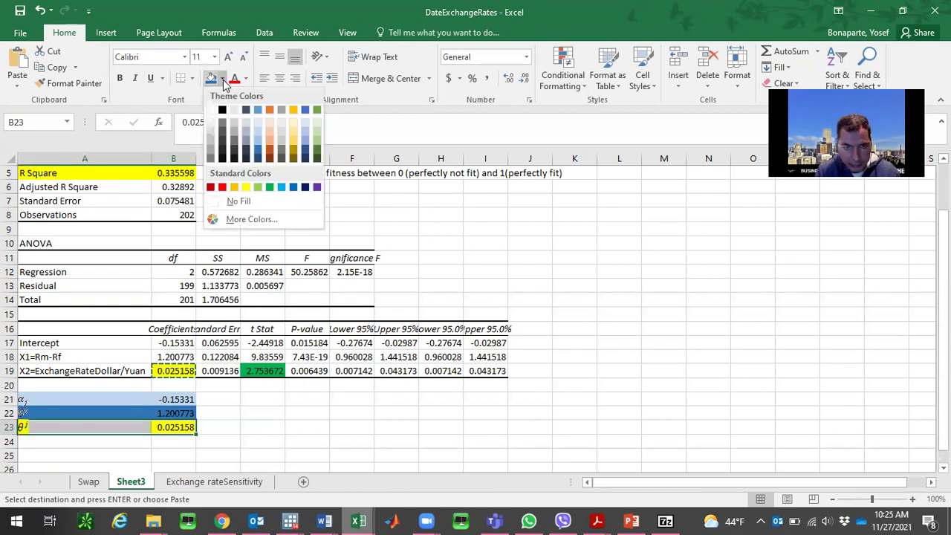
left_click(256, 160)
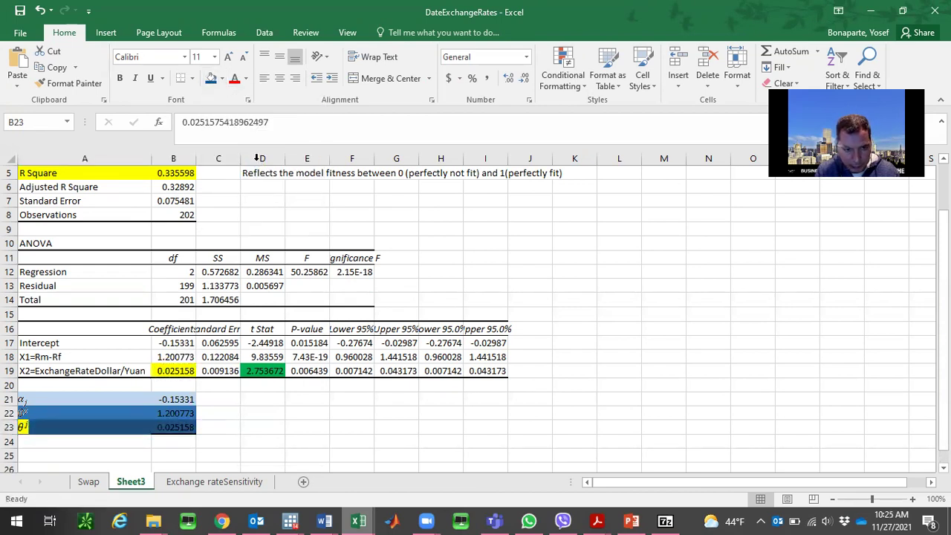
left_click(268, 465)
left_click(345, 444)
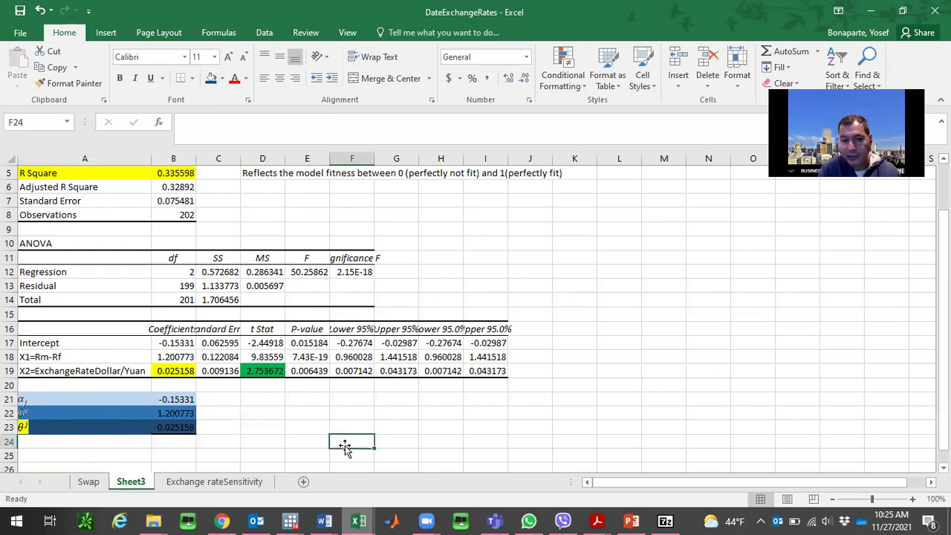
- Rename the Sheet3 regression tab to 'Inference'
left_click(188, 428)
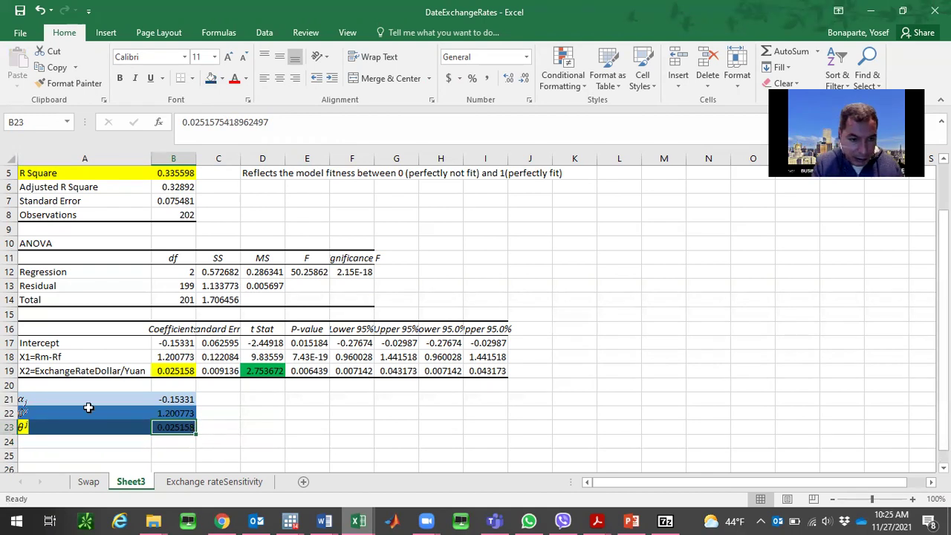
left_click(23, 428)
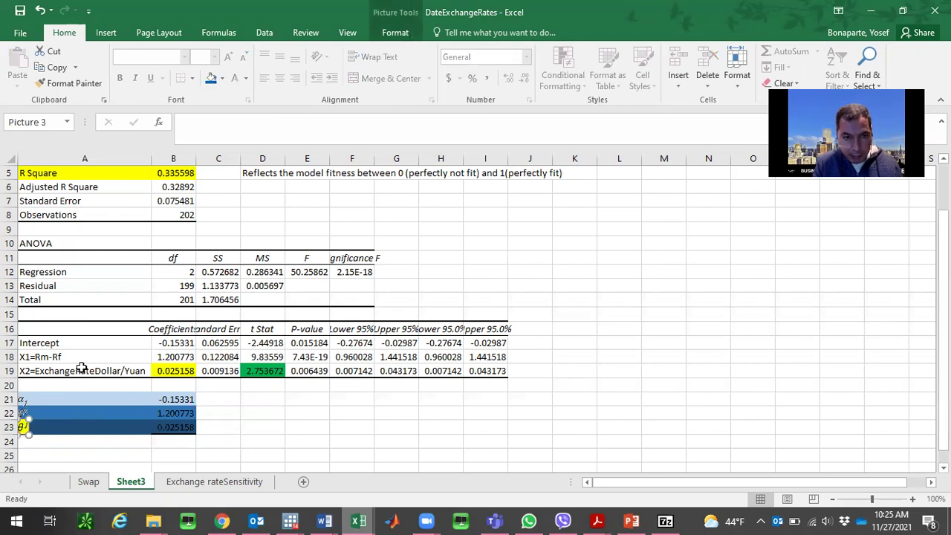
left_click(293, 443)
left_click(271, 376)
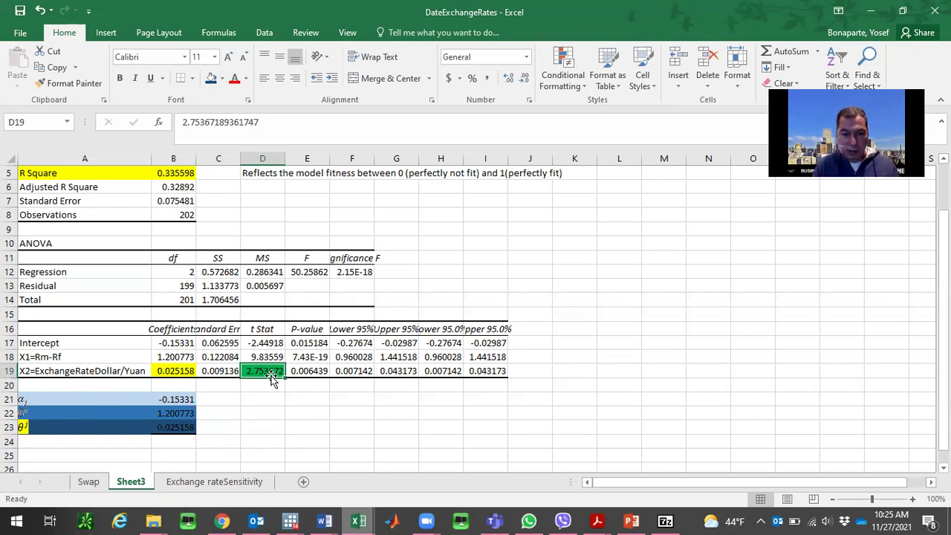
right_click(141, 482)
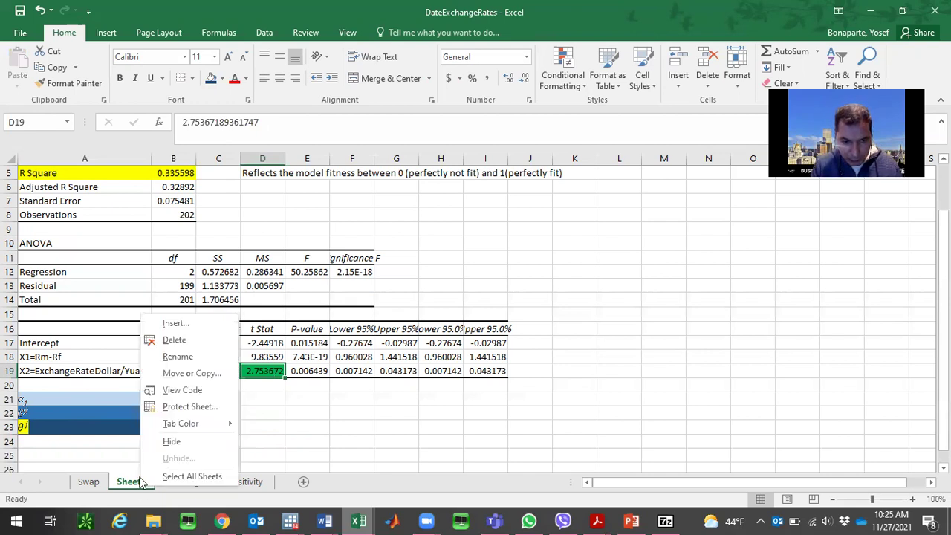
left_click(168, 362)
type("In")
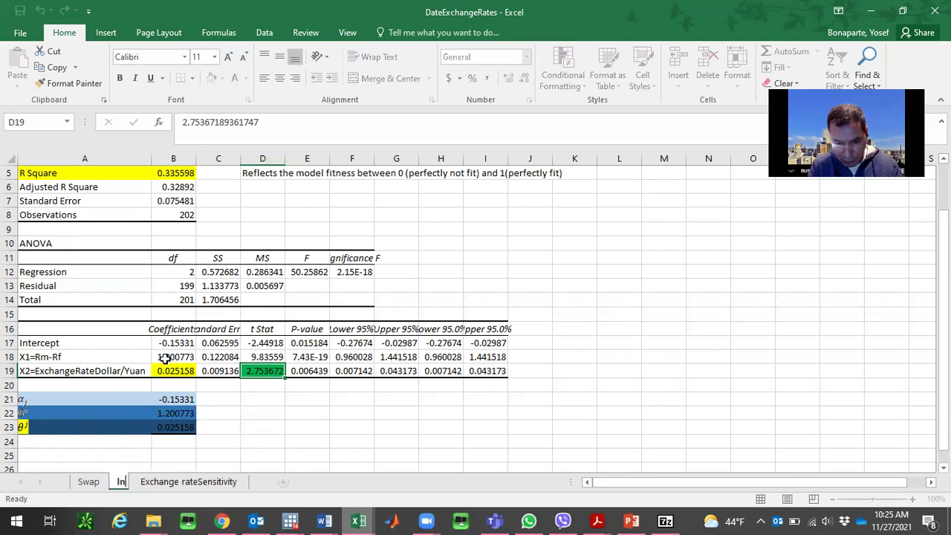
type("ference")
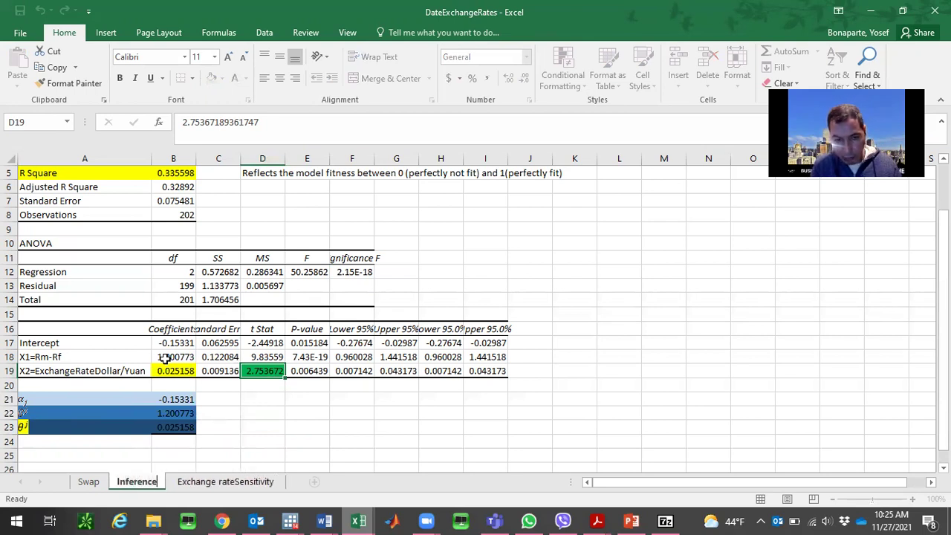
left_click(235, 414)
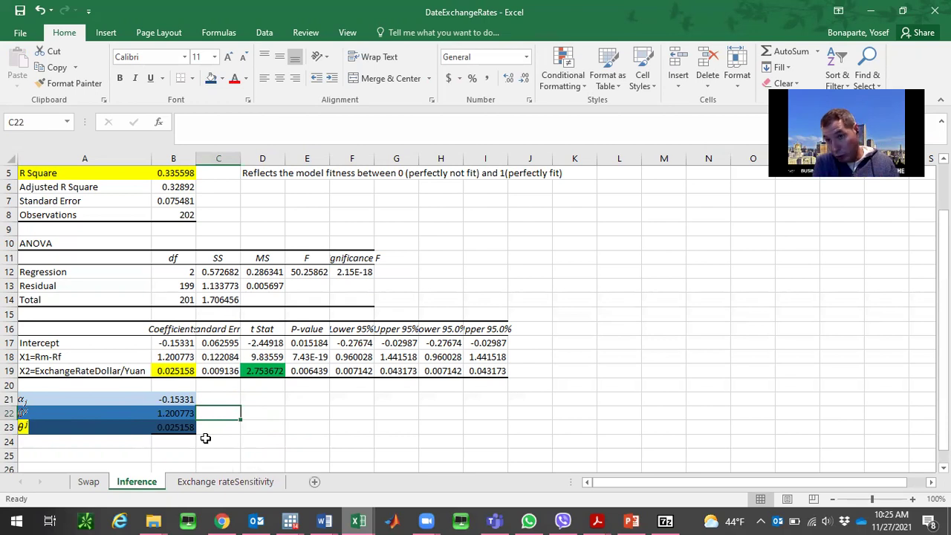
- Bring up the Exchange rate and stock market performance deck and review slides 1 and 2
left_click(90, 483)
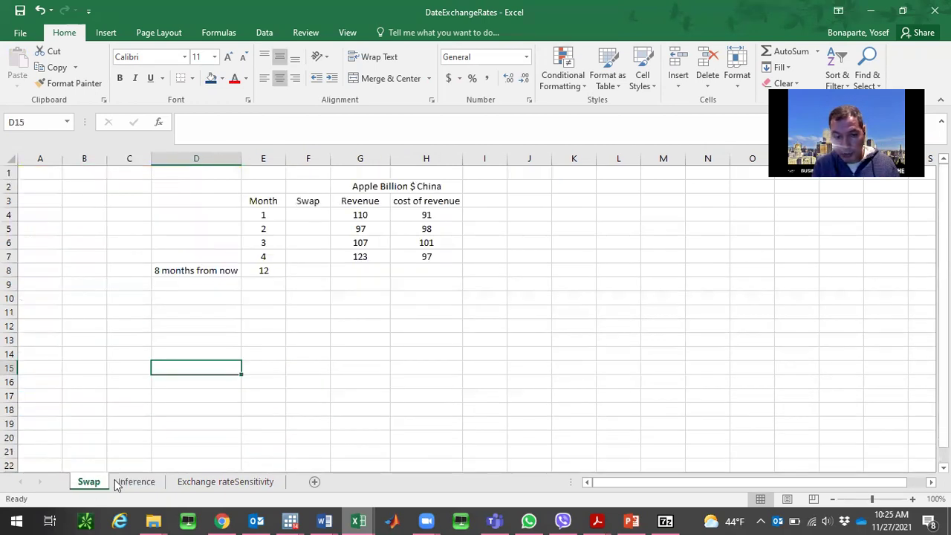
left_click(628, 520)
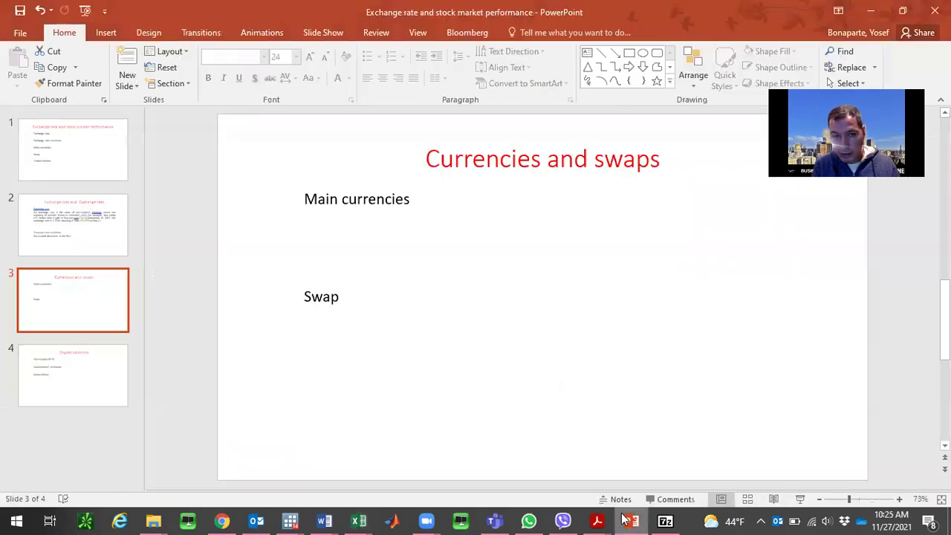
left_click(81, 184)
left_click(78, 167)
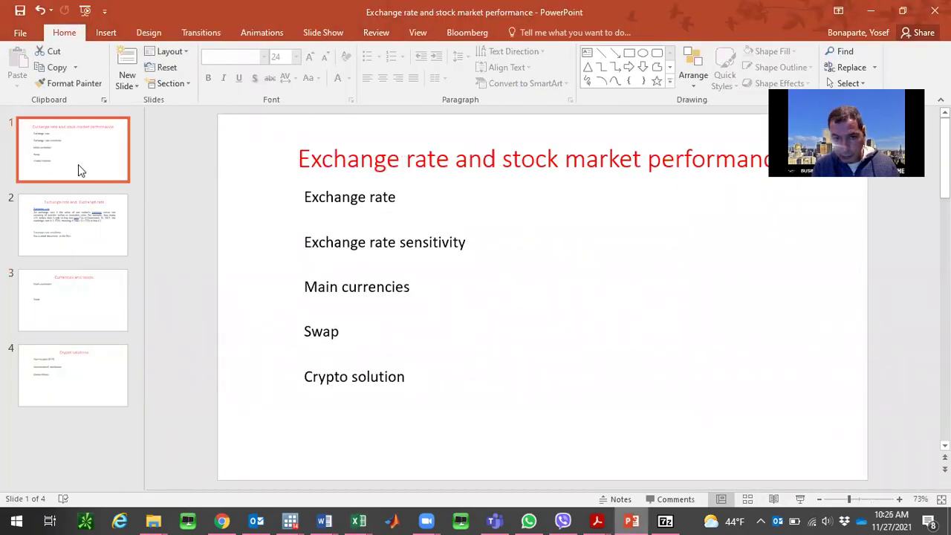
left_click(76, 199)
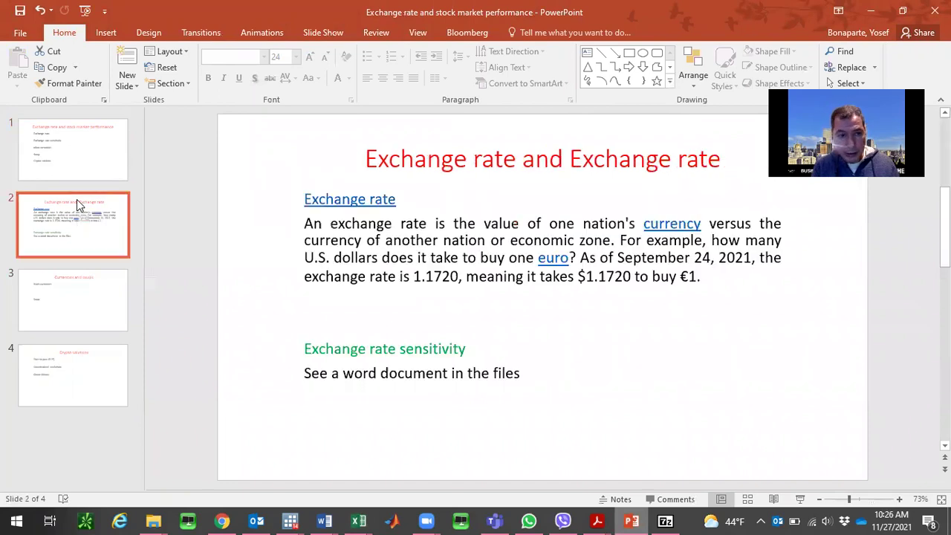
left_click(364, 241)
- Check slide 2's Exchange rate sensitivity text, go to slide 3, then bring ExchangeRateSensitivity forward
left_click(326, 346)
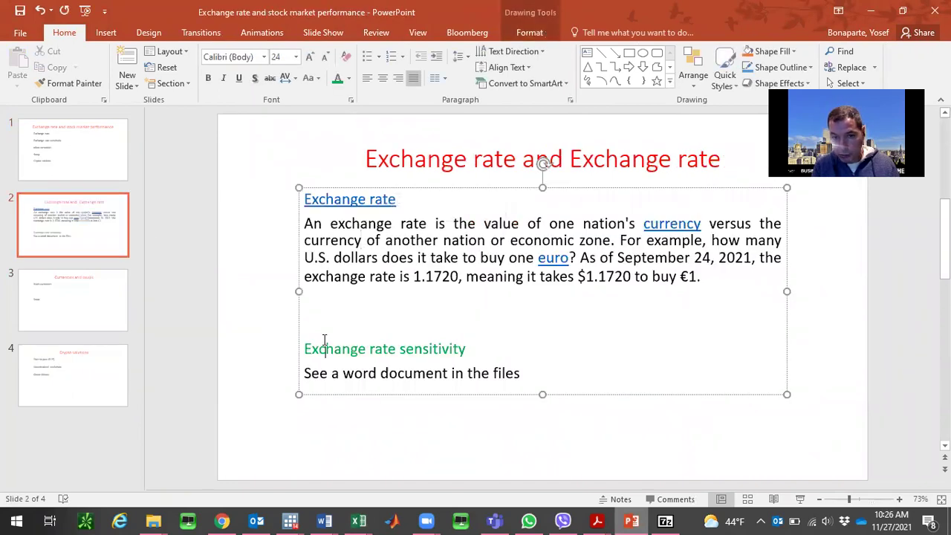
left_click(473, 374)
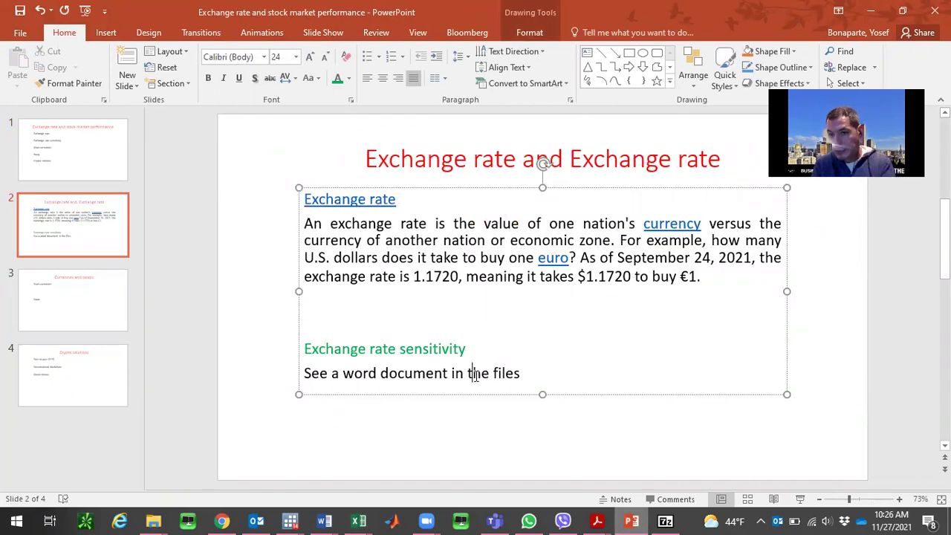
left_click(99, 314)
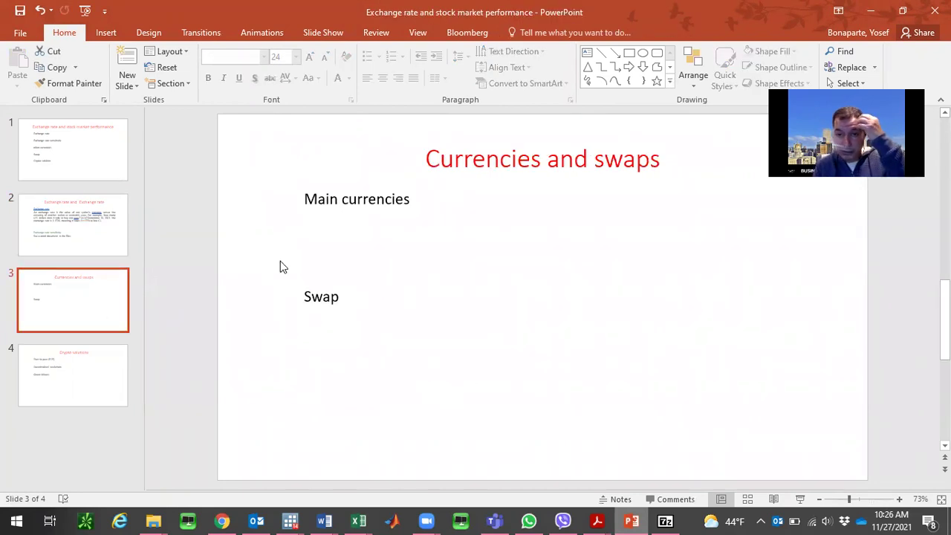
left_click(331, 520)
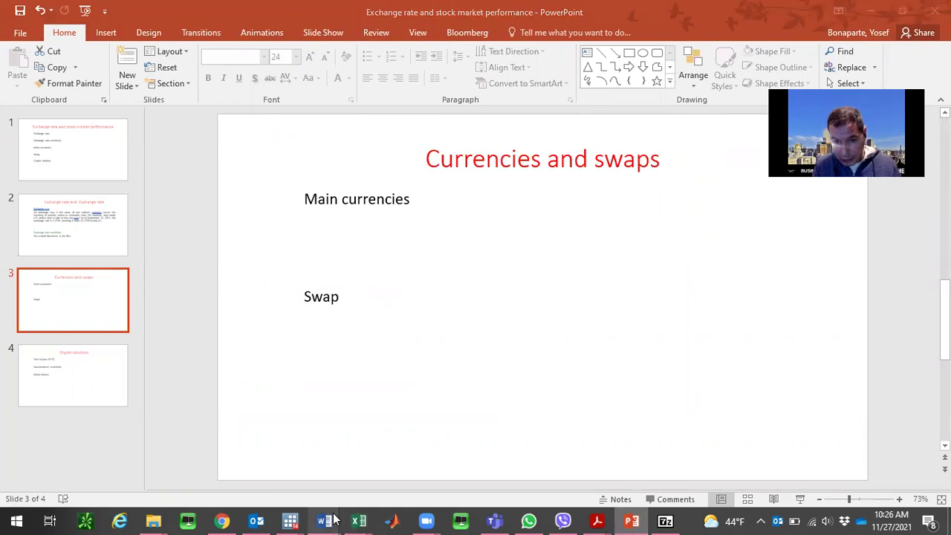
left_click(806, 457)
- Select the Exchange rate definition paragraph in the Word document
left_click(529, 397)
key("Down")
key("Down")
key("Home")
key("shift+End")
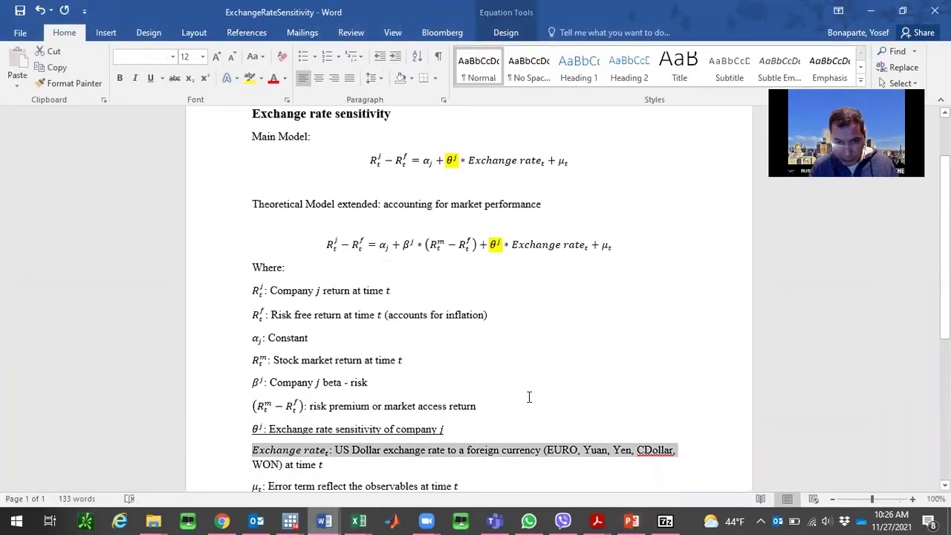
key("shift+Down")
key("ctrl+c")
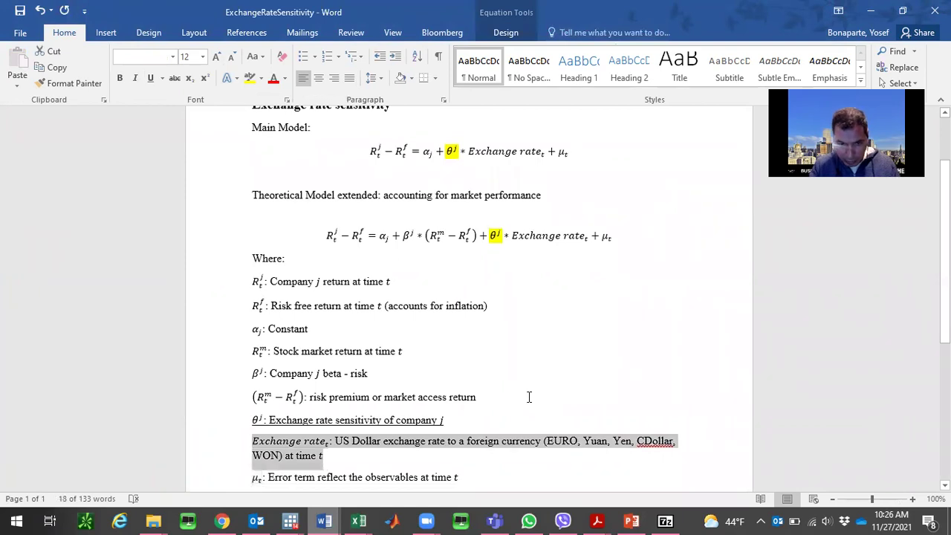
- Paste the Exchange rate definition under Main currencies on slide 3 and add a line under Swap
left_click(632, 521)
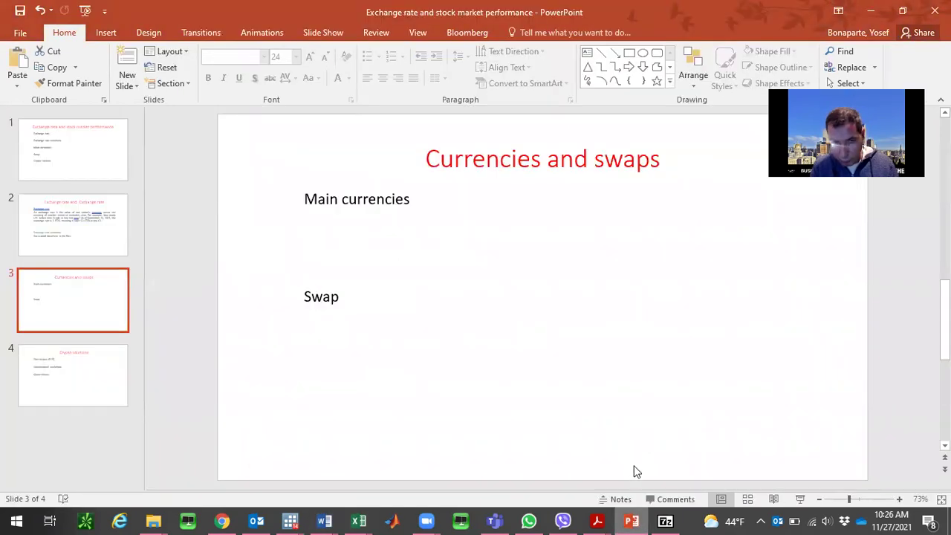
left_click(345, 225)
key("ctrl+v")
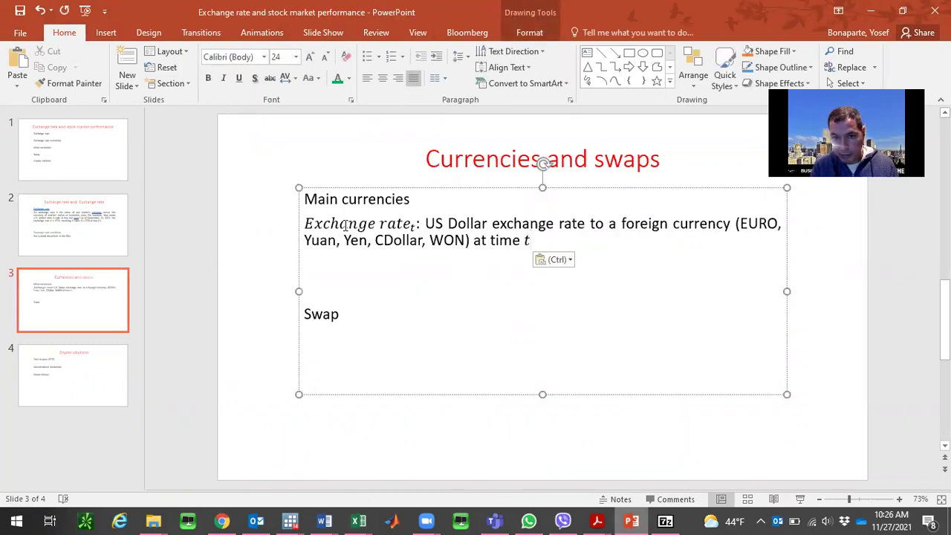
key("ctrl+End")
key("Return")
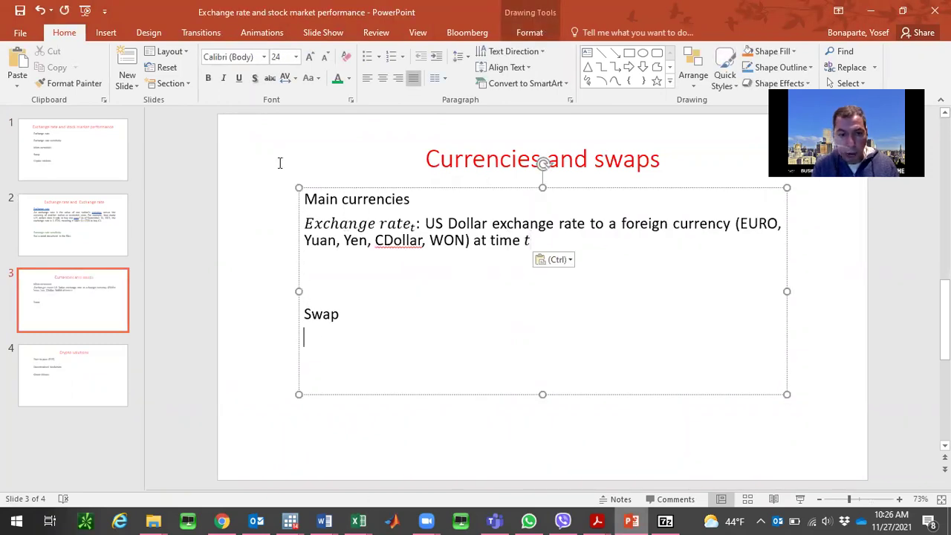
left_click(223, 521)
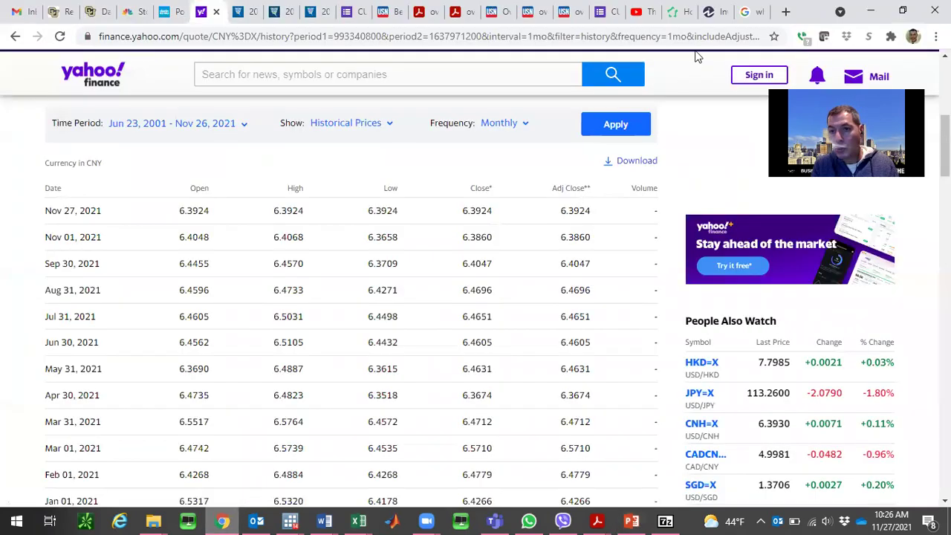
- Look through the open Chrome tabs and settle on the Investopedia tab
left_click(711, 13)
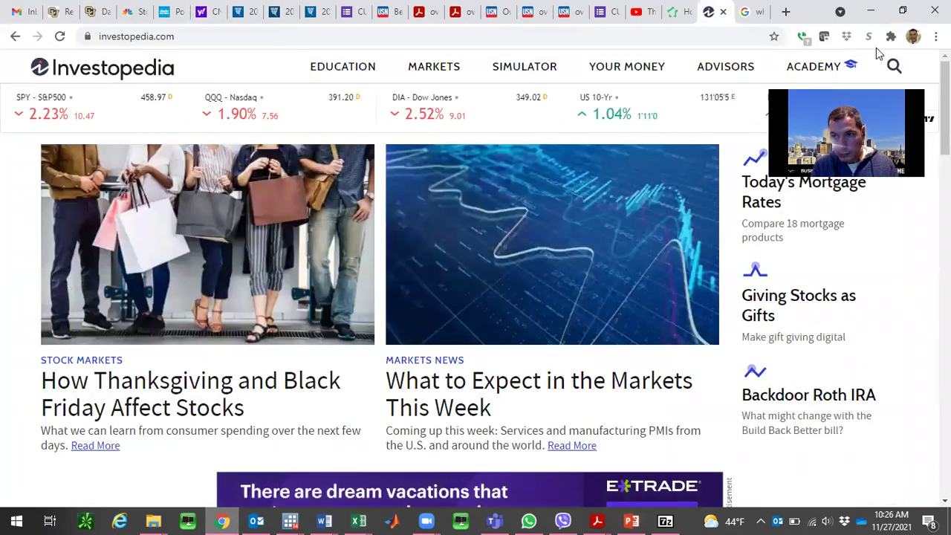
left_click(672, 12)
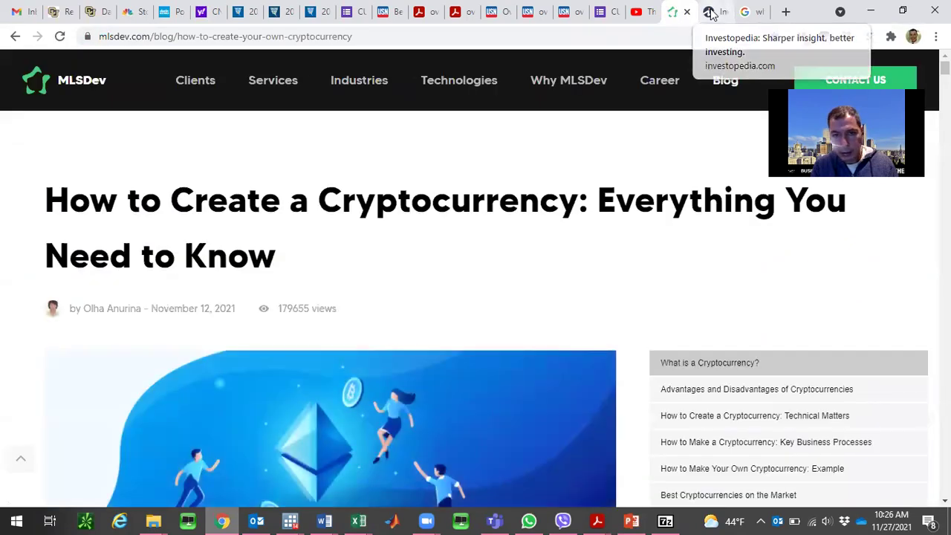
left_click(710, 12)
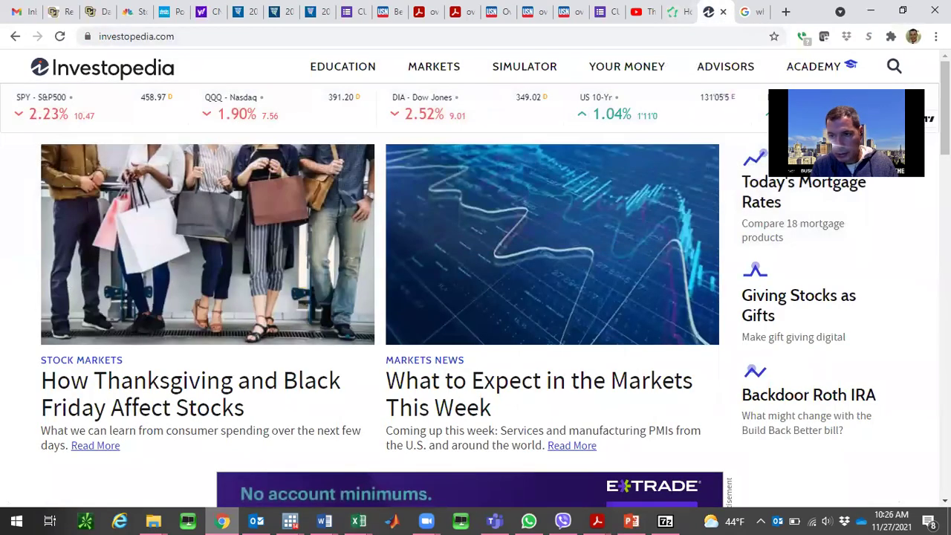
scroll(476, 297, "down", 5)
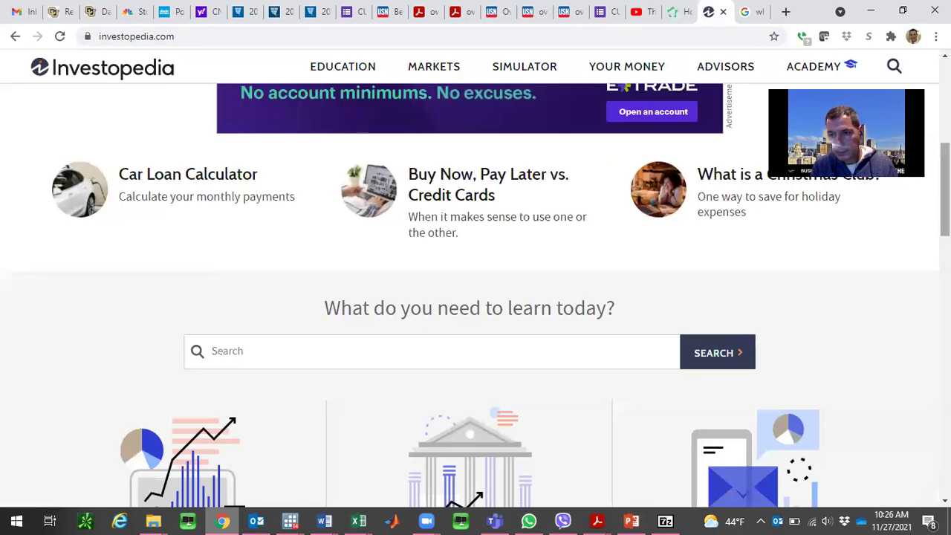
scroll(476, 297, "up", 5)
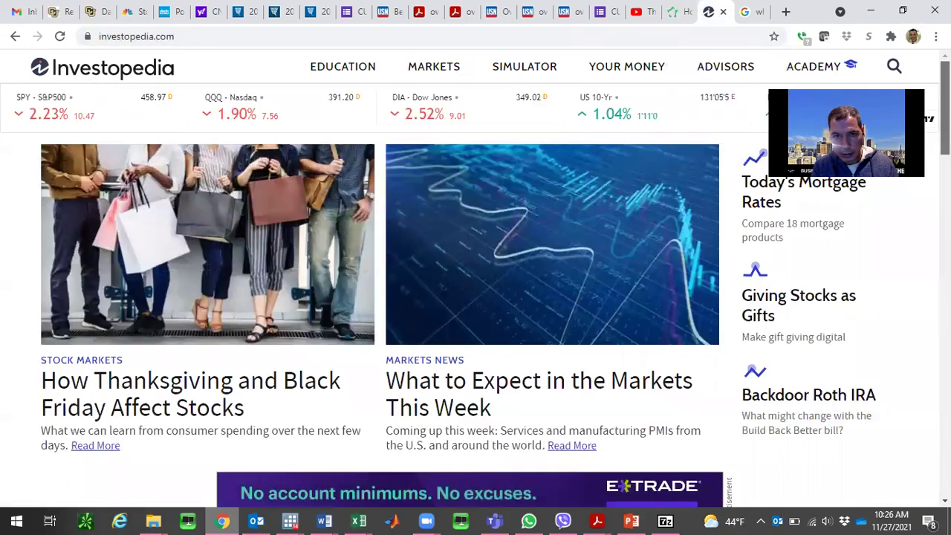
left_click(756, 9)
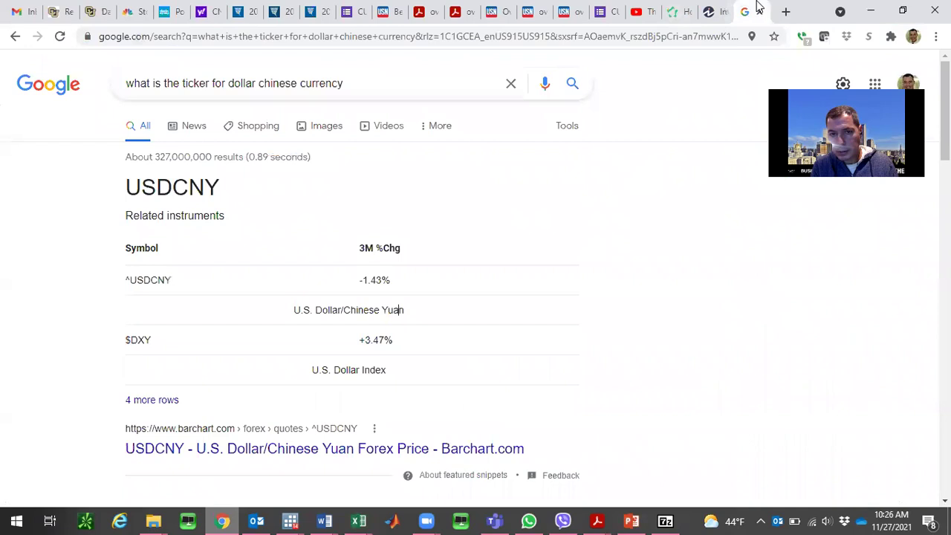
left_click(709, 10)
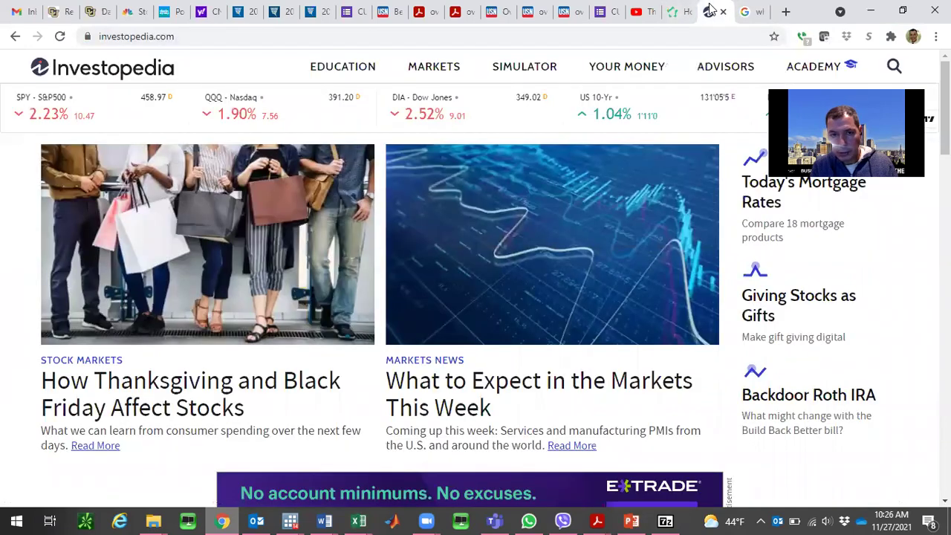
- Search 'swap investorpedia' and open the An Introduction to Swaps article
left_click(564, 42)
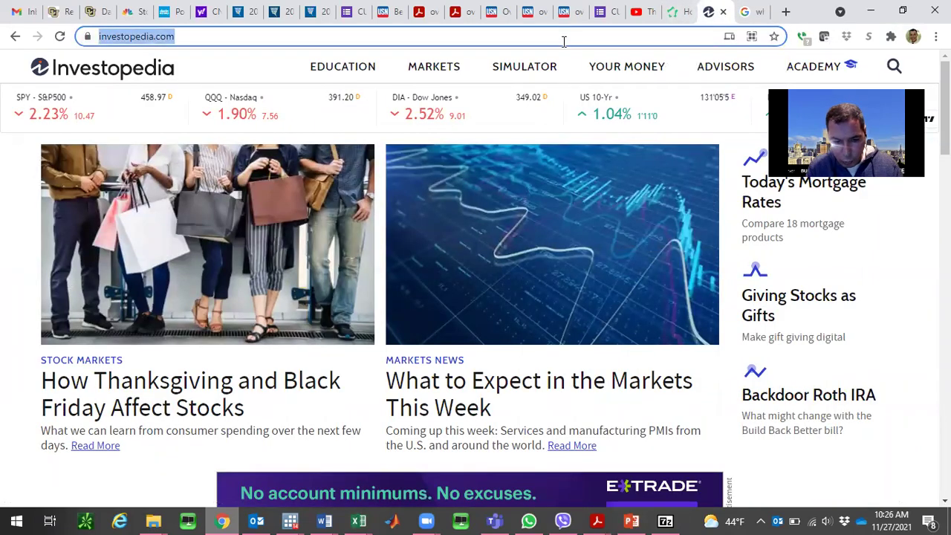
type("swap investo")
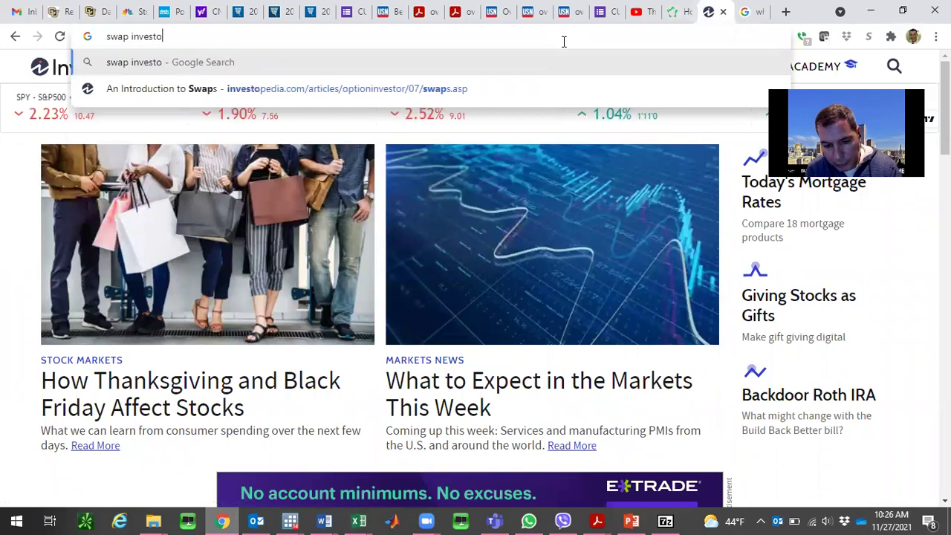
type("rpedia")
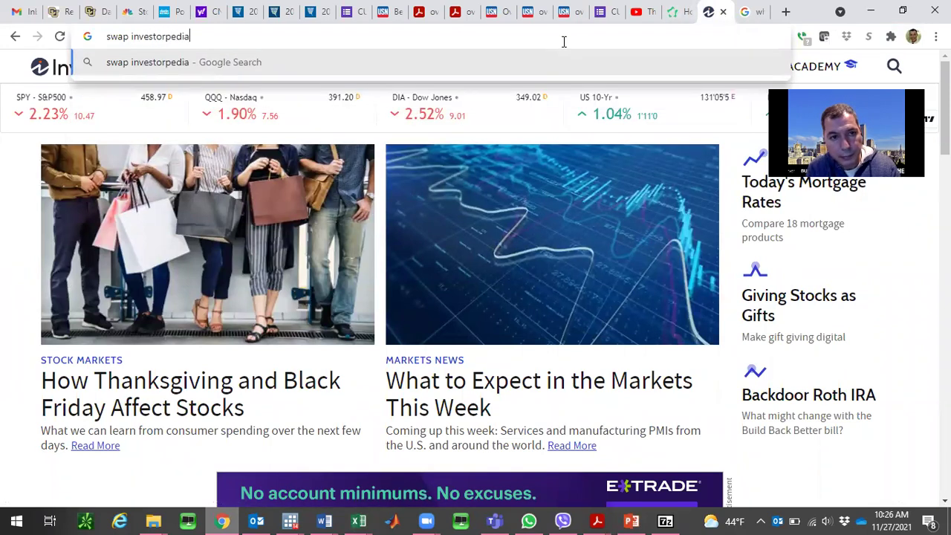
key("Return")
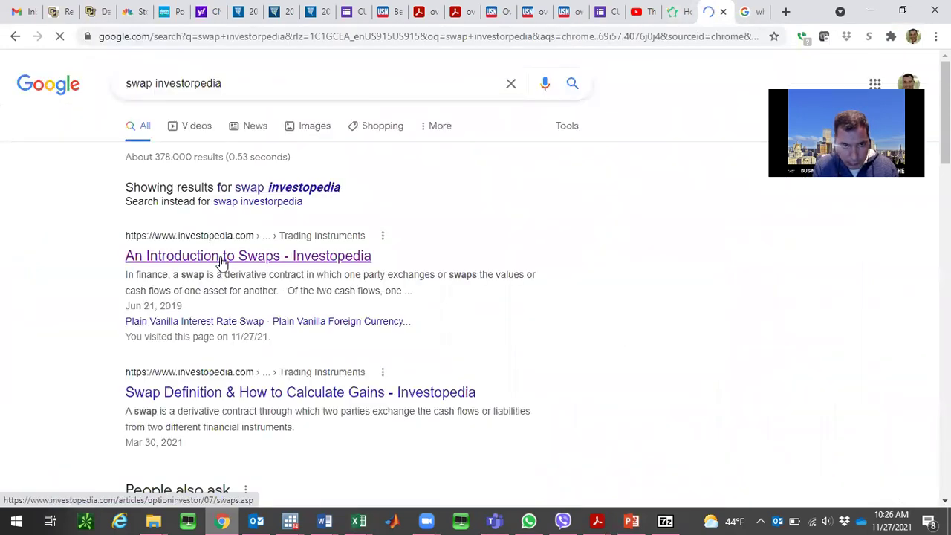
left_click(223, 260)
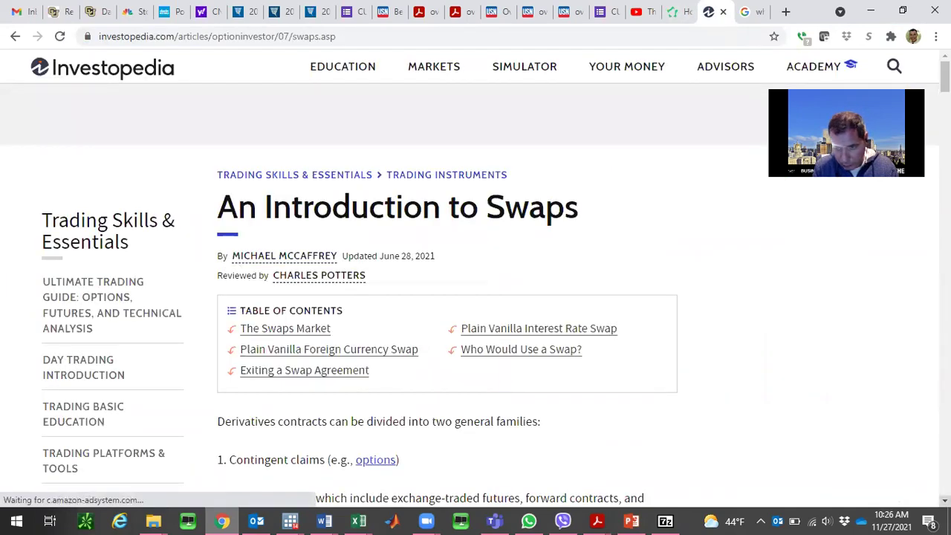
- Select and copy the paragraph defining a swap, then return to the slides
scroll(445, 372, "down", 3)
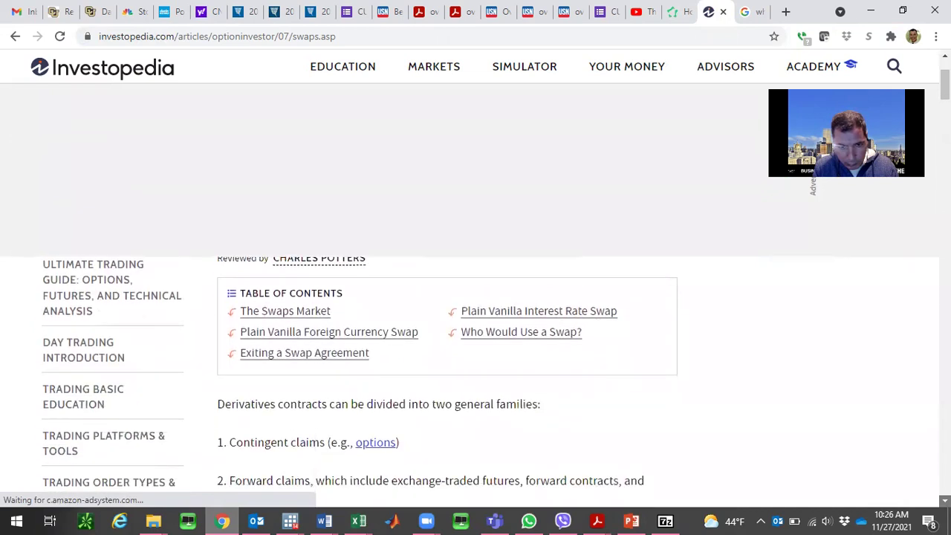
scroll(262, 355, "down", 2)
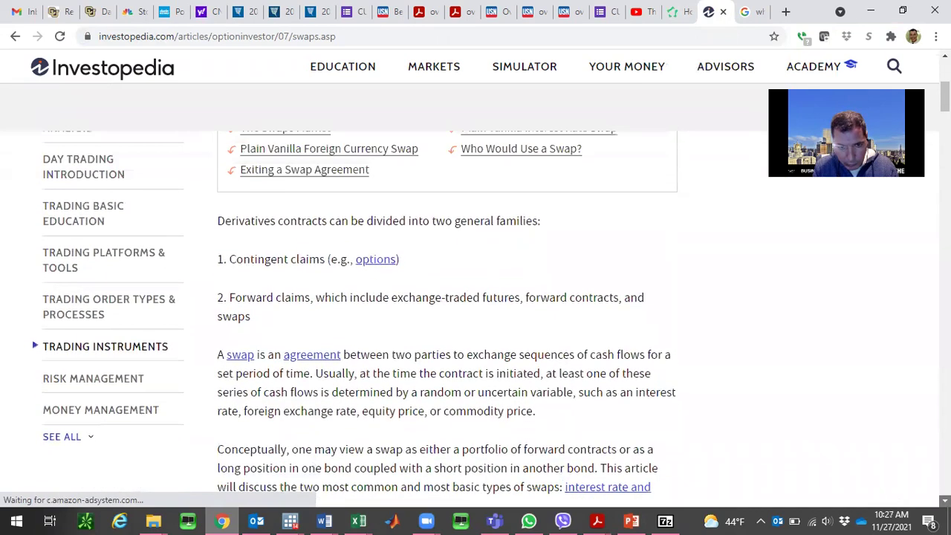
left_click_drag(217, 332, 533, 390)
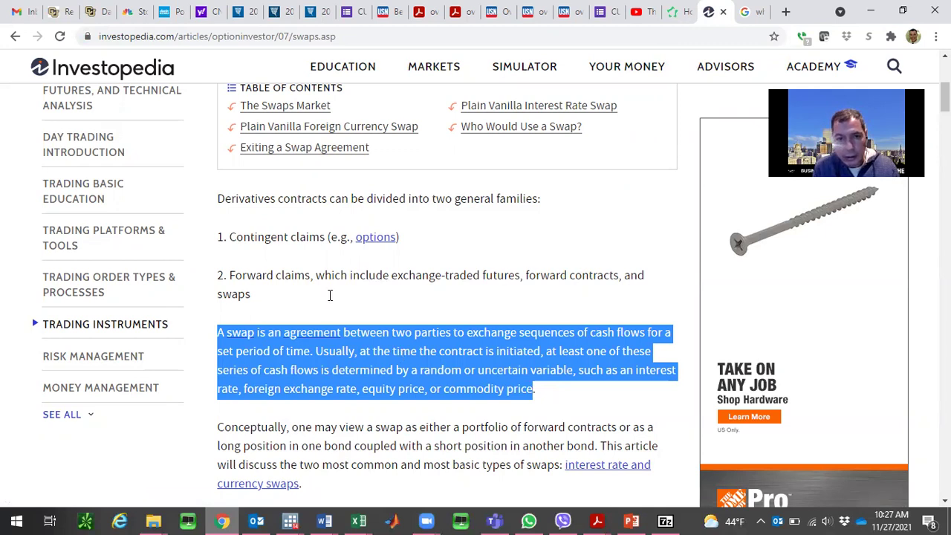
key("alt+Tab")
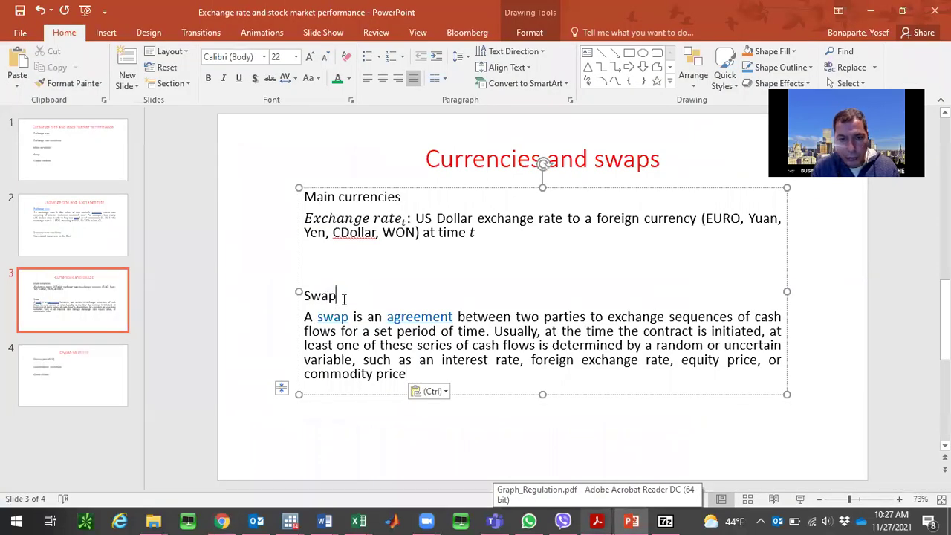
- Select the word Swap on the slide and copy the swap article's web address
key("shift+Down")
key("shift+Left")
key("shift+Left")
key("shift+Left")
key("shift+Left")
key("shift+Left")
key("shift+Left")
key("shift+Left")
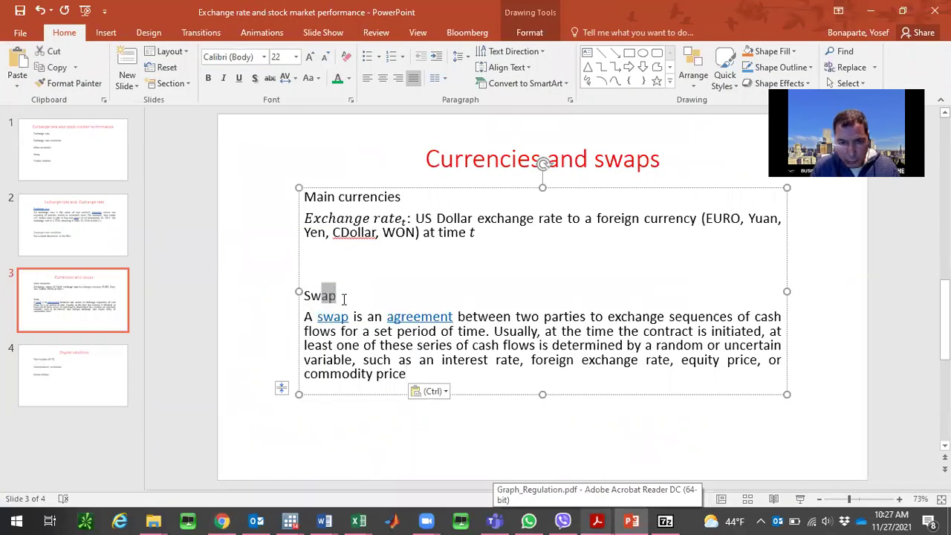
key("shift+Left")
key("shift+Left")
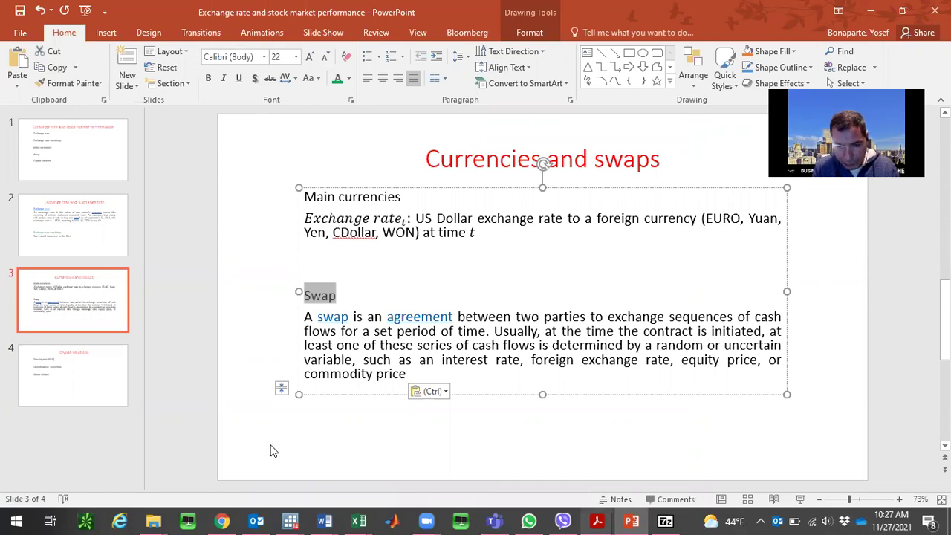
left_click(222, 520)
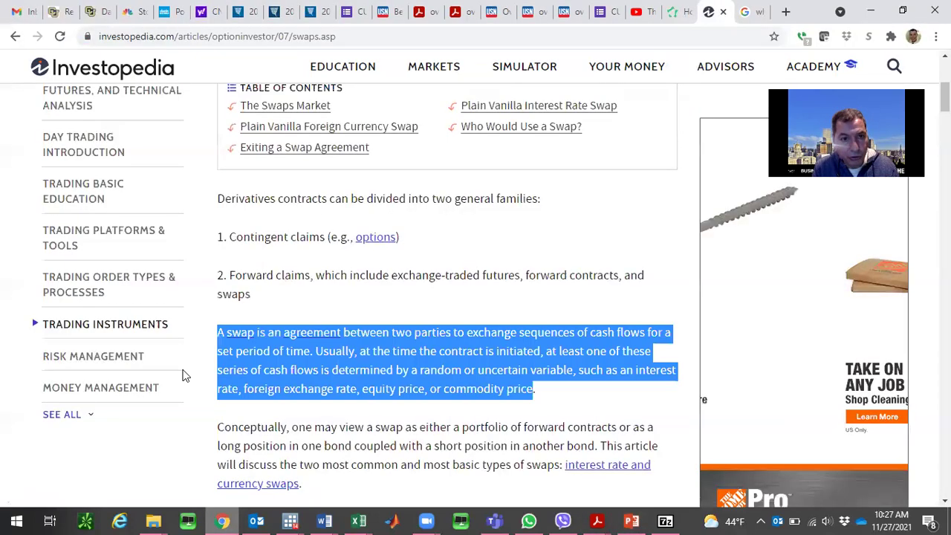
left_click(199, 39)
right_click(200, 43)
left_click(230, 139)
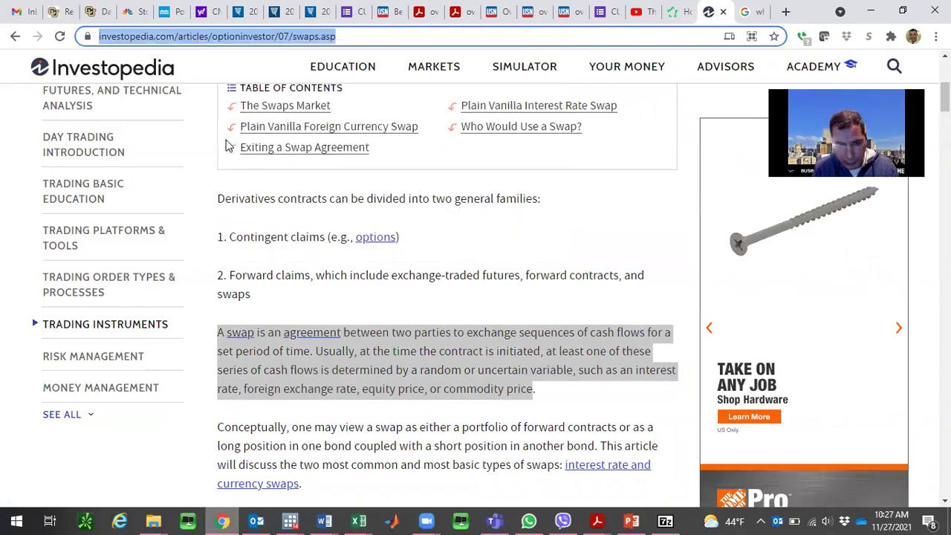
- Link the word Swap to the copied Investopedia swaps article address
mouse_move(639, 520)
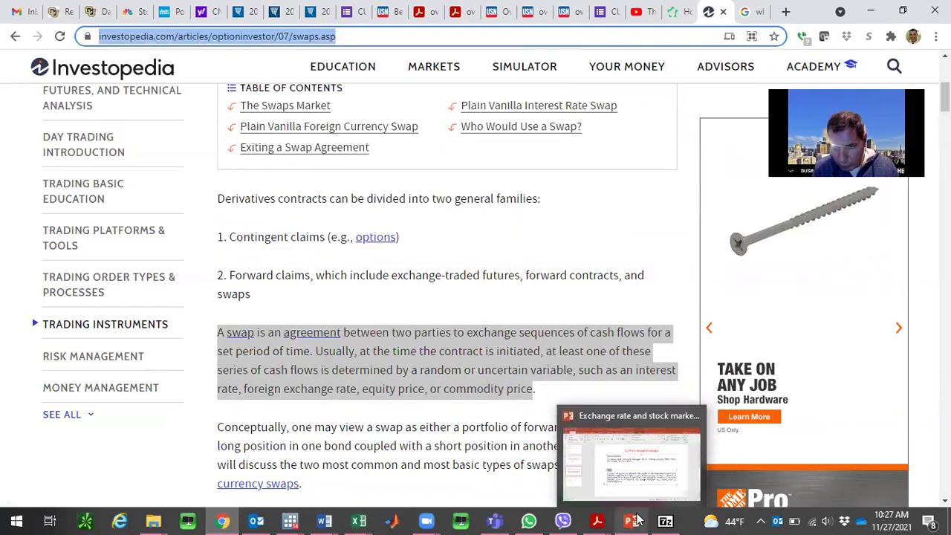
left_click(655, 463)
right_click(321, 293)
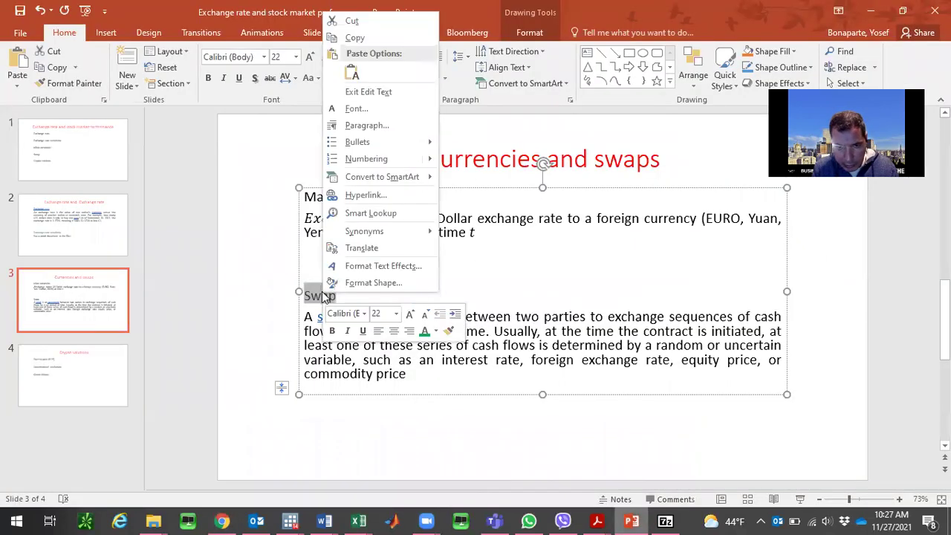
left_click(385, 199)
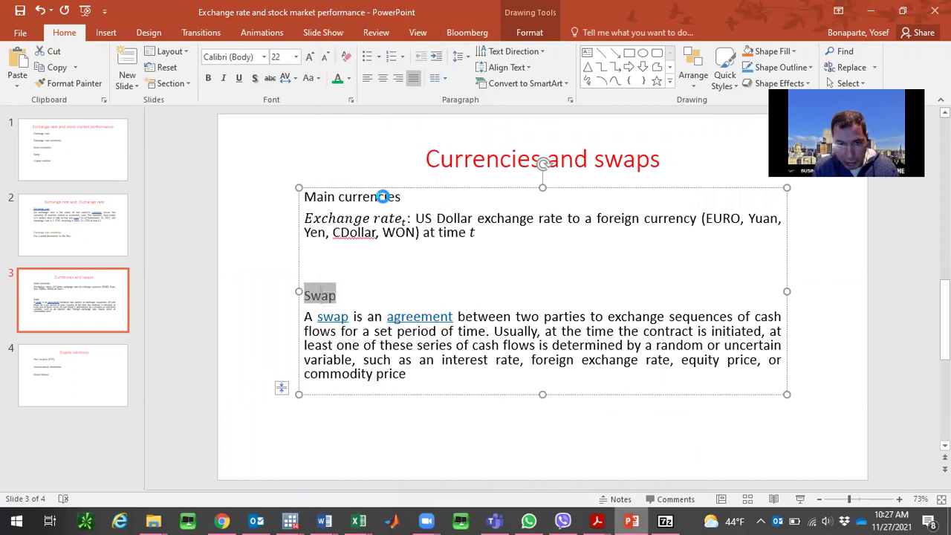
key("ctrl+v")
key("Return")
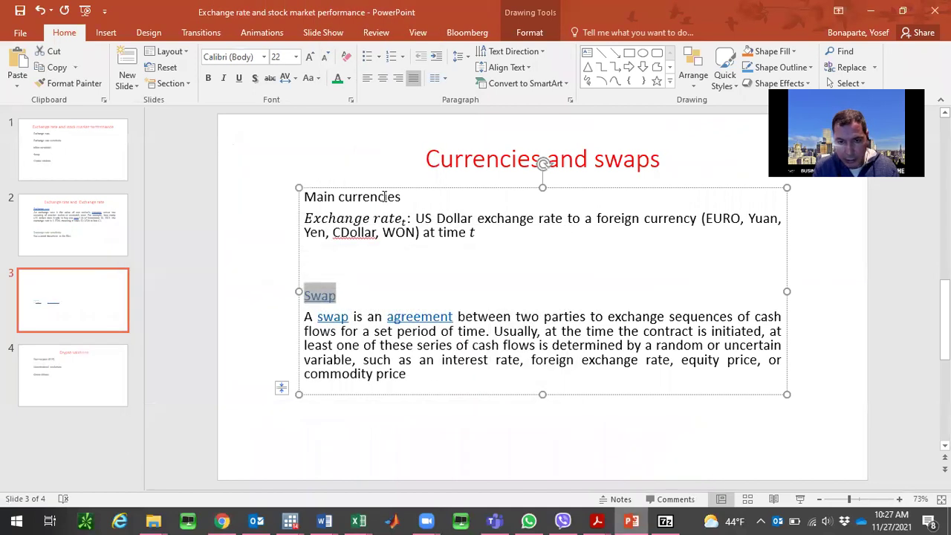
left_click(89, 320)
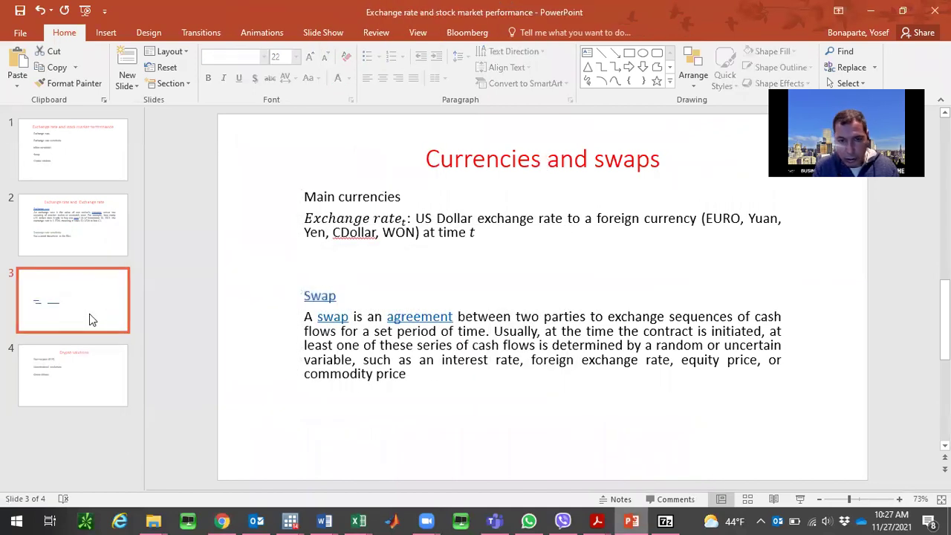
left_click(338, 346)
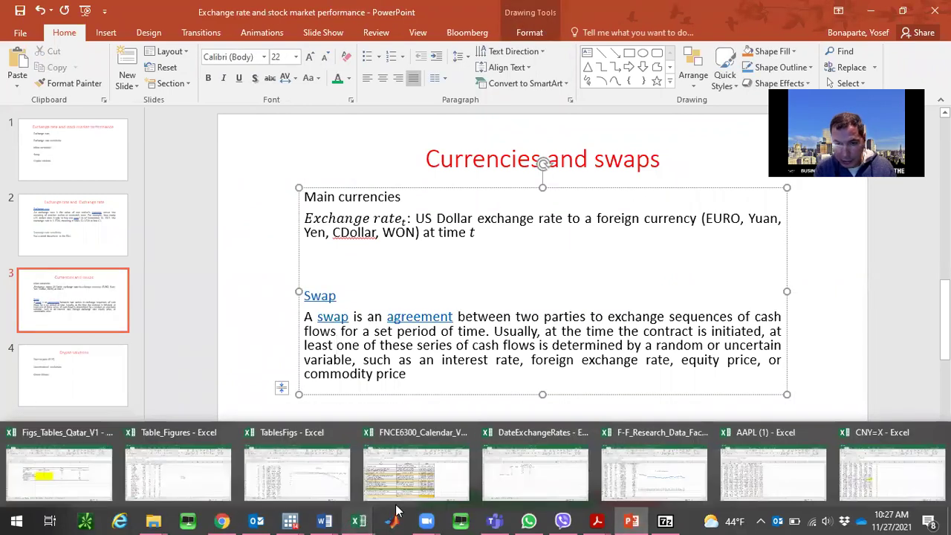
- Change the table title from Apple Billion $ China to Apple Million $ China
left_click(541, 457)
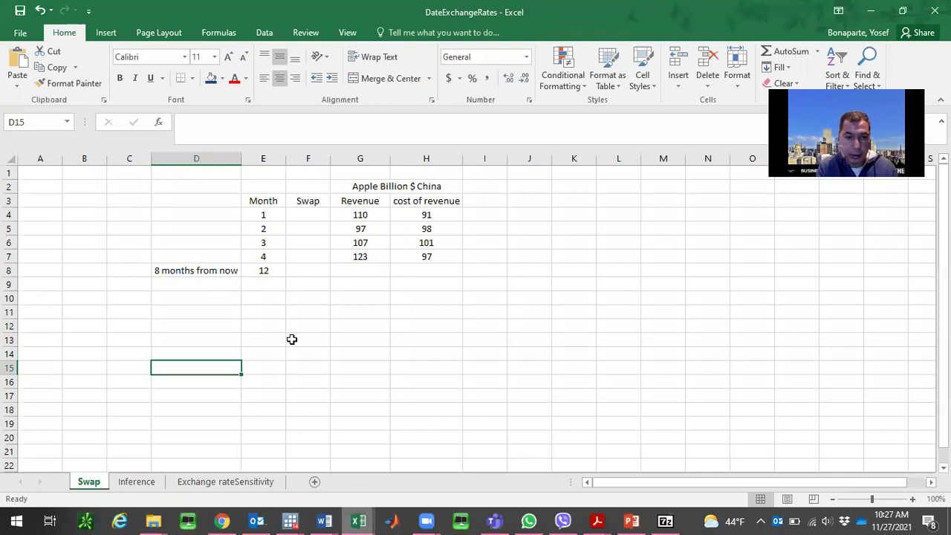
left_click(332, 229)
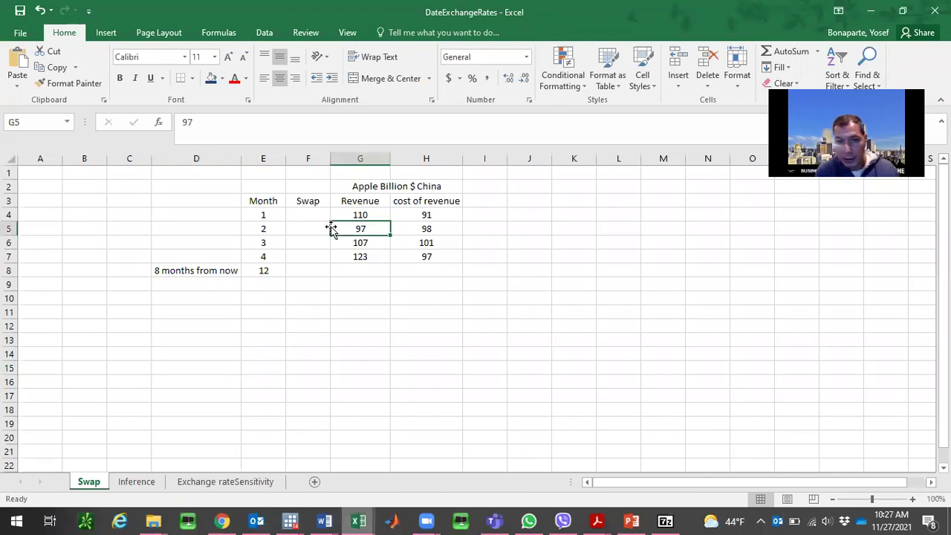
left_click(417, 187)
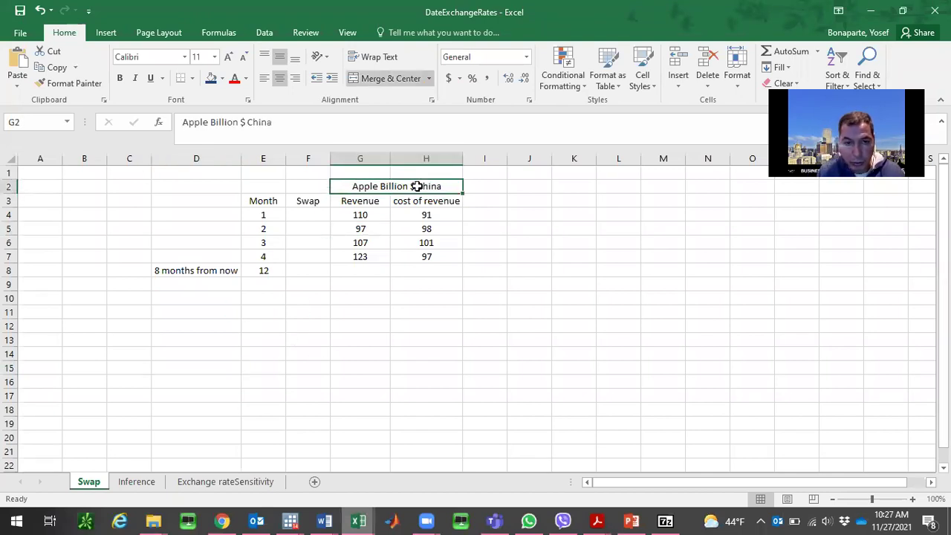
key("Down")
key("Down")
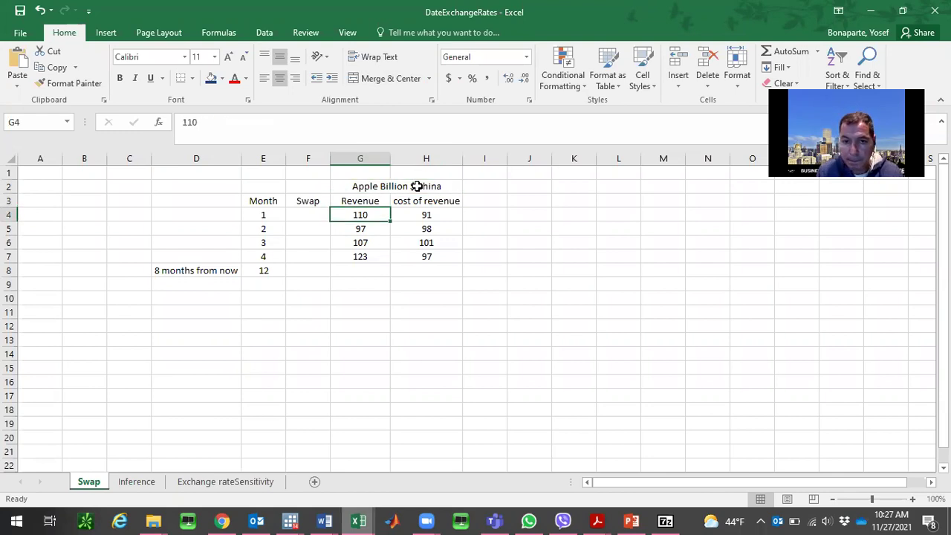
left_click(417, 187)
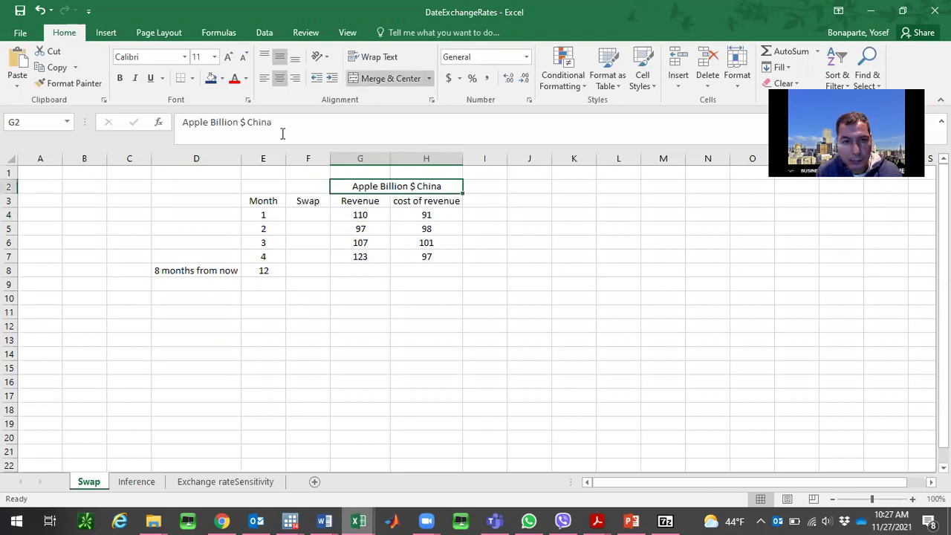
left_click(217, 122)
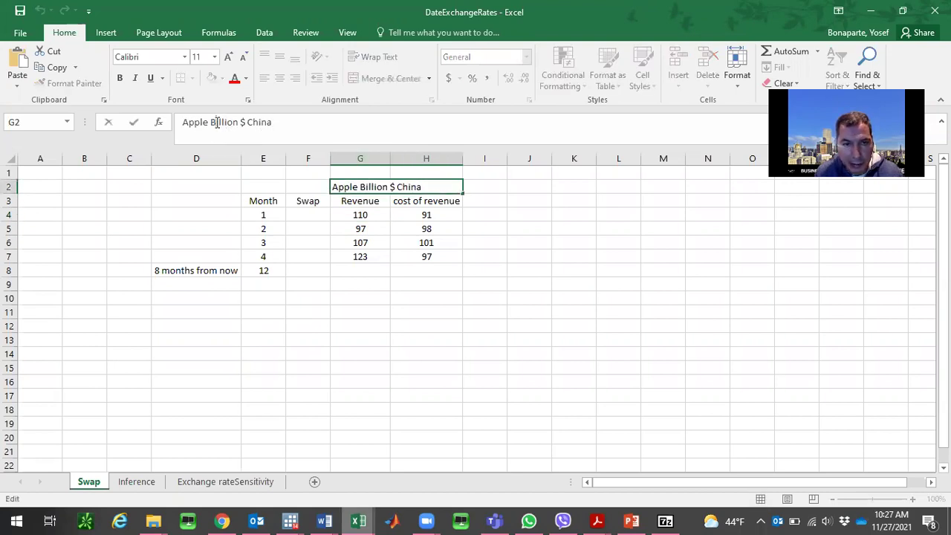
key("BackSpace")
type("M")
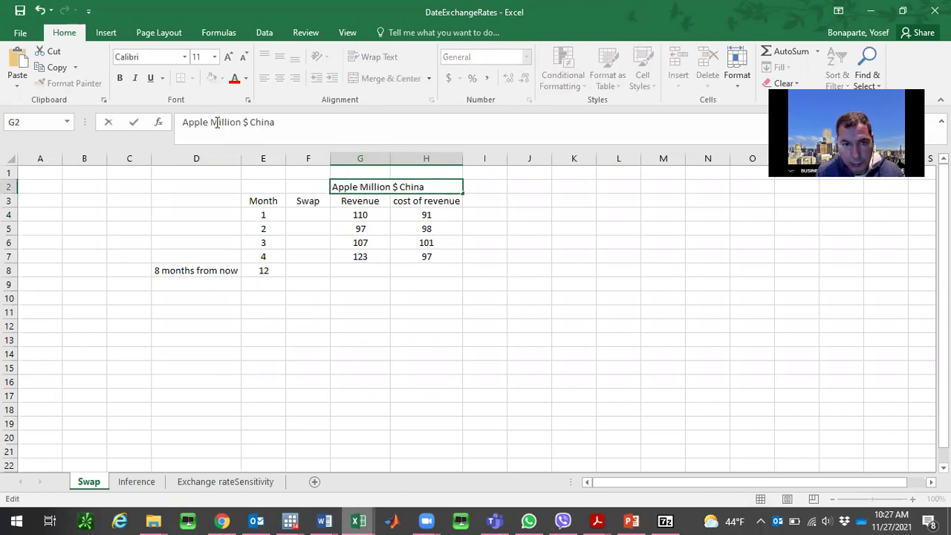
key("Return")
key("Return")
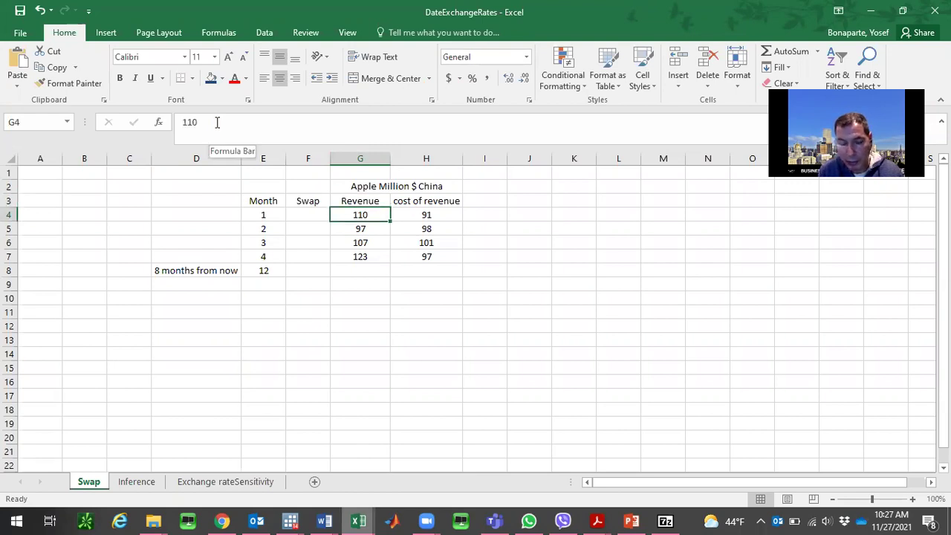
- Compare month 1 revenue against month 1 cost of revenue in the table
key("Right")
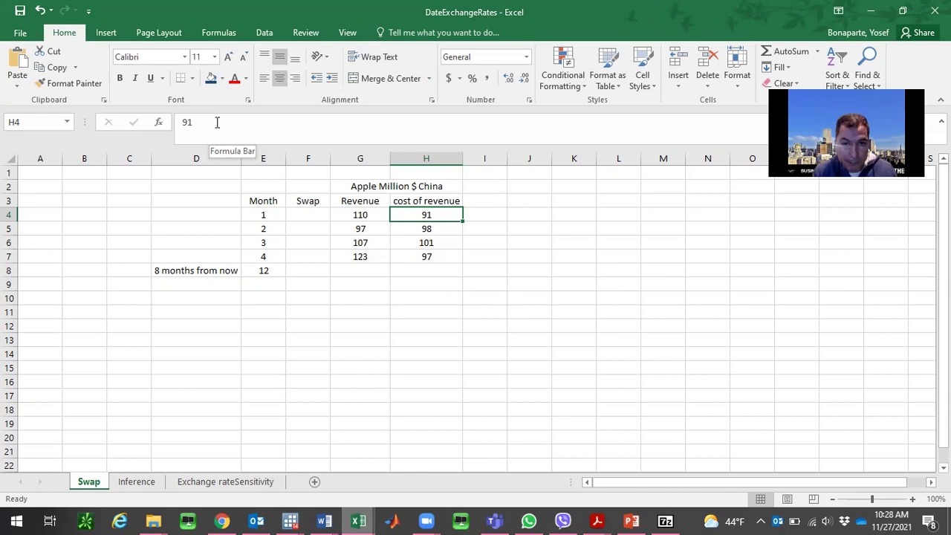
key("Left")
key("Down")
key("Up")
key("Right")
key("Left")
key("Right")
key("Left")
key("Right")
key("Left")
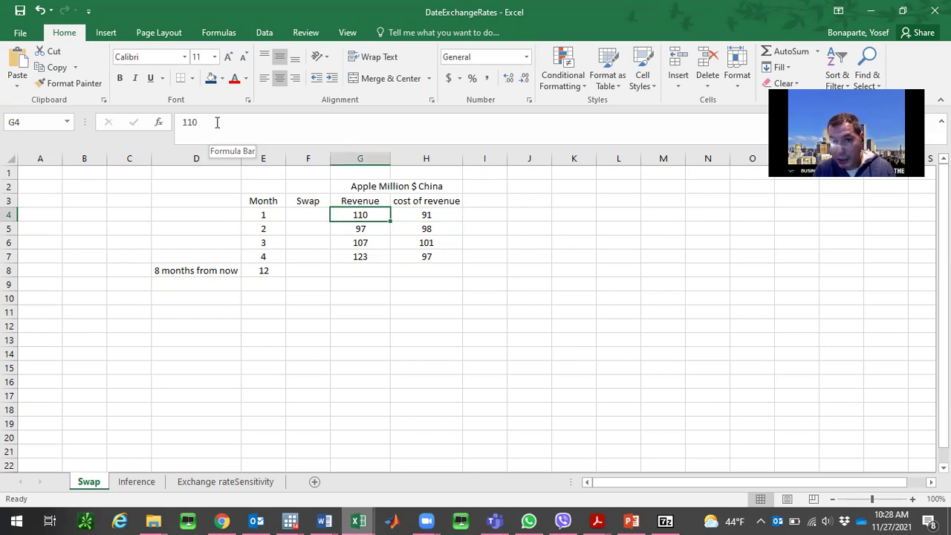
key("Right")
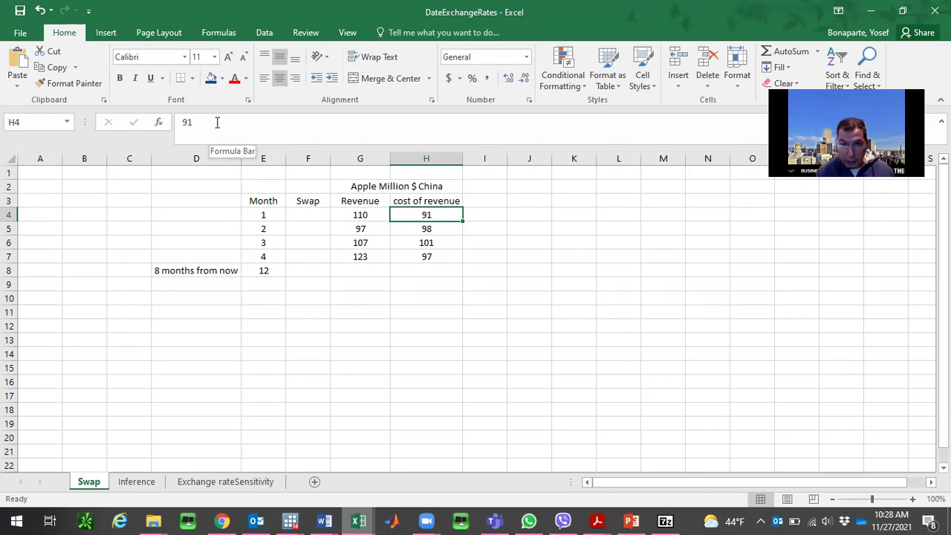
key("Up")
- Rename the H header to 'cost of revenue (cash flow out)' and autofit column H
left_click(258, 122)
type("(")
type("cas")
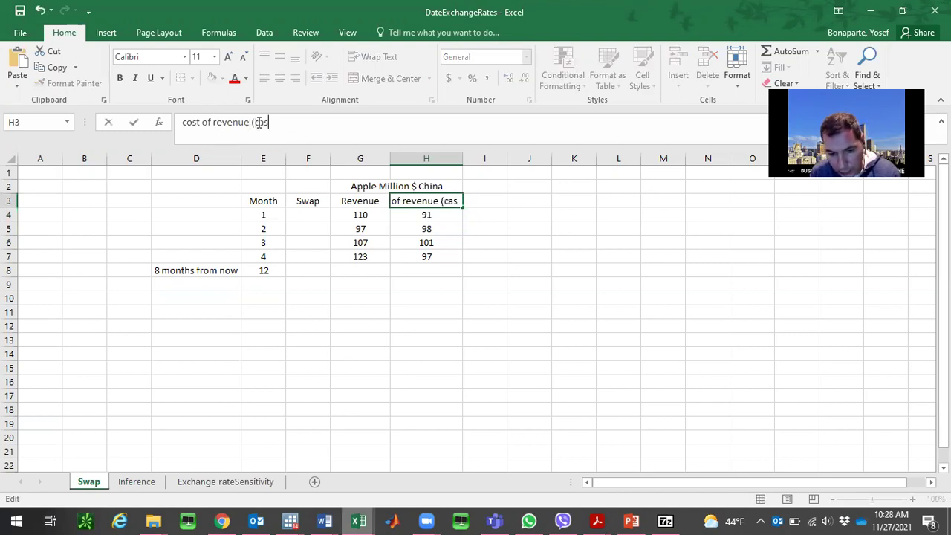
type("h flow ")
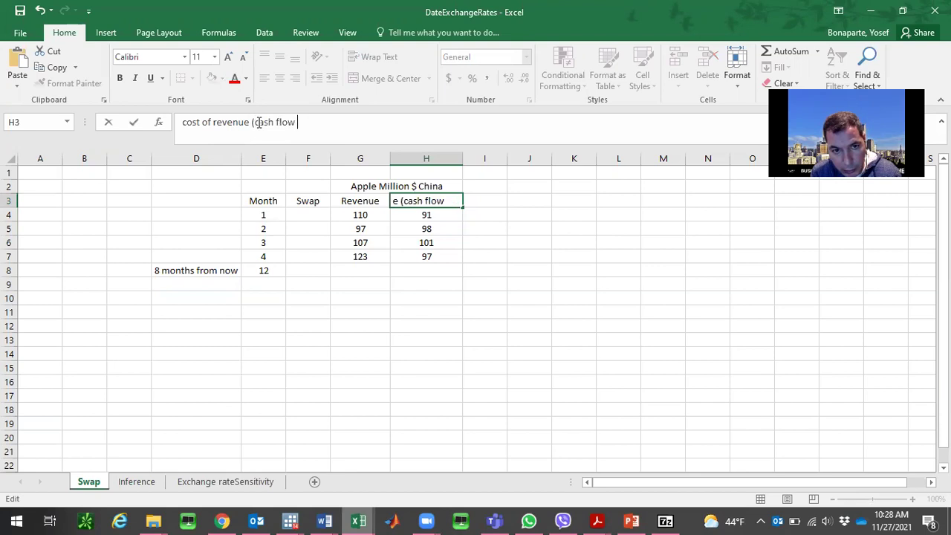
type("out)")
key("Return")
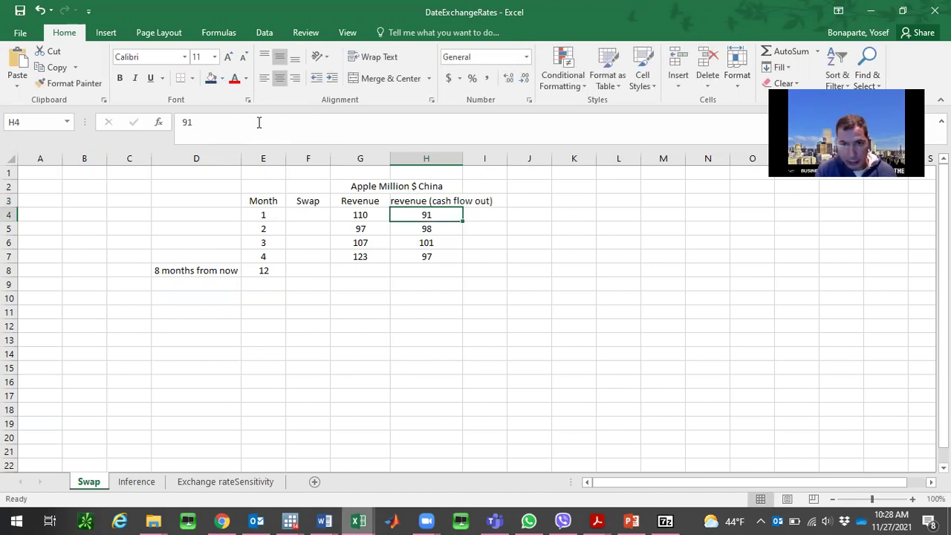
double_click(463, 158)
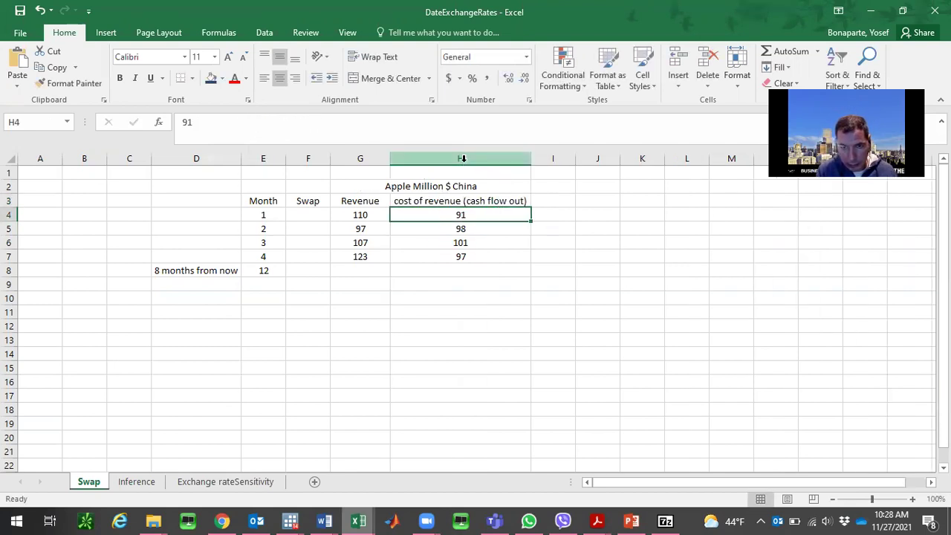
- Point out month 2 cost 98, month 2 revenue 97 and month 3 cost 101
left_click(440, 234)
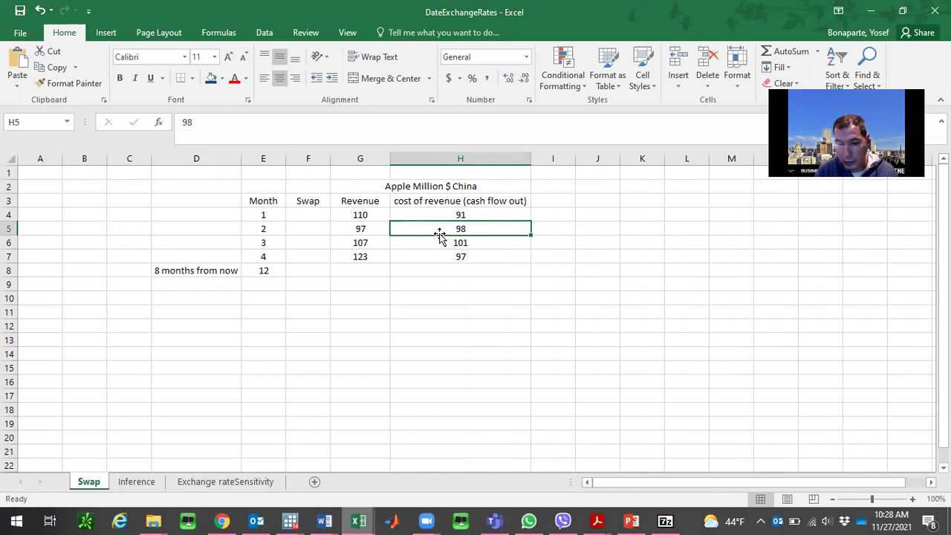
left_click(362, 225)
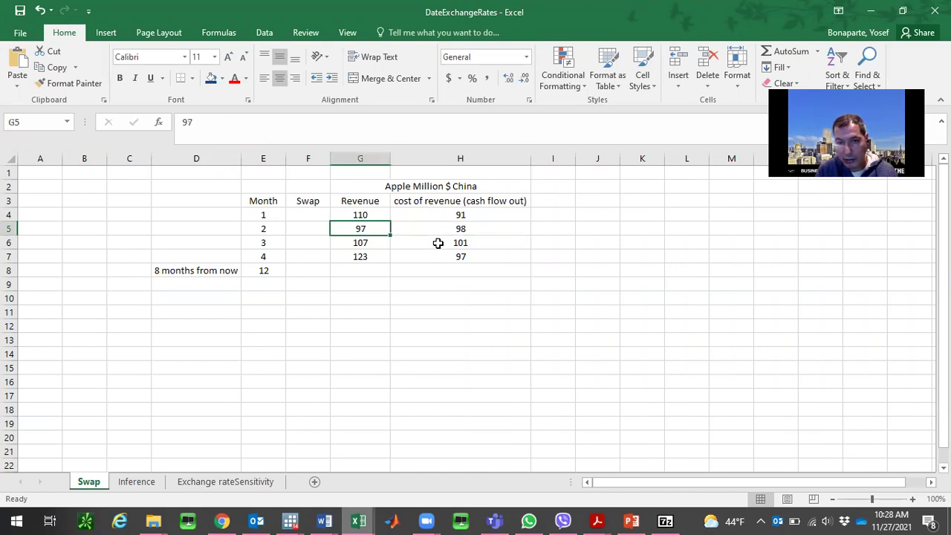
left_click(392, 246)
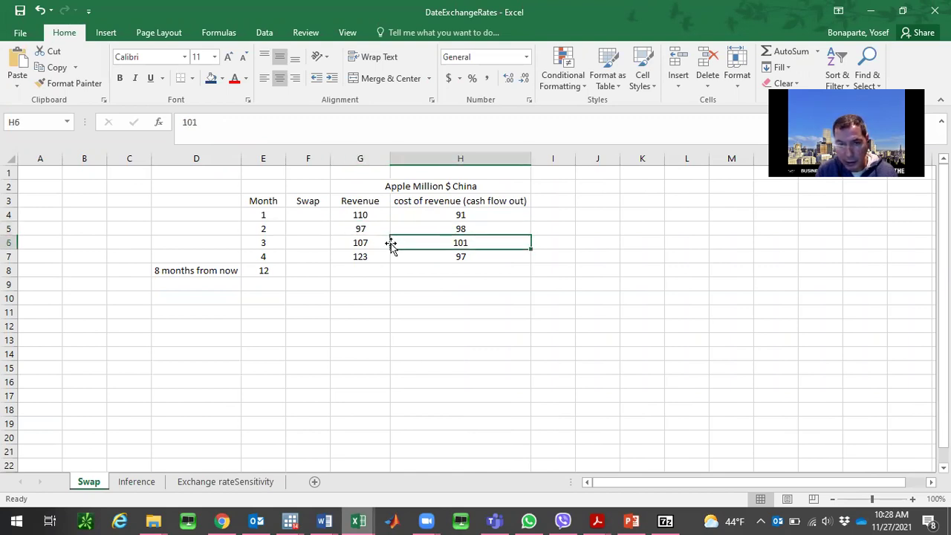
mouse_move(364, 520)
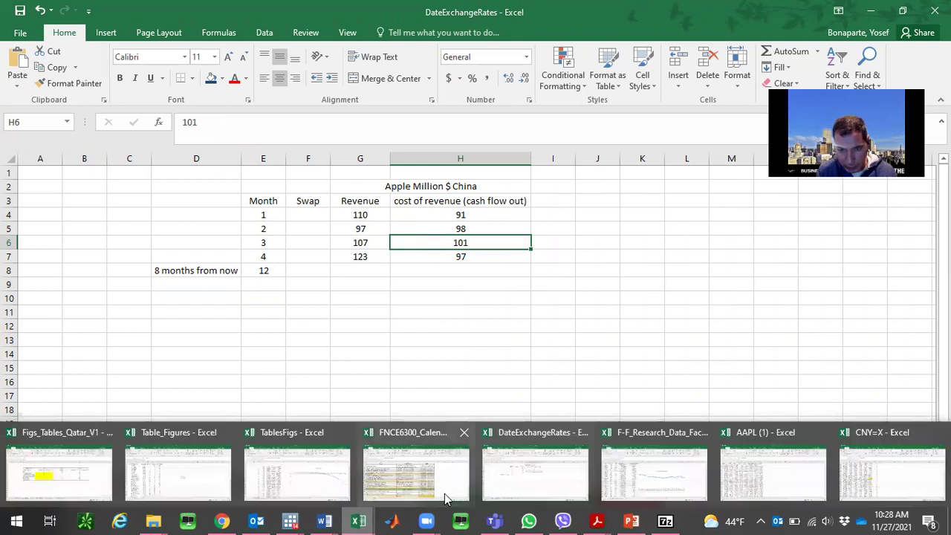
left_click(544, 474)
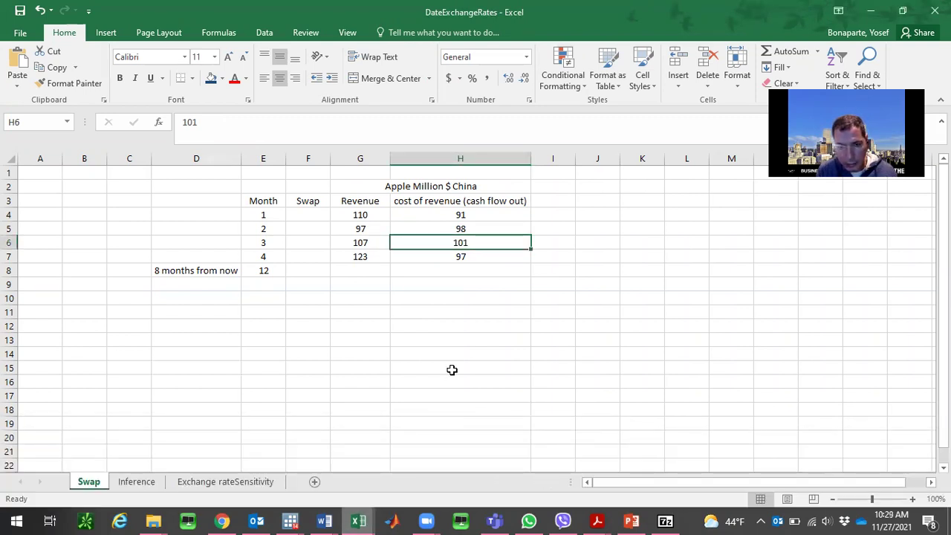
- Select the Yuan Dollar Exchange chart in the F-F_Research_Data_Factors workbook
mouse_move(359, 521)
left_click(640, 468)
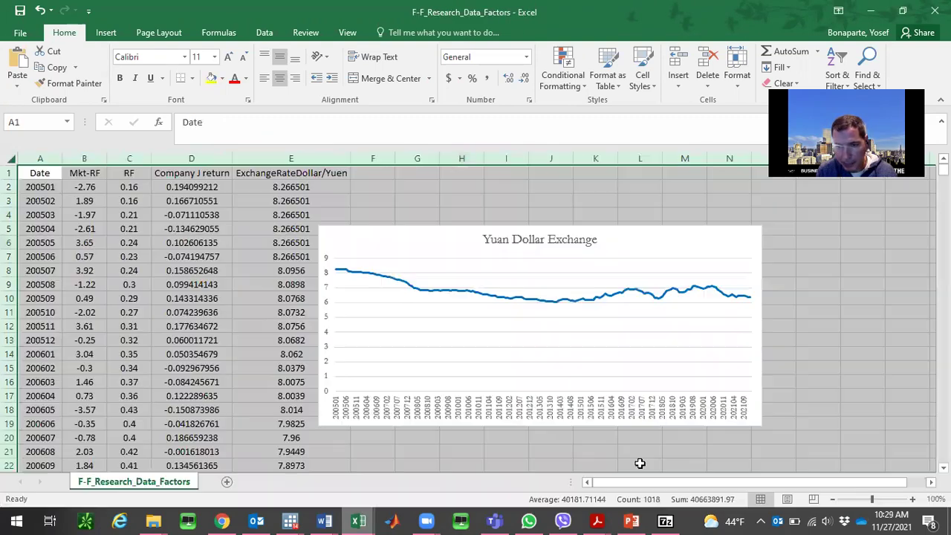
left_click(831, 308)
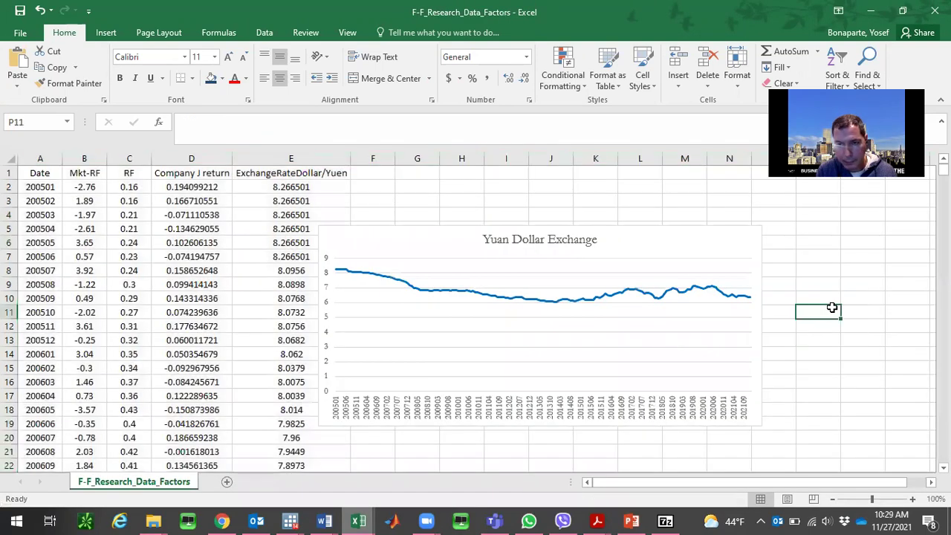
left_click(758, 266)
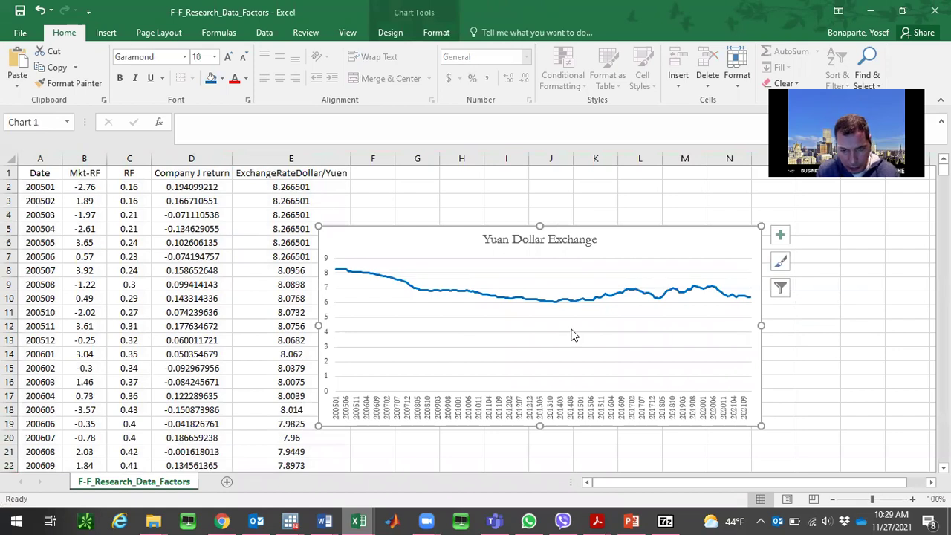
- Paste the chart beside the data on Exchange rateSensitivity, then return to the Swap sheet
mouse_move(359, 520)
left_click(515, 463)
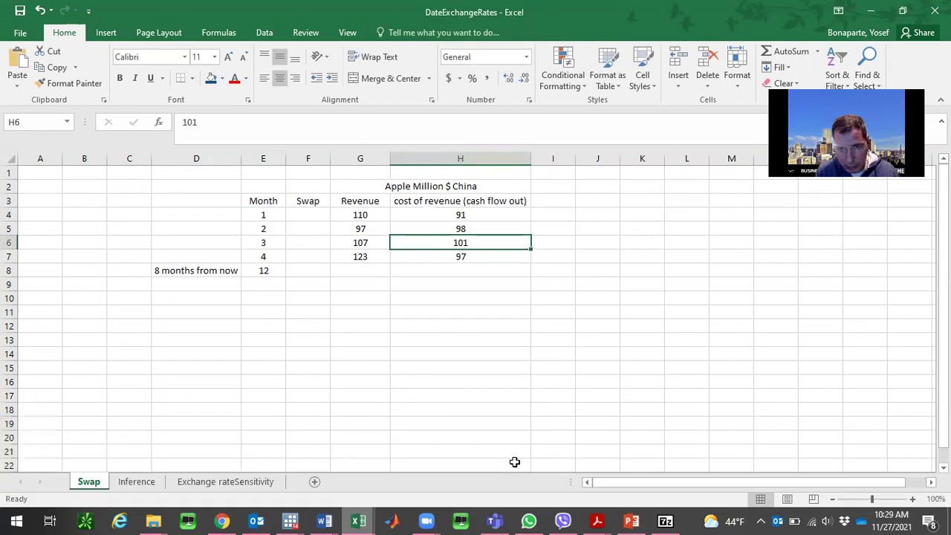
left_click(201, 485)
left_click(583, 226)
key("Down")
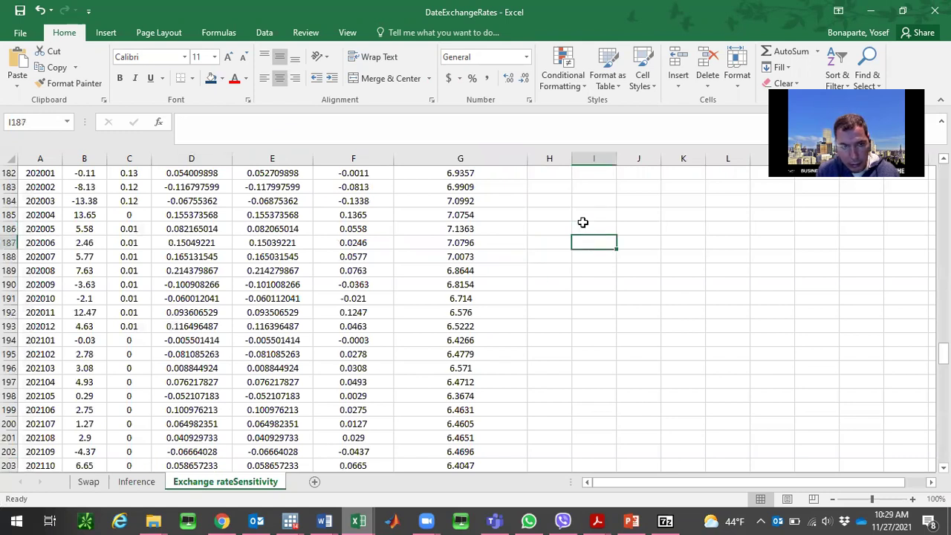
key("ctrl+v")
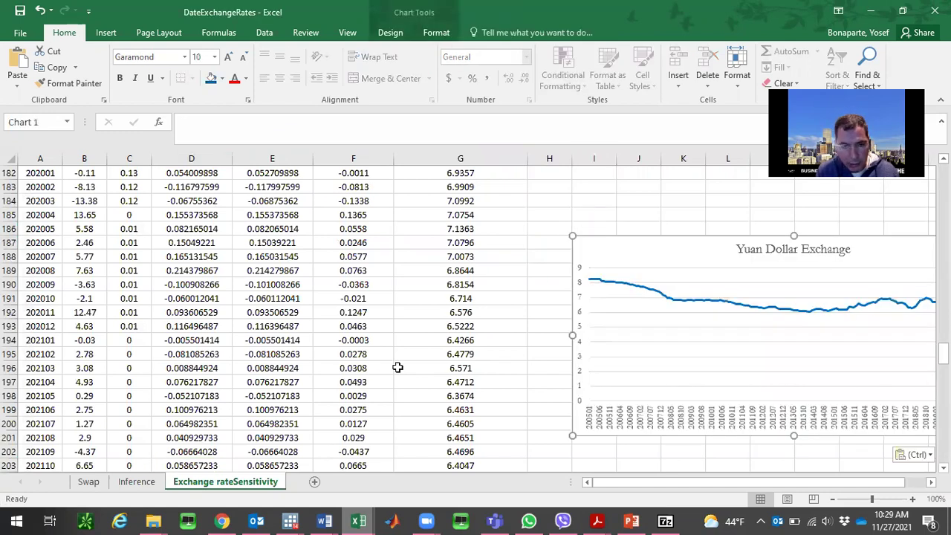
left_click(245, 340)
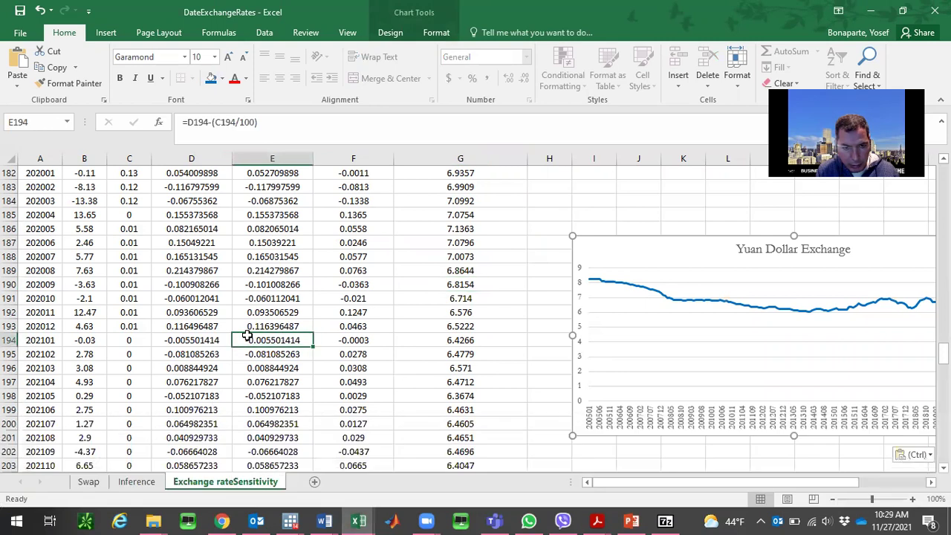
left_click(100, 481)
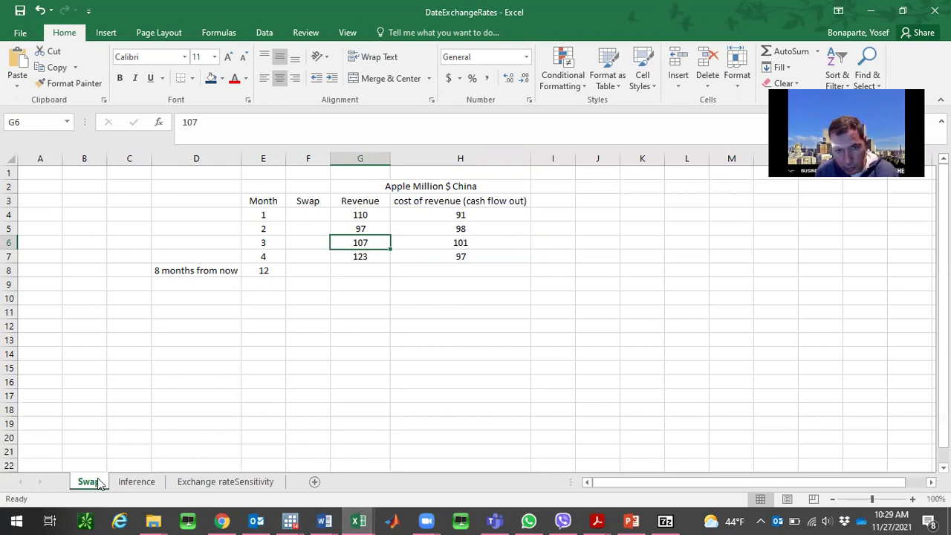
key("Right")
key("Down")
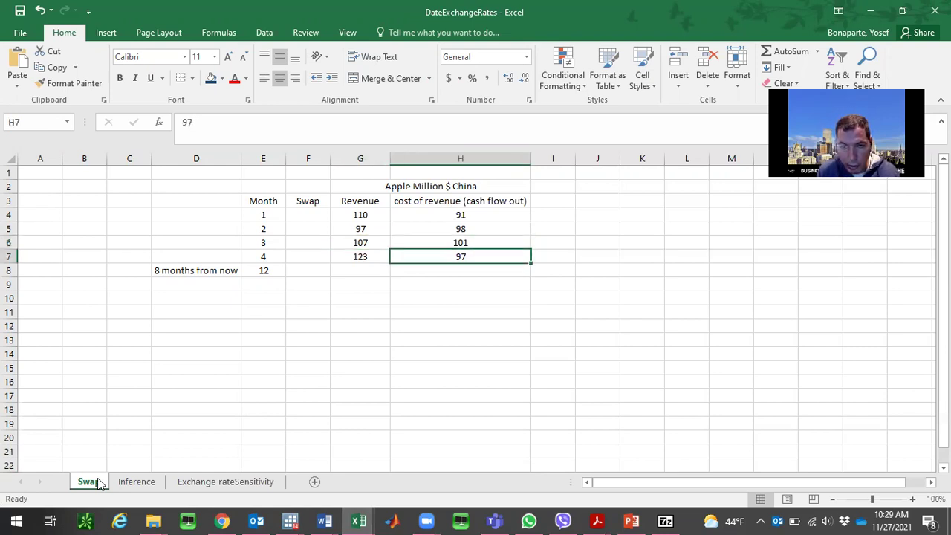
key("Left")
key("Left")
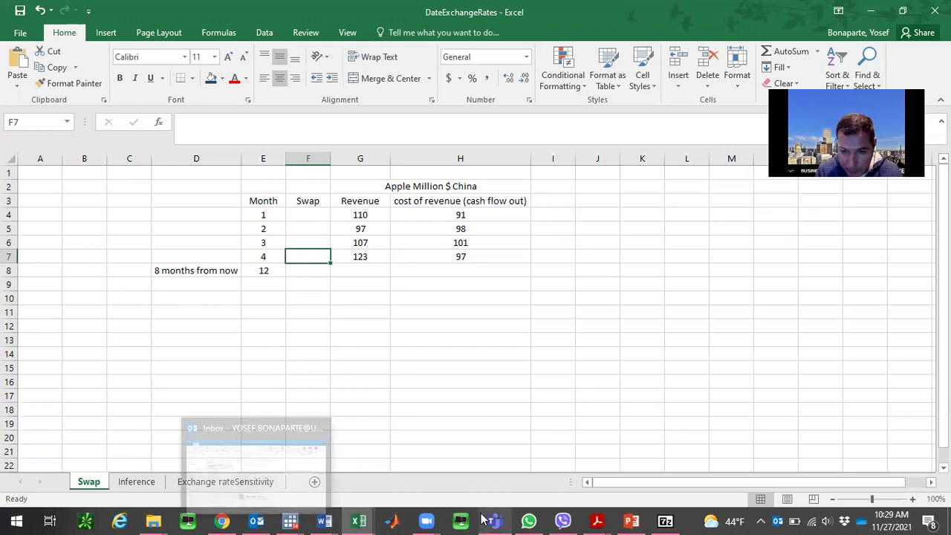
left_click(631, 521)
- Point out spots in the slide 3 swap definition, then bring DateExchangeRates back
left_click(521, 316)
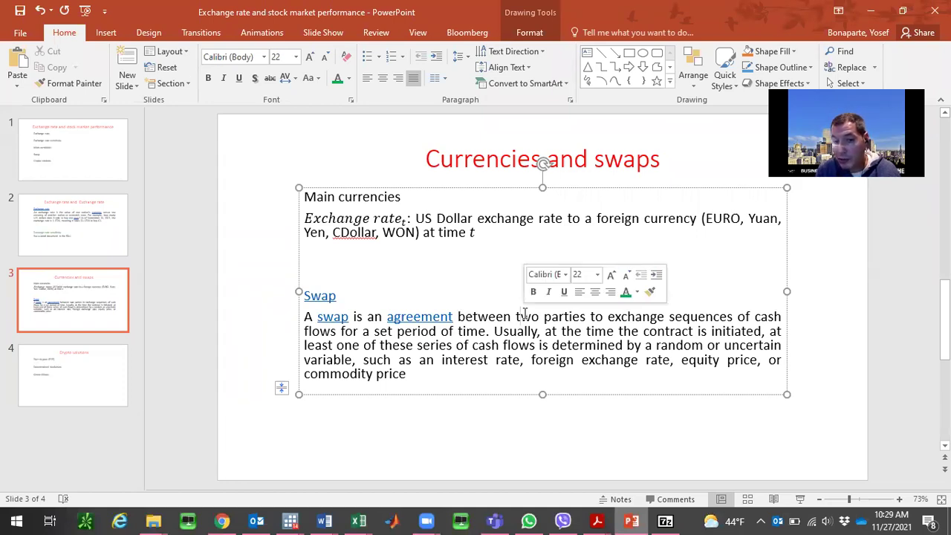
left_click(482, 335)
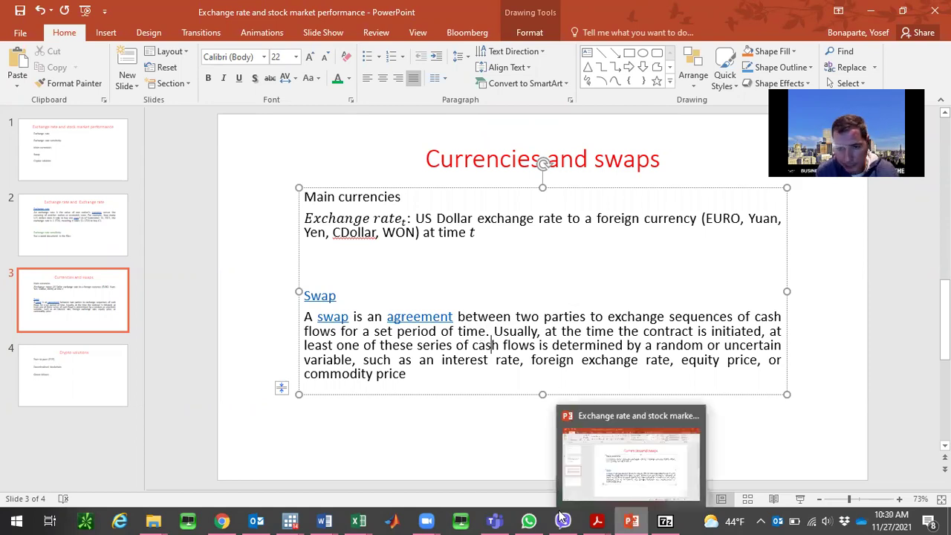
mouse_move(358, 520)
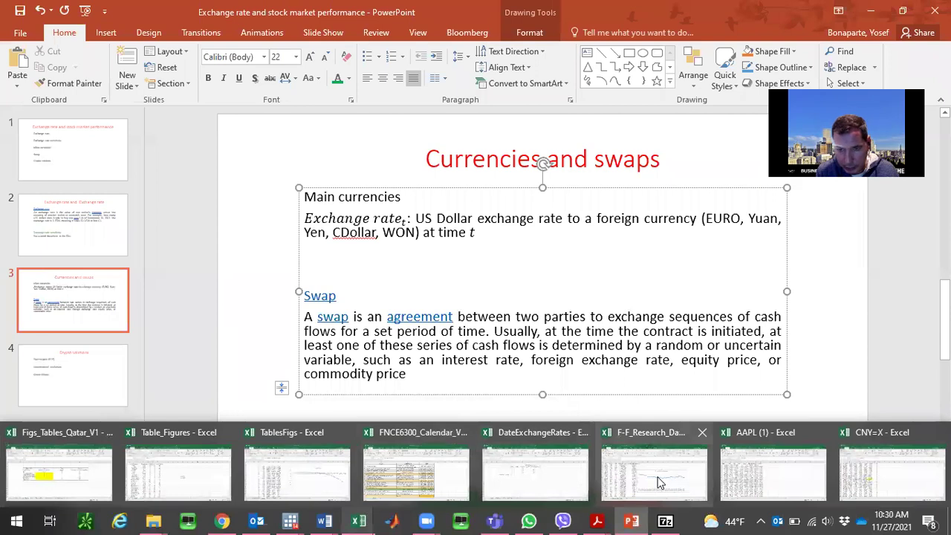
left_click(528, 477)
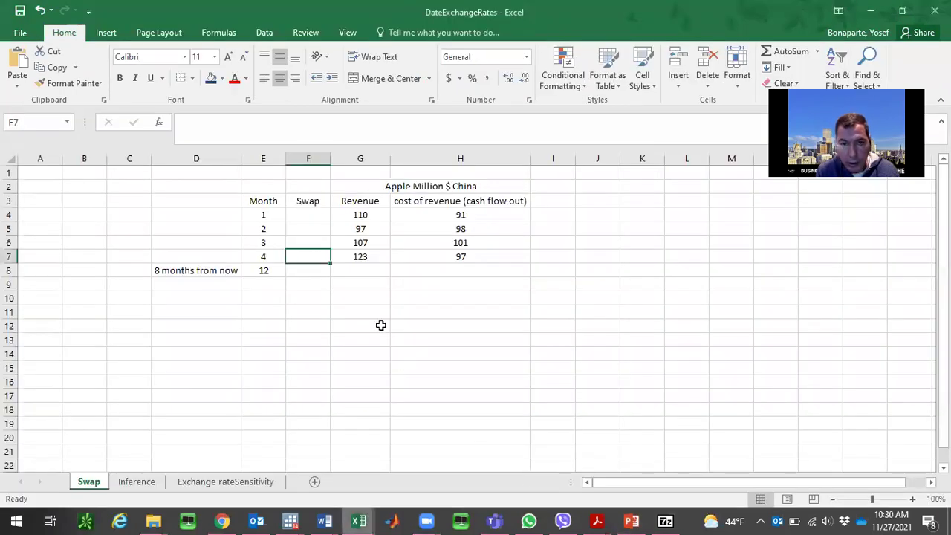
- Enter =G4-H4 in the month 1 Swap cell and fill it down the column
key("Up")
key("Up")
key("Up")
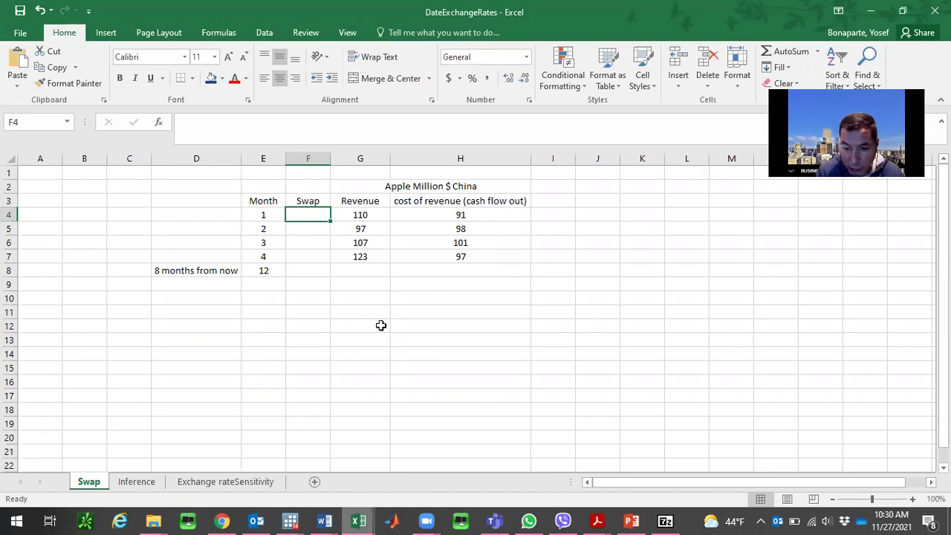
type("=")
left_click(358, 219)
type("-")
left_click(406, 214)
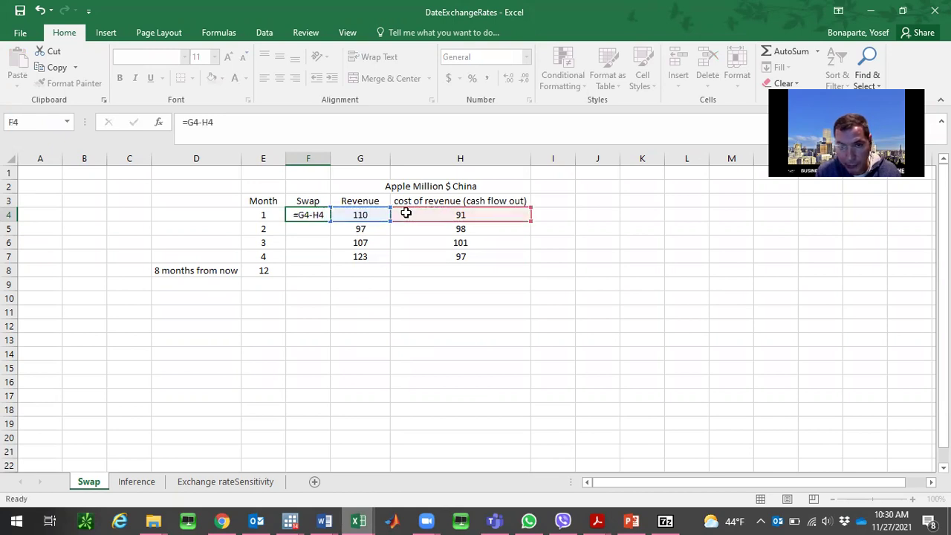
key("Return")
left_click(313, 215)
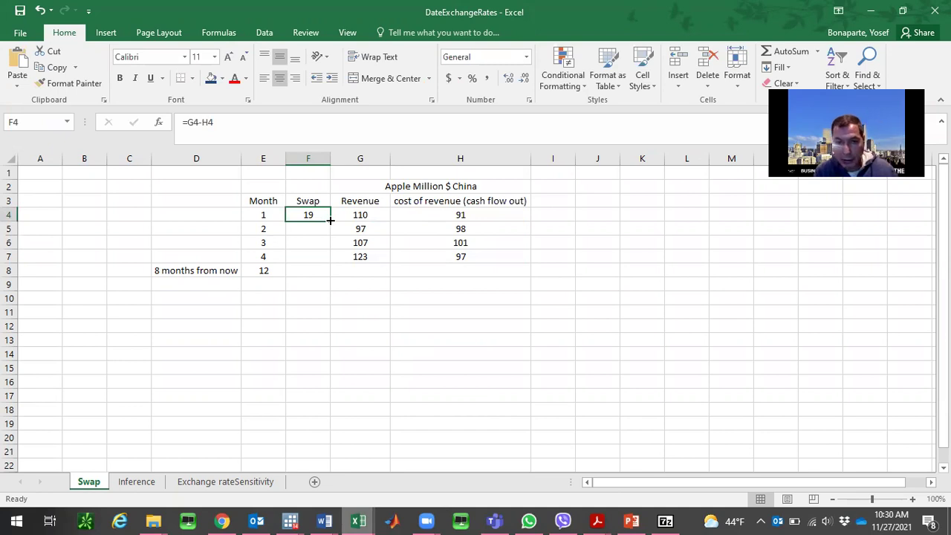
double_click(331, 220)
- Clear the extra result in row 8 and check the month 2–4 swap formulas
left_click(309, 270)
key("Delete")
left_click(320, 228)
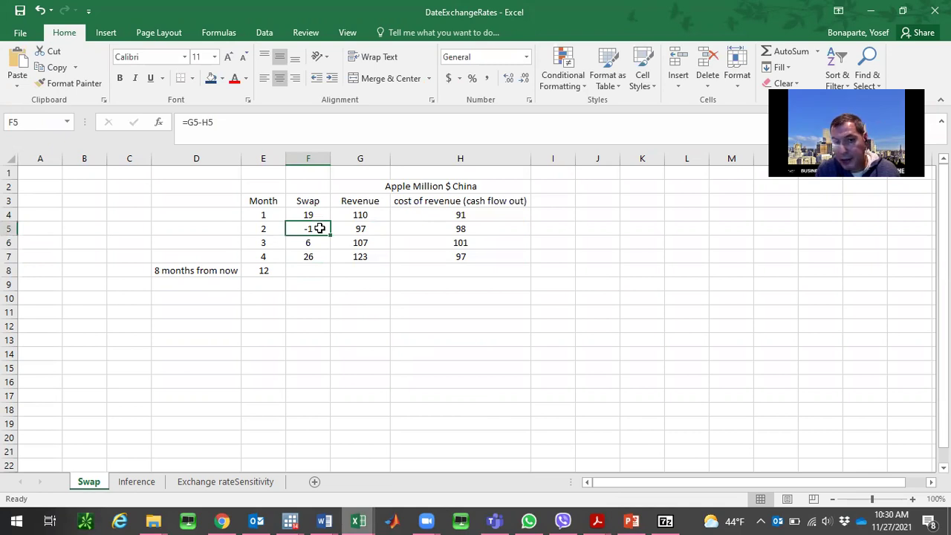
key("Down")
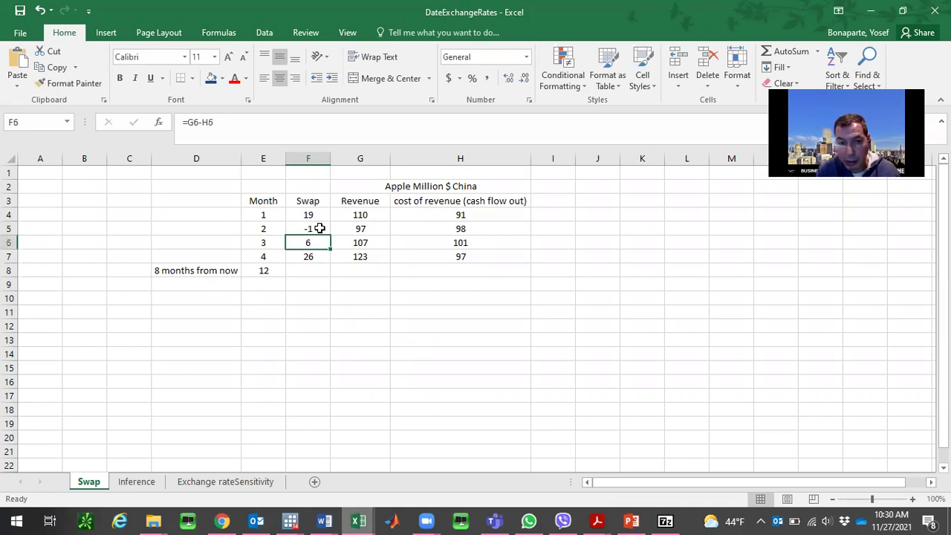
key("Down")
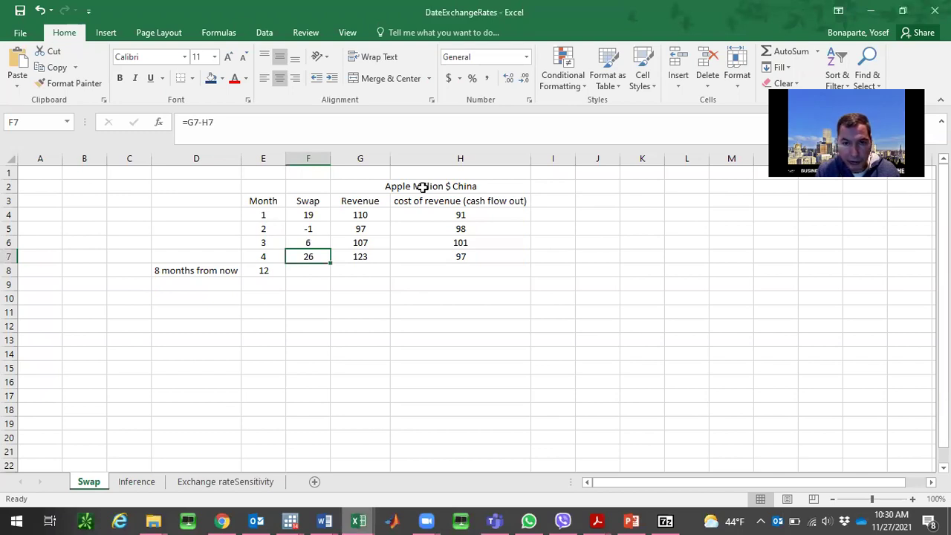
left_click(423, 187)
key("Down")
key("Down")
key("Down")
key("Down")
key("Down")
key("Down")
key("Left")
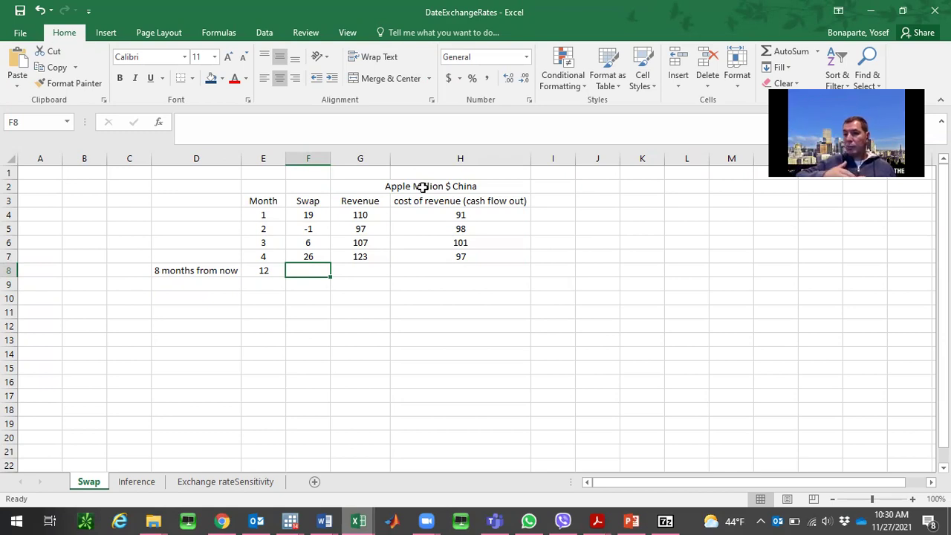
- Label month 4 'Now' in D7 and shade D7:E7 dark blue
left_click(265, 254)
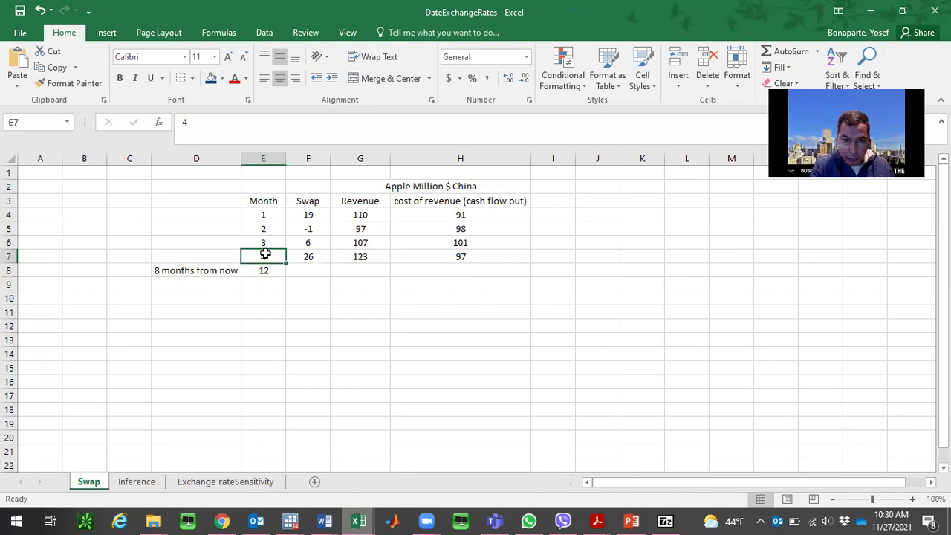
left_click(229, 255)
type("Now")
key("Return")
left_click(229, 255)
key("shift+Right")
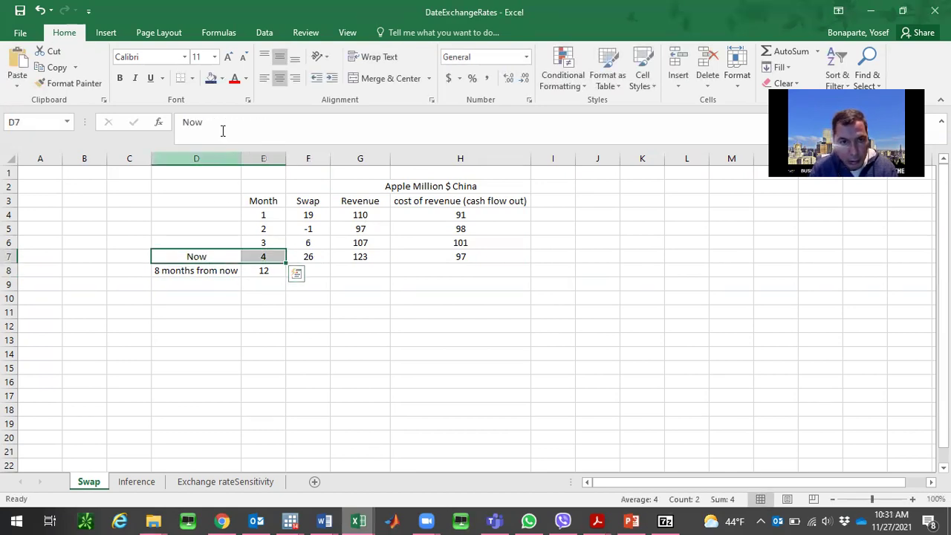
left_click(211, 78)
key("Down")
key("Right")
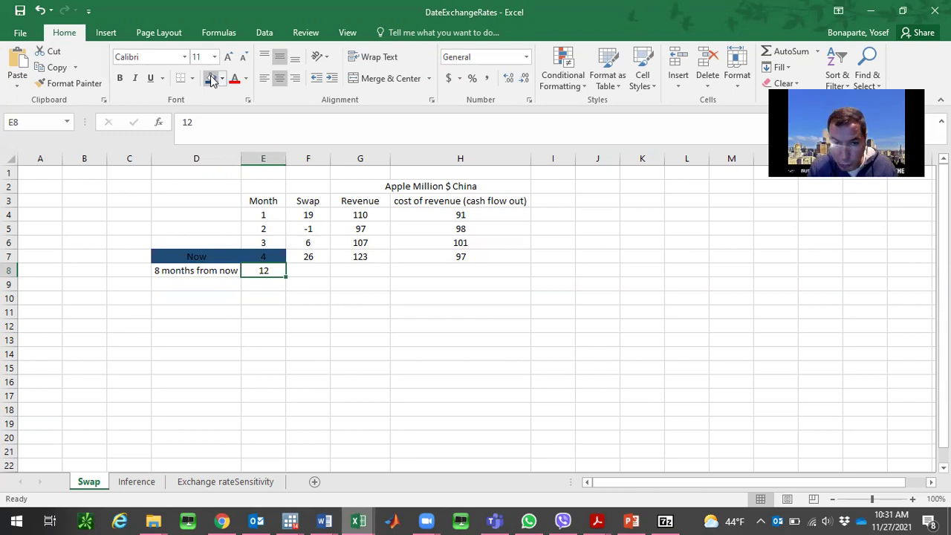
key("Right")
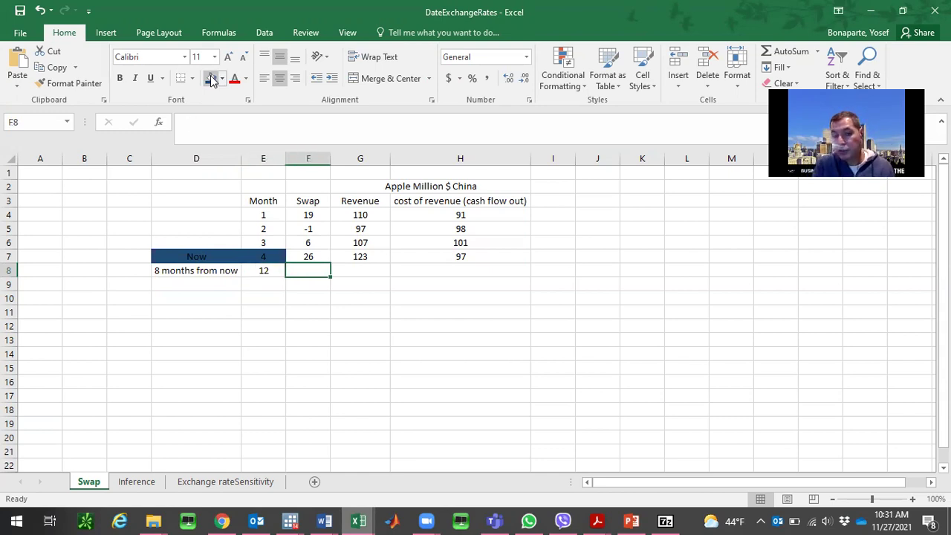
key("Up")
key("Up")
key("Up")
key("Up")
key("Up")
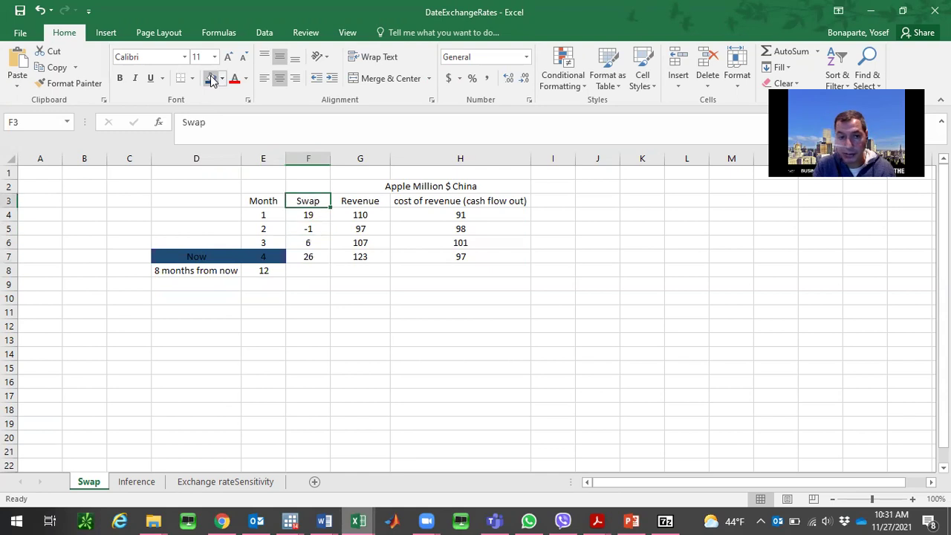
- Rename the header to 'Swap: excess revenue' and autofit column F
left_click(238, 127)
type(": exce")
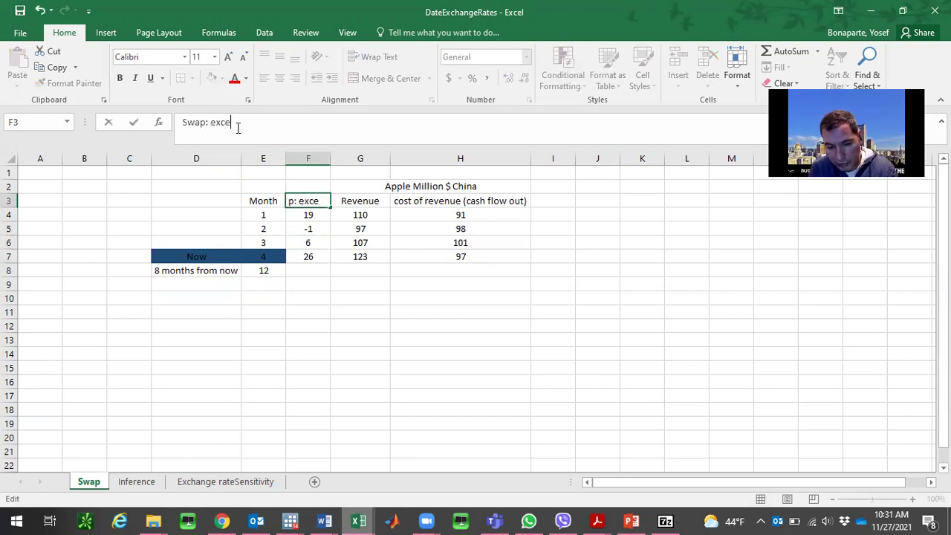
type("ss revenue")
key("ctrl+Return")
key("Down")
key("Up")
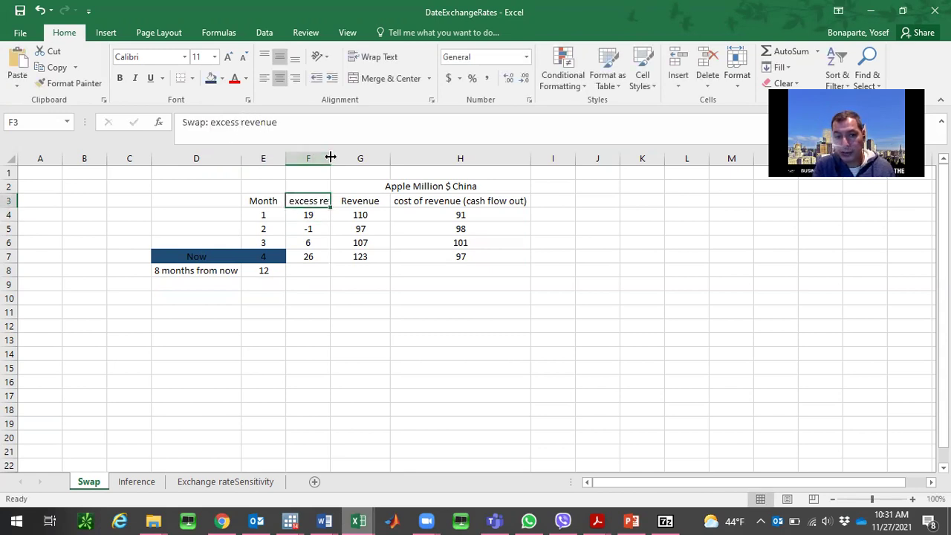
double_click(331, 158)
- Check the swap formulas and begin typing =fore in the 8 months Swap cell
left_click(332, 252)
key("Down")
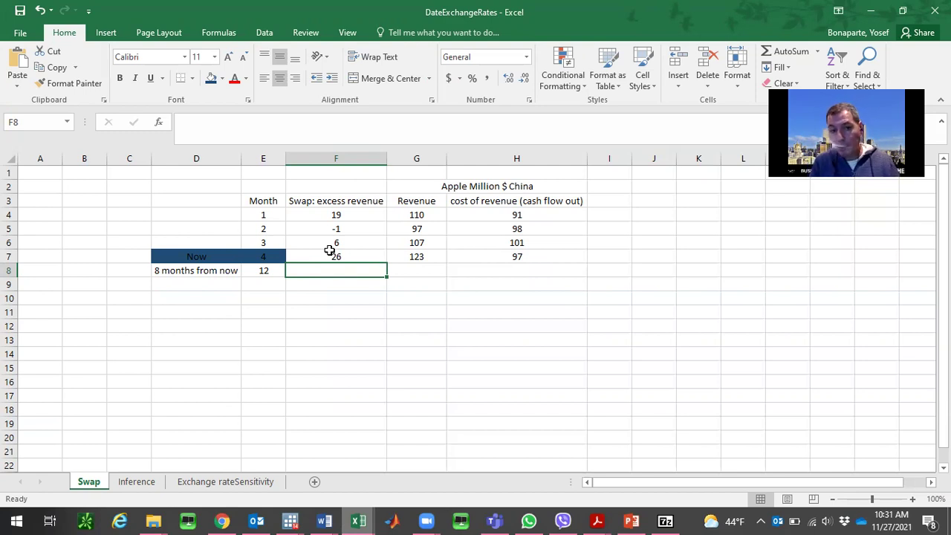
left_click(335, 217)
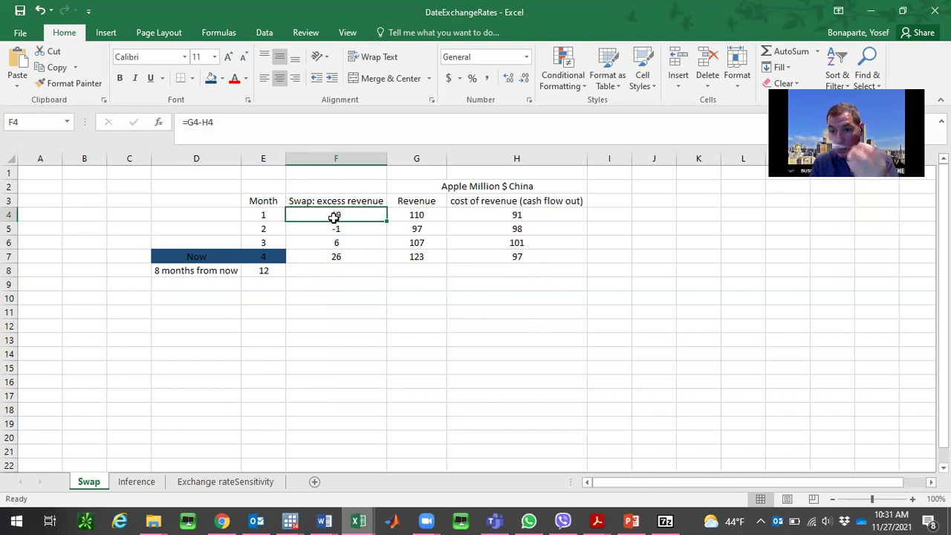
key("Down")
key("Down")
key("Down")
key("Down")
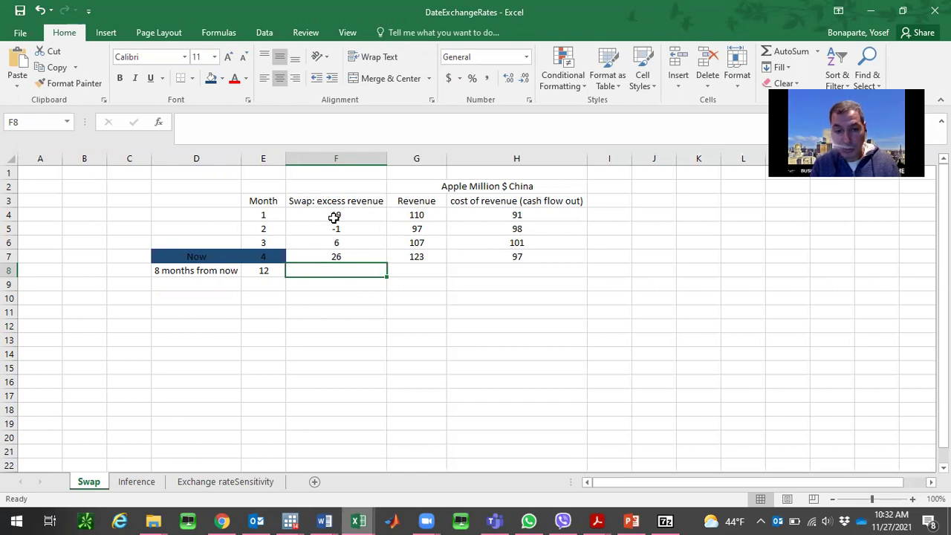
type("=fore")
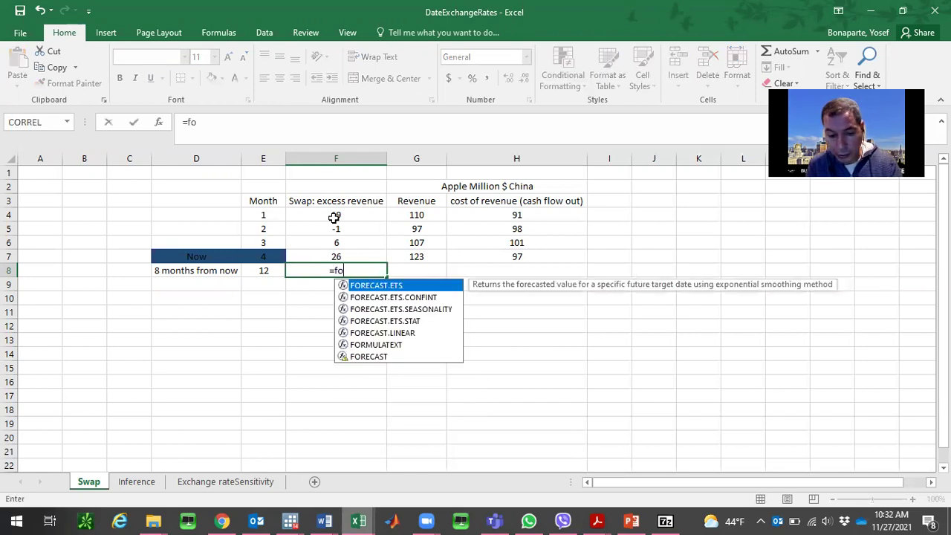
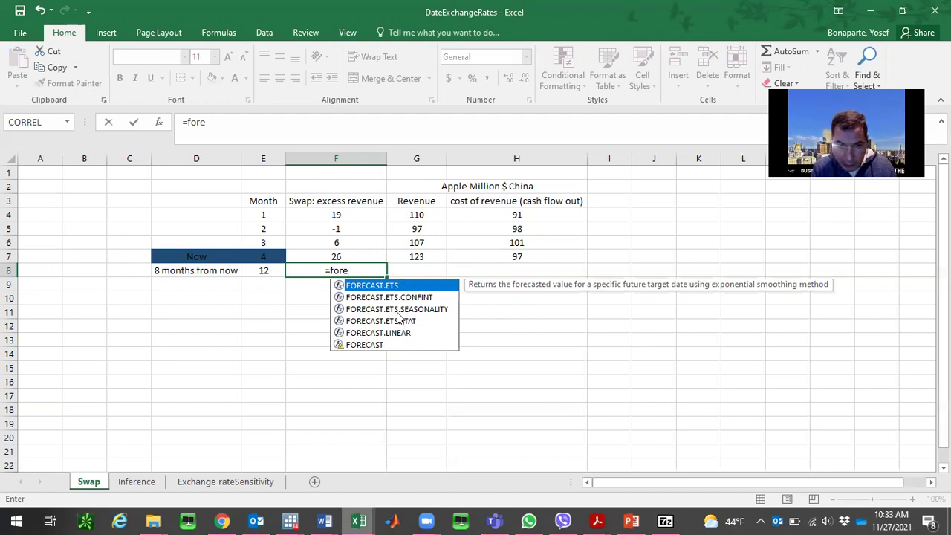
- Enter =FORECAST(E8,F4:F7,E4:E7) in F8, forecasting month-12 excess revenue as 39.1
left_click(379, 345)
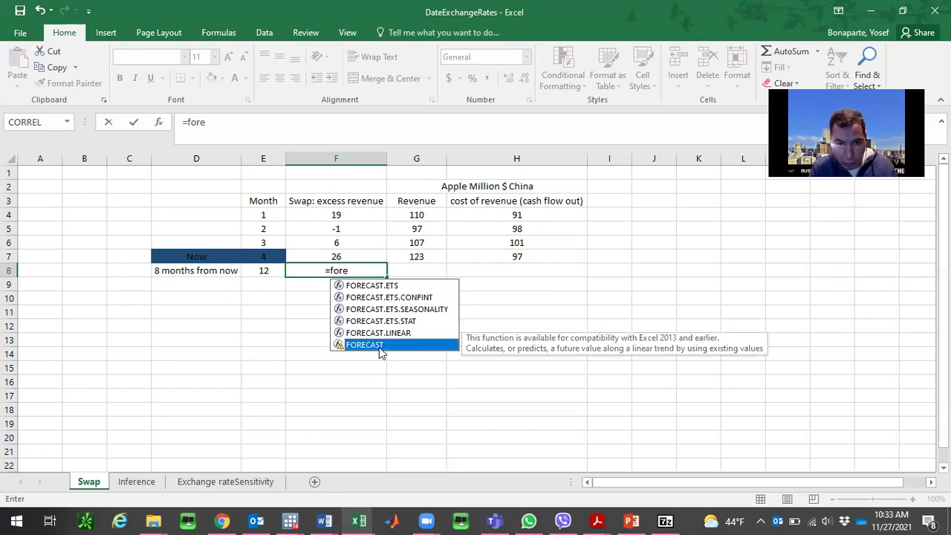
left_click(334, 139)
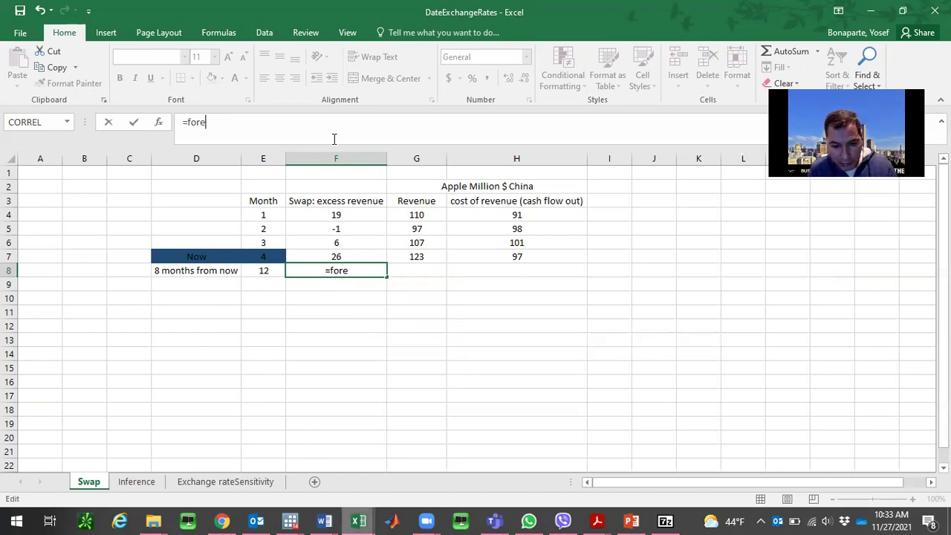
type("cast(")
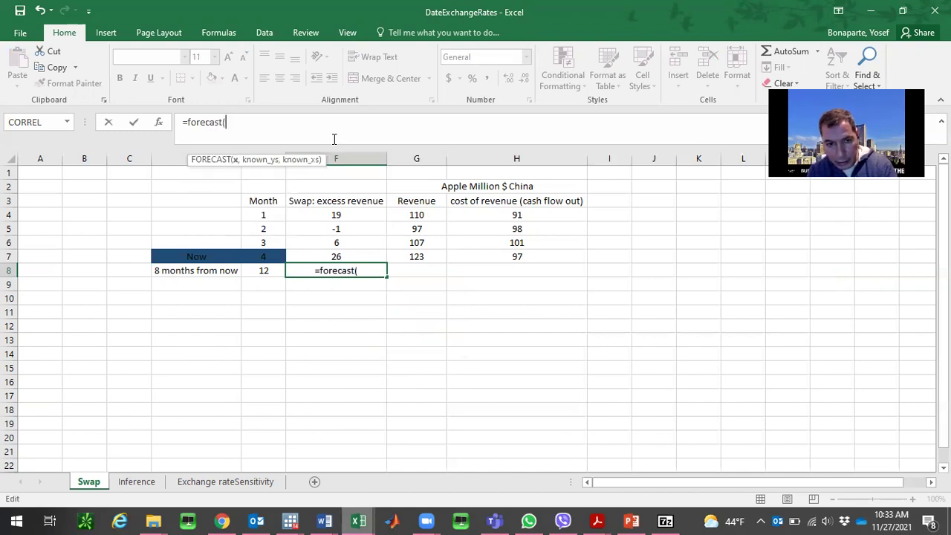
left_click(272, 267)
type(",")
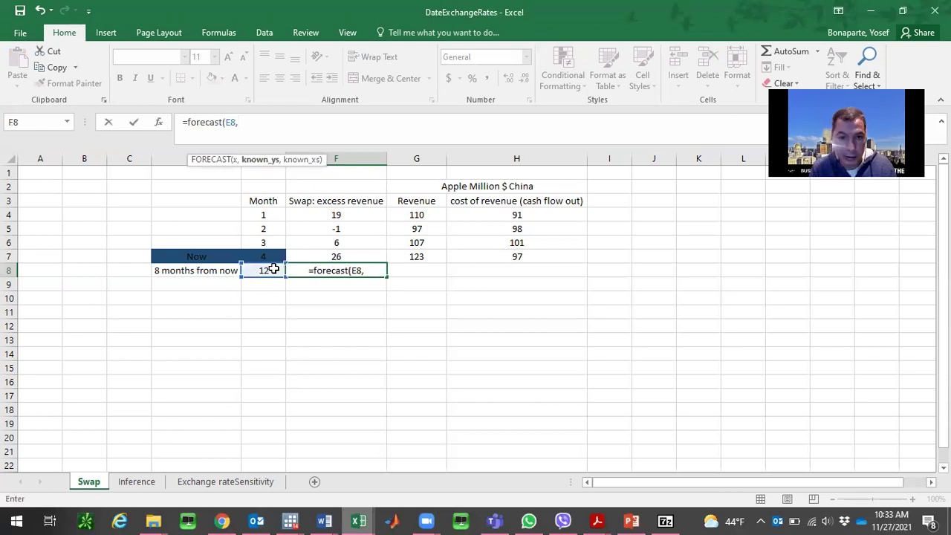
left_click(344, 215)
key("shift+Down")
key("shift+Down")
key("shift+Down")
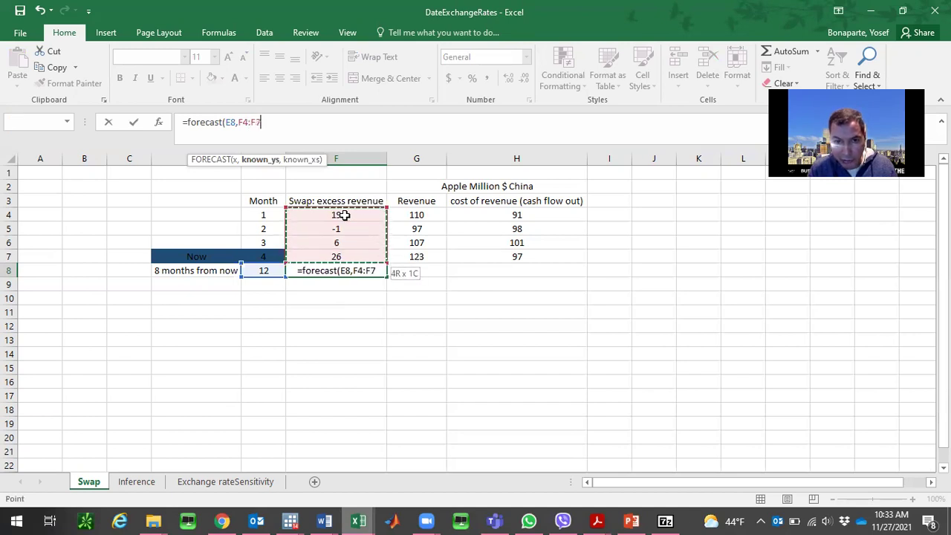
type(",")
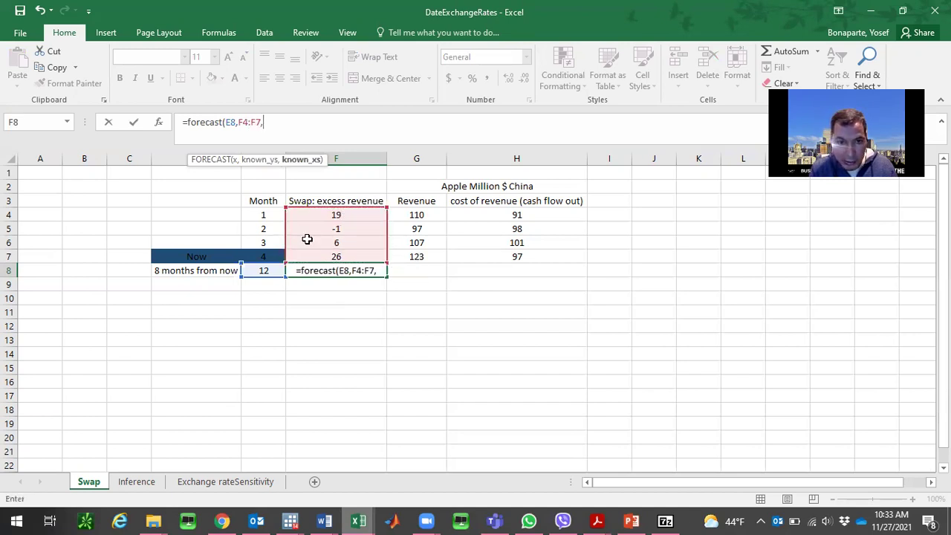
left_click(266, 215)
key("shift+Down")
key("shift+Down")
key("shift+Down")
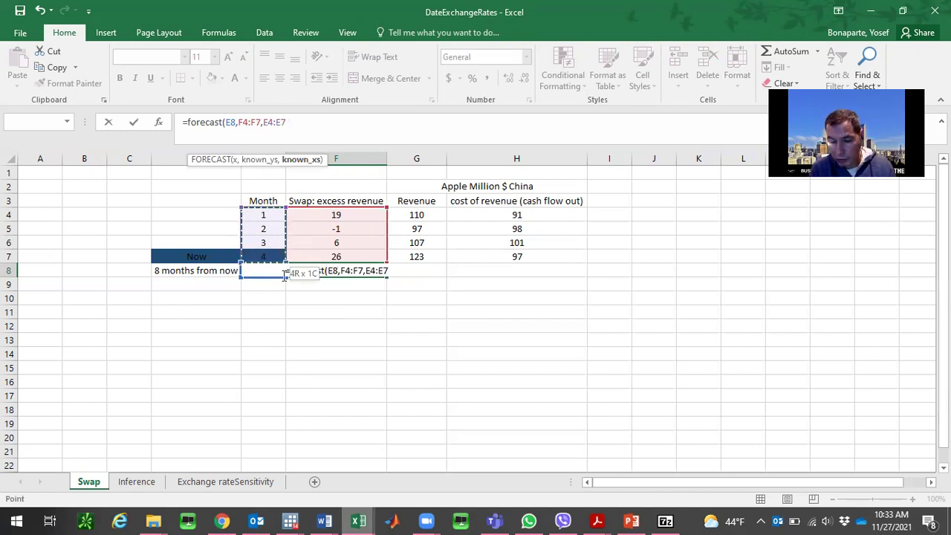
type(")")
key("Return")
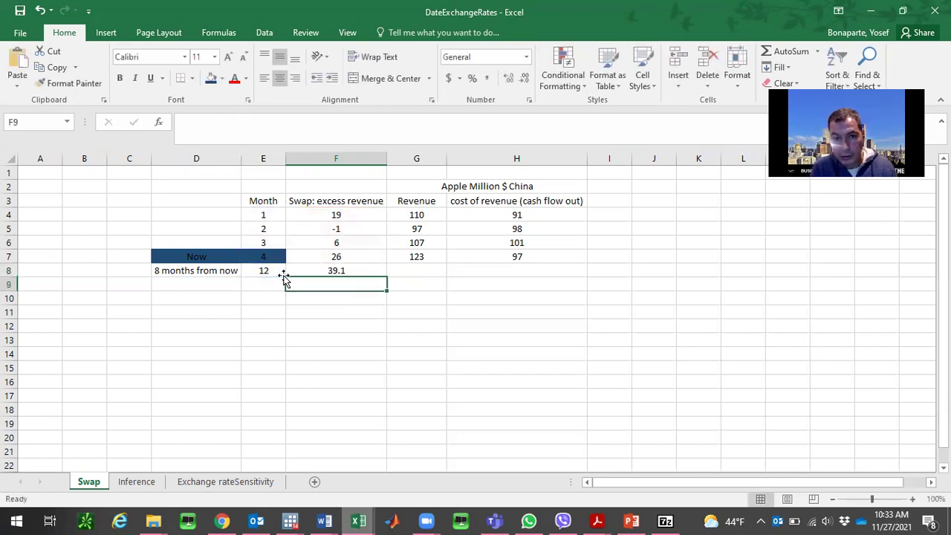
left_click(329, 270)
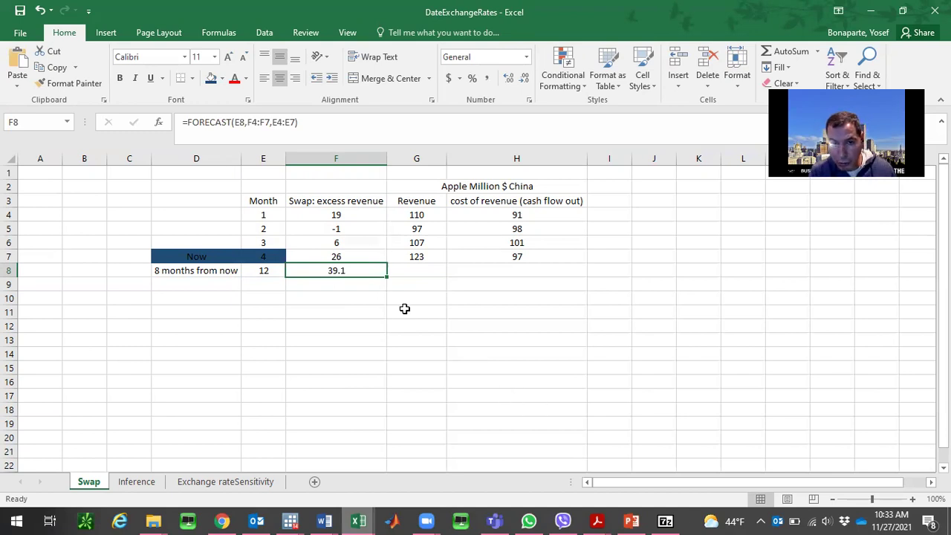
left_click(417, 269)
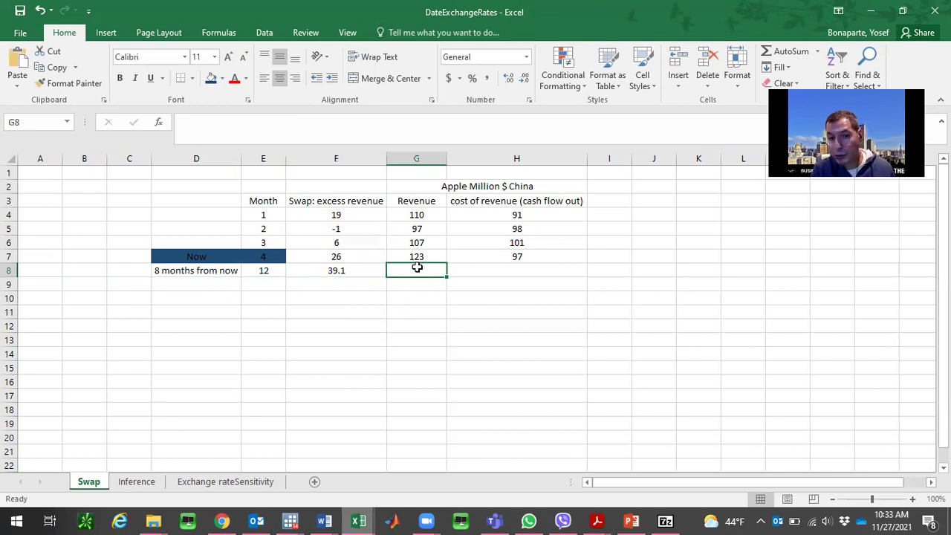
left_click(336, 269)
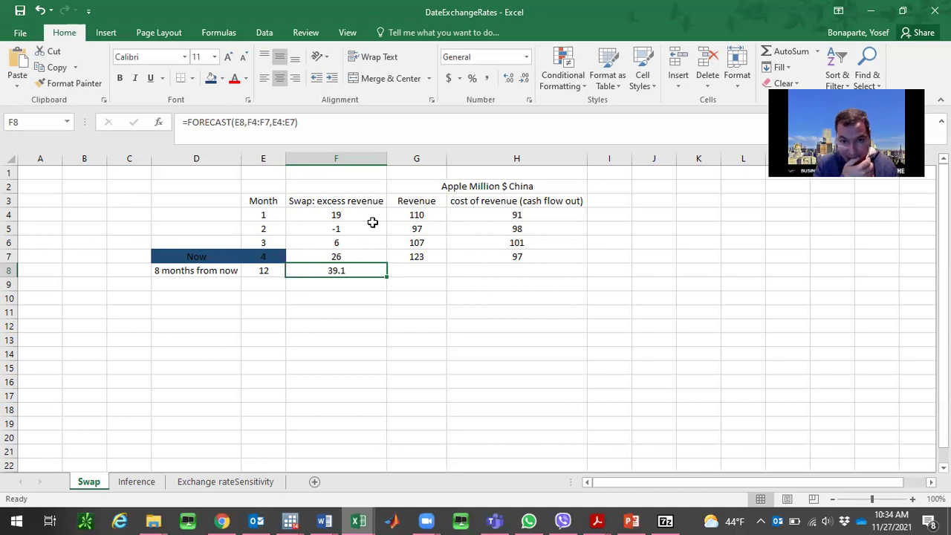
left_click(418, 268)
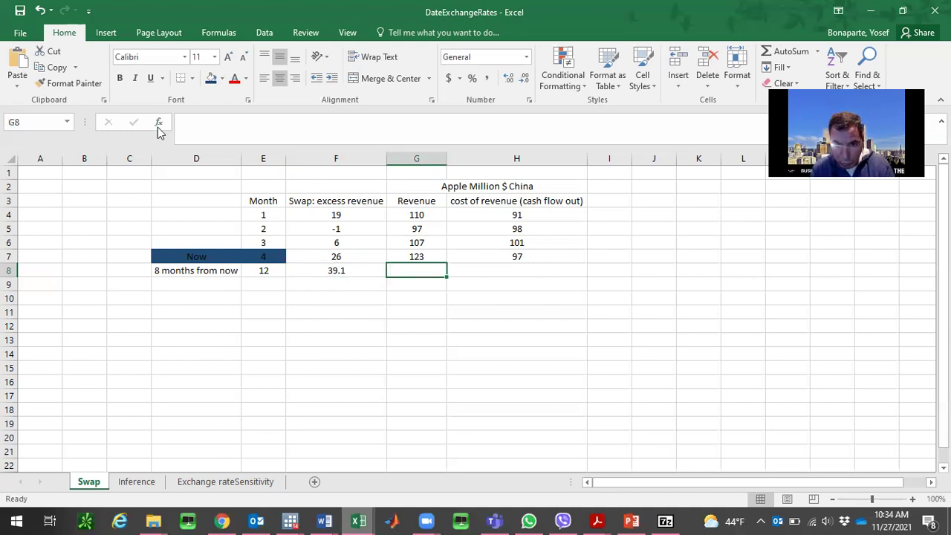
- Enter =FORECAST(E8,G4:G7,E4:E7) in G8, forecasting month-12 revenue as 155.8
type("=forecast")
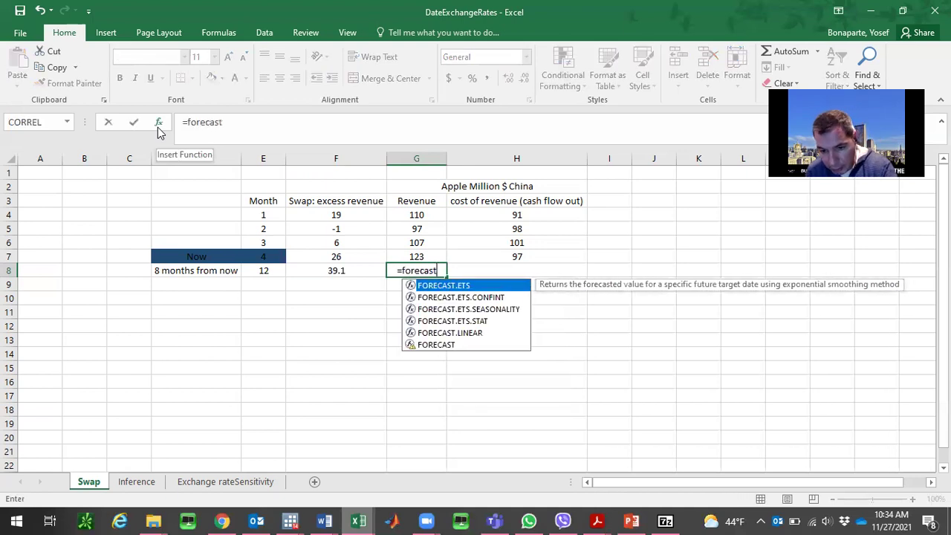
type("(")
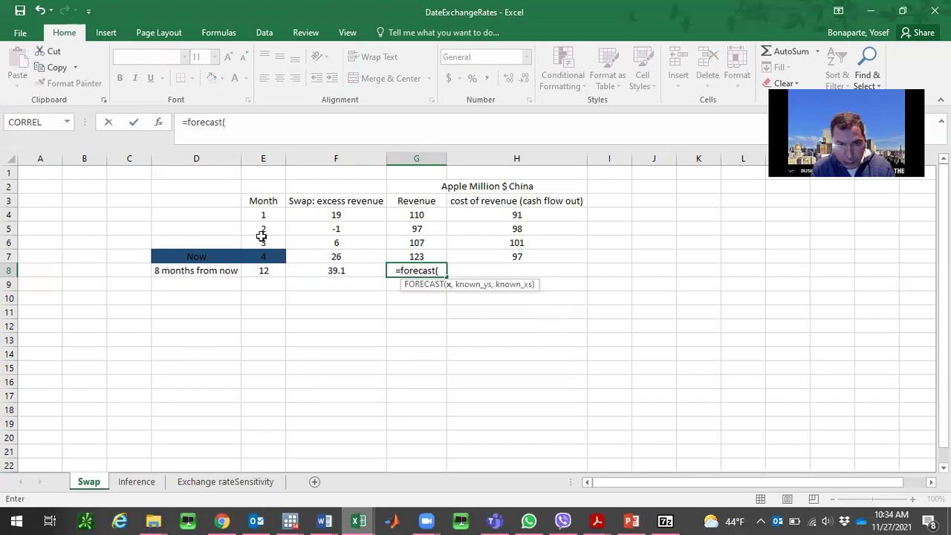
left_click(276, 271)
type(",")
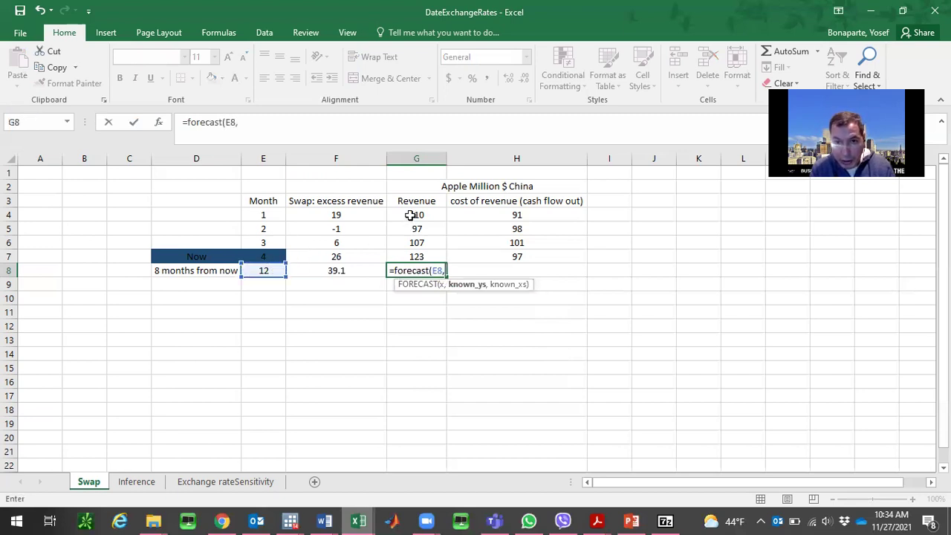
left_click(409, 215)
left_click_drag(414, 234, 417, 253)
type(",")
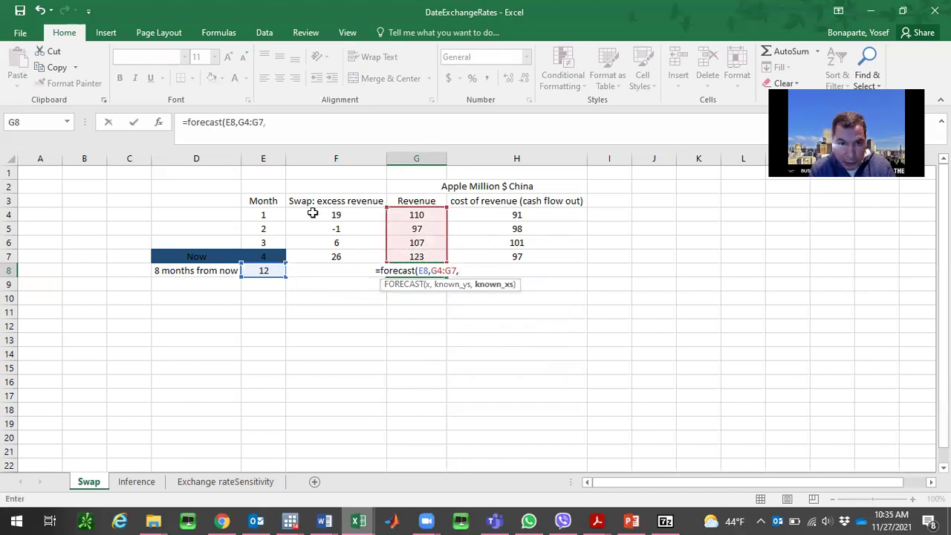
left_click_drag(277, 215, 276, 254)
key("Return")
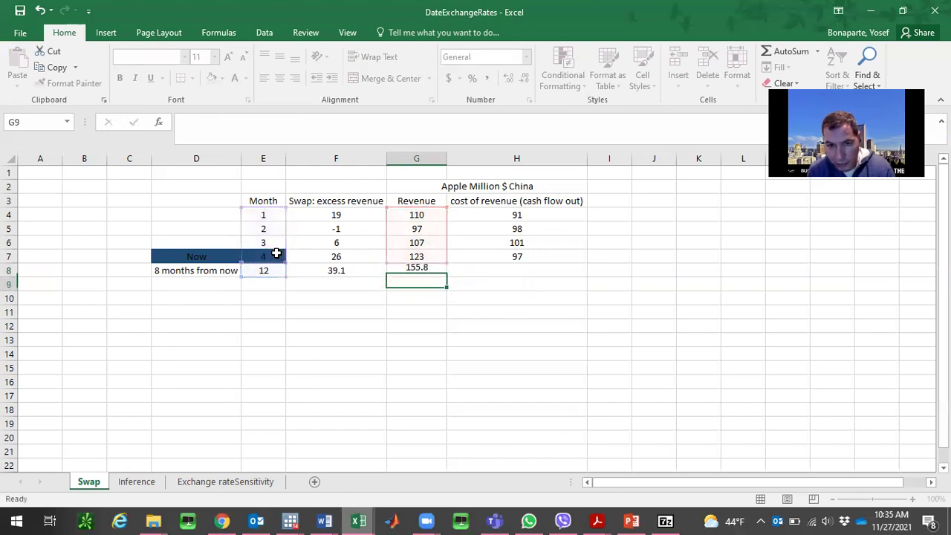
left_click(483, 269)
- Enter =FORECAST(E8,H4:H7,E4:E7) in H8, forecasting month-12 cost of revenue as 116.7
type("=")
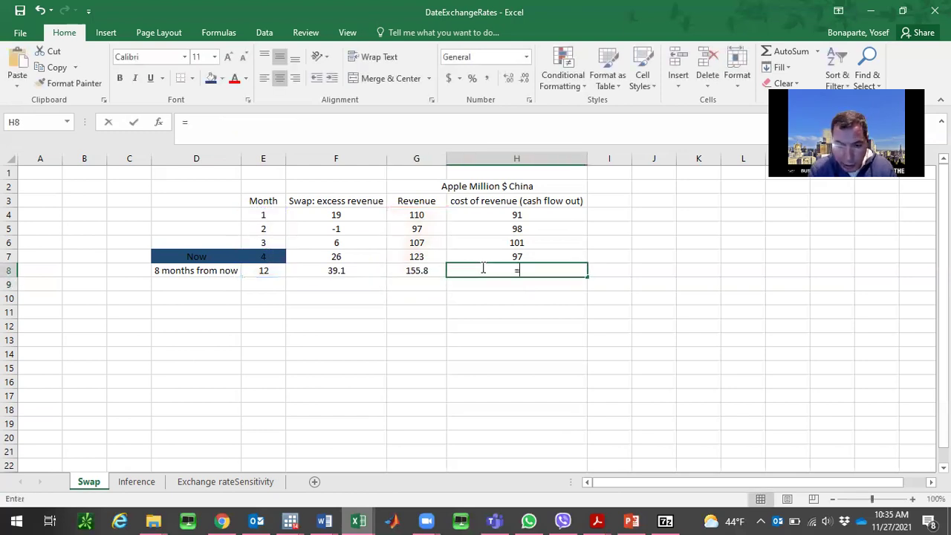
type("forecast")
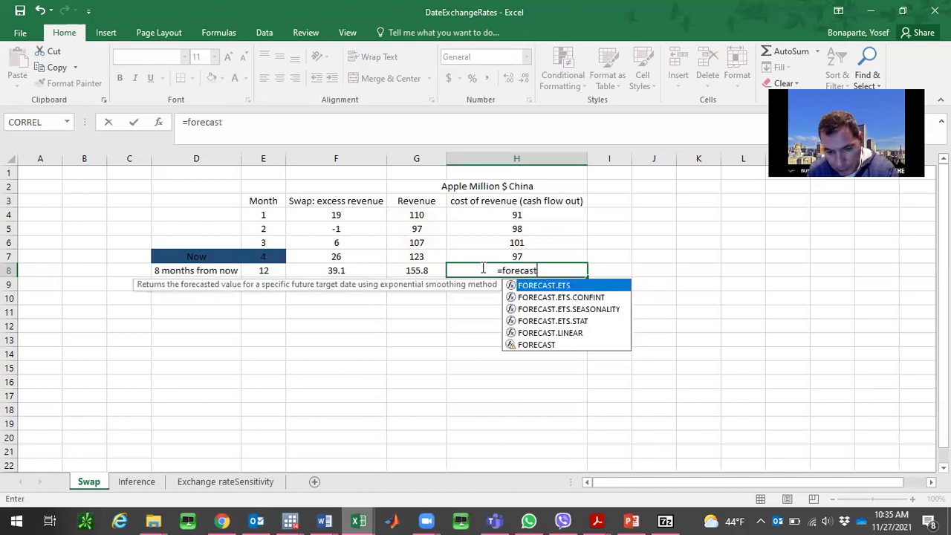
type("(")
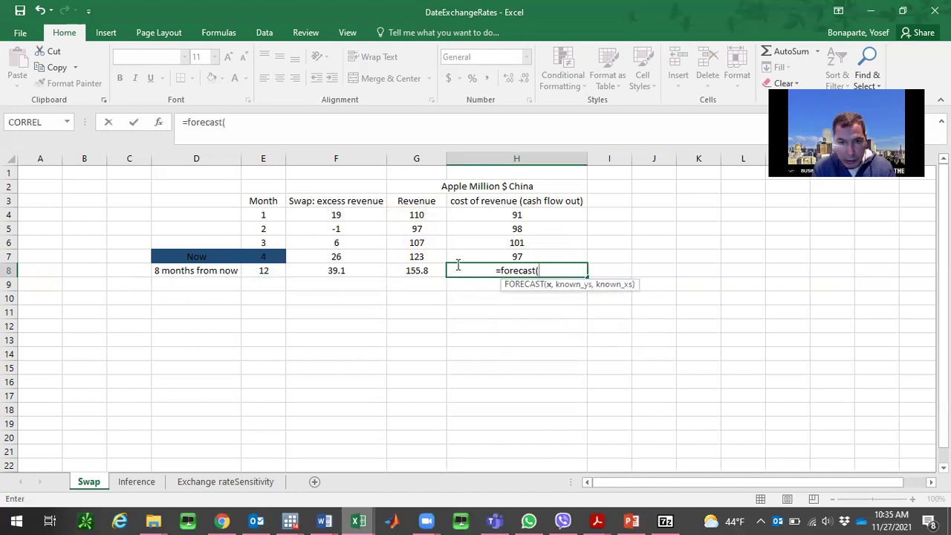
left_click(266, 269)
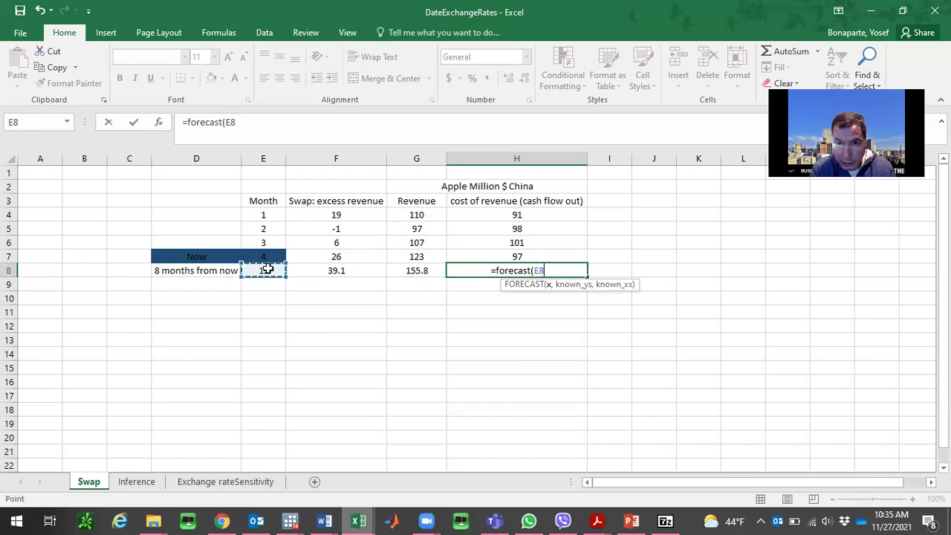
type(",")
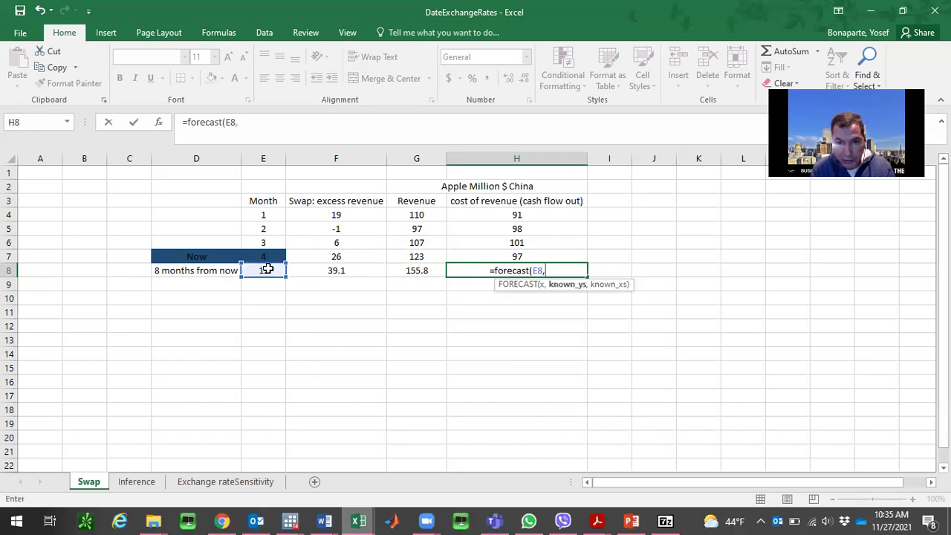
key("shift+Down")
key("shift+Down")
key("shift+Down")
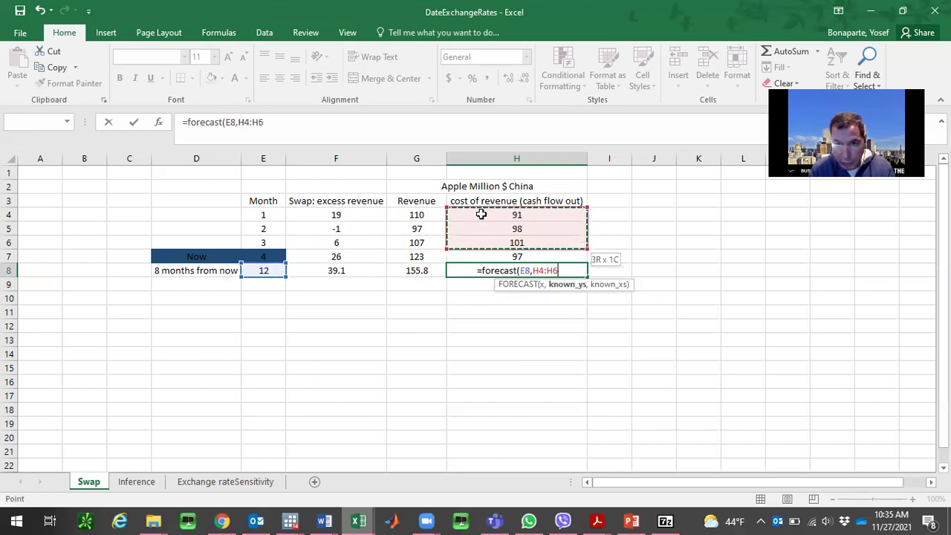
type(",")
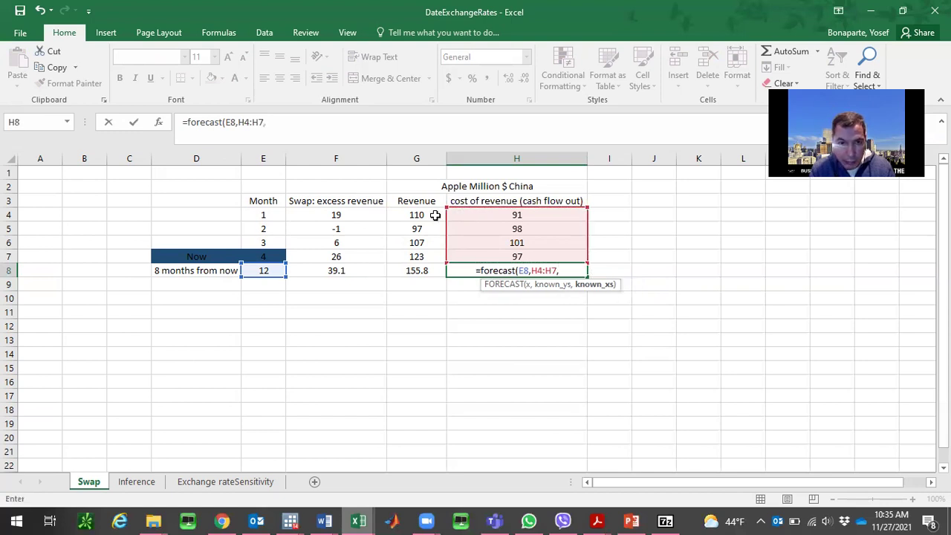
left_click(272, 212)
key("shift+Down")
key("shift+Down")
key("shift+Down")
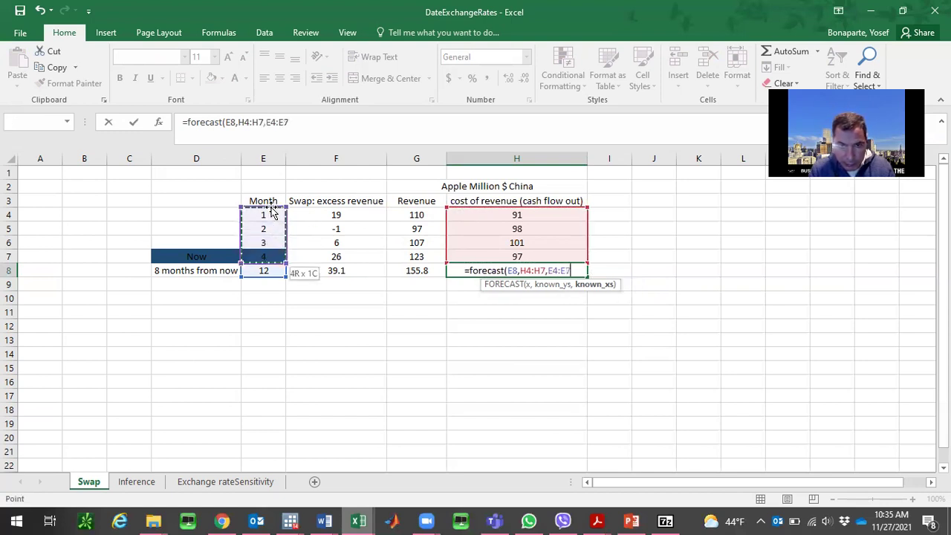
type(")")
key("Return")
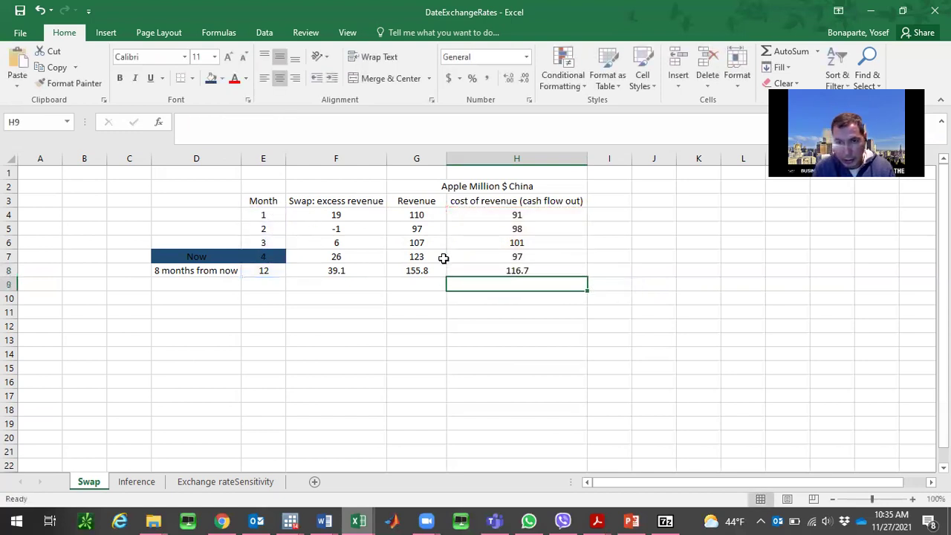
- Review the G8 and H8 forecast formulas, ending on cell I8
key("Up")
key("Up")
key("Down")
key("Left")
key("Right")
key("Left")
key("Right")
key("Left")
key("Down")
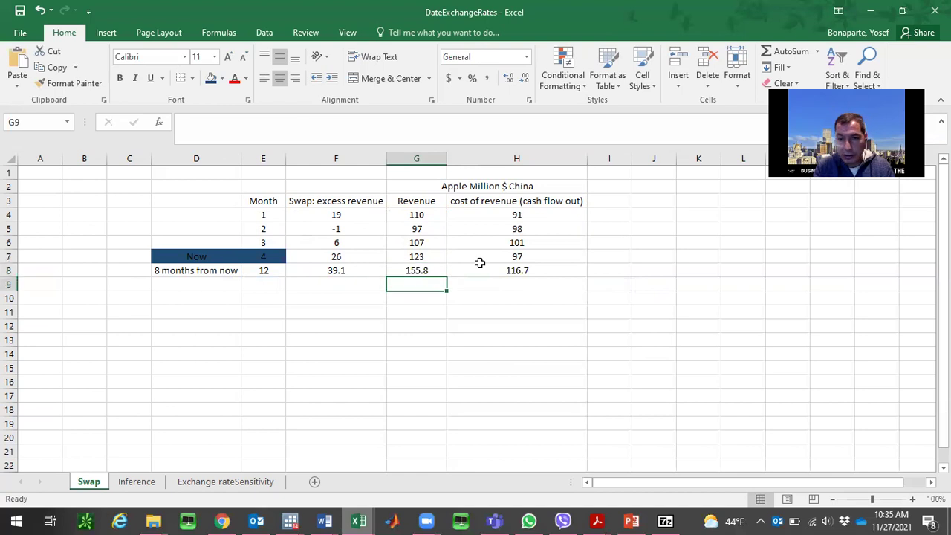
key("Right")
key("Right")
key("Up")
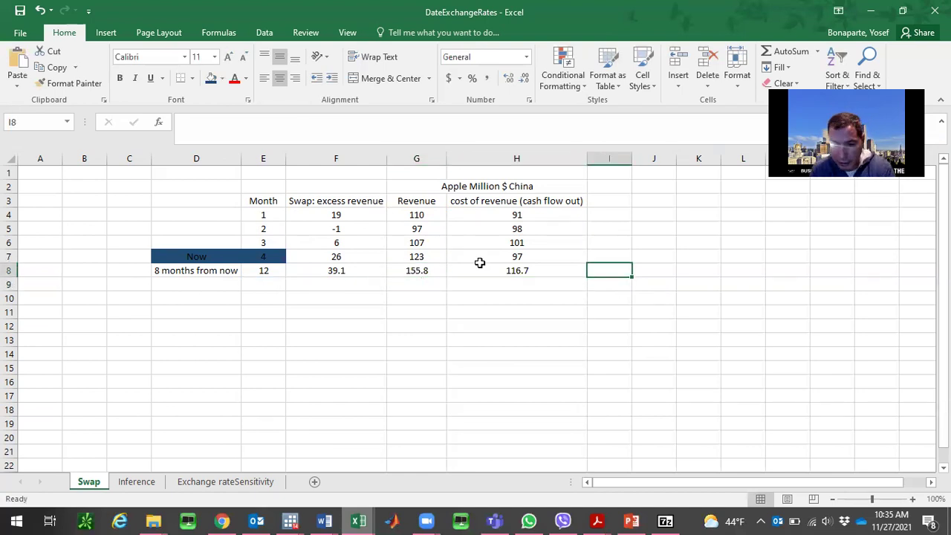
- Enter =G8-H8 in I8, showing the 39.1 revenue minus cost difference
type("=")
left_click(431, 270)
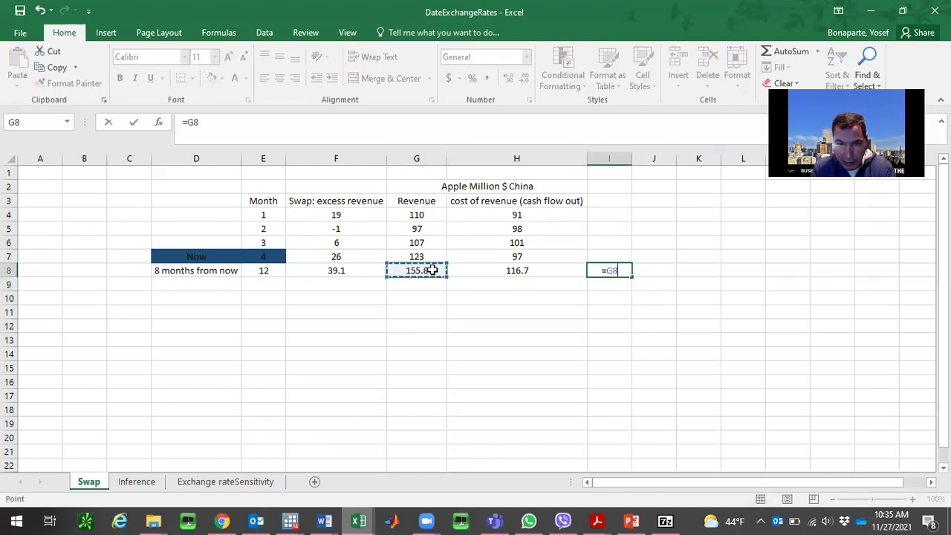
type("-")
left_click(471, 273)
key("Return")
key("Up")
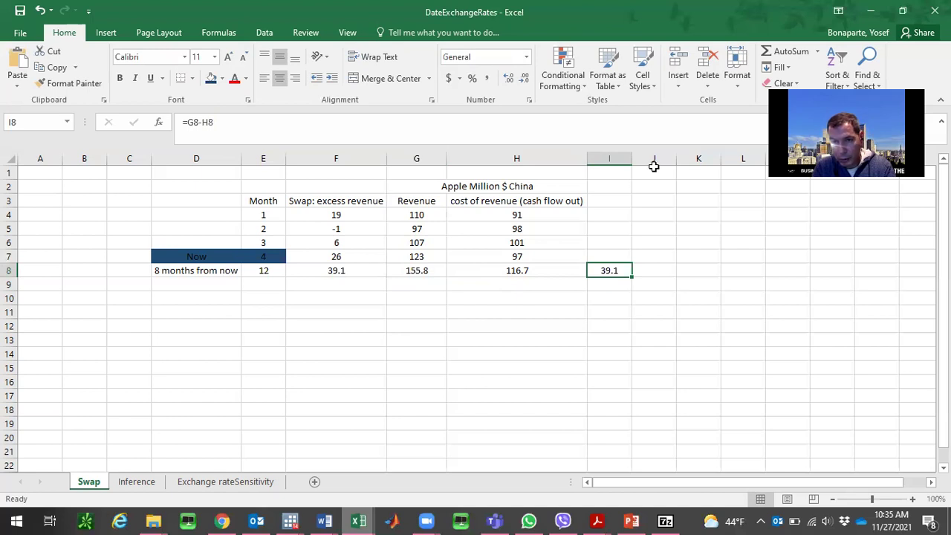
- Select the forecast cells F8:H8, abandoning a stray entry in J1
left_click(654, 171)
type("H\\")
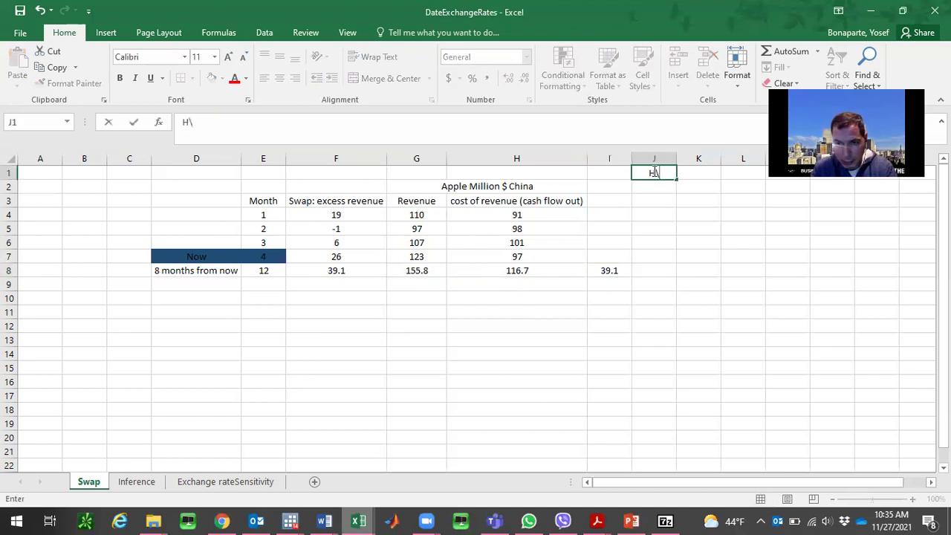
left_click(355, 271)
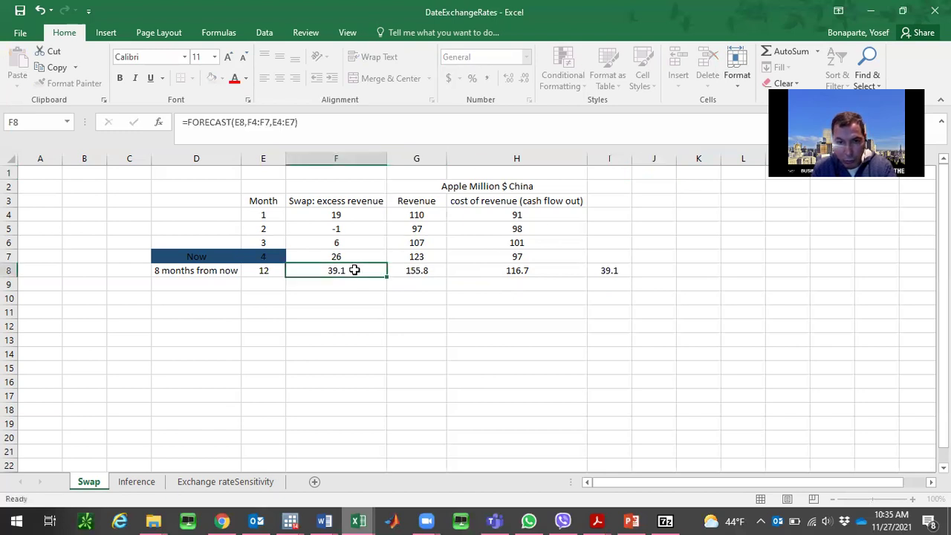
key("shift+Right")
key("shift+Right")
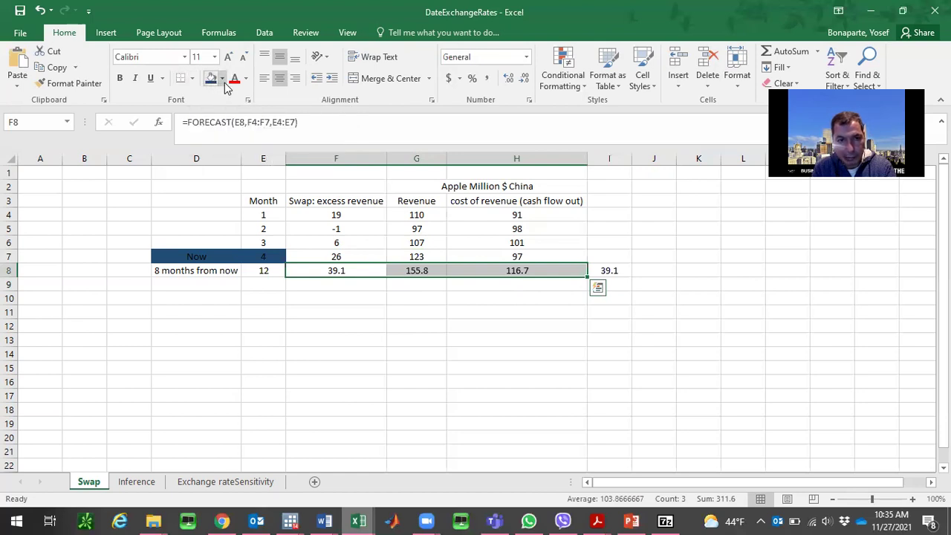
- Fill the forecast cells F8:H8 yellow
left_click(224, 79)
left_click(253, 184)
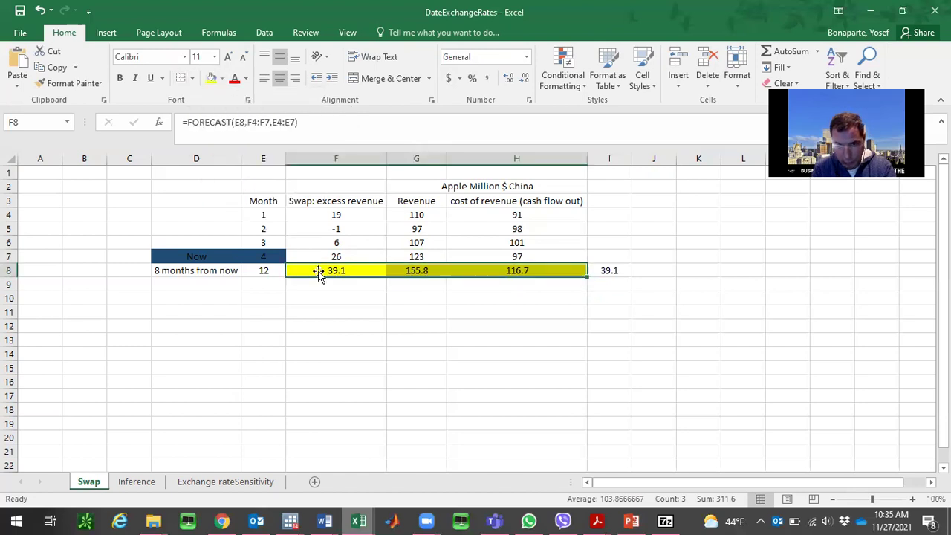
left_click(365, 338)
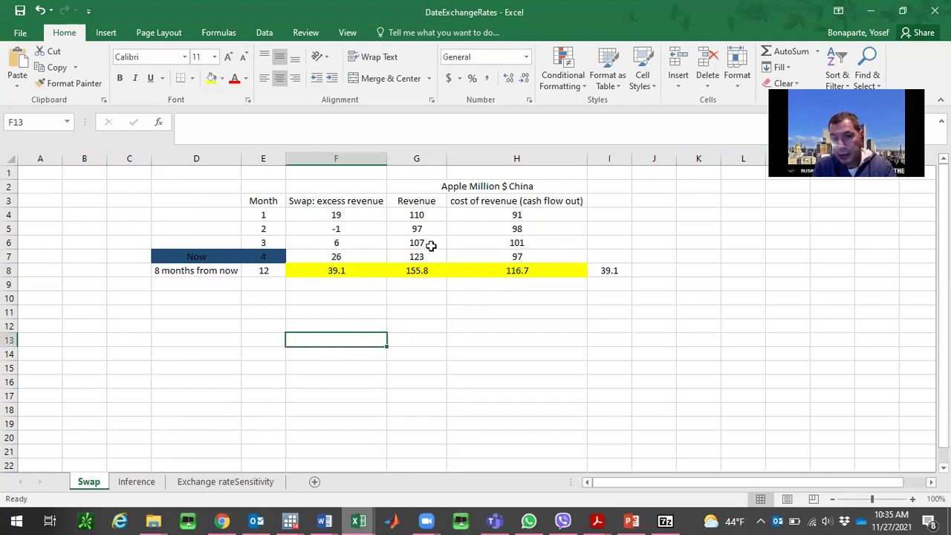
- Clear the forecasts and difference in F8:I8, then select month 2 Revenue in G5
left_click(363, 268)
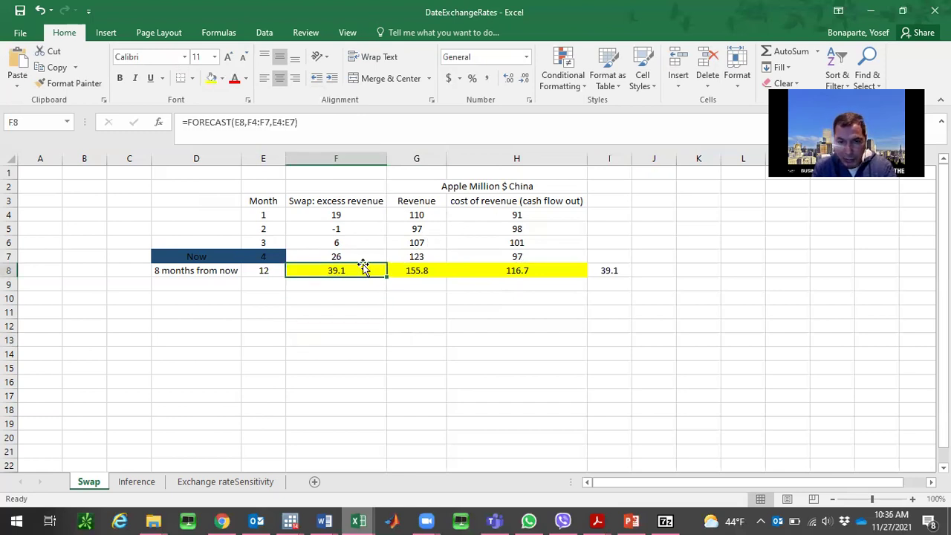
key("shift+Right")
key("shift+Right")
key("shift+Right")
key("shift+Left")
key("shift+Right")
key("Delete")
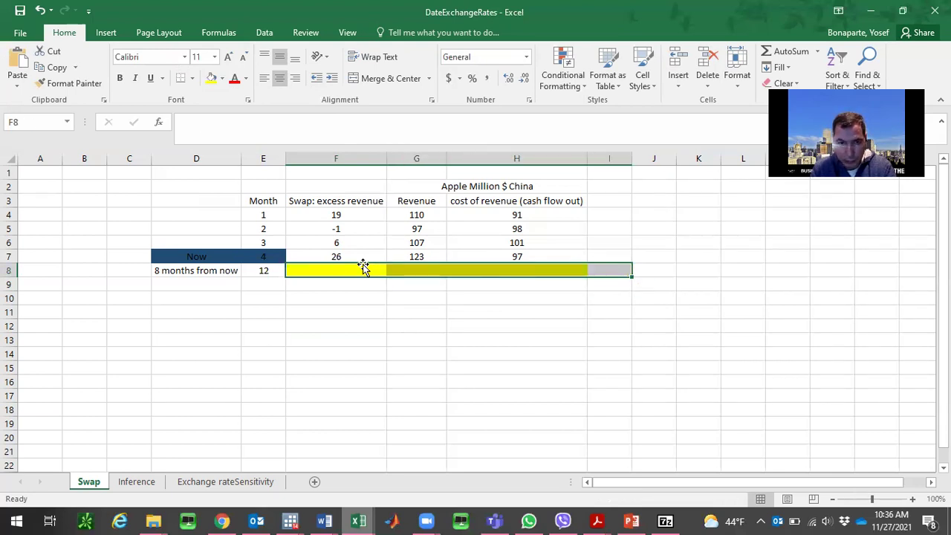
left_click(390, 228)
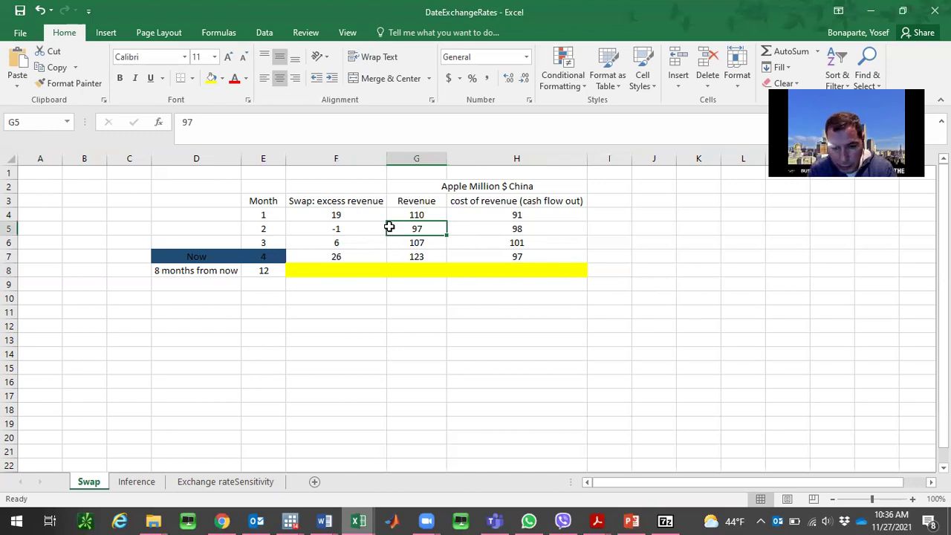
- Enter revenues 94, 111 and 151 for months 2 to 4
type("9")
key("Return")
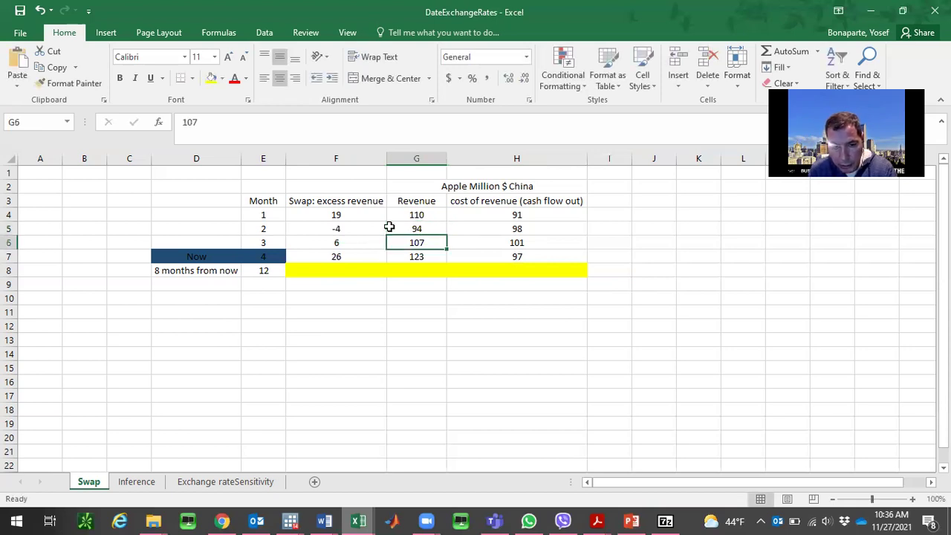
type("111")
key("Return")
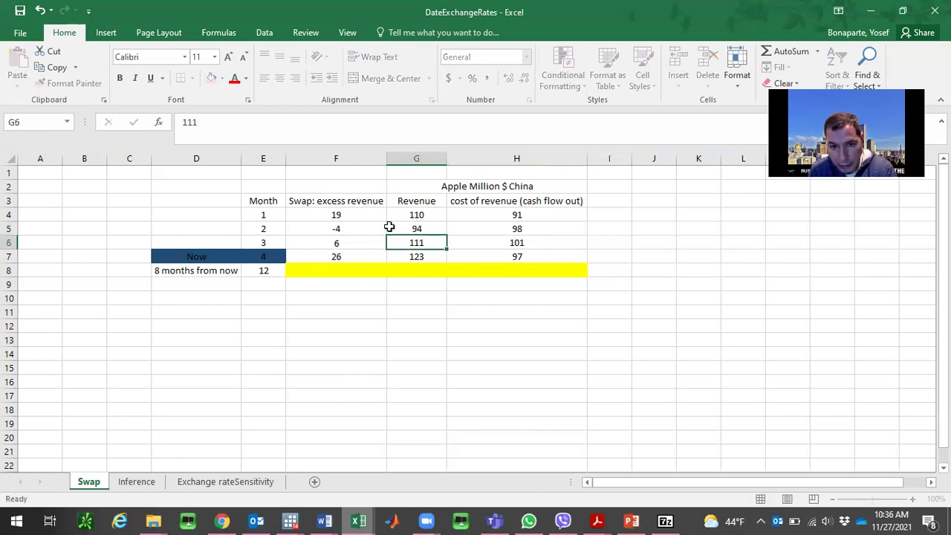
type("15")
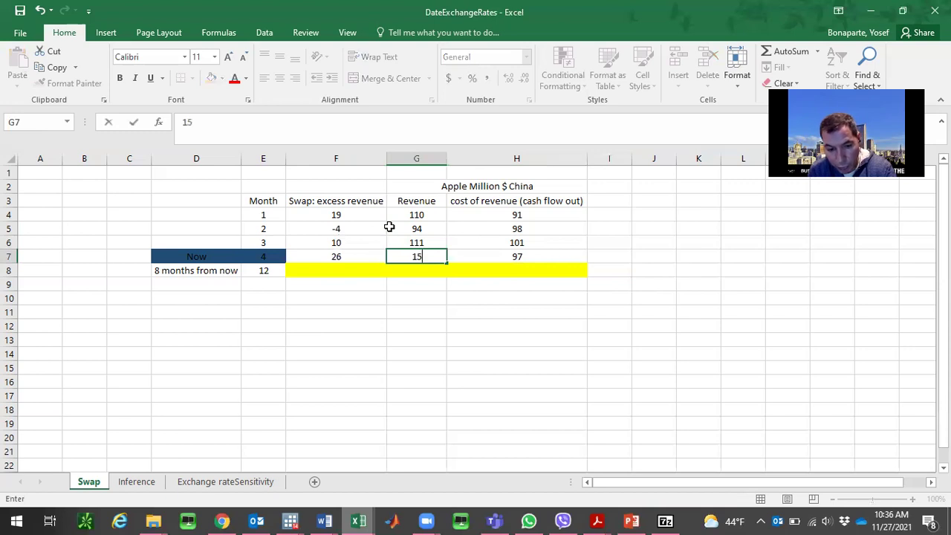
type("1")
key("Tab")
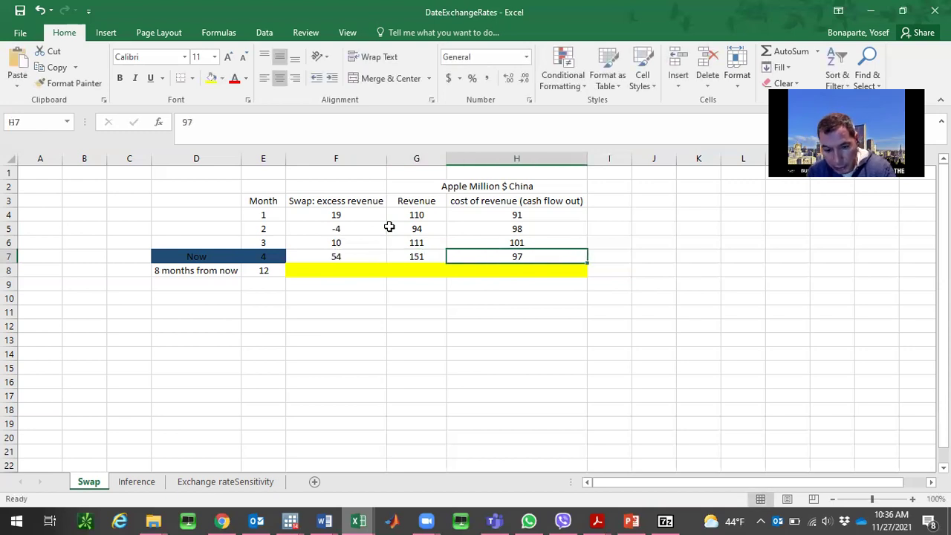
- Set the month 4 cost to 103 and the month 2 cost to 99
type("103")
key("Up")
key("Up")
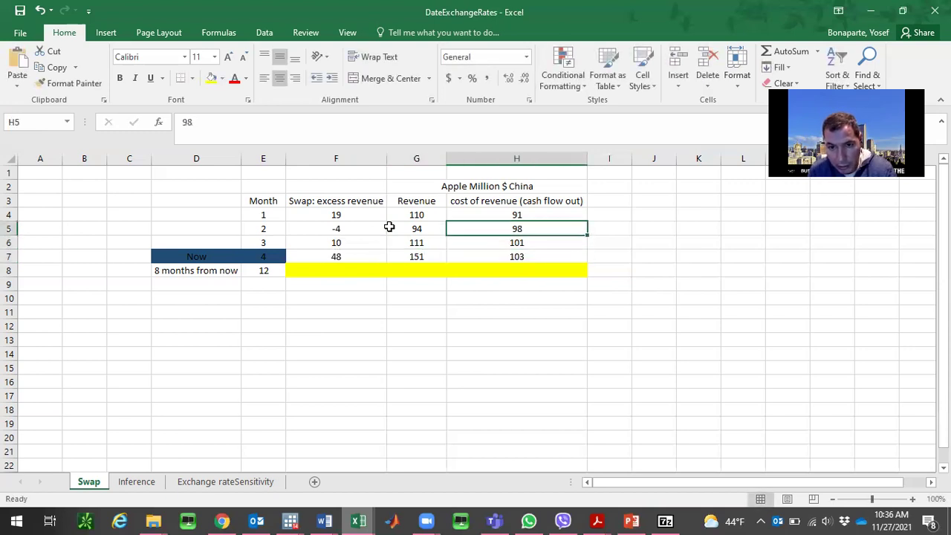
type("99")
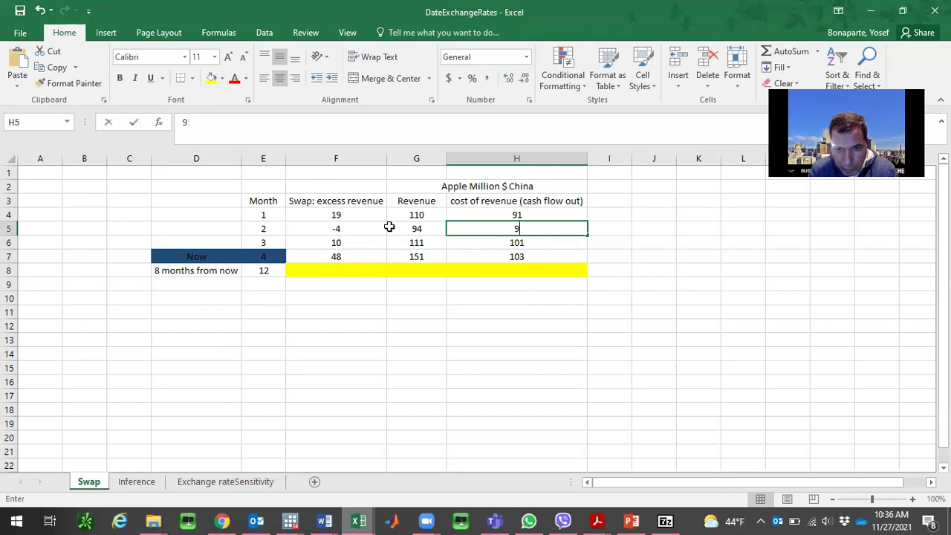
key("Down")
key("Down")
key("Down")
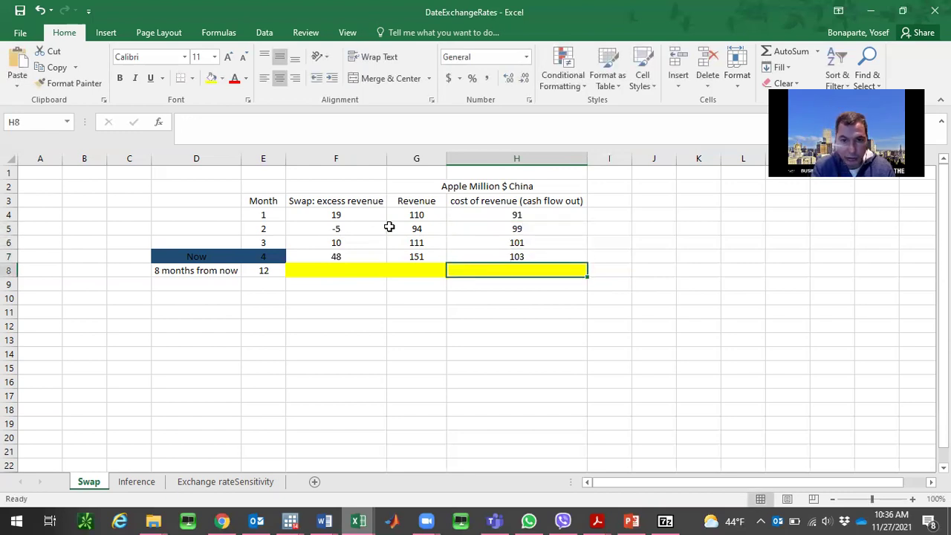
key("Left")
key("Left")
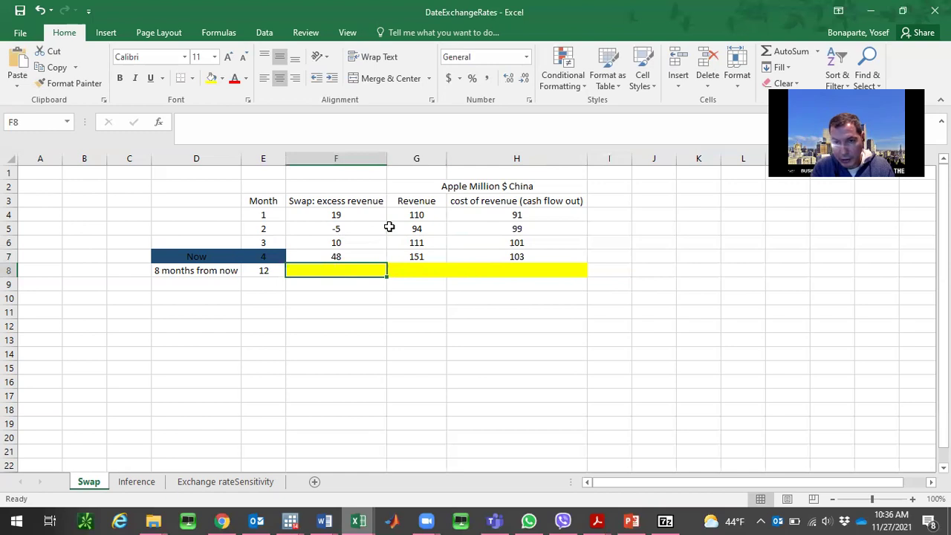
key("shift+Right")
key("shift+Right")
left_click(351, 327)
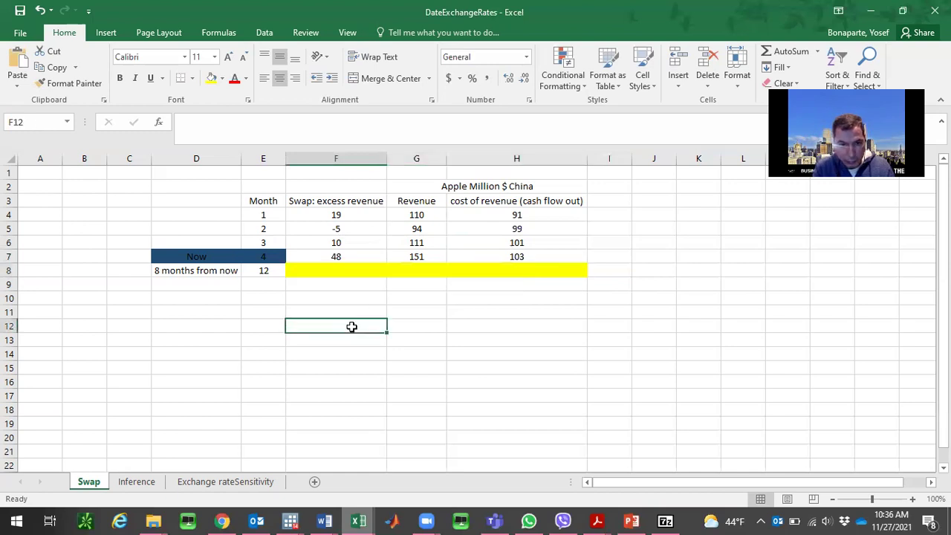
- Switch to the Exchange rateSensitivity sheet and go to the top of the exchange rate column
left_click(141, 485)
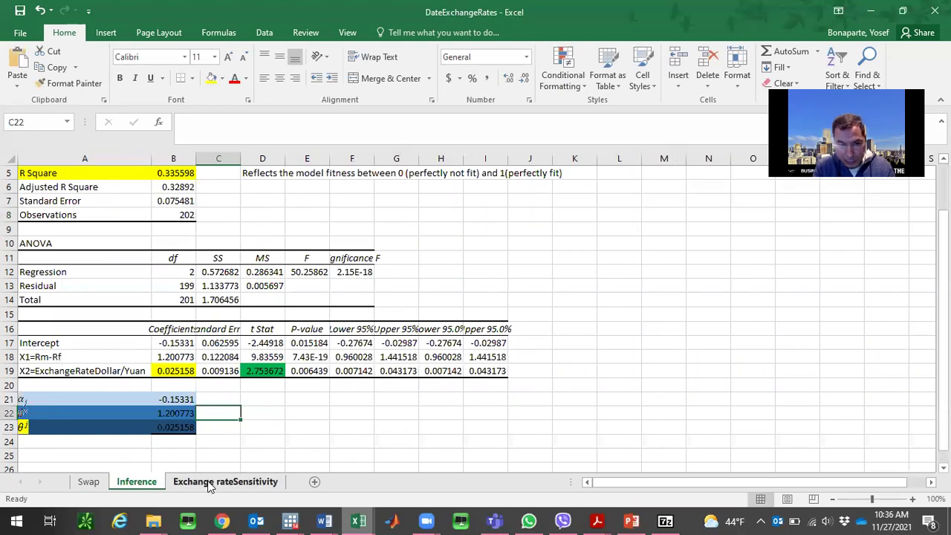
left_click(210, 484)
left_click(441, 270)
key("Up")
key("Up")
key("Up")
key("Up")
key("Up")
key("Up")
key("Up")
key("Up")
key("Up")
key("Up")
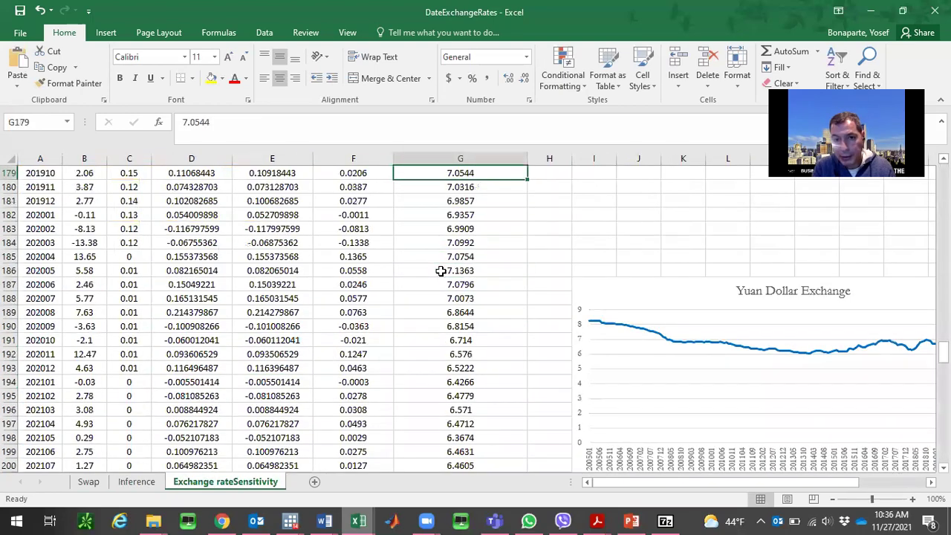
key("Up")
key("Up")
key("Up")
key("Up")
key("Up")
key("Up")
key("Up")
key("Up")
key("Up")
key("Up")
key("Up")
key("Up")
key("Up")
key("Up")
key("Up")
key("Up")
key("Up")
key("Up")
key("Up")
key("Up")
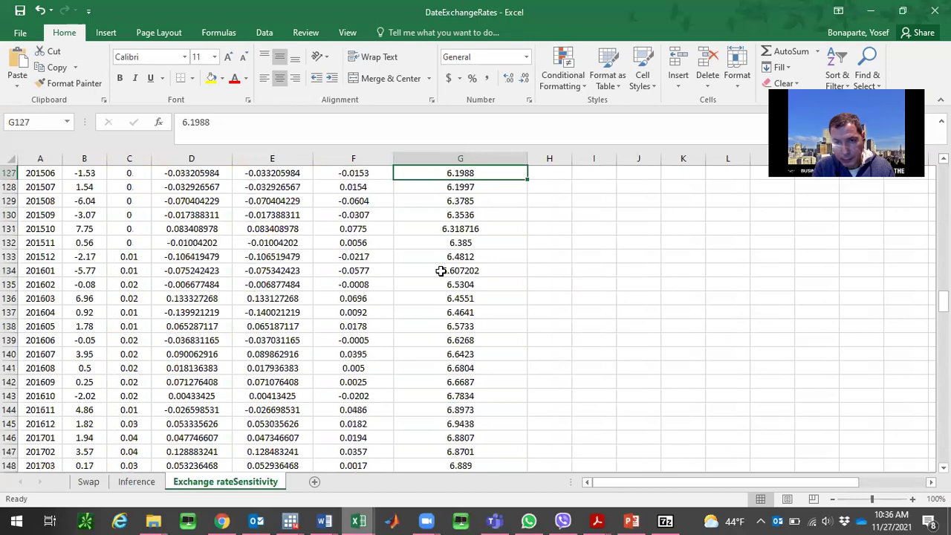
key("Up")
key("Up")
key("Up")
key("Up")
key("Up")
key("Up")
key("Up")
key("Up")
key("Up")
key("Up")
key("Up")
key("Up")
key("Up")
key("Up")
key("Up")
key("Up")
key("Up")
key("Up")
key("Up")
key("Up")
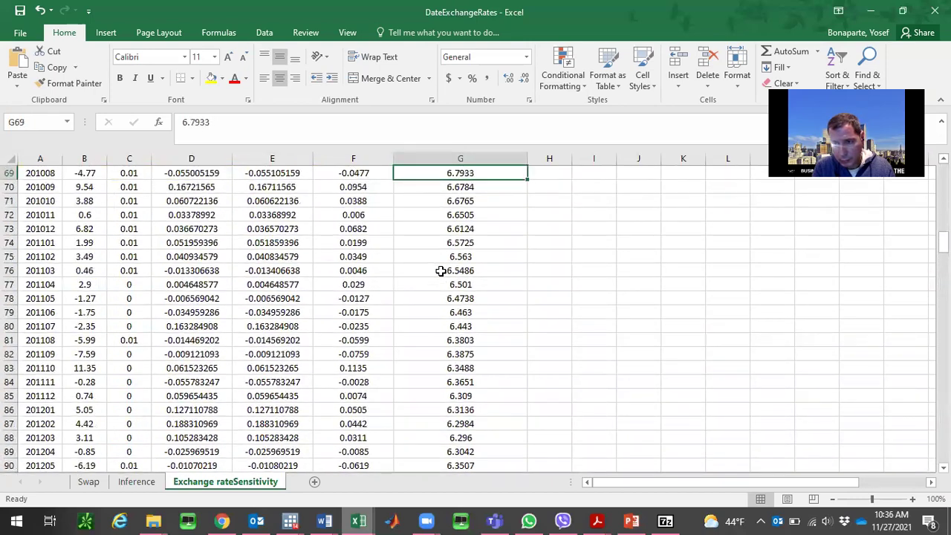
key("Page_Up")
key("Page_Up")
key("Page_Up")
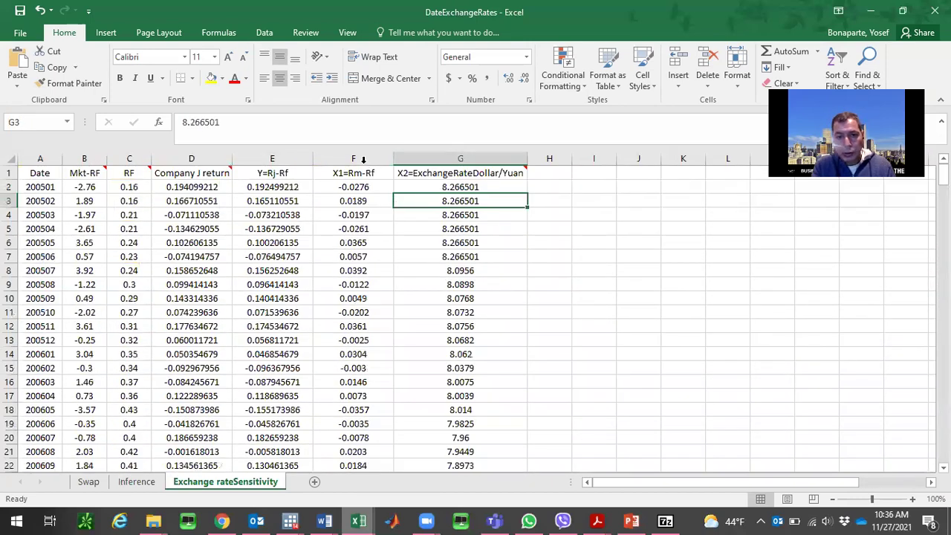
- Select H1 as the destination for new rates and bring up the browser
left_click(212, 187)
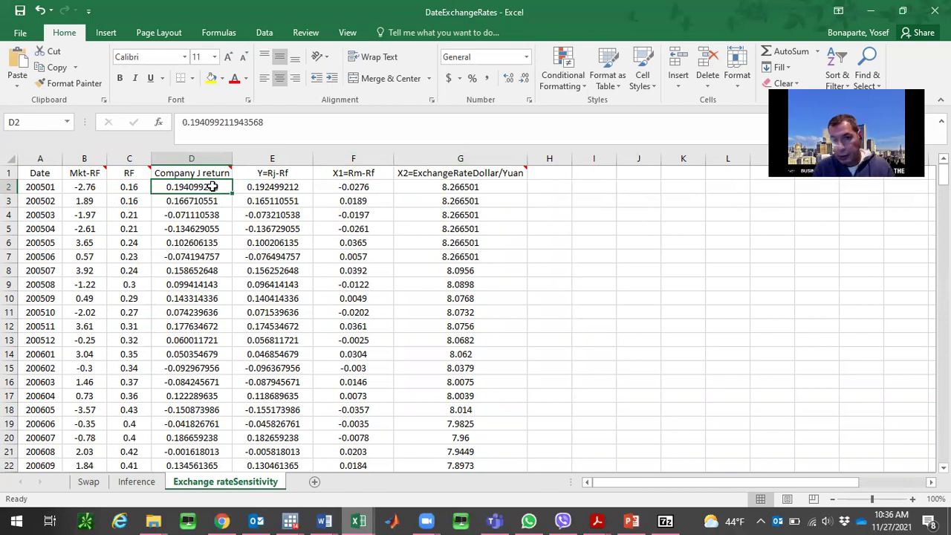
left_click(426, 177)
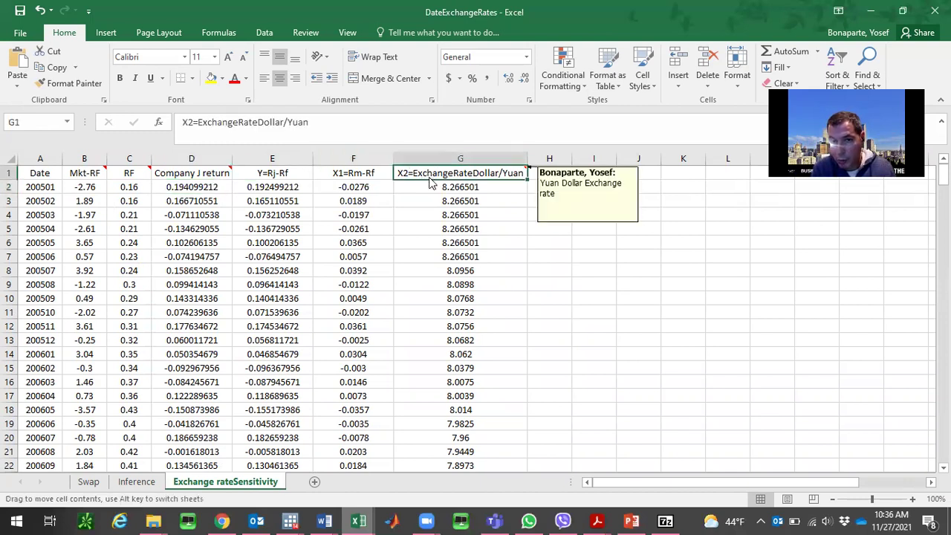
left_click(428, 186)
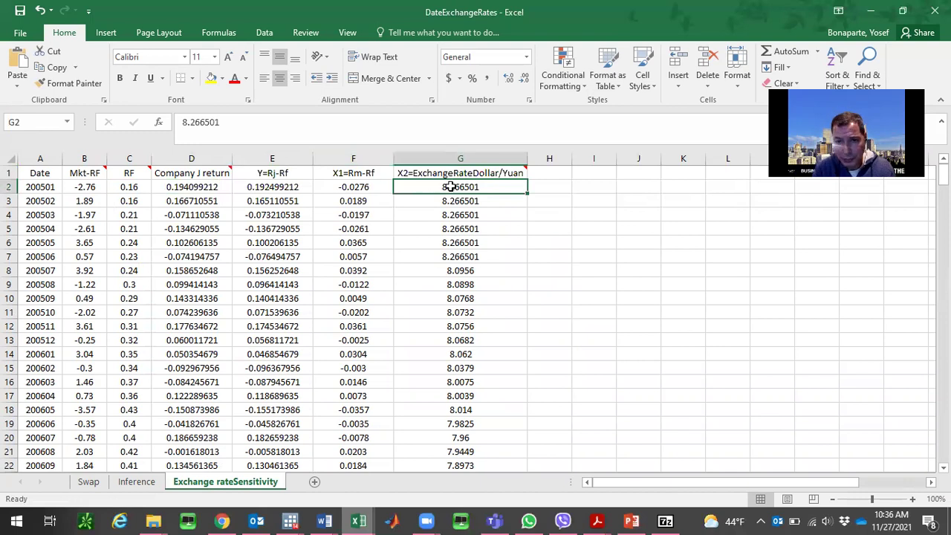
left_click(554, 185)
left_click(554, 175)
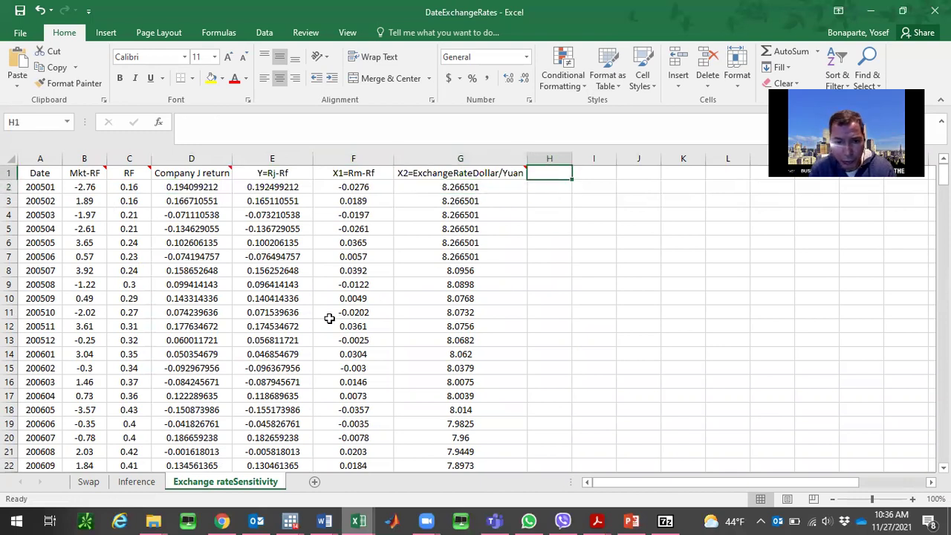
left_click(223, 520)
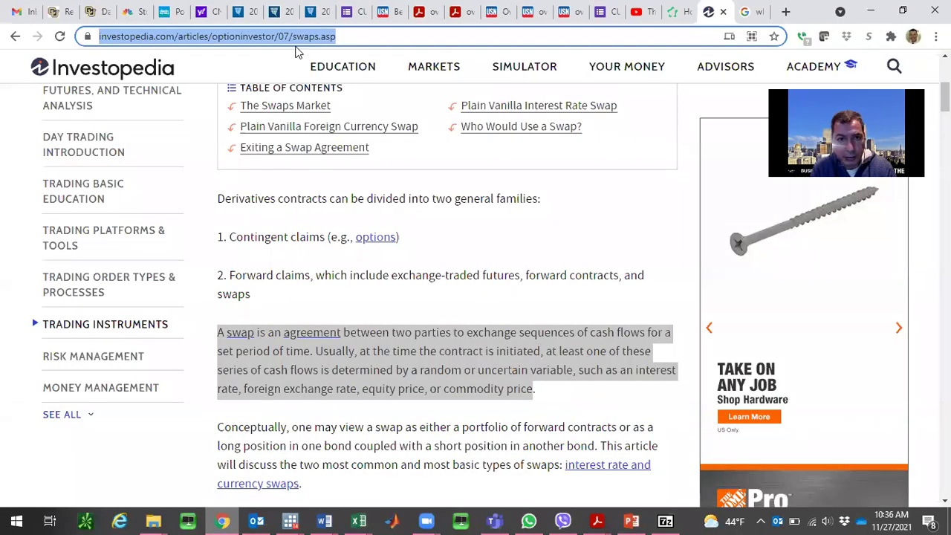
- Search Yahoo Finance for 'EU' and open the EURUSD=X quote page
left_click(211, 20)
left_click(255, 76)
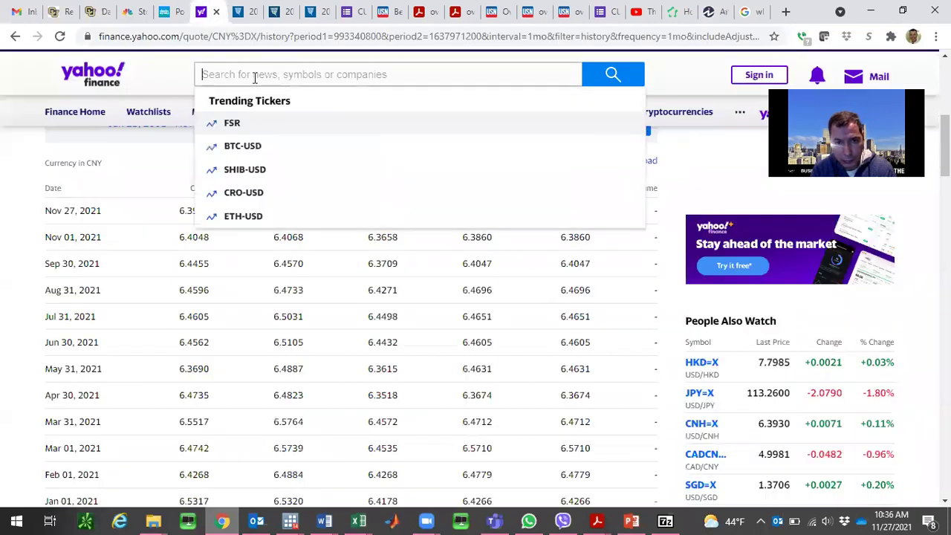
type("US")
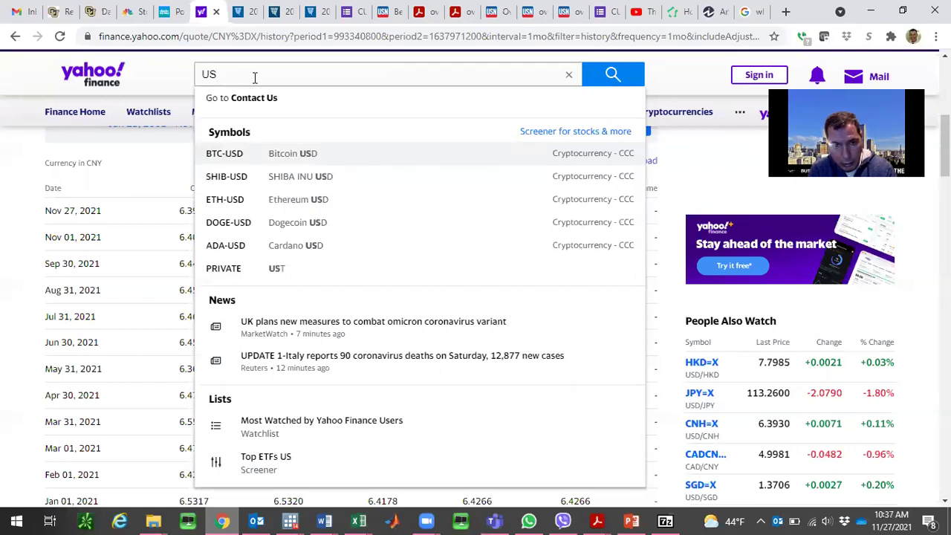
type("EU")
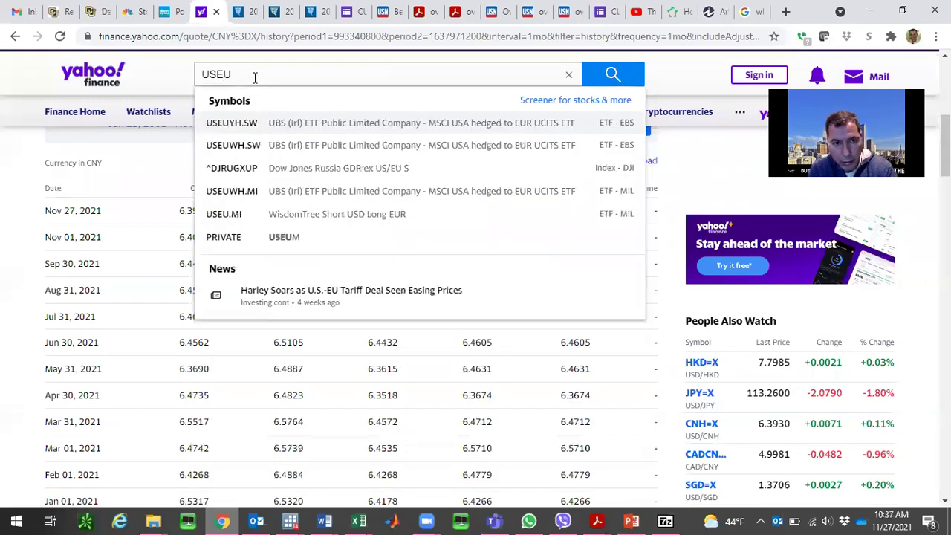
key("BackSpace")
key("BackSpace")
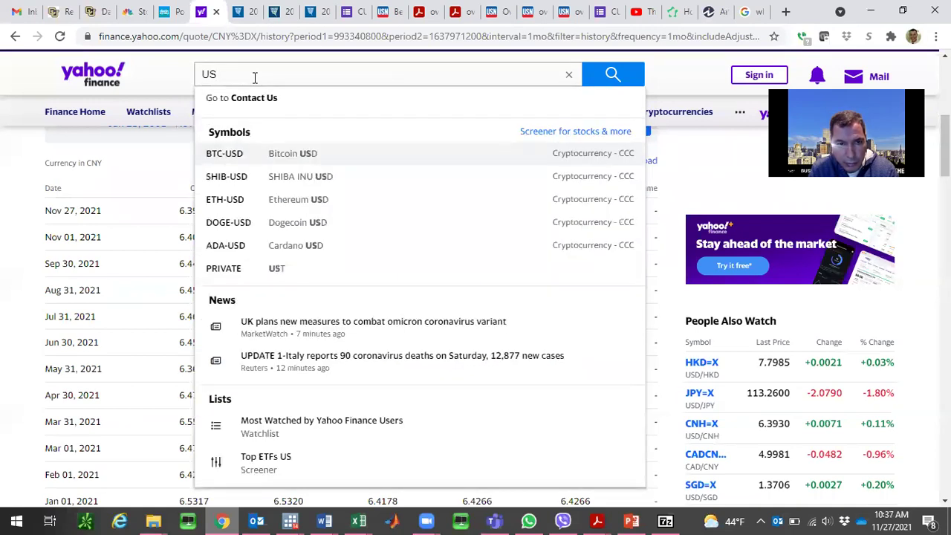
key("BackSpace")
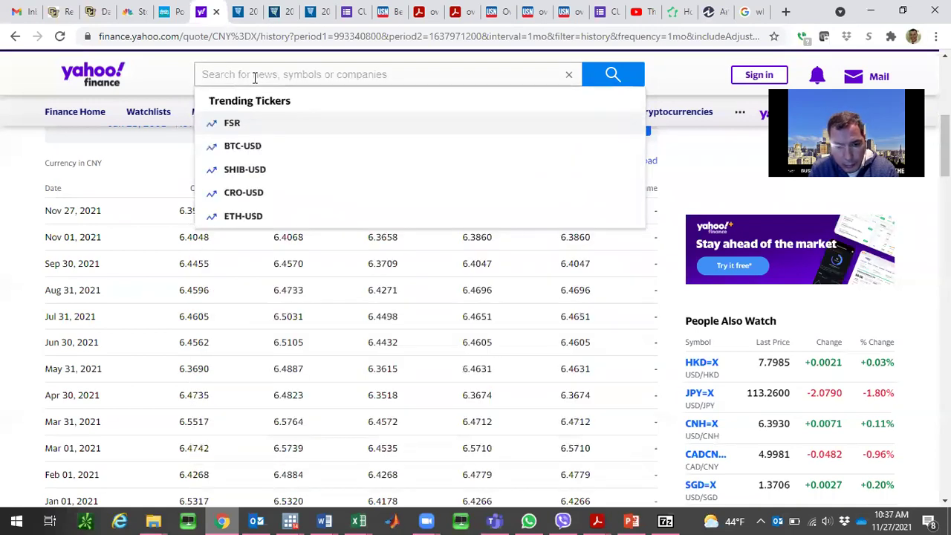
type("EU")
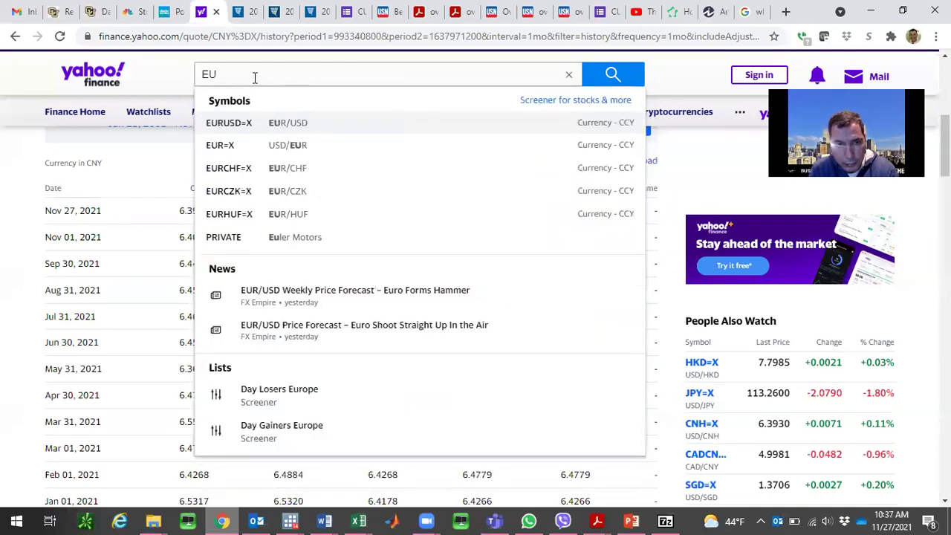
left_click(247, 130)
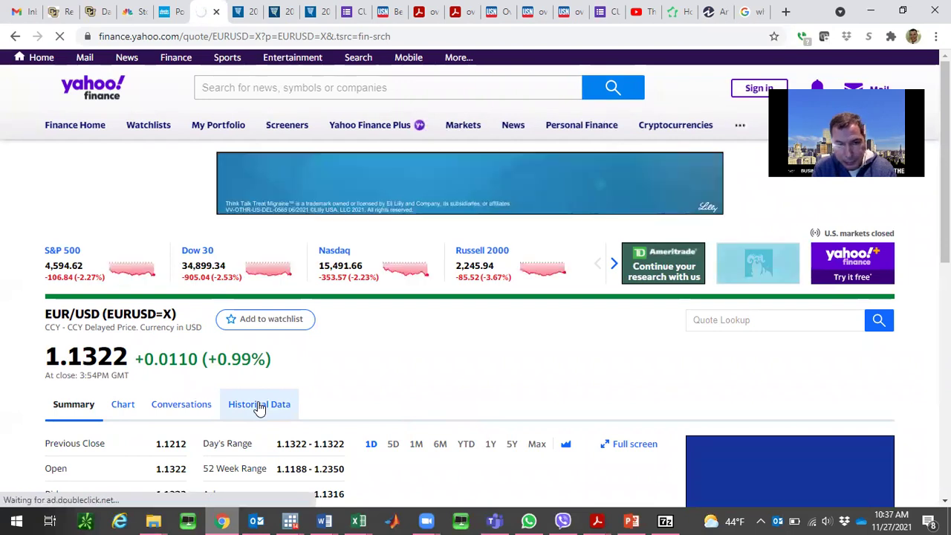
- Load EUR/USD historical data at Monthly frequency over the Max period, then download and open EURUSD=X.csv
left_click(259, 404)
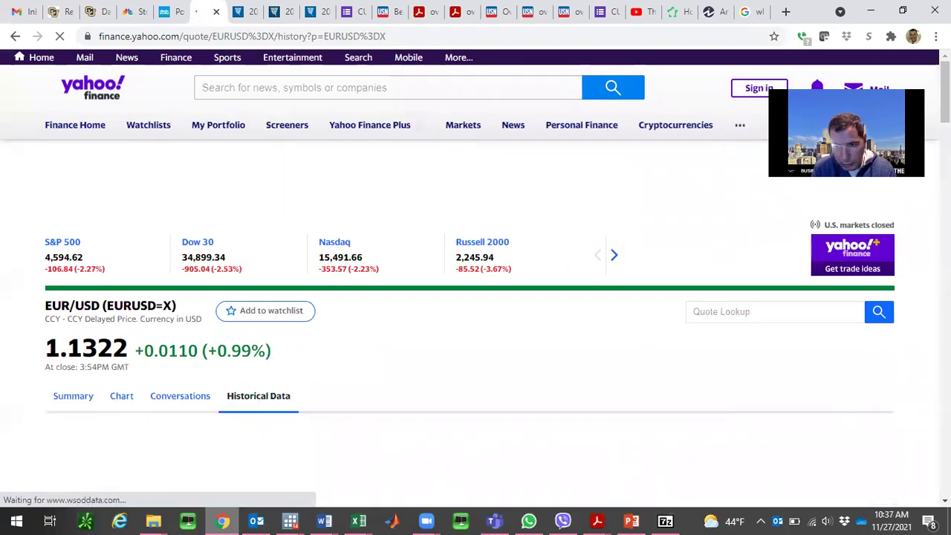
scroll(475, 297, "down", 4)
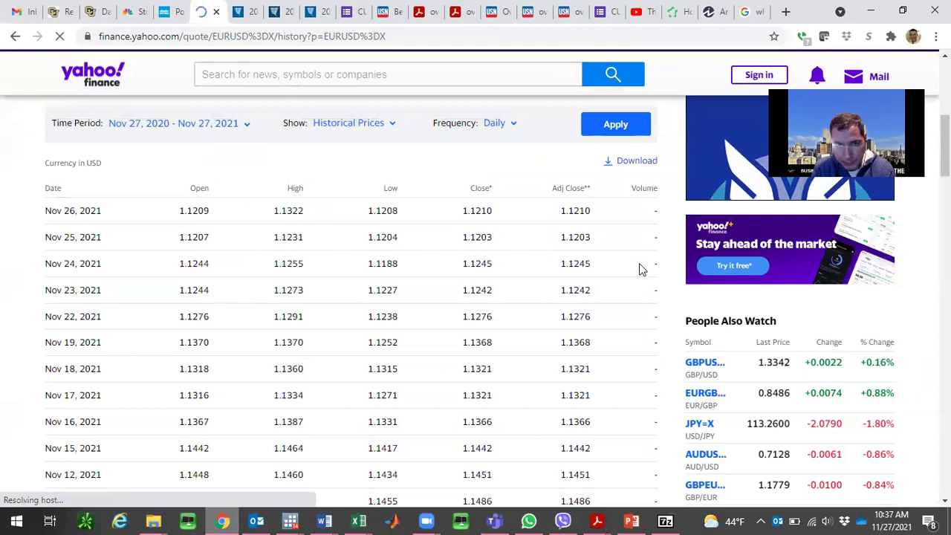
left_click(497, 131)
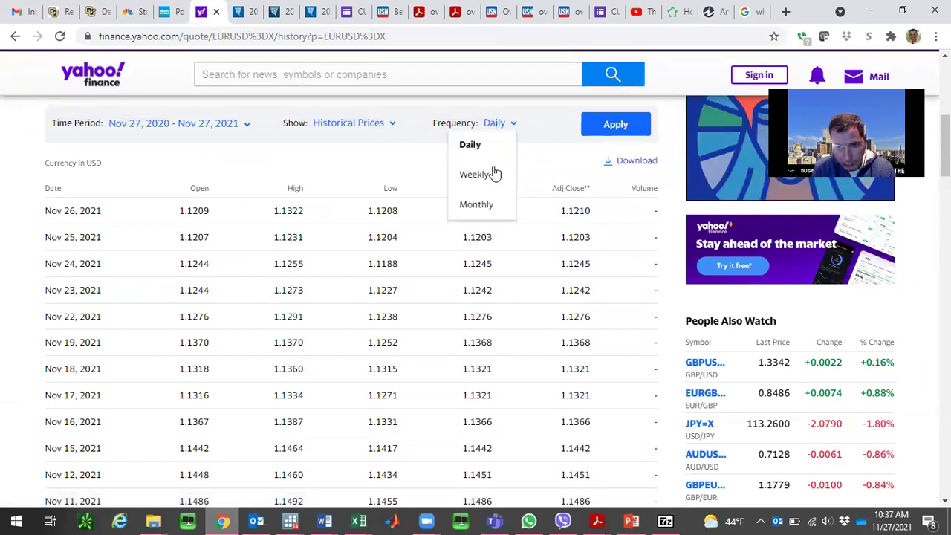
left_click(488, 204)
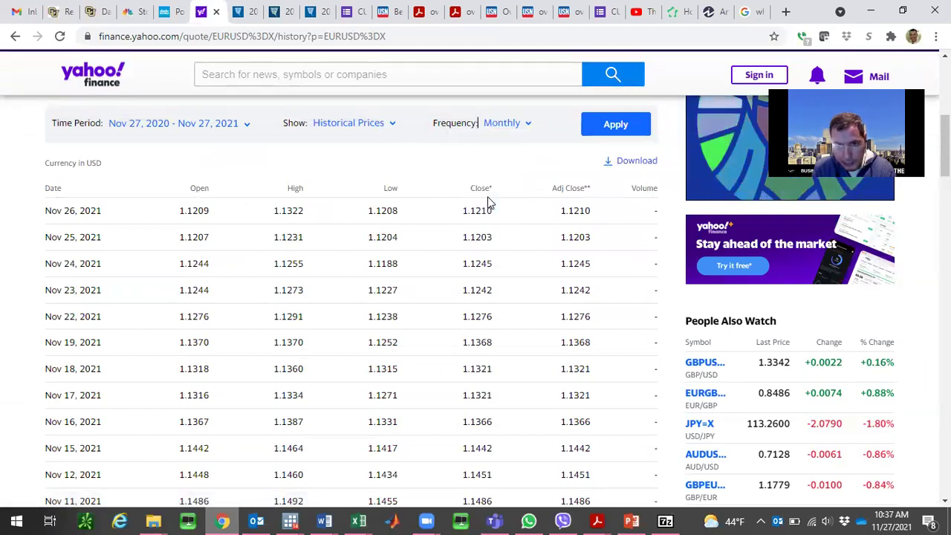
left_click(245, 124)
left_click(240, 179)
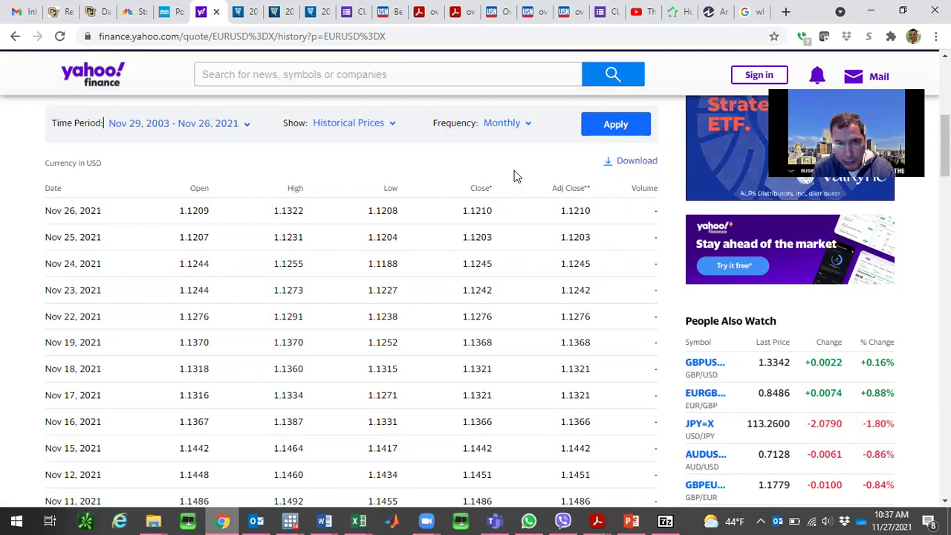
left_click(616, 125)
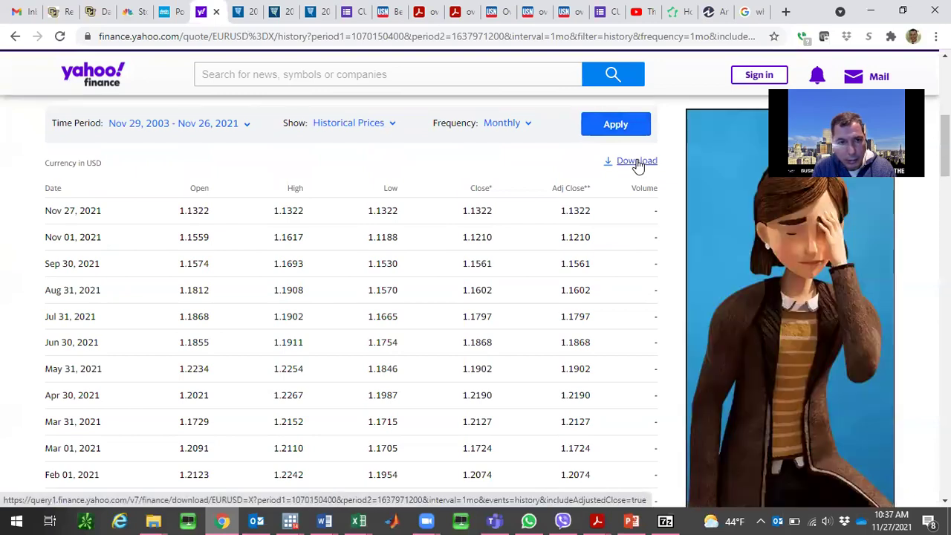
left_click(637, 161)
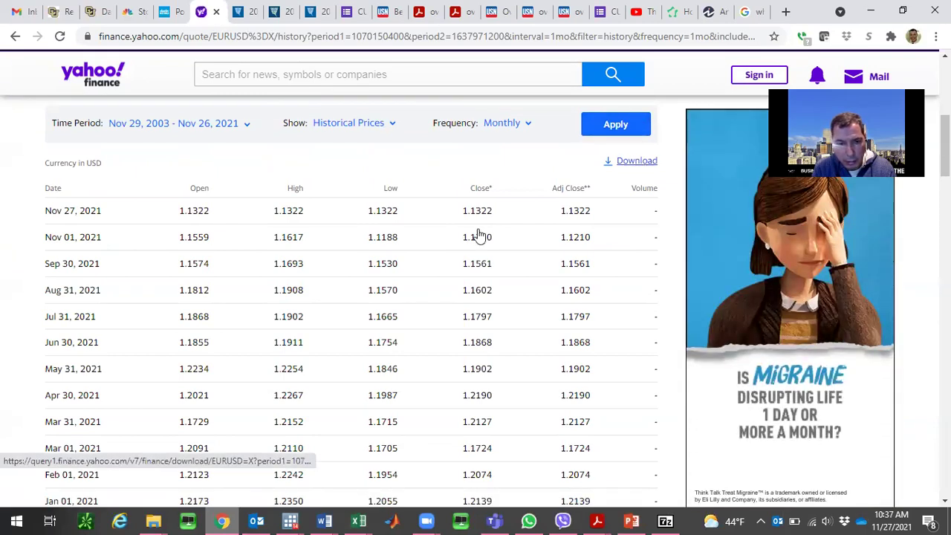
left_click(84, 488)
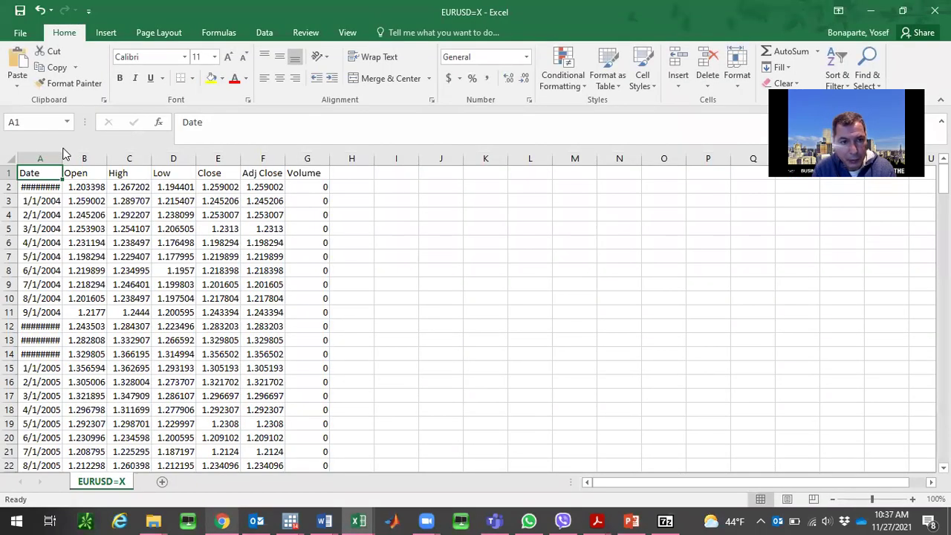
- Widen column A so the dates display in full
double_click(65, 153)
left_click(65, 313)
key("Down")
key("Down")
key("Down")
key("Down")
key("Right")
key("Right")
key("Right")
key("Right")
key("Right")
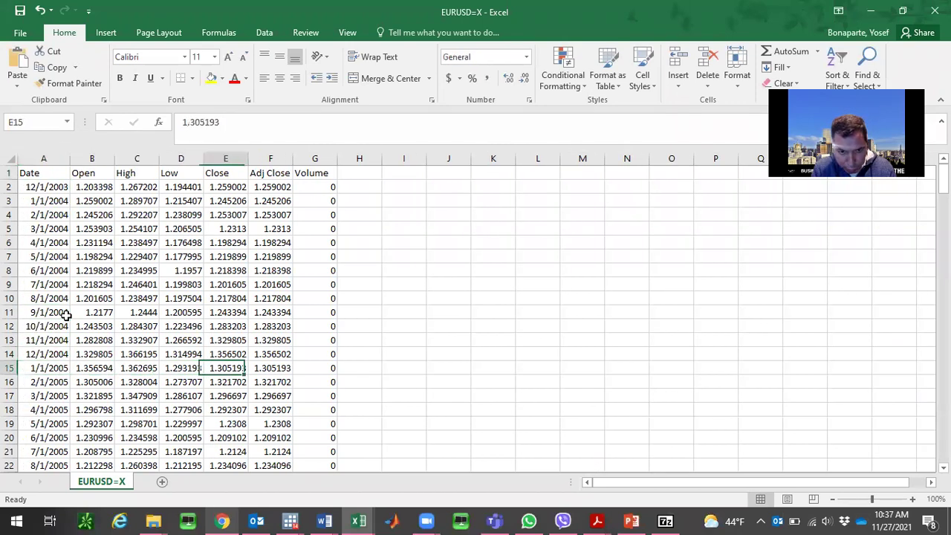
key("ctrl+shift+Down")
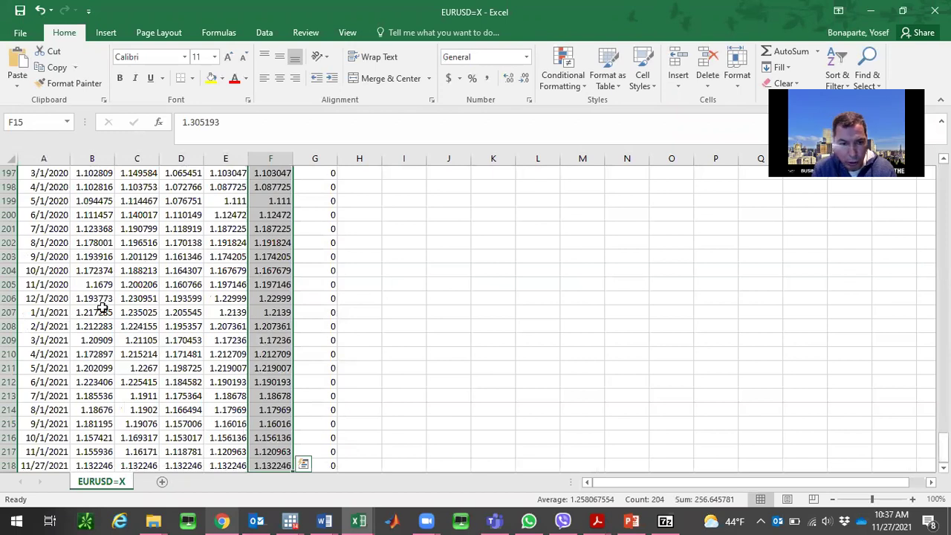
right_click(100, 310)
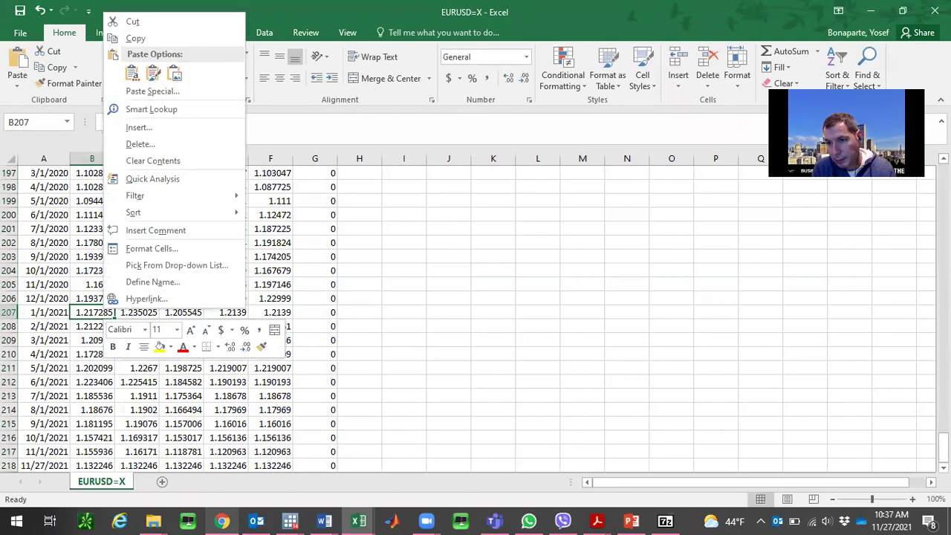
left_click(944, 446)
left_click_drag(944, 446, 944, 174)
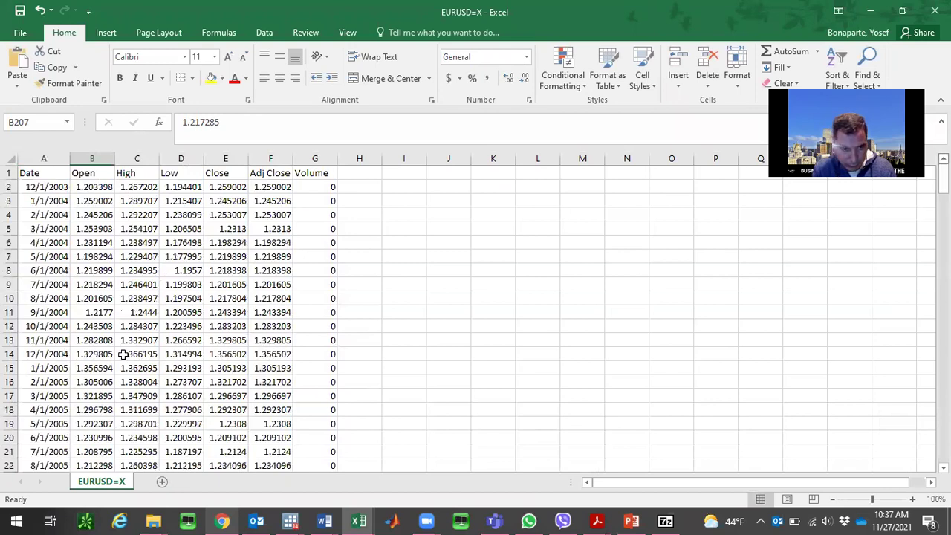
- Copy the Adj Close values from January 2005 to November 2021 and return to DateExchangeRates
left_click(259, 369)
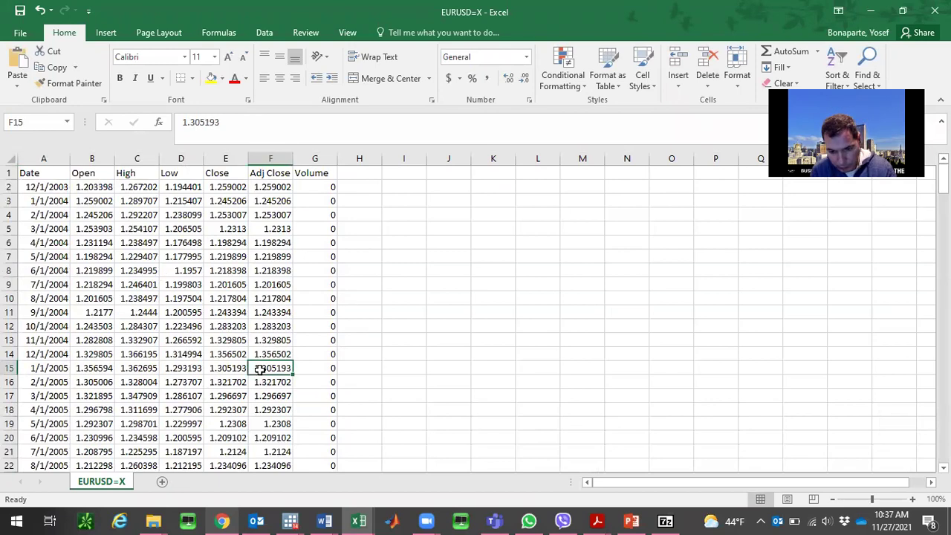
key("ctrl+shift+Down")
right_click(259, 370)
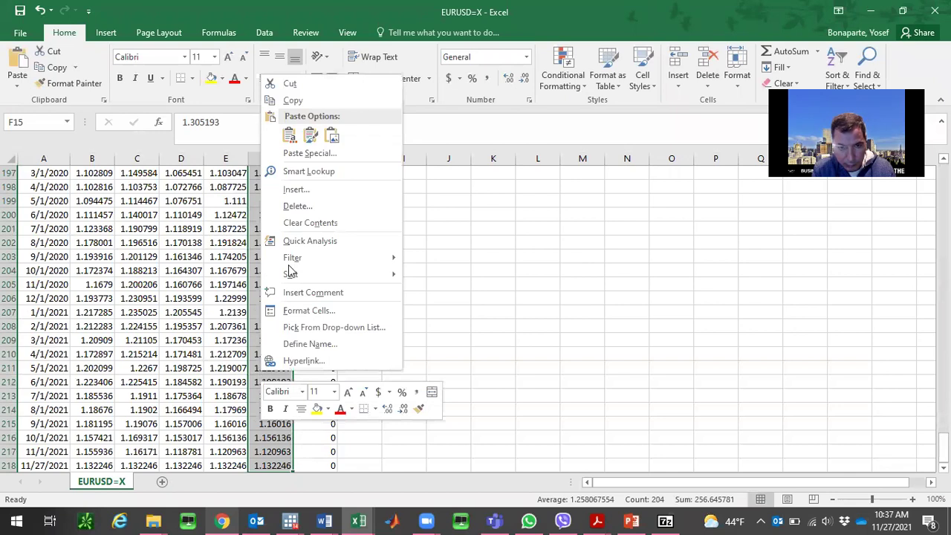
left_click(319, 101)
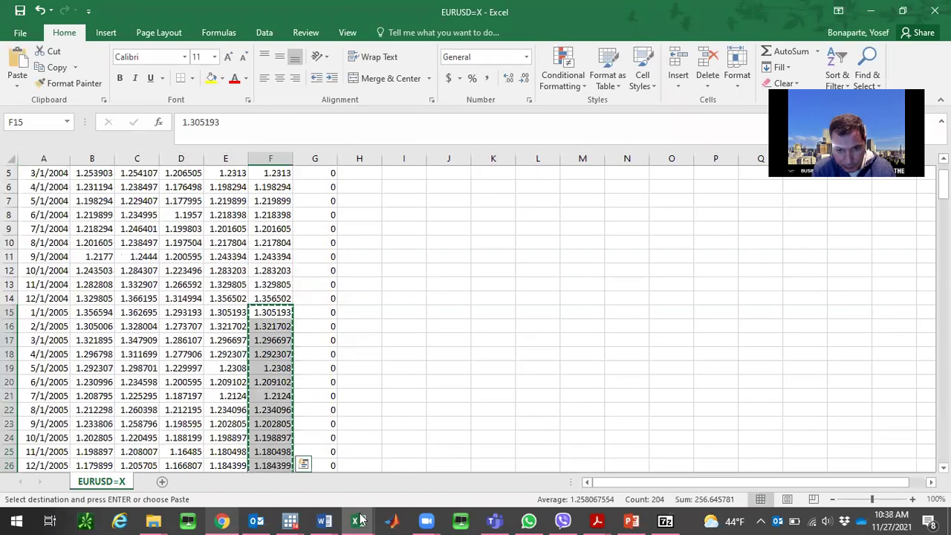
mouse_move(363, 520)
left_click(476, 475)
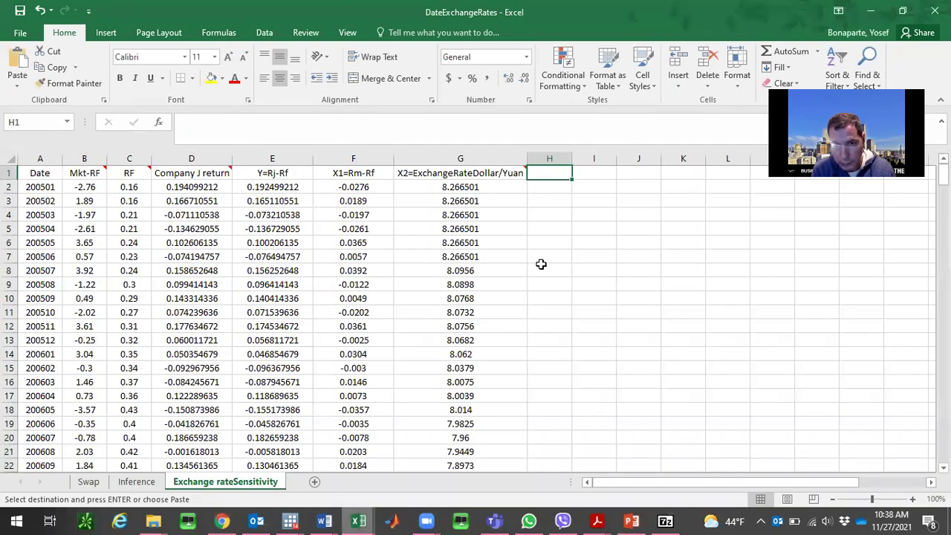
- Paste the copied monthly EUR/USD rates into column H starting at H2
key("Down")
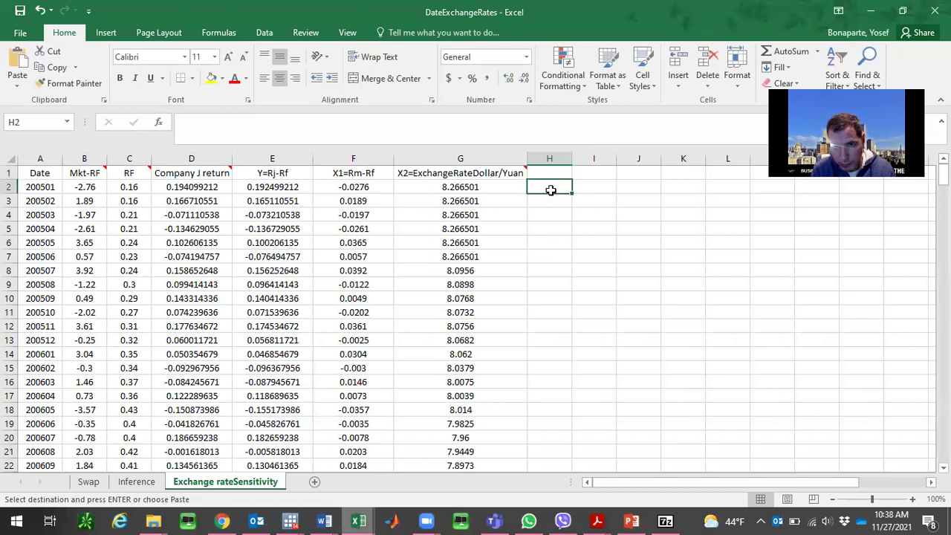
right_click(550, 190)
left_click(599, 247)
- Delete the two surplus trailing values in H204:H205 and return to the top of column H
key("Down")
key("Down")
key("Down")
key("Down")
key("Down")
key("Down")
key("Down")
key("Down")
key("Down")
key("Down")
key("Down")
key("Down")
key("Down")
key("Down")
key("Down")
key("Down")
key("Down")
key("Down")
key("Down")
key("Down")
key("Down")
key("Down")
key("Down")
key("Down")
key("Down")
key("Down")
key("Down")
key("Down")
key("Down")
key("Down")
key("Down")
key("Down")
key("Down")
key("Down")
key("Down")
key("Down")
key("Down")
key("Down")
key("Down")
key("Down")
key("Up")
key("Up")
key("Up")
key("Up")
key("Up")
key("Up")
key("Up")
key("Up")
key("Up")
key("Up")
key("Up")
key("Up")
key("Up")
key("Up")
key("Up")
key("Up")
key("Up")
key("Up")
key("Up")
key("Up")
key("Down")
key("Down")
key("Down")
key("shift+Down")
key("Delete")
key("Up")
key("Up")
key("Up")
key("Up")
key("Up")
key("Up")
key("Up")
key("Up")
key("Up")
key("Up")
key("Up")
key("Up")
key("Up")
key("Up")
key("Up")
key("Up")
key("Up")
key("Up")
key("Up")
key("Up")
key("Up")
key("Up")
key("Up")
key("Up")
key("Up")
key("Up")
key("Up")
key("Up")
key("Up")
key("Up")
key("Up")
key("Up")
key("Up")
key("Up")
key("Up")
key("Up")
key("Up")
key("Up")
key("Up")
key("Up")
key("Up")
key("Up")
key("Up")
key("Up")
key("Up")
key("Up")
key("Up")
key("Up")
key("Up")
key("Up")
key("Up")
key("Up")
key("Up")
key("Up")
key("Up")
key("Up")
key("Up")
key("Up")
key("Up")
key("Up")
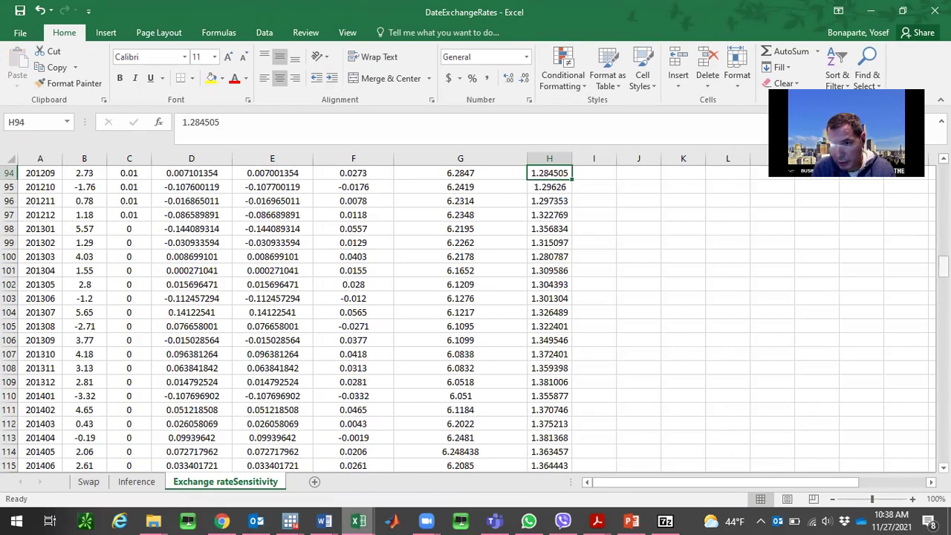
left_click_drag(943, 265, 944, 171)
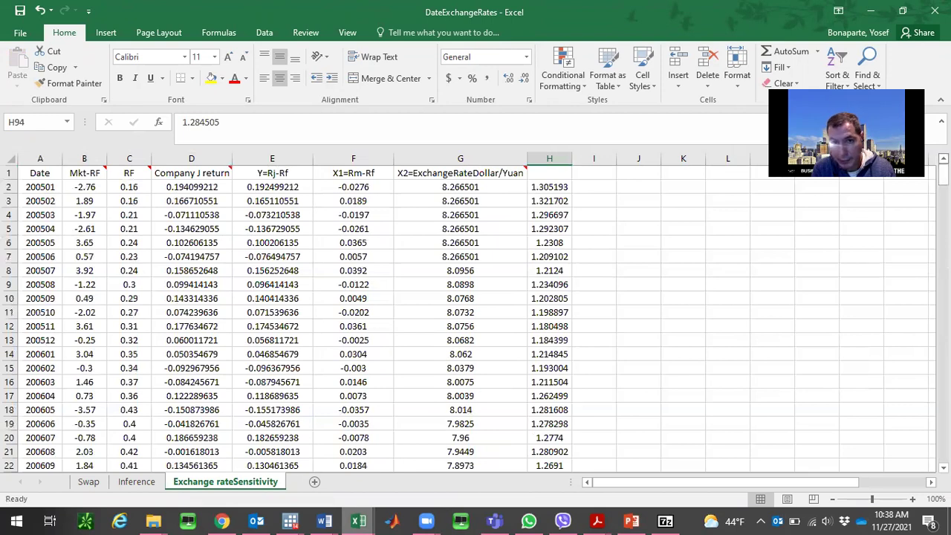
left_click(550, 171)
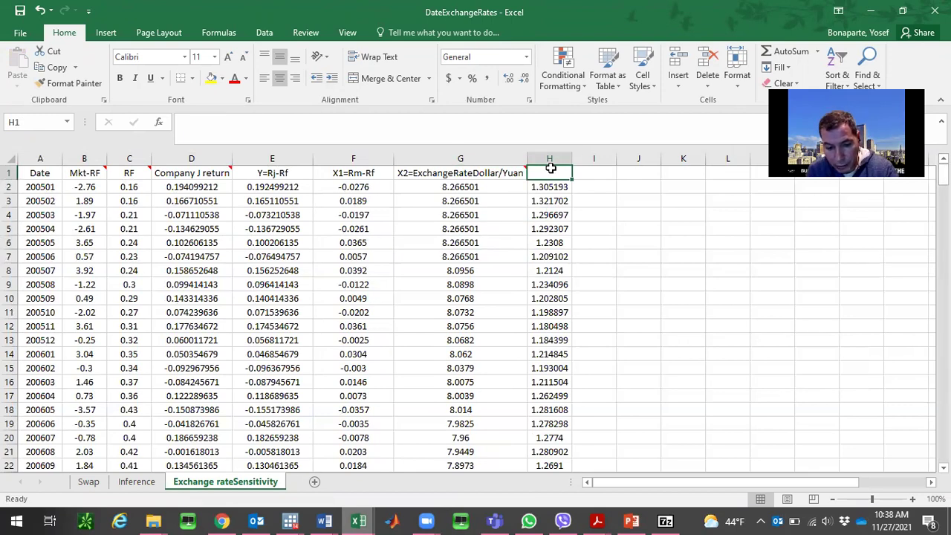
- Enter the heading 'EU-Dollar' in cell H1
type("EU-Dollar")
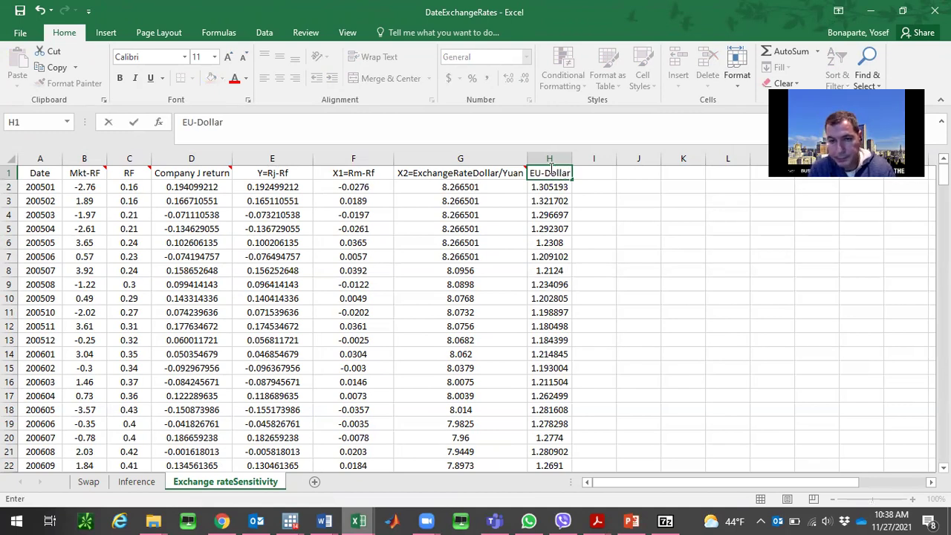
key("Return")
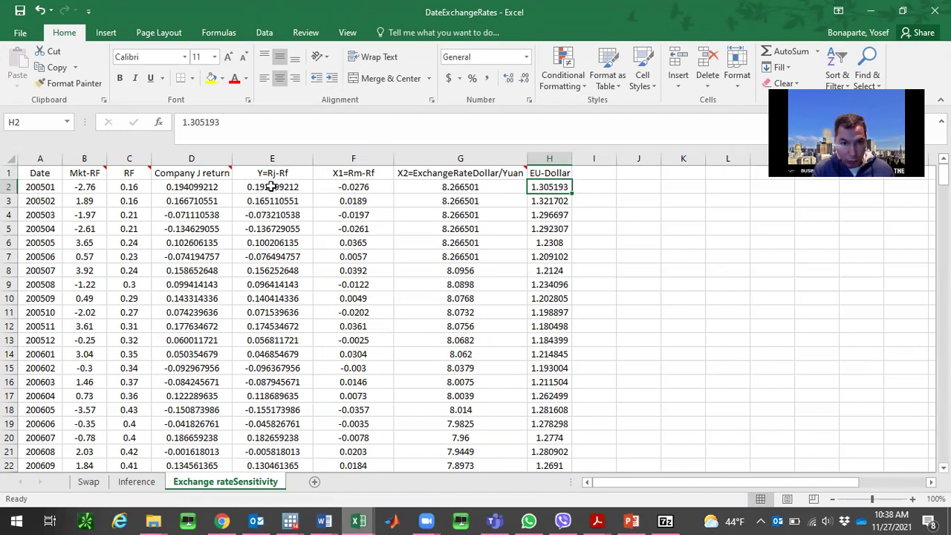
- Fill column F (X1=Rm-Rf) and column G (X2=ExchangeRateDollar/Yuan) with yellow
left_click(339, 158)
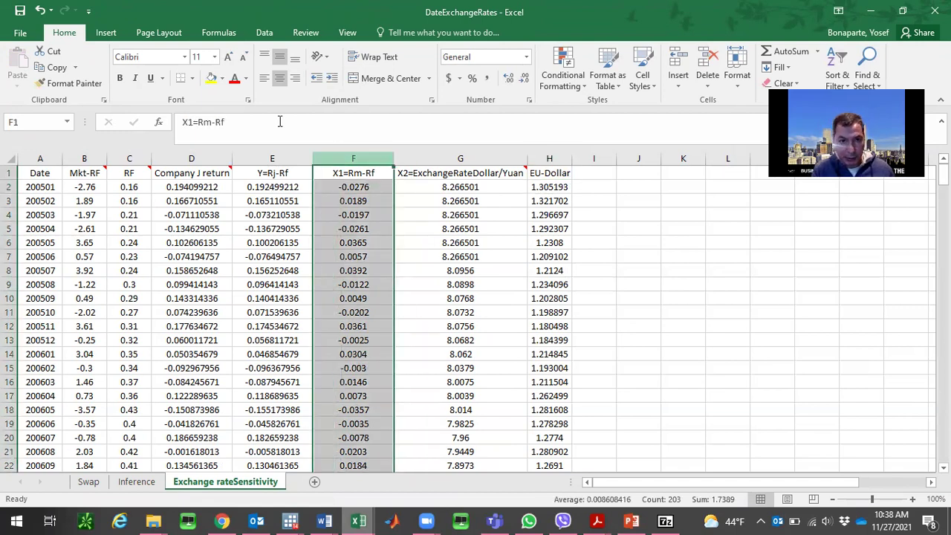
left_click(212, 78)
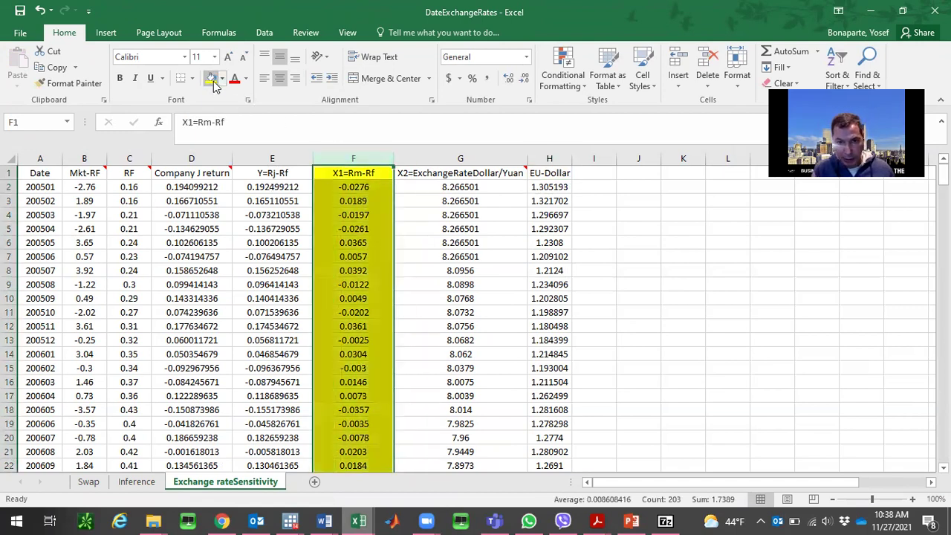
left_click(468, 175)
left_click(550, 215)
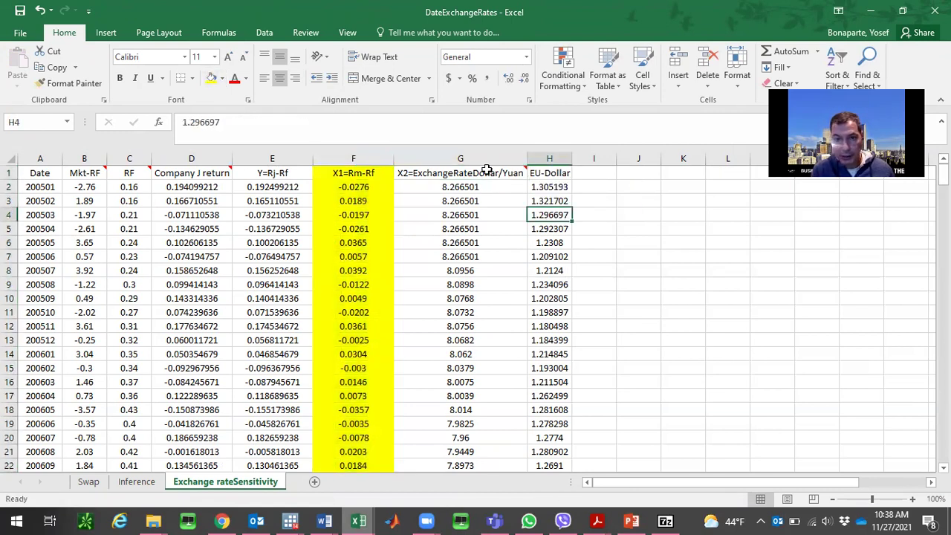
left_click(481, 159)
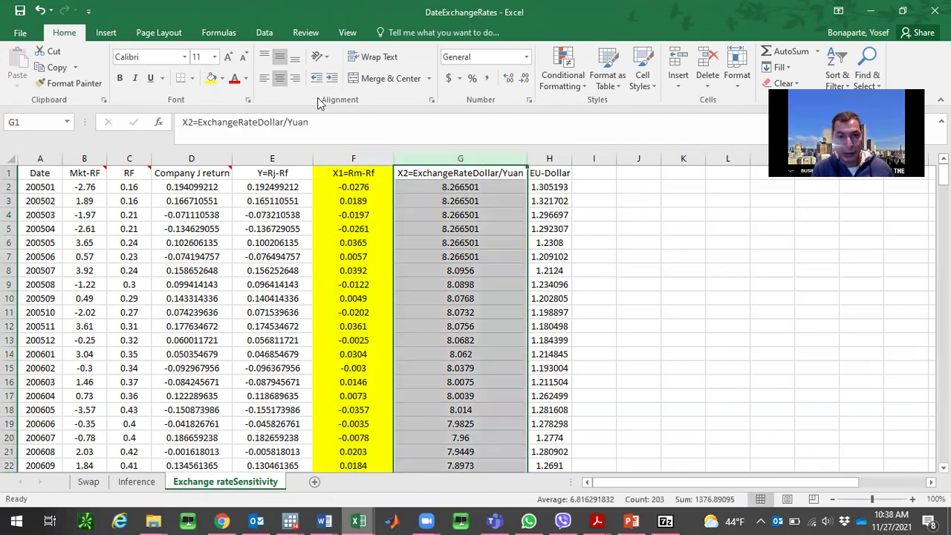
left_click(211, 77)
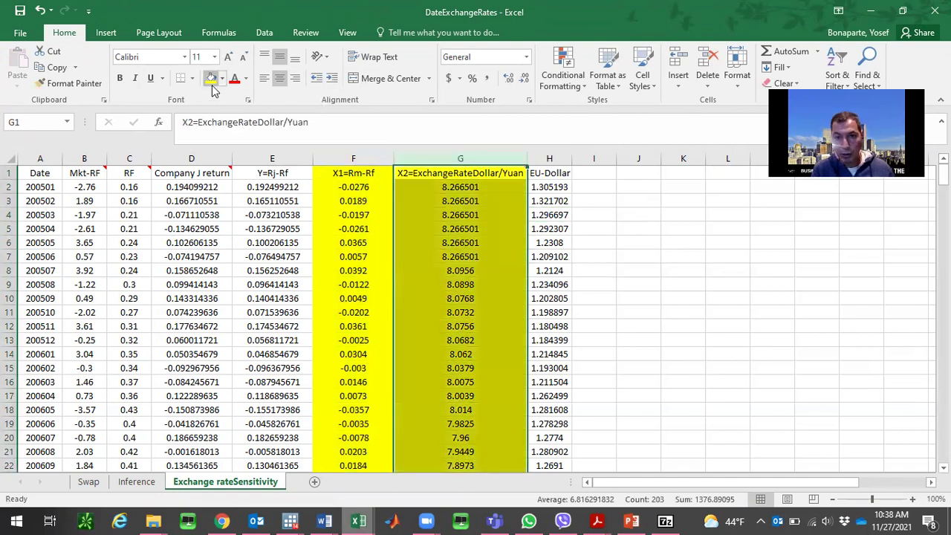
left_click(189, 197)
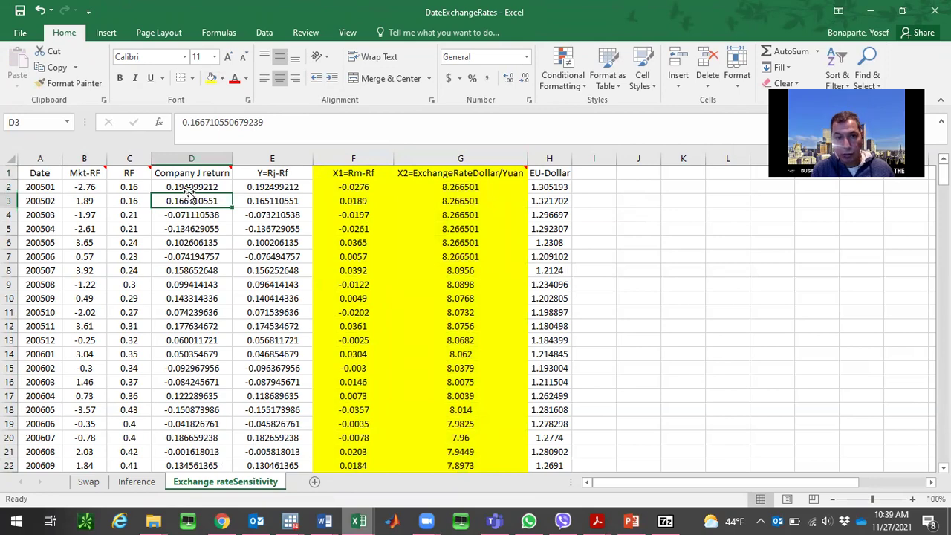
left_click(187, 188)
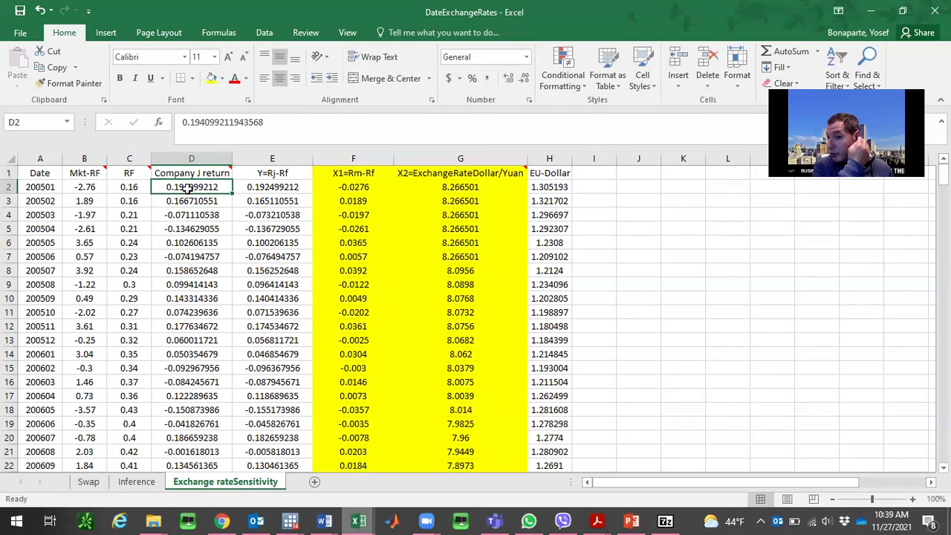
- Delete the stray copyright note in cell A302 at the bottom of the sheet
key("ctrl+Down")
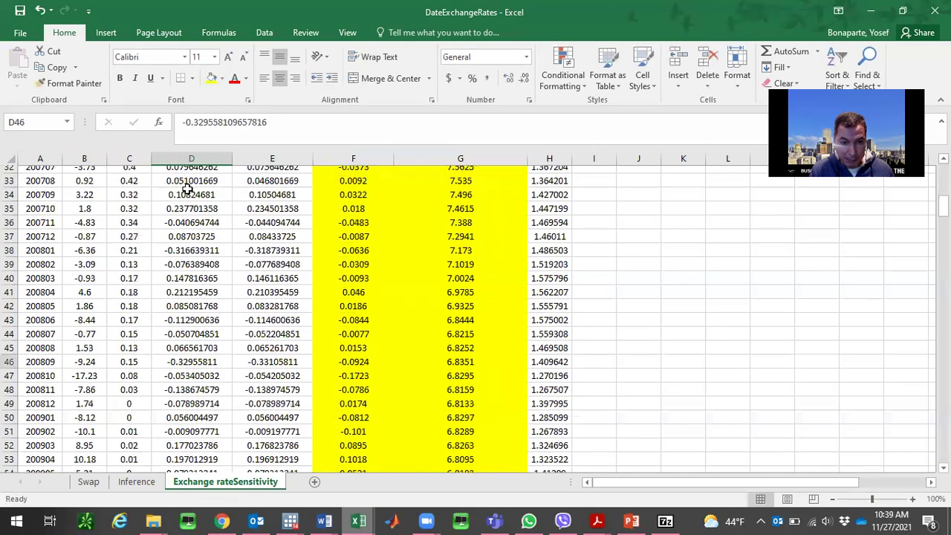
key("ctrl+Up")
key("ctrl+Down")
left_click(38, 312)
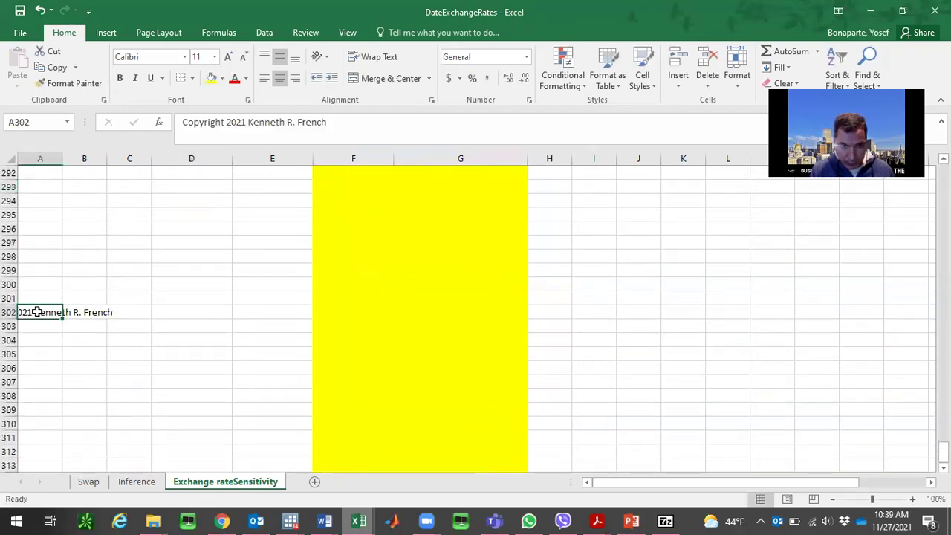
key("Delete")
- Verify the data, including the EU-Dollar column, ends at row 203, then return to the top
key("Page_Up")
key("Page_Up")
key("Page_Up")
key("Page_Up")
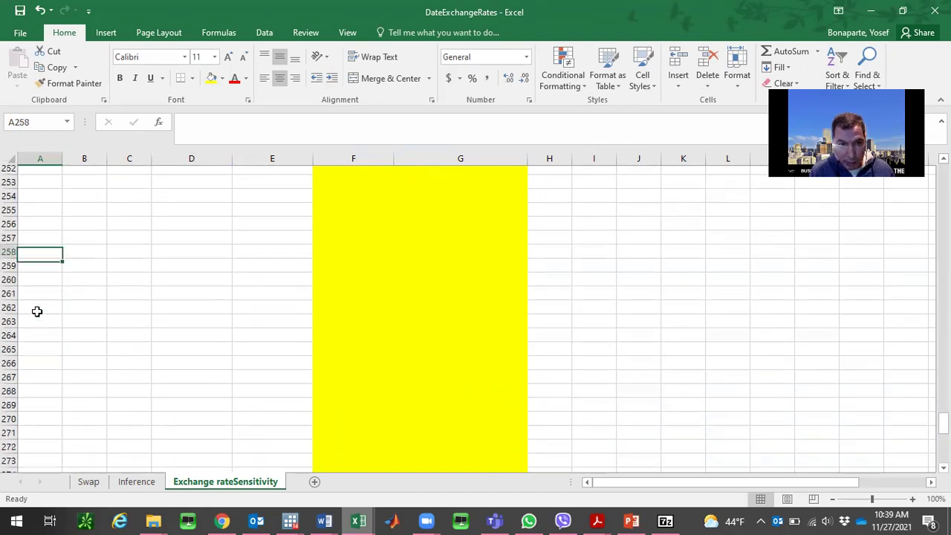
key("Page_Up")
key("Page_Up")
key("Page_Down")
key("Page_Down")
key("Up")
key("Up")
key("Up")
key("Up")
key("Up")
key("Up")
key("Up")
key("Up")
key("Up")
key("Up")
key("Up")
key("Up")
key("Up")
key("Up")
key("Up")
key("Up")
key("Up")
key("Up")
key("Up")
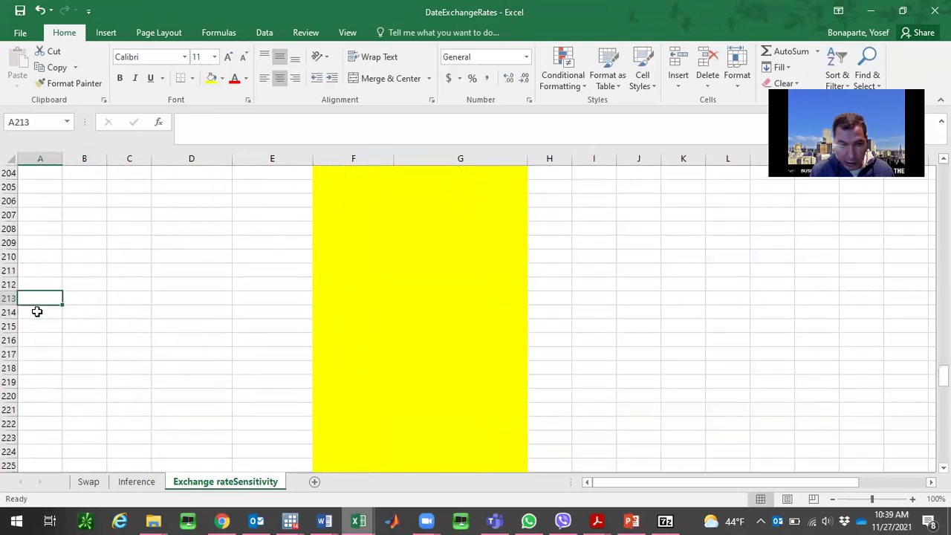
key("Down")
key("Down")
key("Down")
key("Down")
key("Down")
key("Down")
key("Down")
key("Down")
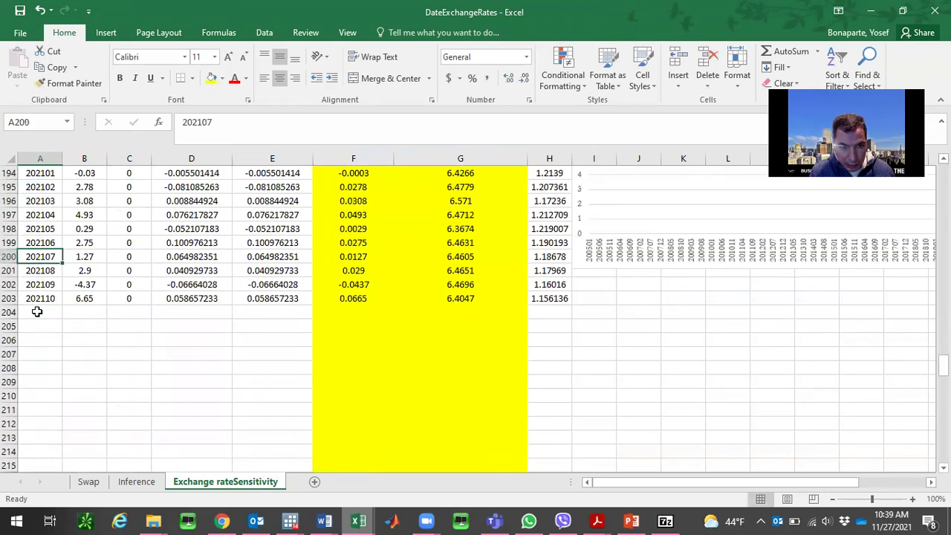
key("Right")
key("Right")
key("Right")
key("Right")
key("Right")
key("Right")
key("Right")
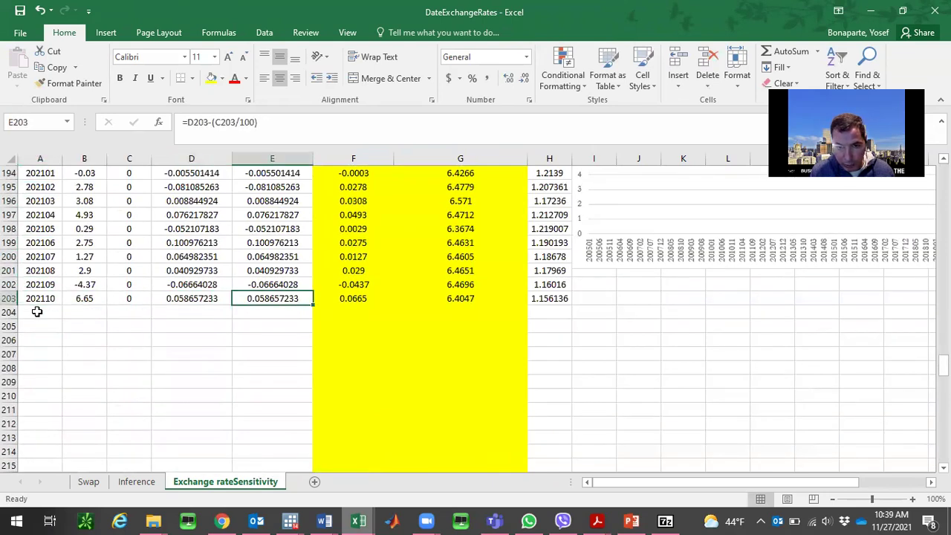
key("Down")
key("Down")
key("Down")
key("Up")
key("Up")
key("Up")
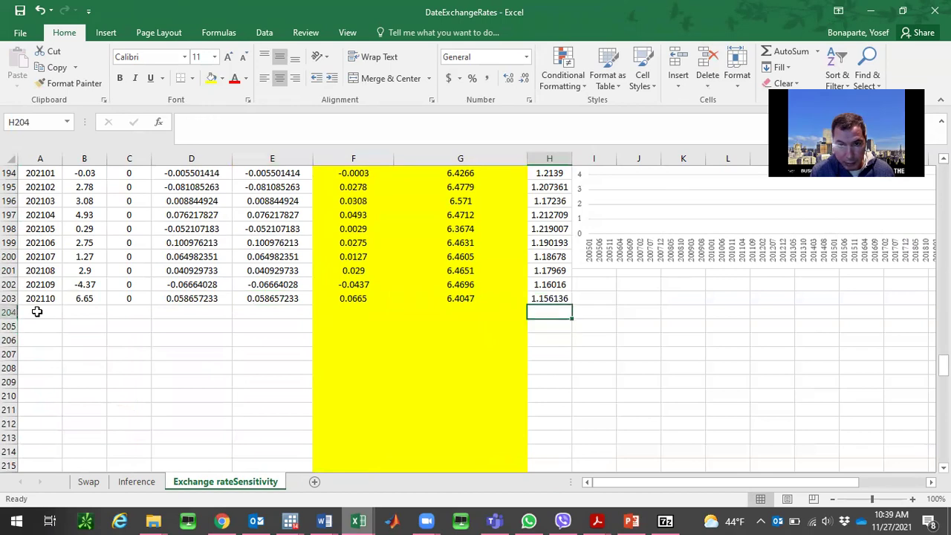
key("Left")
key("Left")
key("Left")
key("Up")
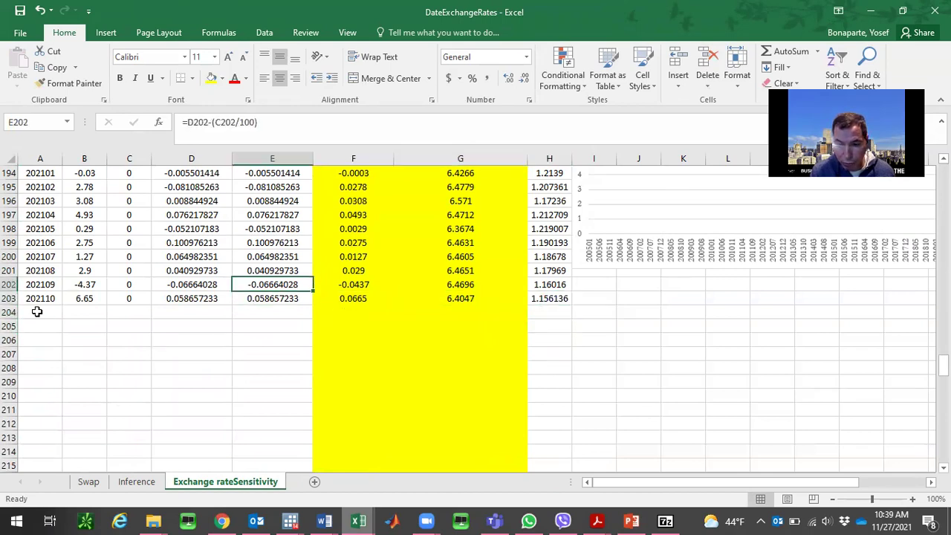
key("ctrl+Up")
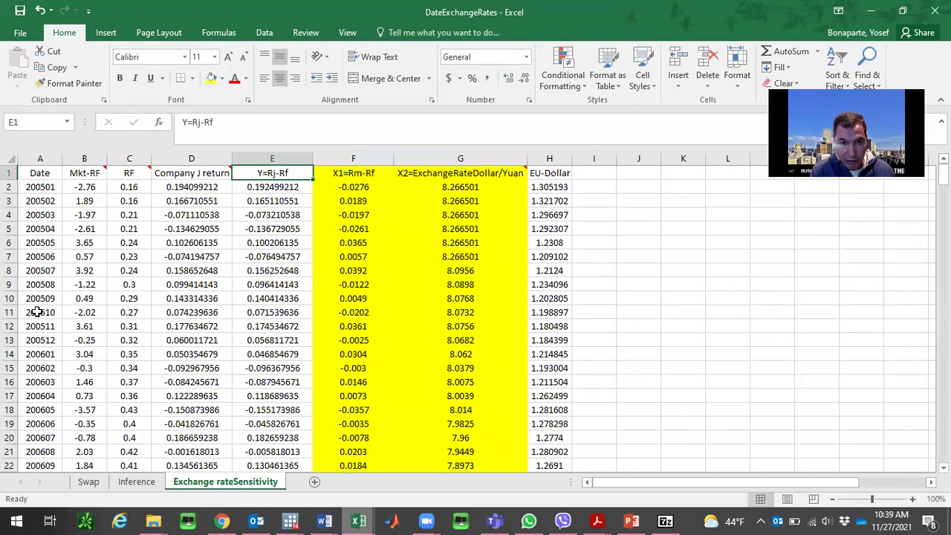
- Confirm the E2 formula stays =D2-(C2/100), then view the Inference sheet's regression output
left_click(251, 187)
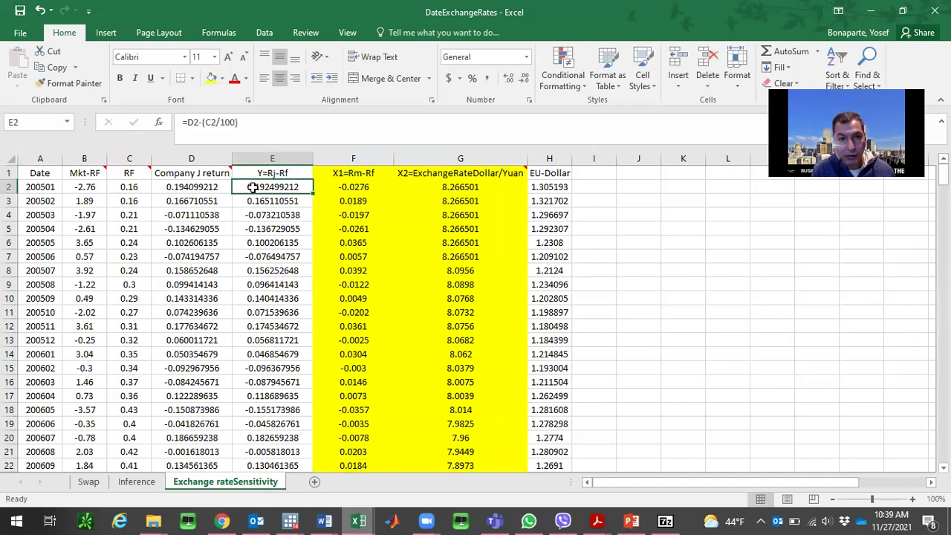
left_click(287, 122)
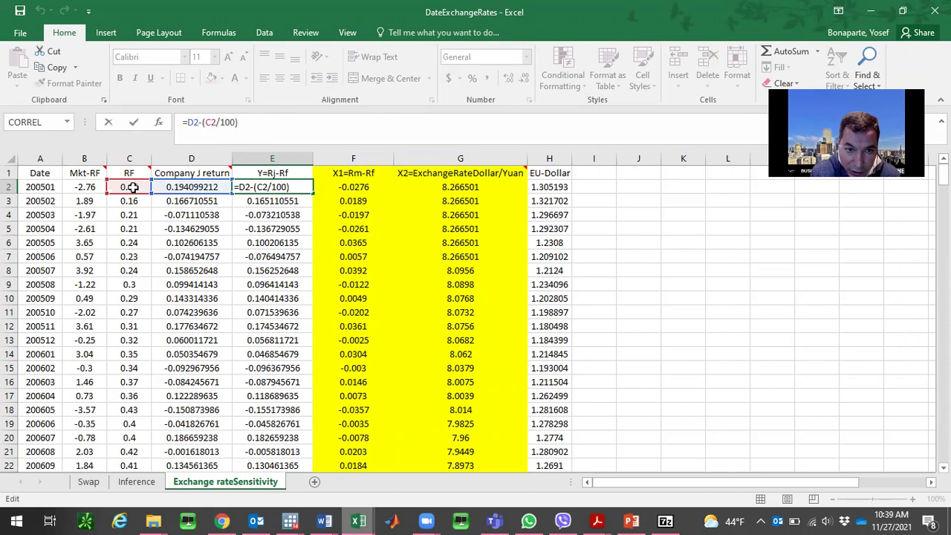
key("Return")
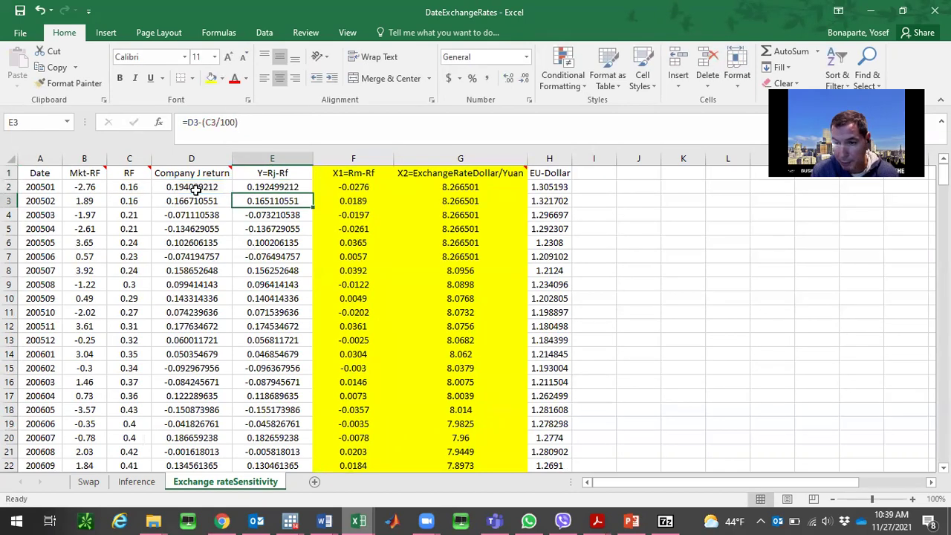
key("Up")
key("Up")
key("Down")
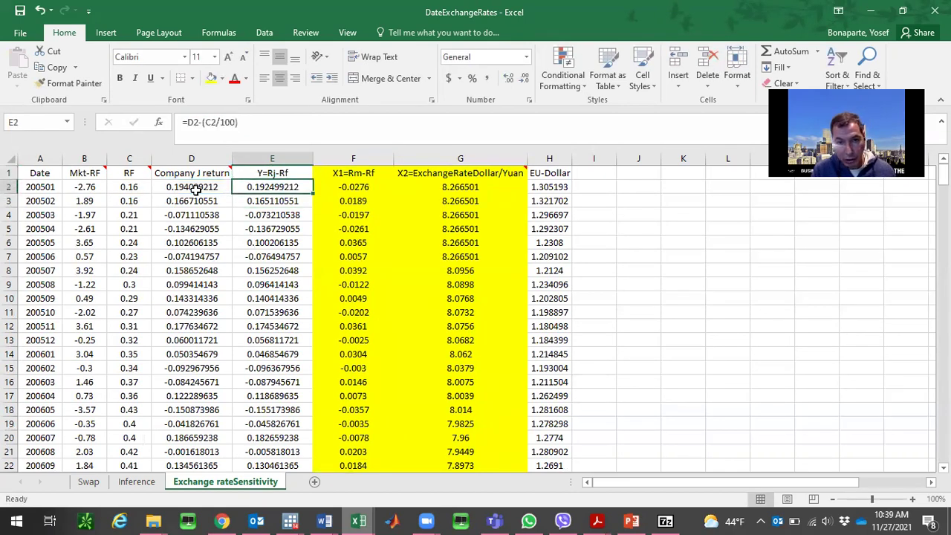
left_click(195, 190)
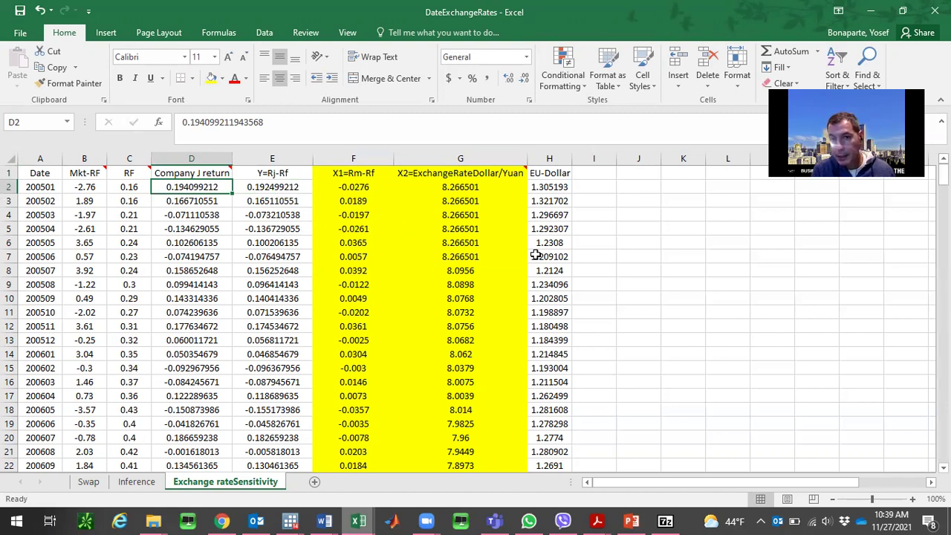
left_click(157, 485)
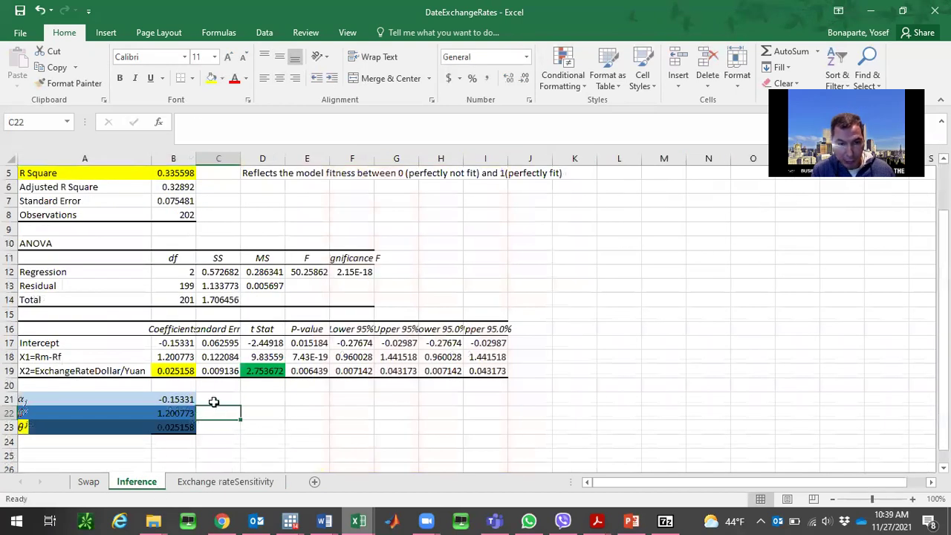
- Check cells F8:H8 on the Swap sheet, then show slide 4, 'Crypto solutions', in PowerPoint
left_click(258, 452)
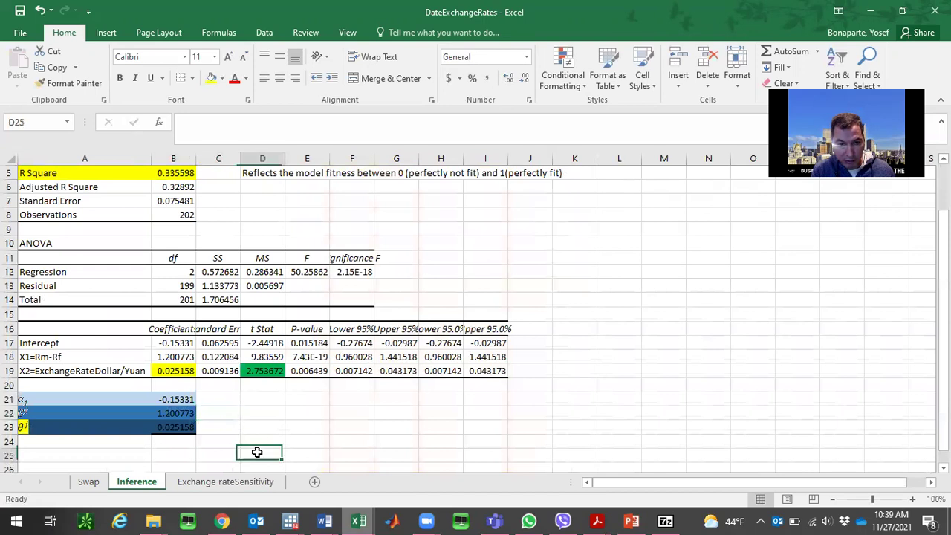
left_click(93, 483)
left_click(348, 274)
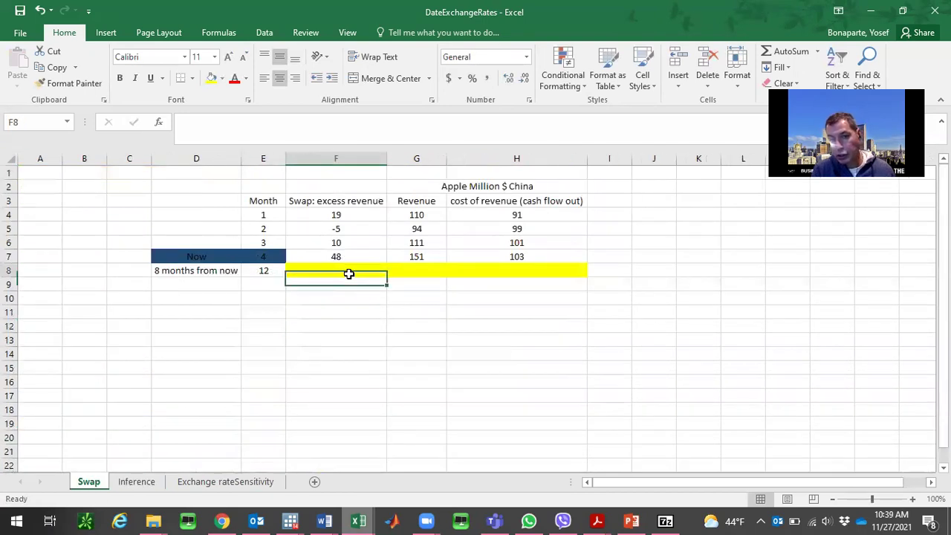
key("Right")
key("Right")
key("Left")
key("Left")
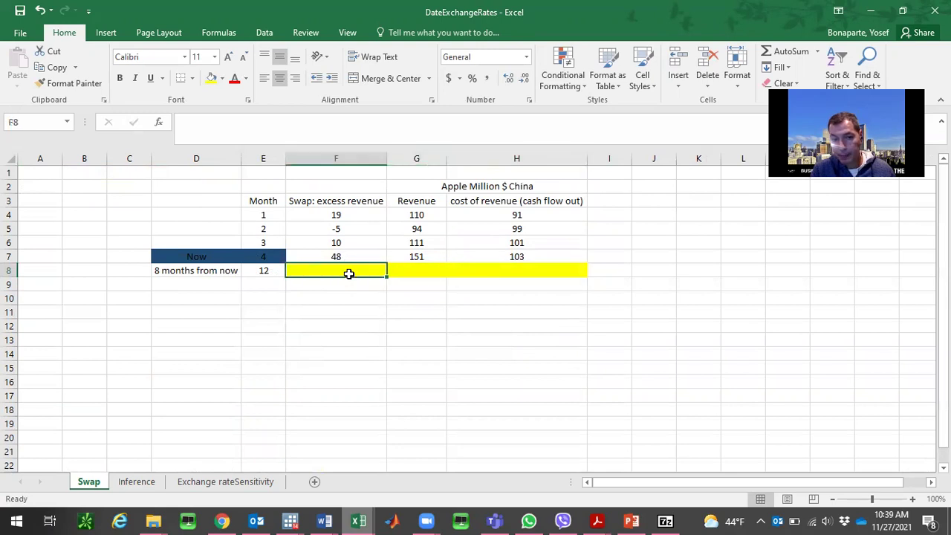
key("Right")
key("Right")
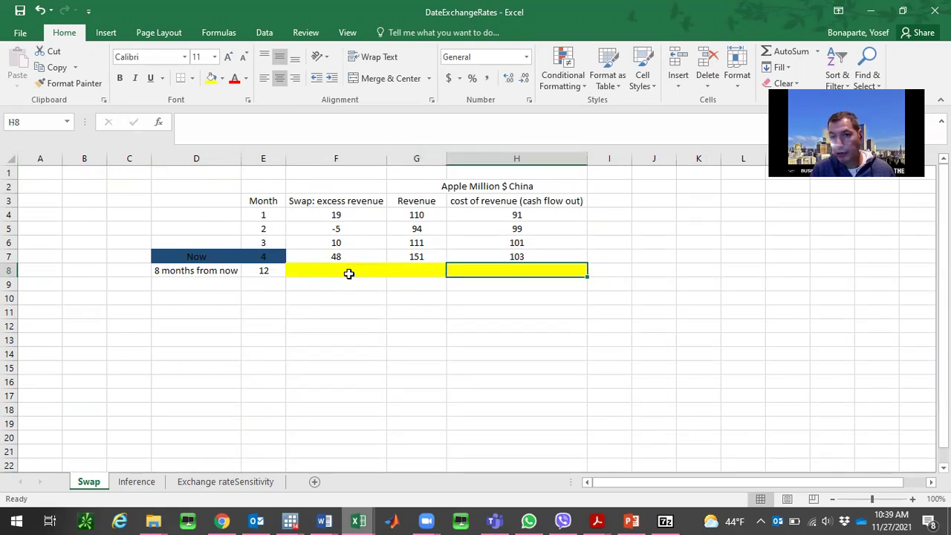
key("Left")
key("Left")
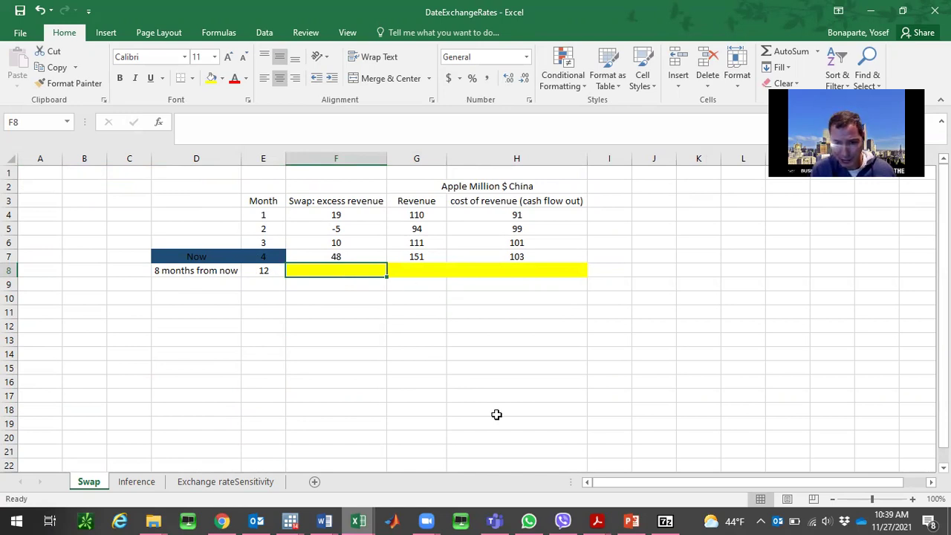
left_click(631, 520)
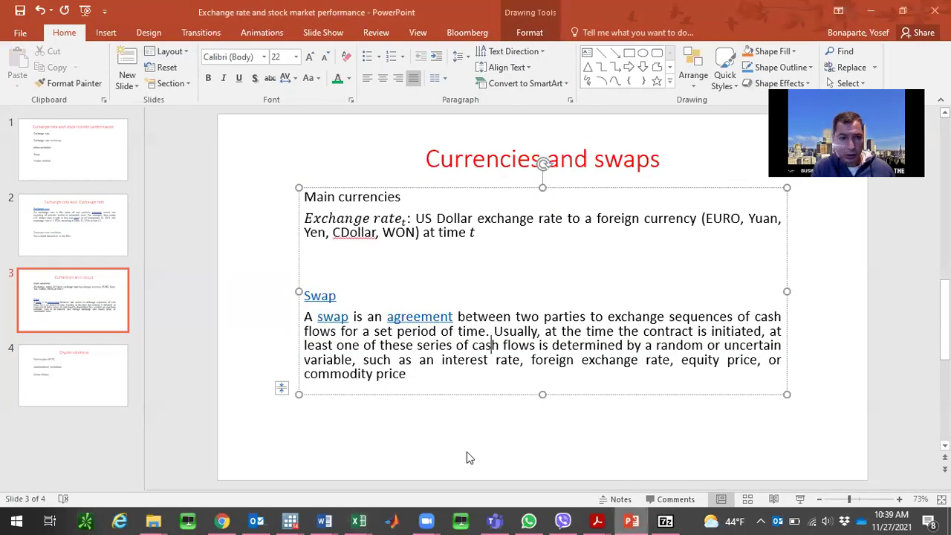
left_click(78, 357)
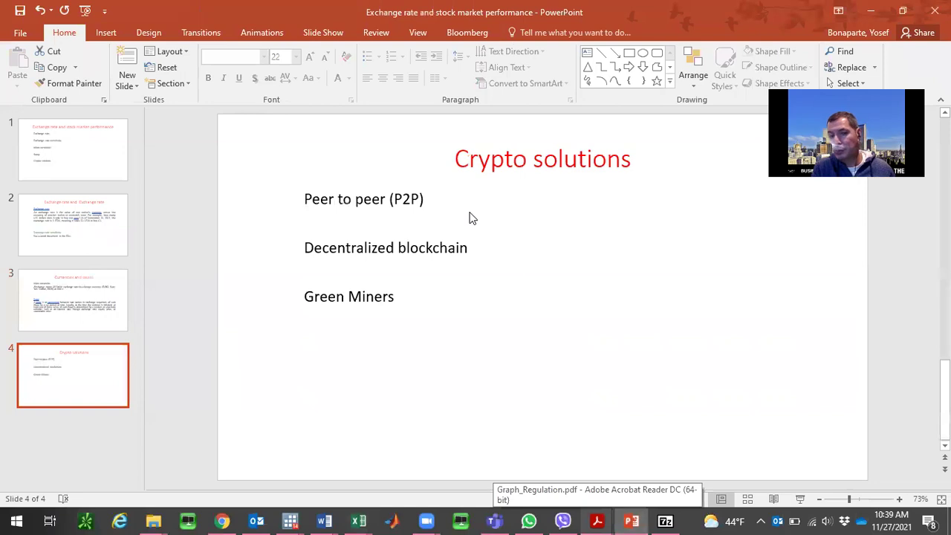